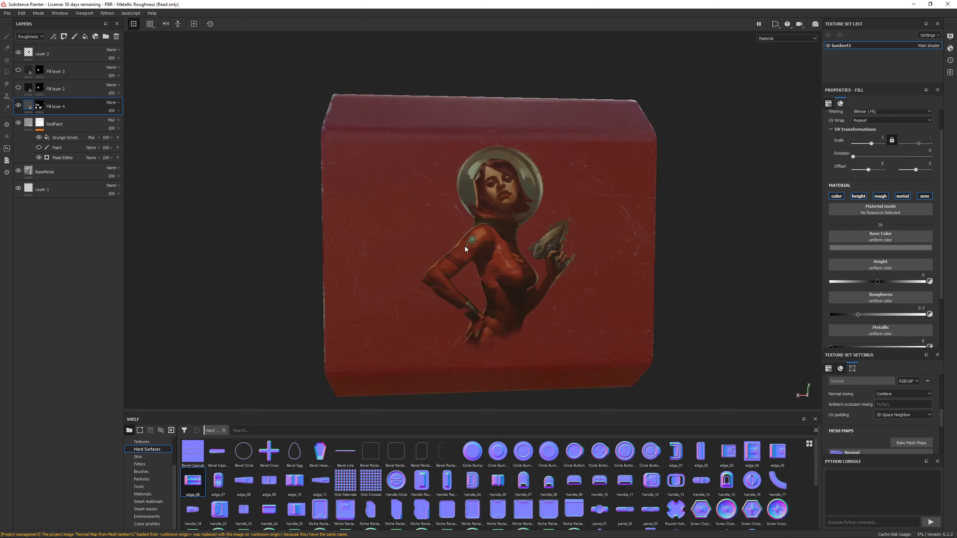
Add a paint layer above Fill layer 4 and use Handle Circle as the projection brush's normal.
middle_click_drag(357, 214, 367, 209, "alt")
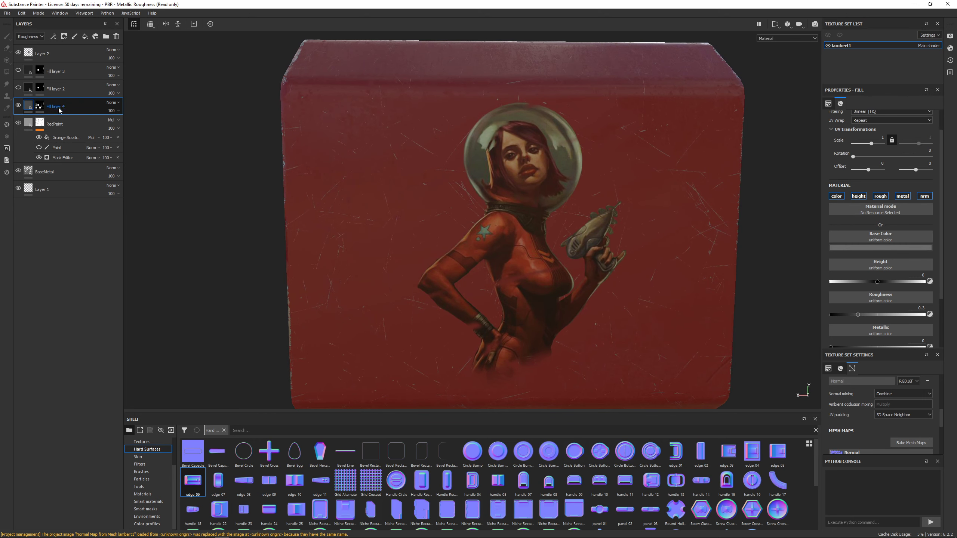
left_click(75, 37)
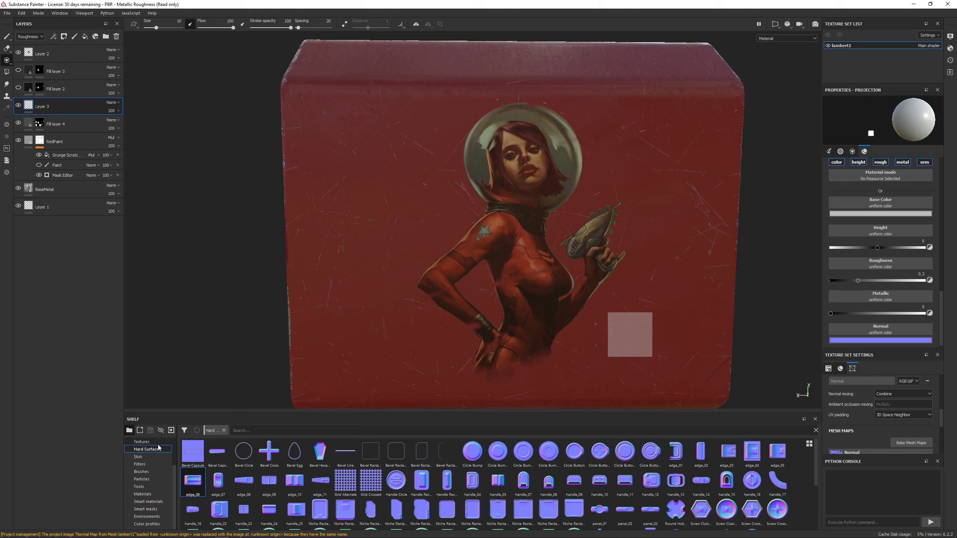
scroll(866, 342, "down", 1)
scroll(863, 400, "down", 5)
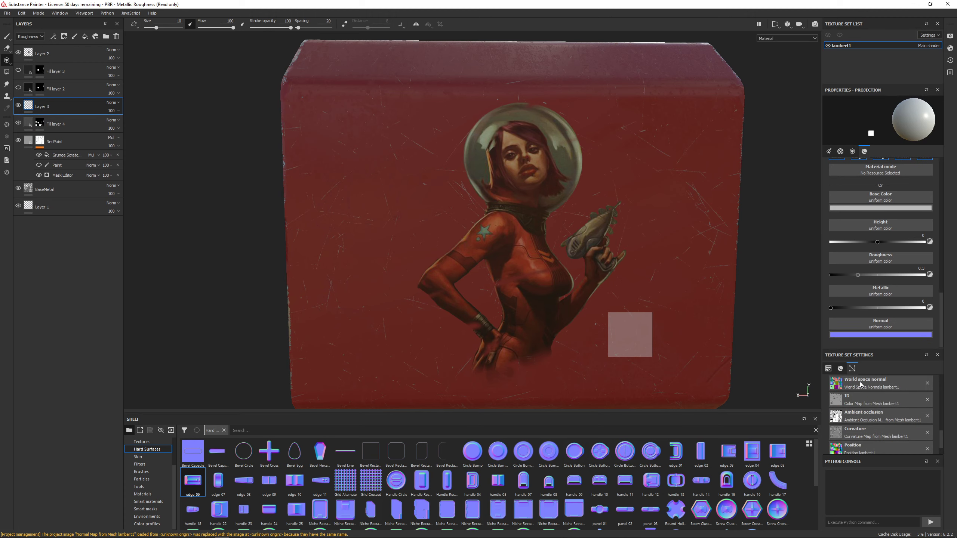
scroll(864, 259, "up", 3)
scroll(876, 296, "up", 8)
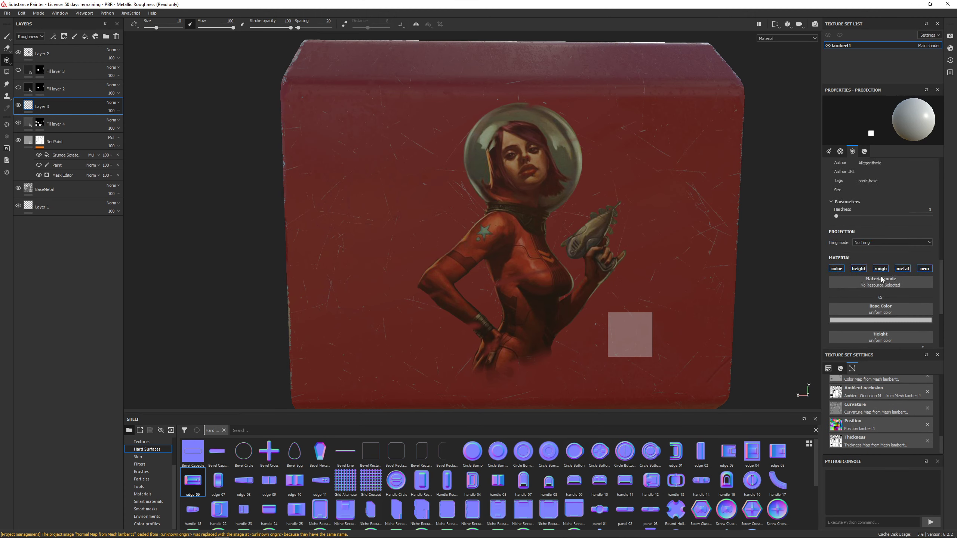
scroll(843, 198, "up", 8)
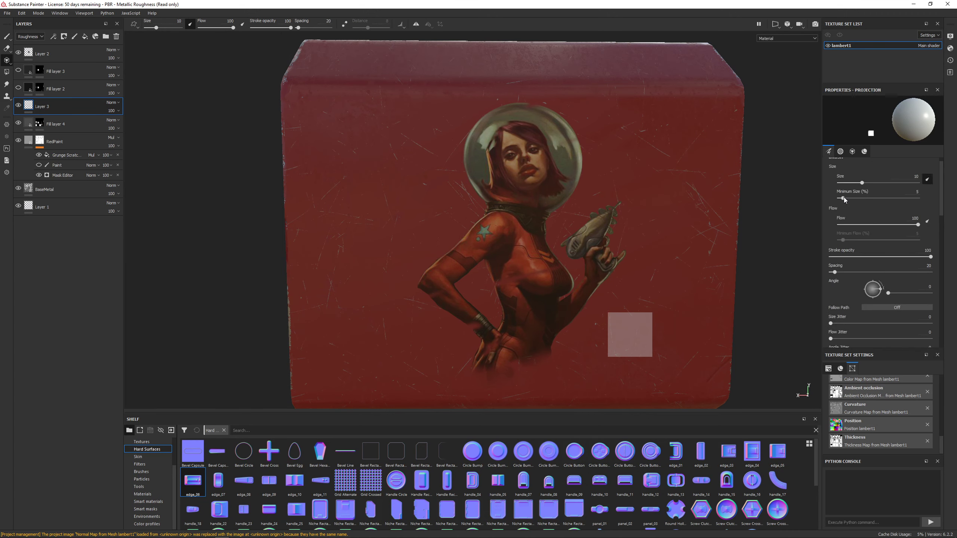
scroll(867, 277, "down", 10)
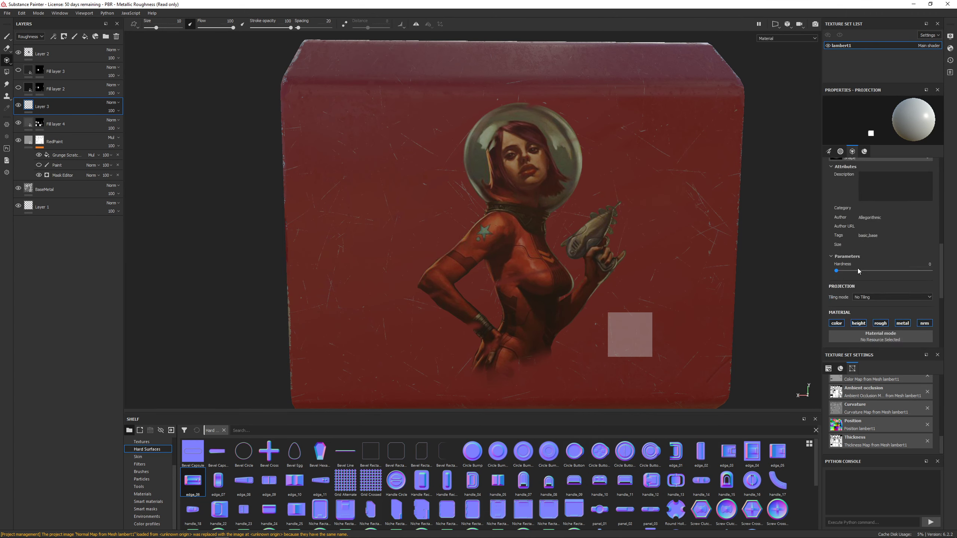
scroll(885, 302, "down", 2)
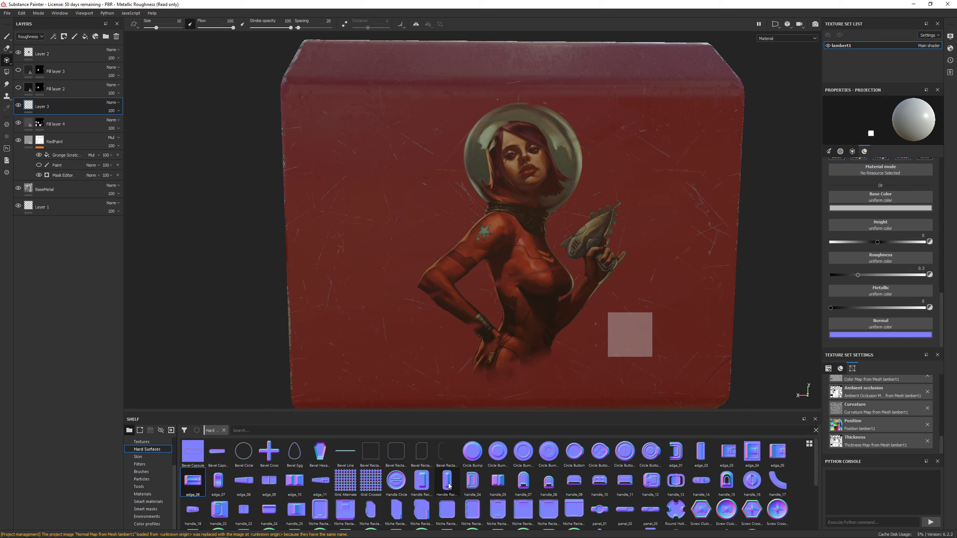
mouse_move(444, 486)
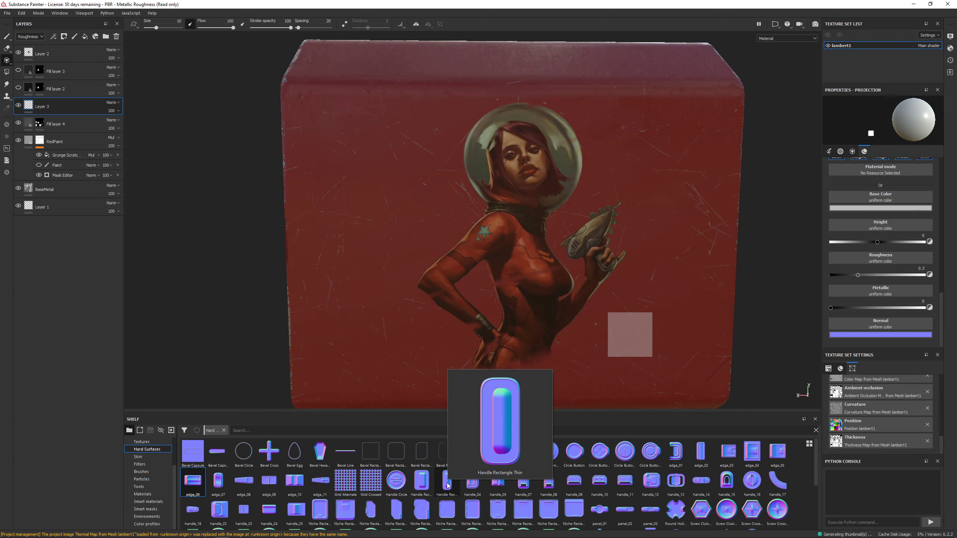
left_click(397, 481)
scroll(516, 226, "up", 1)
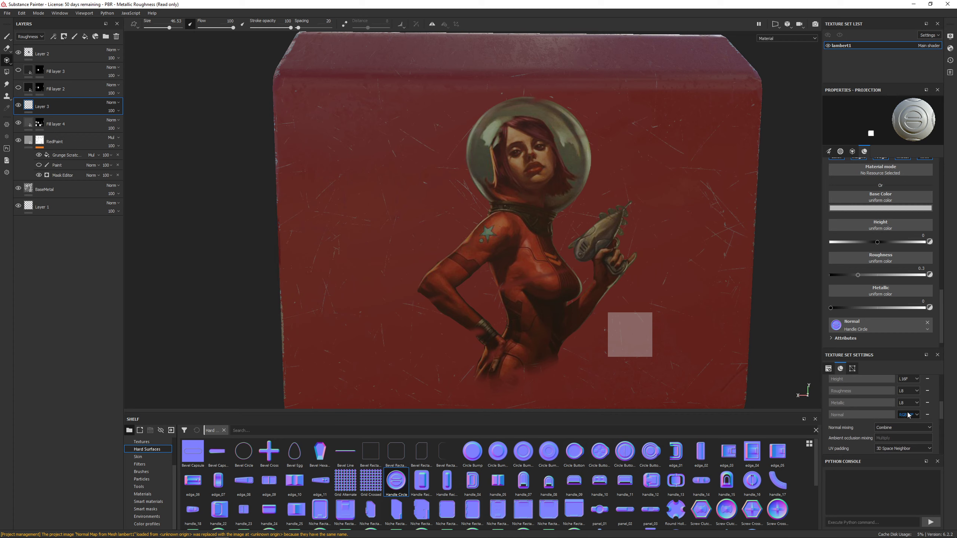
Remove the Shape alpha from the projection brush so it uses a uniform alpha.
scroll(896, 239, "up", 2)
scroll(896, 239, "up", 3)
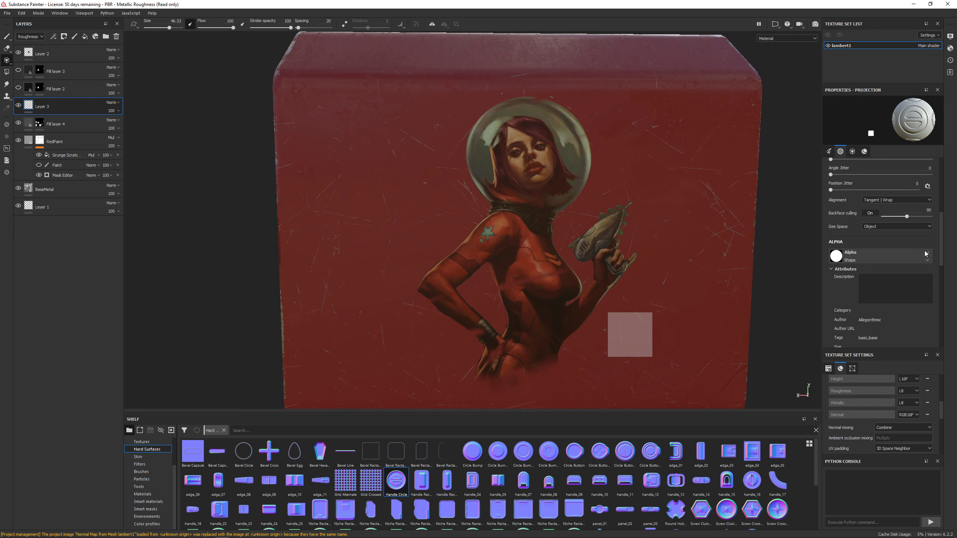
left_click(927, 254)
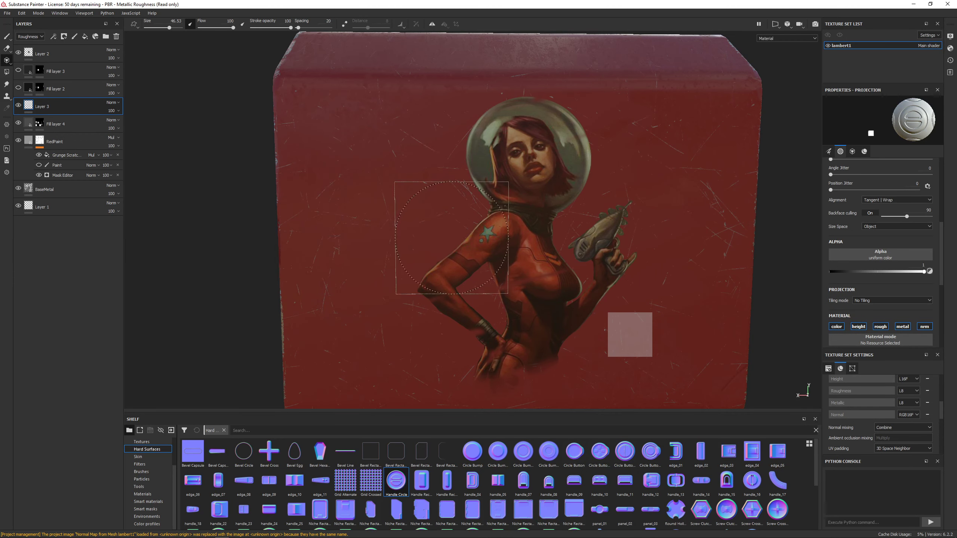
left_click(828, 368)
scroll(850, 288, "down", 4)
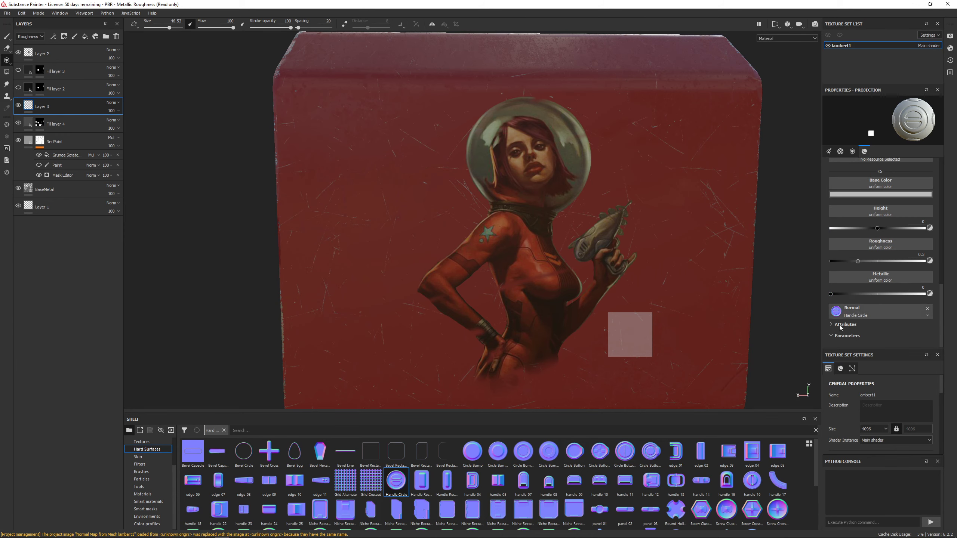
Move Layer 3 to the top of the layer stack and activate the Paint tool.
mouse_move(561, 331)
left_mouse_down("alt")
mouse_move(452, 324)
mouse_move(557, 325)
left_mouse_up("alt")
left_click_drag(53, 107, 60, 51)
left_click_drag(452, 241, 427, 230, "alt")
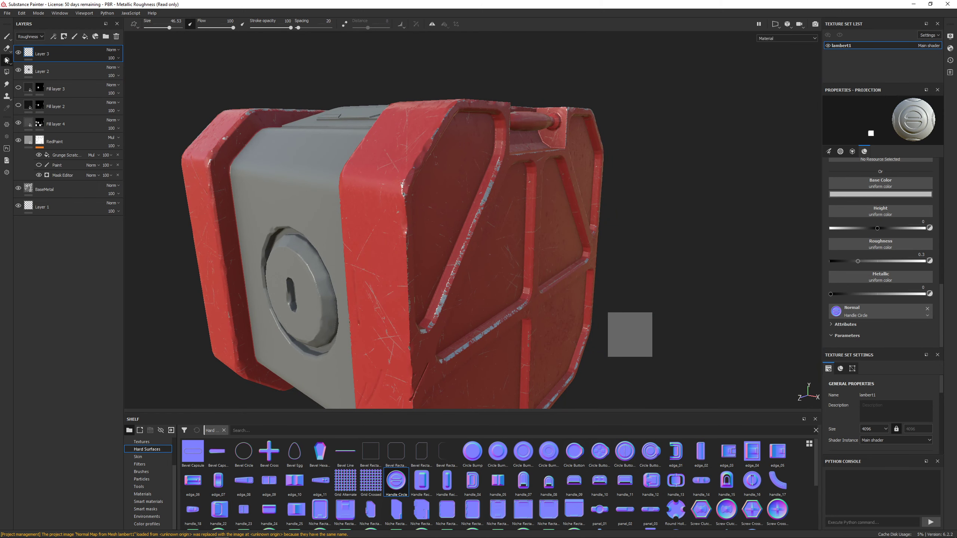
key("1")
Try stamping the full brush material on the grey end face above the round recess.
left_click_drag(528, 272, 578, 260, "alt")
left_click(320, 226)
left_click_drag(322, 228, 471, 226, "alt")
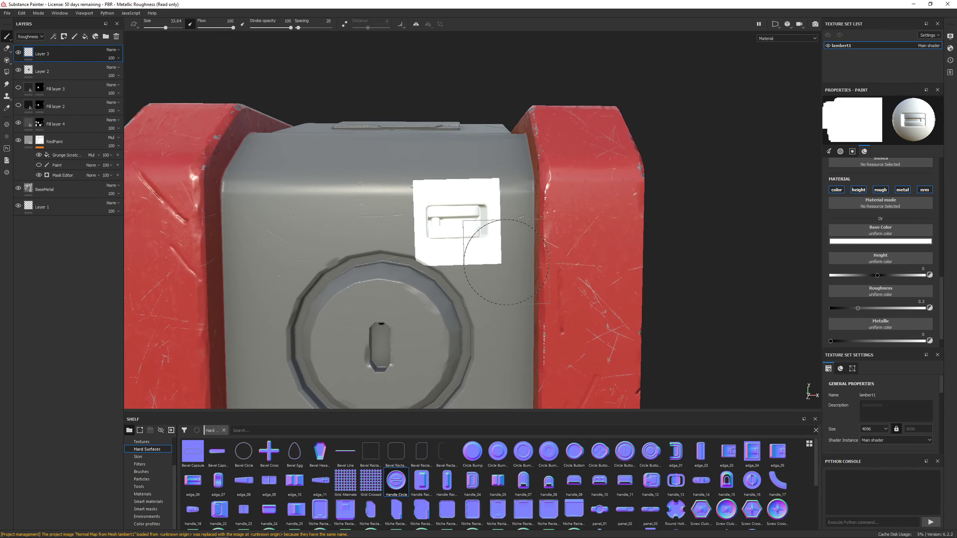
key("ctrl+z")
Try the paint brush's uniform alpha at 0 and return it to 1.
scroll(867, 407, "down", 2)
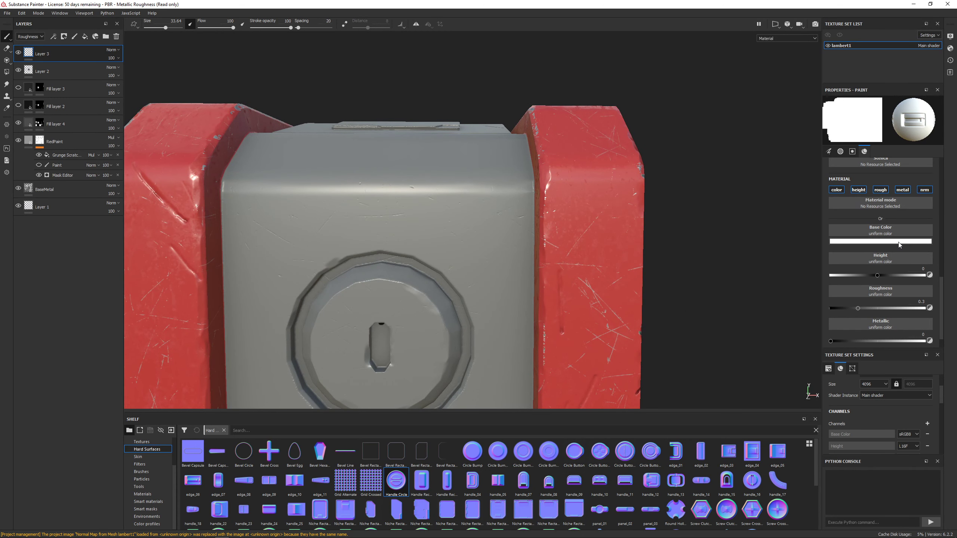
scroll(899, 244, "up", 5)
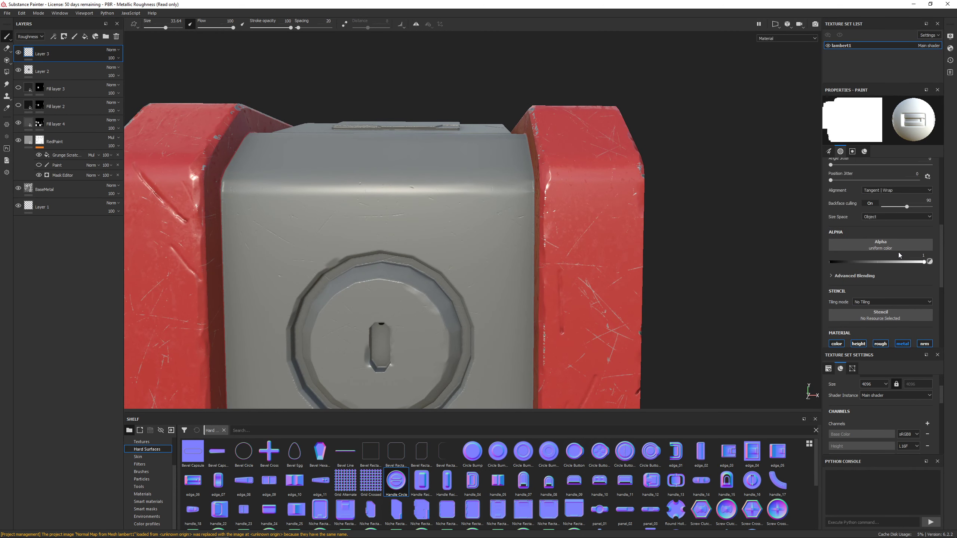
left_click_drag(885, 306, 805, 308)
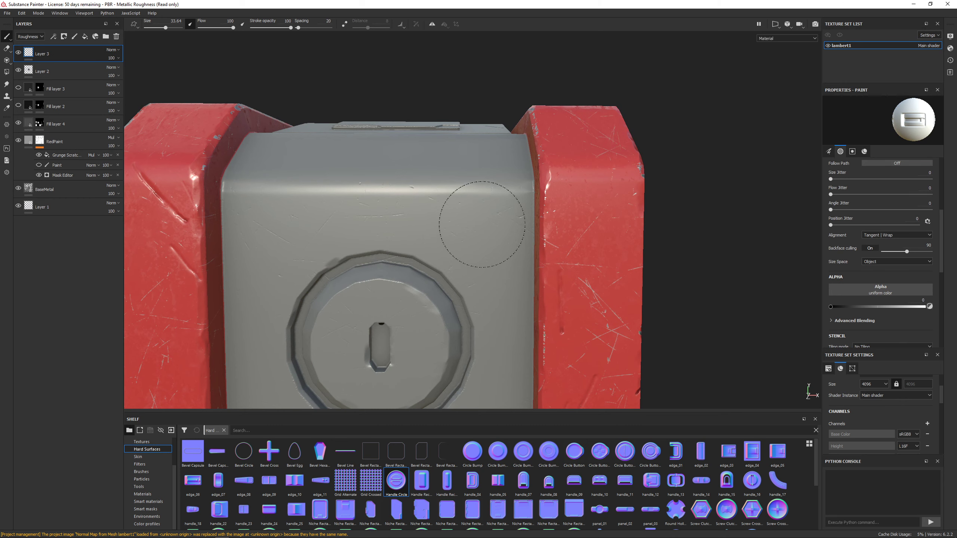
left_click_drag(898, 307, 930, 307)
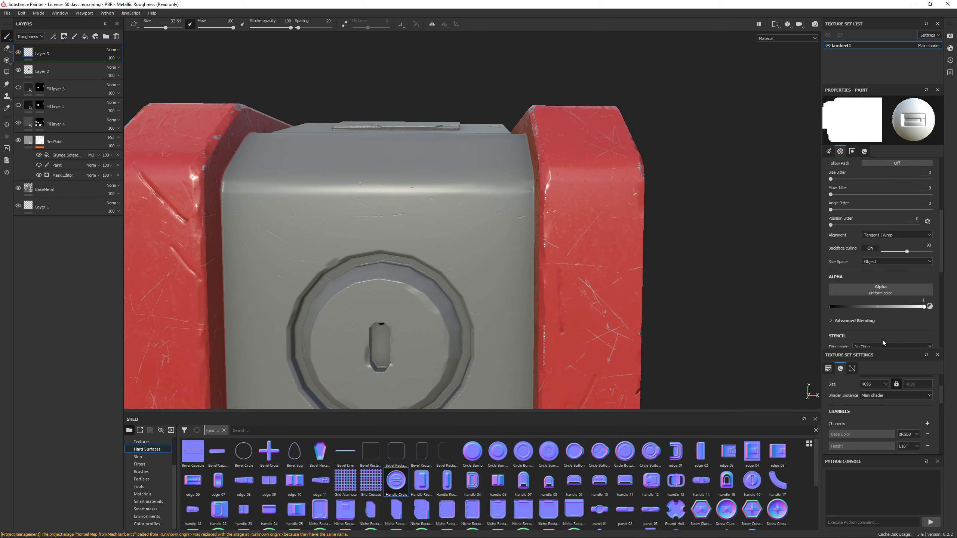
Disable the color, height, rough and metal channels of the brush material, keeping only nrm active.
scroll(854, 260, "down", 4)
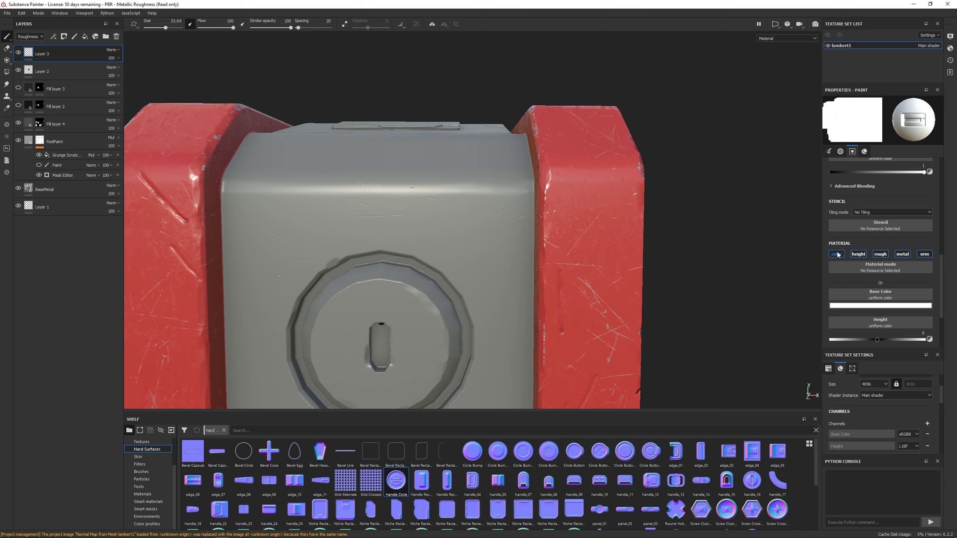
left_click(837, 255)
left_click(858, 255)
left_click(880, 254)
left_click(903, 254)
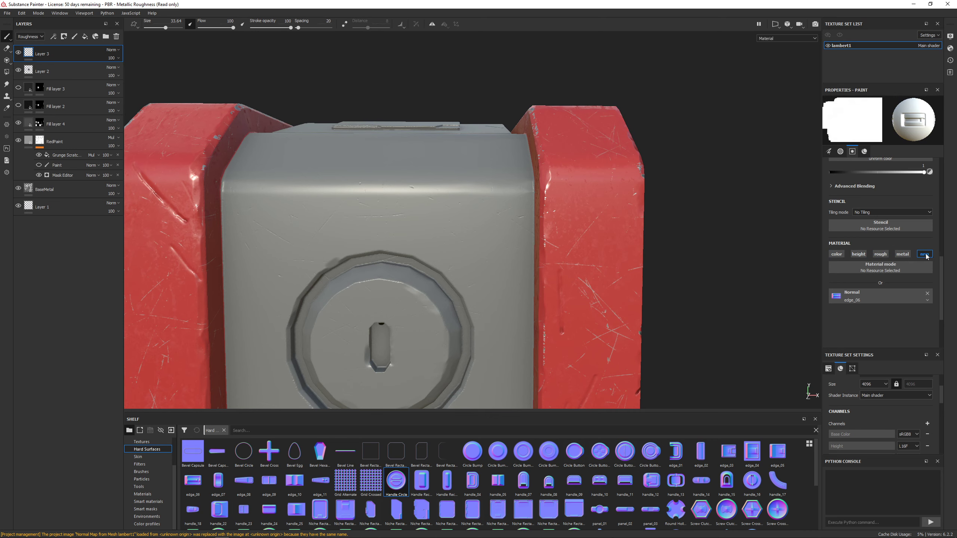
Try stamping the edge_06 normal on the grey end face, enlarging the brush to about 50.71.
mouse_move(487, 231)
left_mouse_down("alt")
mouse_move(476, 233)
mouse_move(533, 293)
mouse_move(481, 274)
left_mouse_up("alt")
left_click(483, 234)
key("ctrl+z")
right_click_drag(477, 234, 509, 234, "ctrl")
left_click(465, 233)
left_click_drag(465, 233, 462, 218, "alt")
key("ctrl+z")
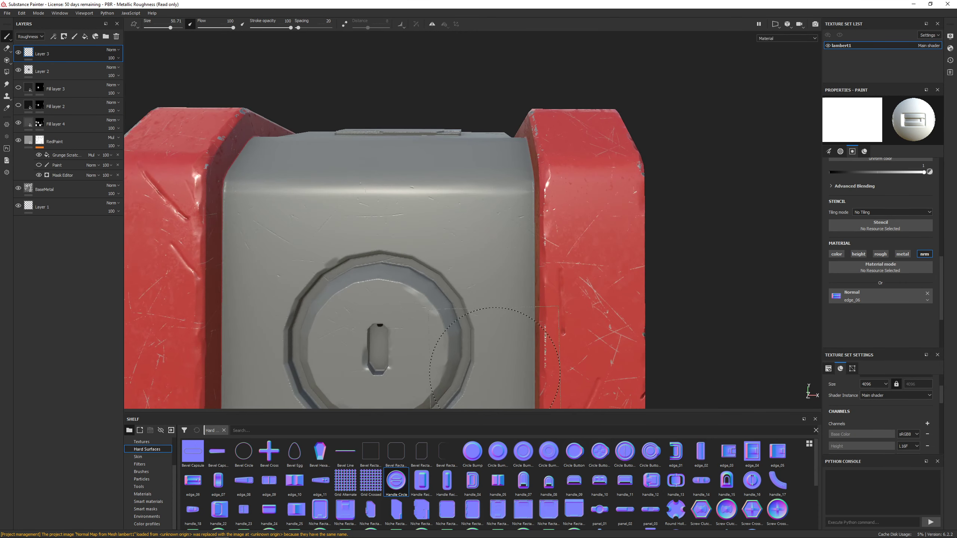
Set the paint brush's normal to Handle Circle and test one stamp on the grey face, undoing it.
left_click_drag(396, 480, 862, 296)
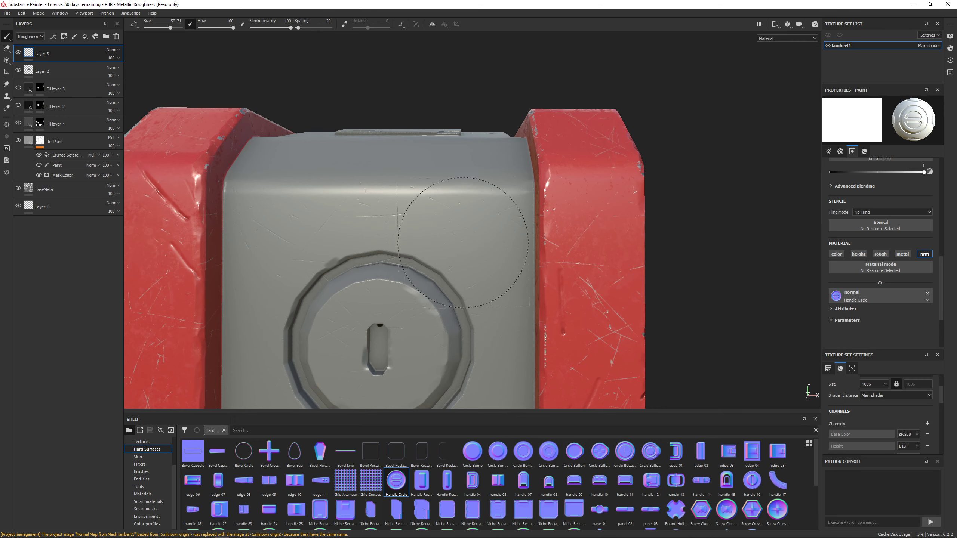
left_click(475, 236)
key("ctrl+z")
Stamp the Handle Circle normal over the centre of the round recess, with its bar aligned to the vertical slot.
left_click(377, 347)
scroll(483, 271, "down", 5)
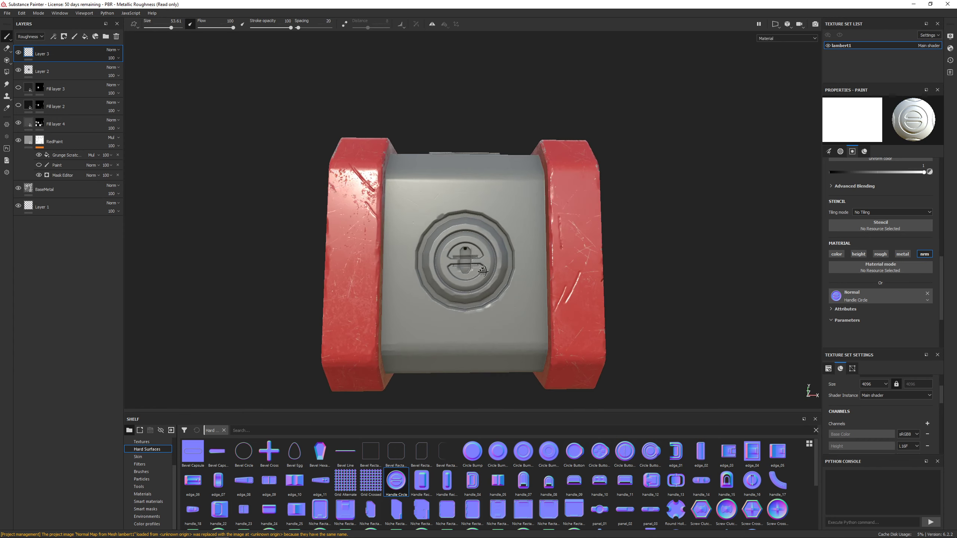
mouse_move(483, 270)
left_mouse_down("alt")
mouse_move(367, 269)
mouse_move(482, 265)
left_mouse_up("alt")
scroll(490, 249, "up", 5)
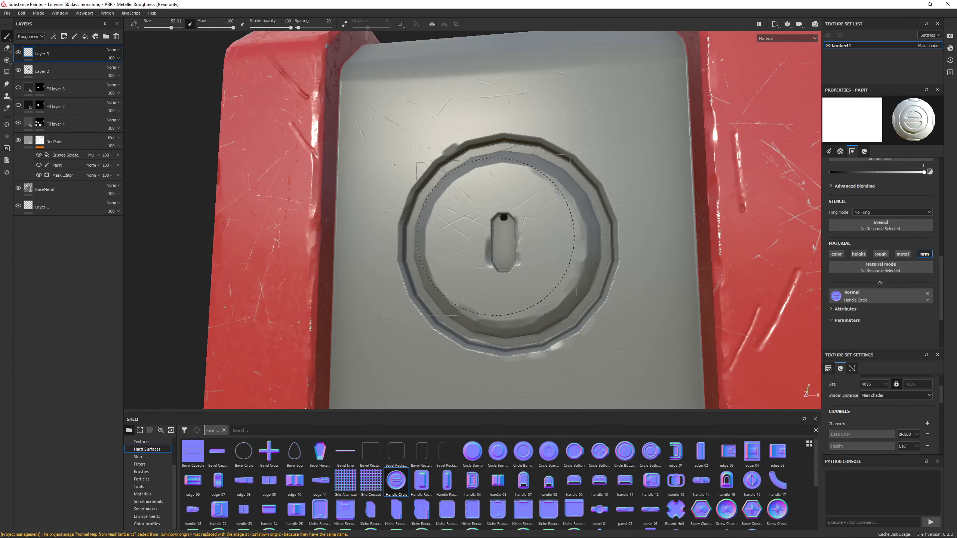
scroll(493, 238, "up", 2)
middle_click_drag(493, 238, 468, 231, "alt")
left_click(485, 236)
Erase the Handle Circle detail that overlaps the vertical slot in the middle of the recess.
key("2")
mouse_move(486, 215)
left_mouse_down()
mouse_move(486, 233)
mouse_move(488, 215)
mouse_move(504, 249)
mouse_move(499, 235)
mouse_move(487, 250)
mouse_move(458, 239)
mouse_move(487, 256)
mouse_move(467, 226)
mouse_move(471, 211)
mouse_move(503, 226)
mouse_move(500, 248)
mouse_move(472, 247)
mouse_move(474, 236)
left_mouse_up()
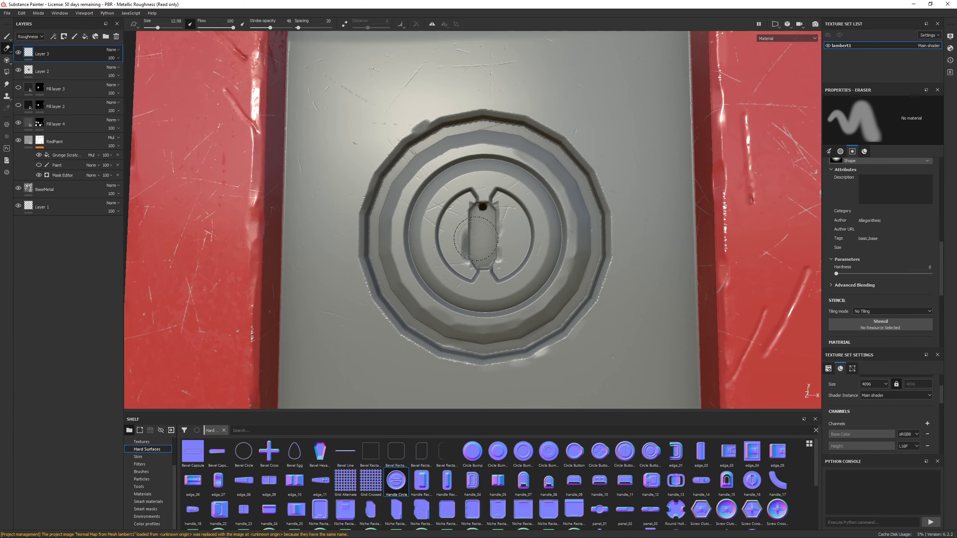
key("f")
left_click_drag(554, 286, 434, 287, "alt")
right_click_drag(433, 286, 450, 404, "alt")
middle_click_drag(450, 404, 399, 392, "alt")
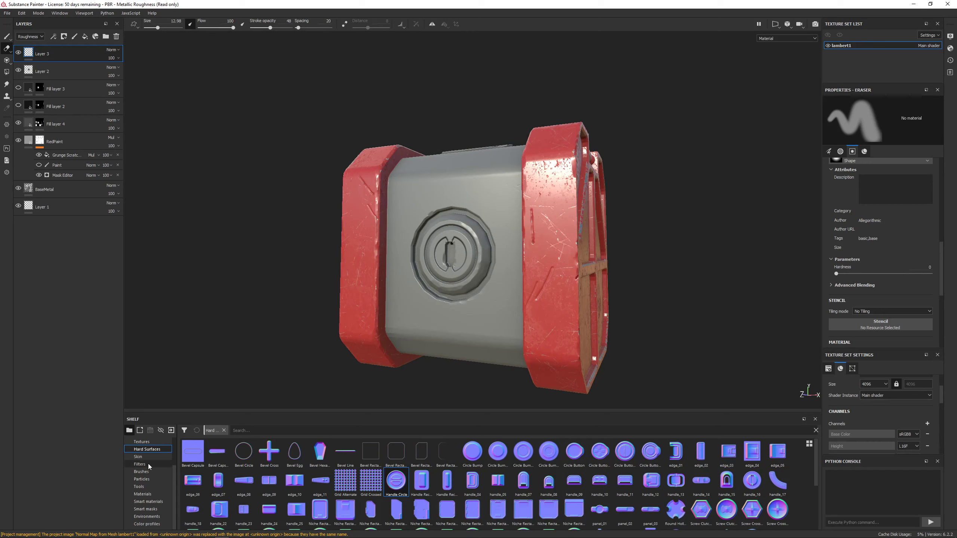
mouse_move(311, 221)
left_mouse_down("alt")
mouse_move(289, 261)
mouse_move(658, 380)
left_mouse_up("alt")
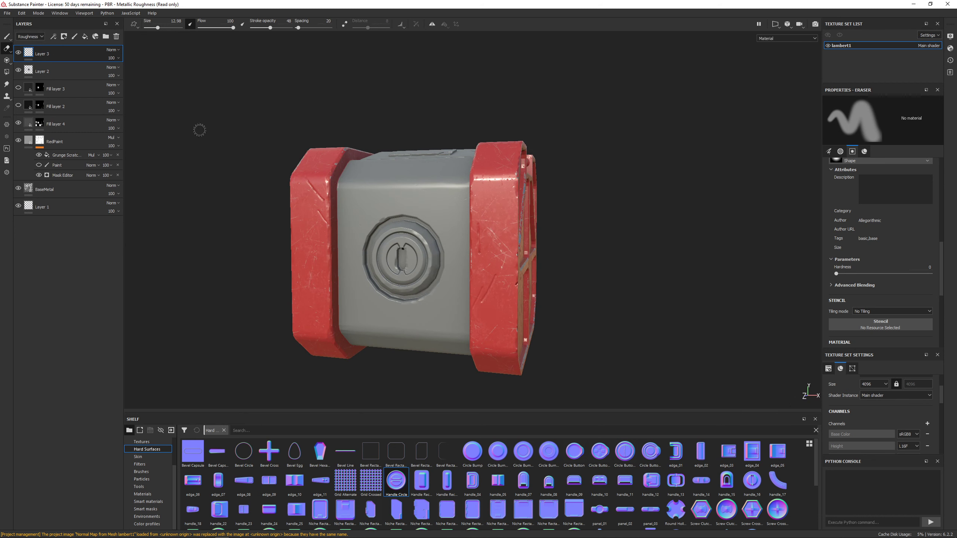
Return to the Paint tool and set its normal to handle_07.
left_click(5, 38)
scroll(863, 327, "up", 5)
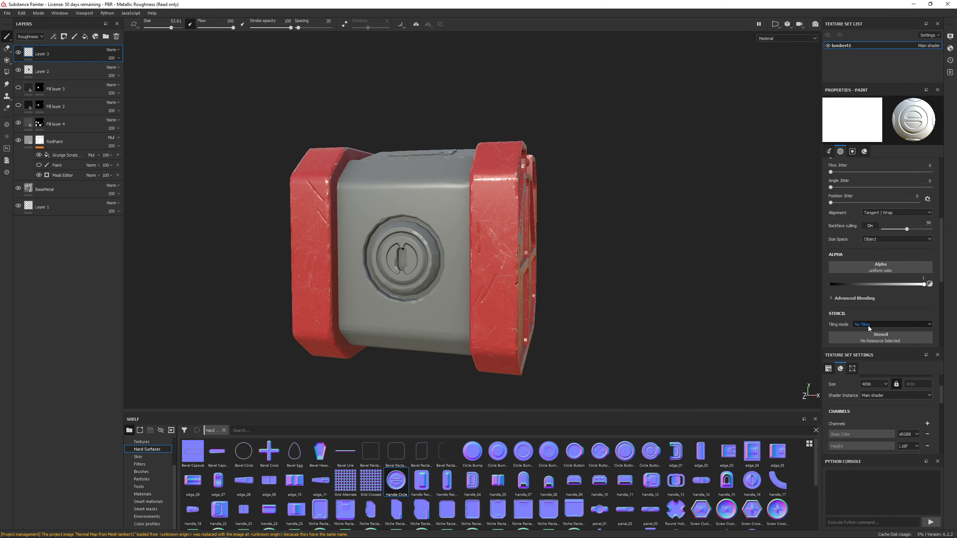
scroll(868, 325, "down", 5)
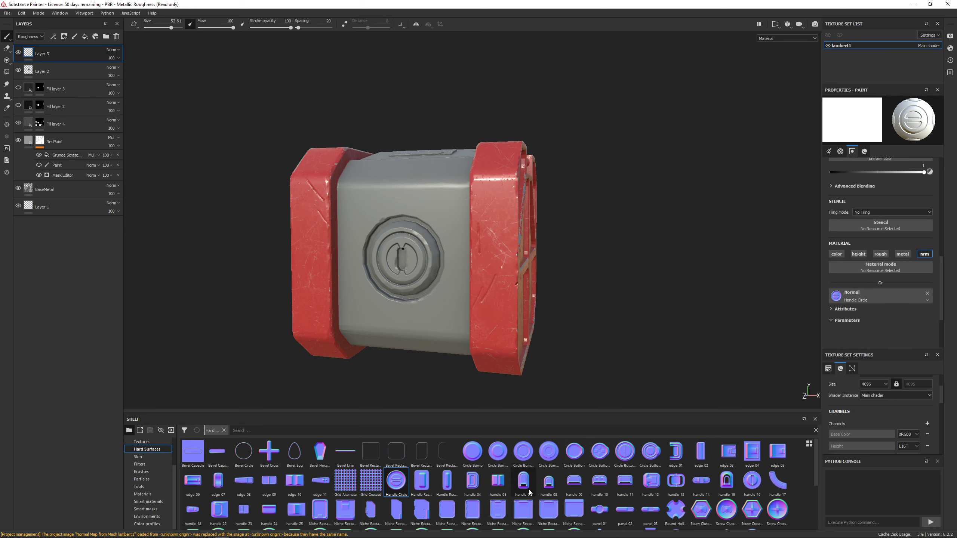
left_click_drag(524, 486, 844, 298)
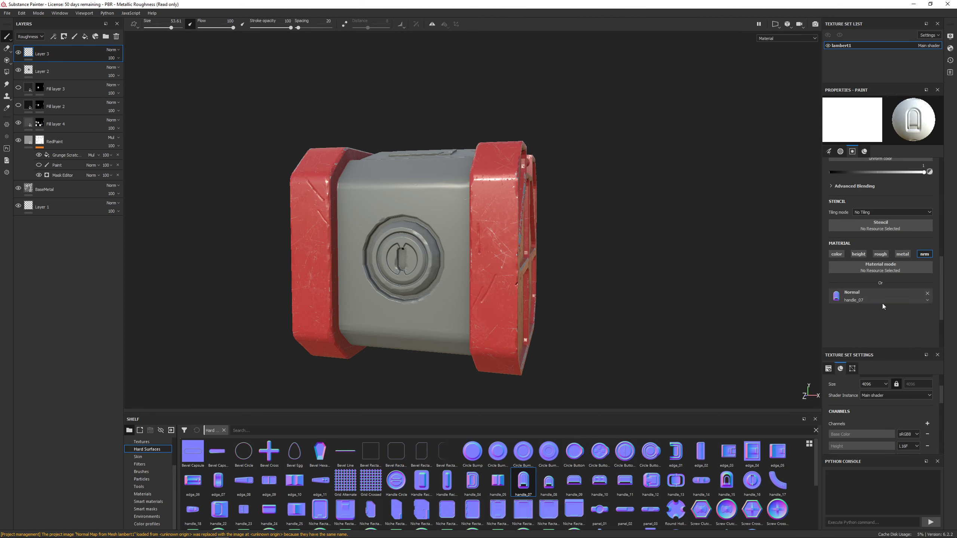
Clear the brush's normal and replace it with Screw Hexagon from the Hard Surfaces library.
scroll(922, 315, "up", 1)
left_click(927, 315)
scroll(904, 294, "down", 2)
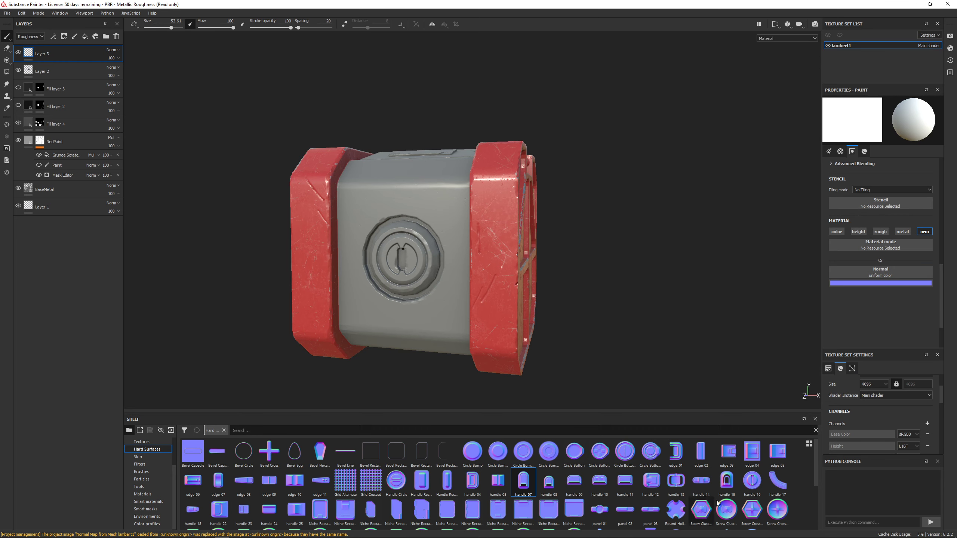
scroll(752, 510, "down", 3)
scroll(750, 464, "up", 3)
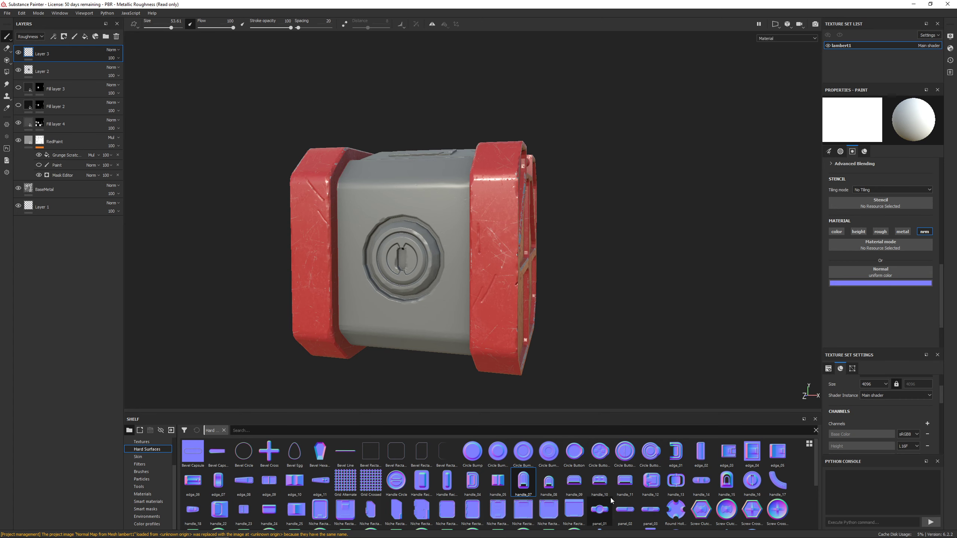
scroll(641, 486, "down", 3)
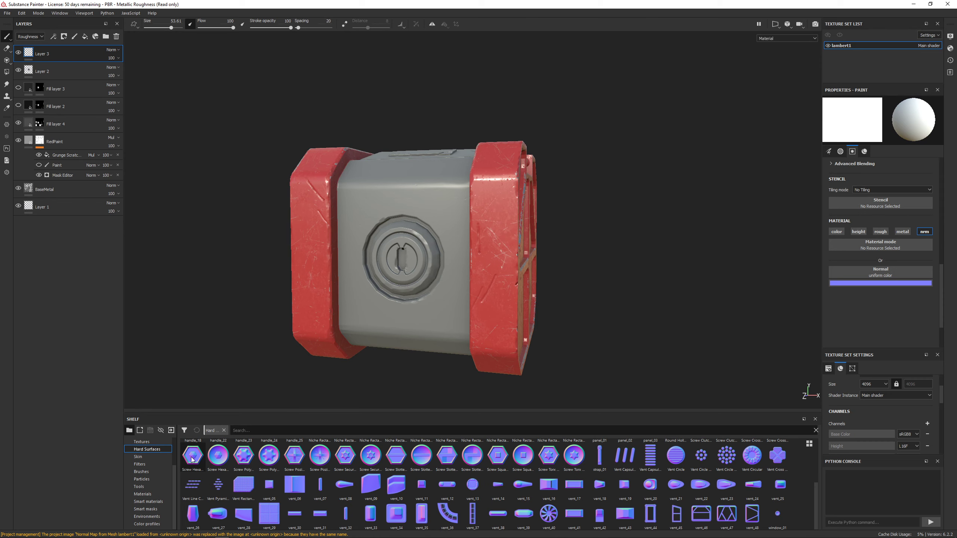
left_click_drag(192, 459, 874, 273)
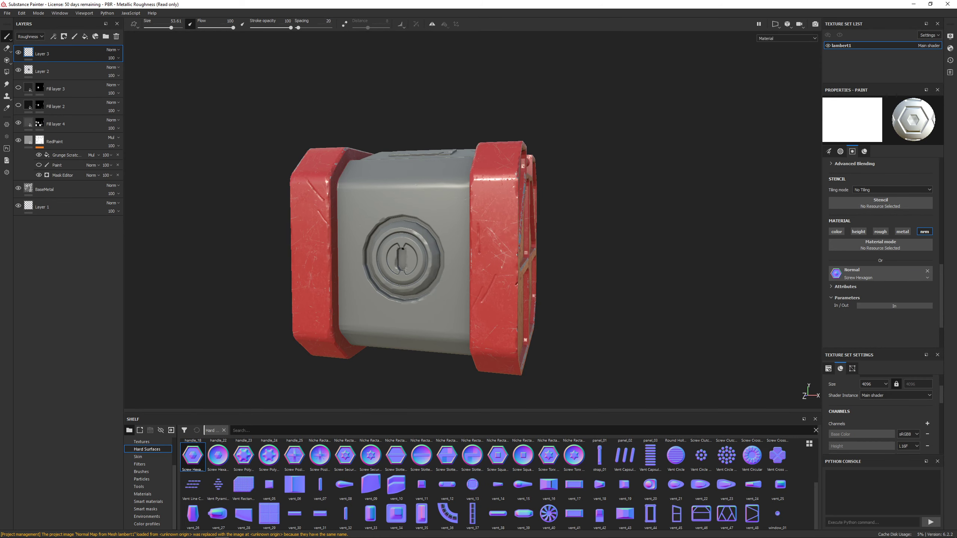
key("alt+Tab")
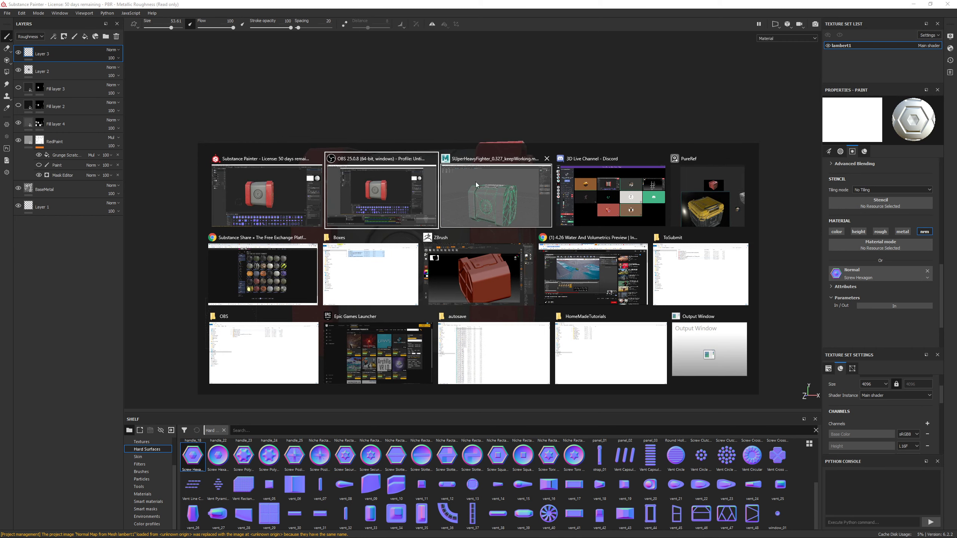
key("Escape")
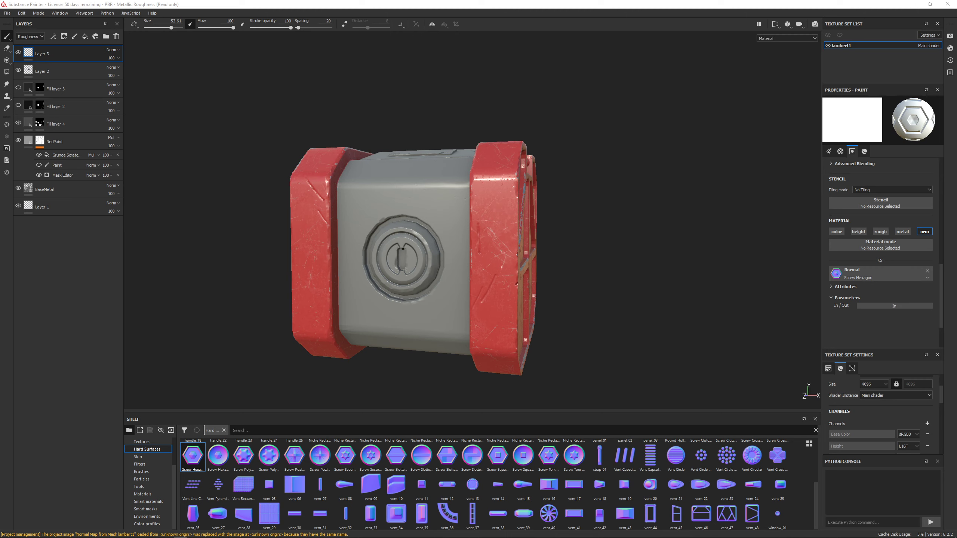
Stamp the Screw Hexagon normal on the crate's grey side, diagonally above the round recess, with a brush size of about 32.
left_click_drag(268, 300, 545, 256, "alt")
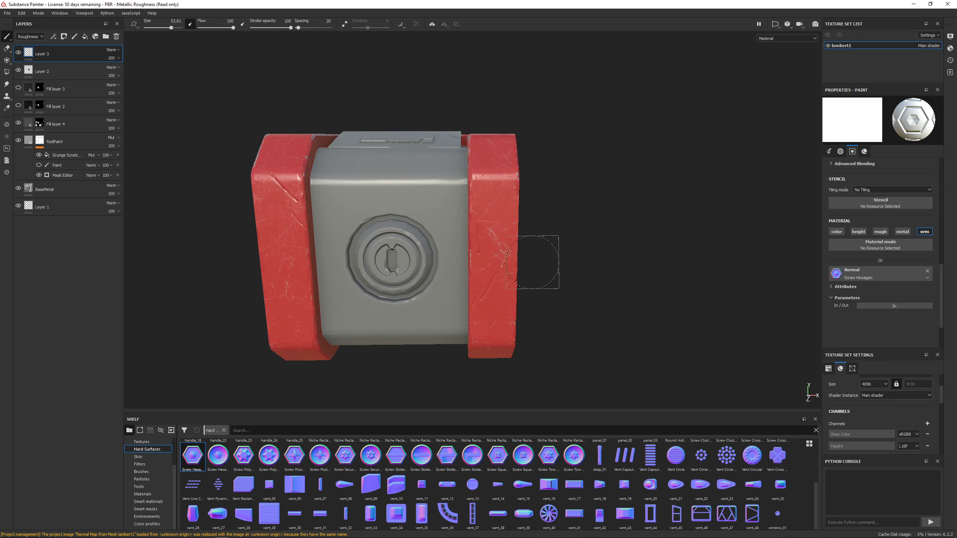
right_click_drag(441, 208, 416, 209, "ctrl")
left_click(443, 210)
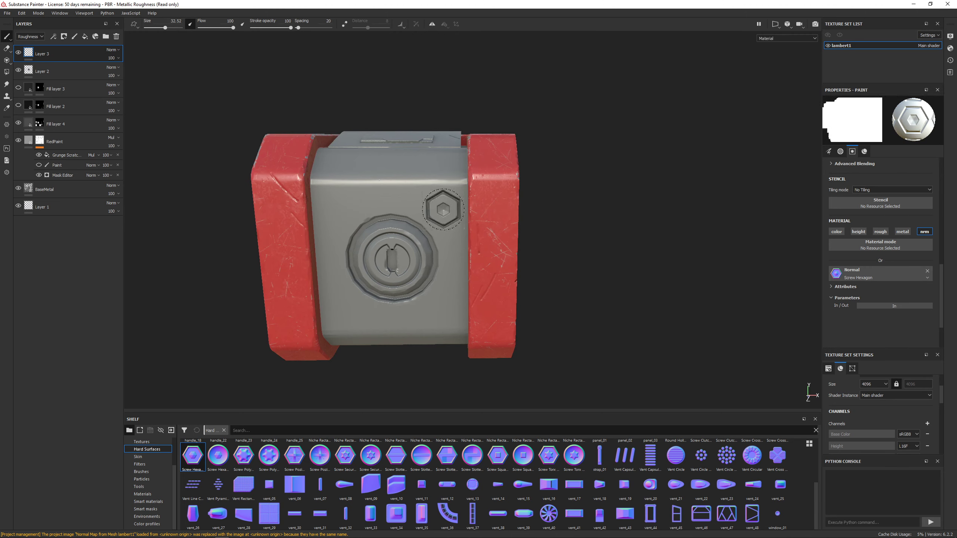
Try stamping a small Screw Hexagon detail in the upper corner of the front grey panel opposite the round fitting, using brush size 7.
mouse_move(436, 218)
left_mouse_down("alt")
mouse_move(427, 284)
mouse_move(394, 298)
left_mouse_up("alt")
scroll(392, 163, "up", 5)
right_click_drag(391, 164, 362, 163, "ctrl")
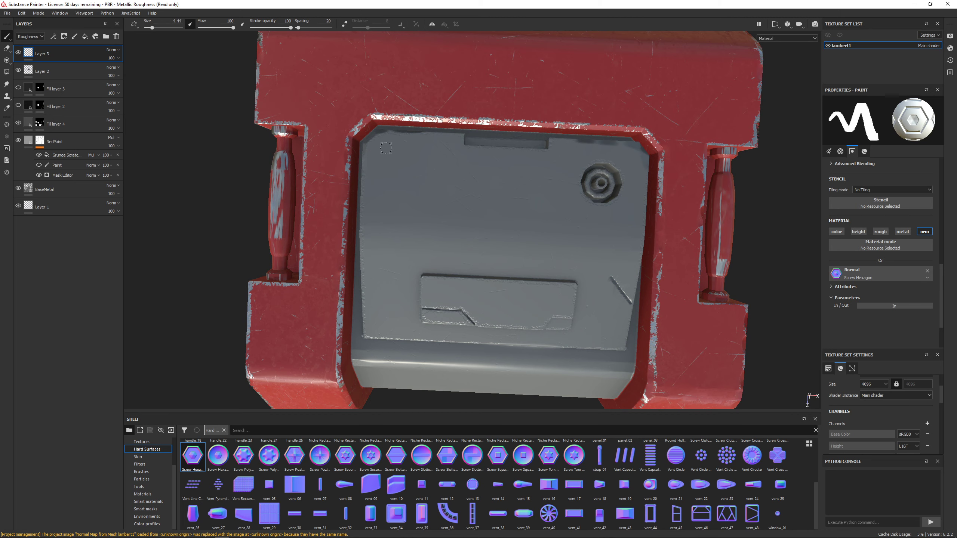
left_click_drag(407, 221, 411, 209, "alt")
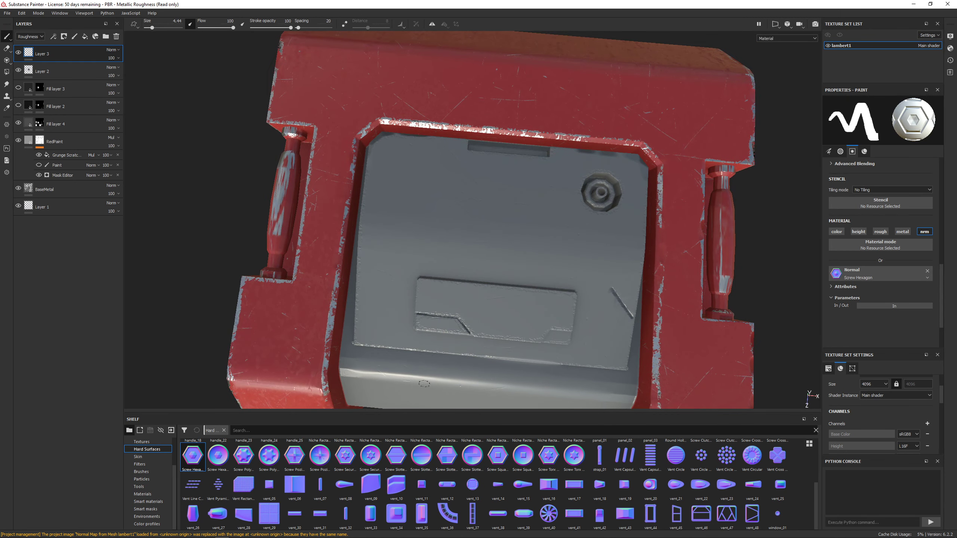
right_click_drag(424, 384, 441, 384, "ctrl")
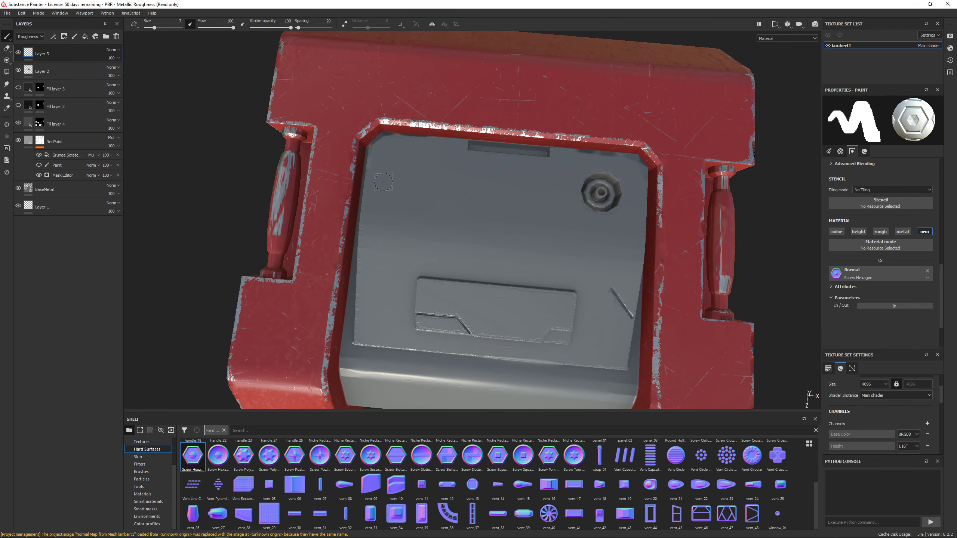
left_click(389, 151)
right_click_drag(388, 150, 441, 312, "alt")
left_click_drag(442, 313, 431, 303, "alt")
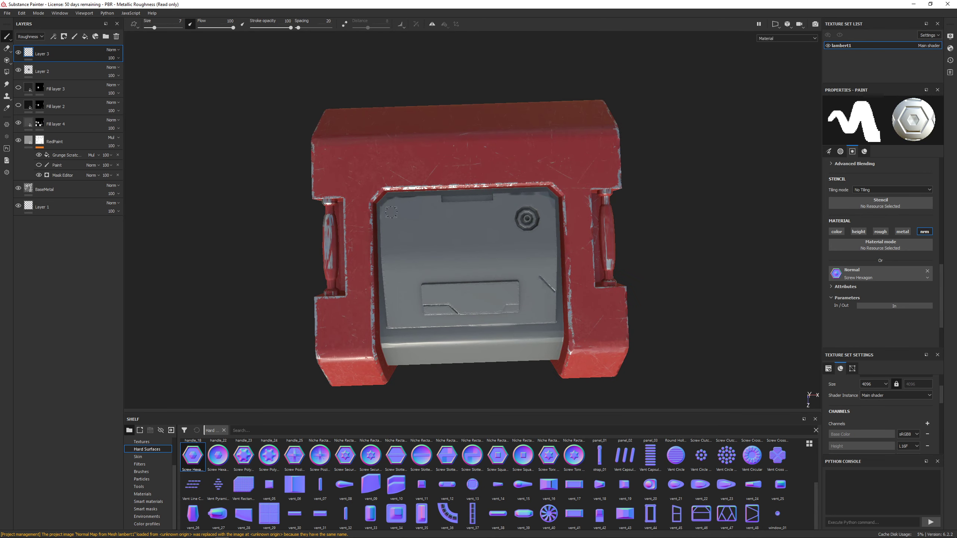
left_click(397, 319)
mouse_move(464, 345)
left_mouse_down("alt")
mouse_move(465, 288)
mouse_move(433, 283)
mouse_move(420, 258)
mouse_move(479, 264)
mouse_move(504, 323)
left_mouse_up("alt")
scroll(465, 289, "down", 3)
scroll(486, 264, "up", 4)
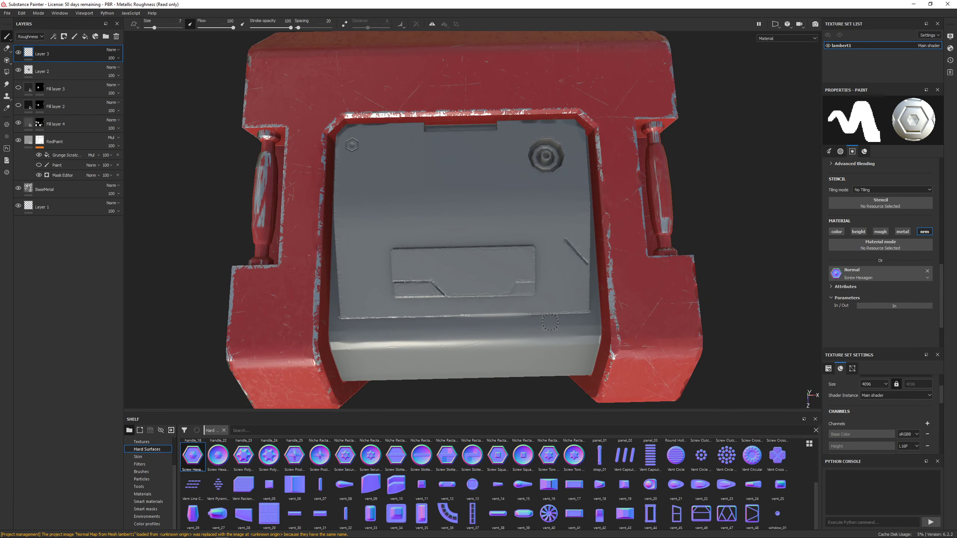
Enable the brush's color and metal channels, set Metallic to 1 and make the base color a mid grey.
scroll(881, 341, "up", 3)
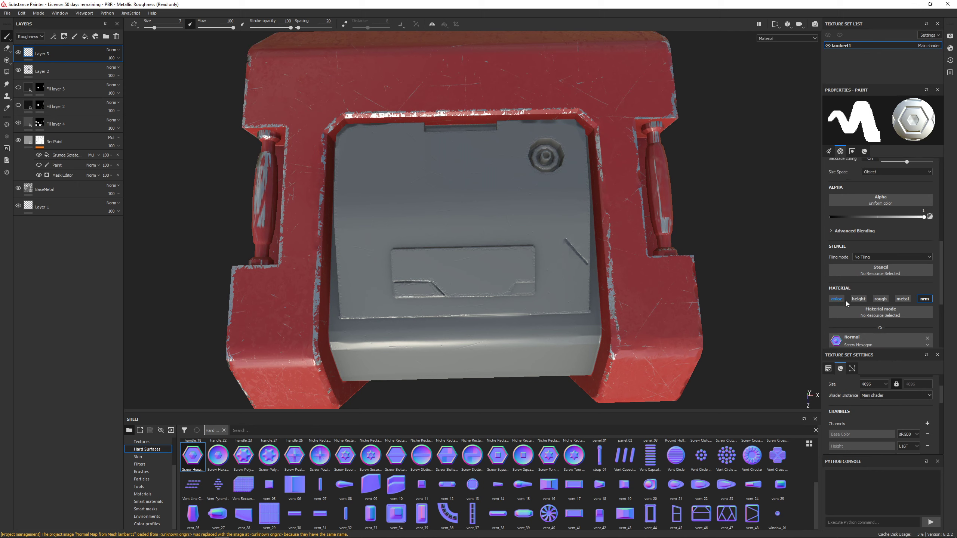
left_click(836, 299)
left_click(899, 299)
scroll(881, 320, "down", 1)
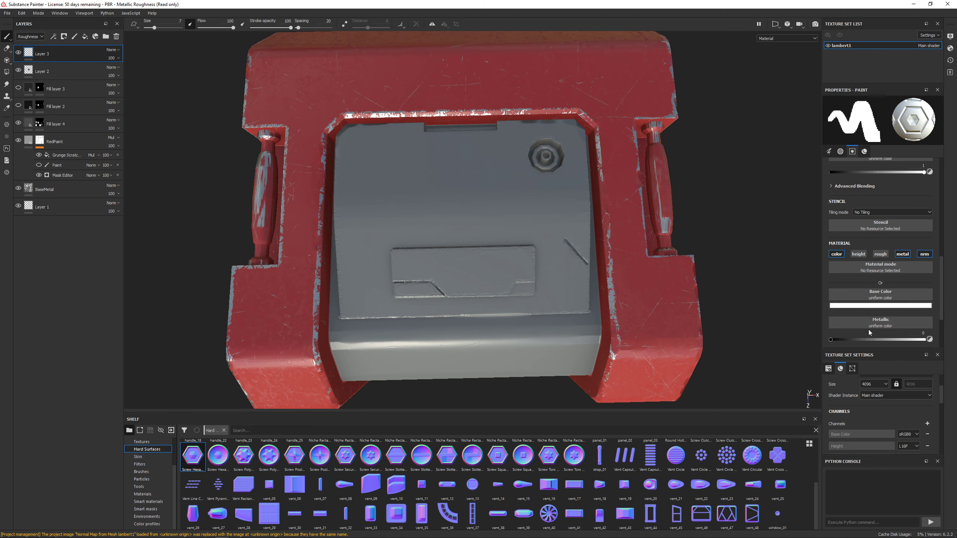
scroll(872, 322, "down", 1)
left_click_drag(877, 317, 928, 317)
left_click(881, 283)
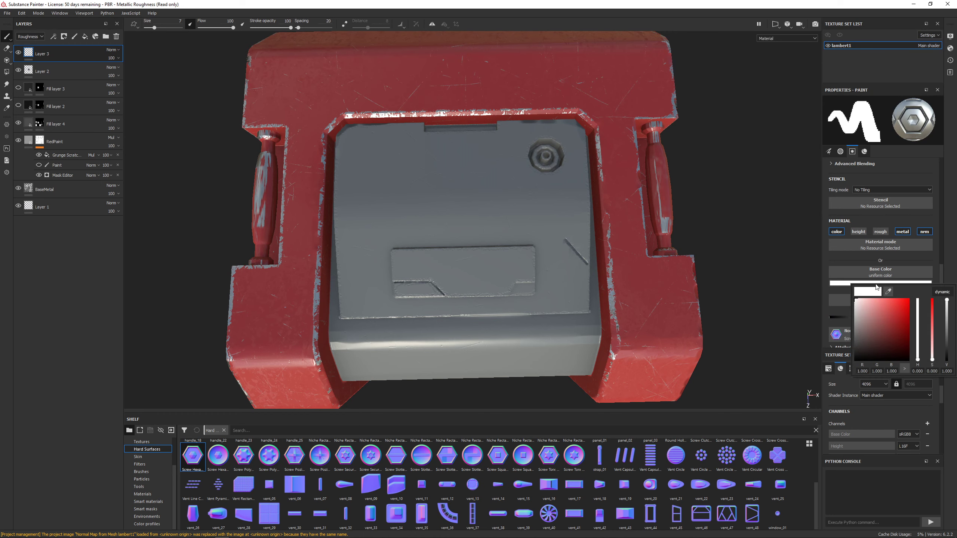
left_click_drag(866, 332, 846, 333)
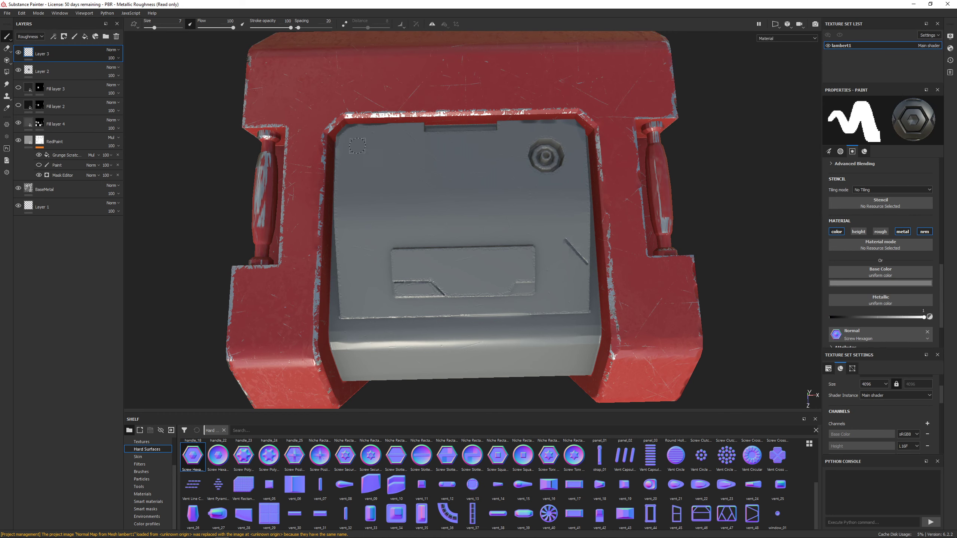
Try to assign the Screw Hexagon resource from the Hard Surfaces library as the brush's alpha.
mouse_move(498, 192)
left_mouse_down("alt")
mouse_move(345, 143)
mouse_move(497, 194)
left_mouse_up("alt")
scroll(895, 265, "up", 3)
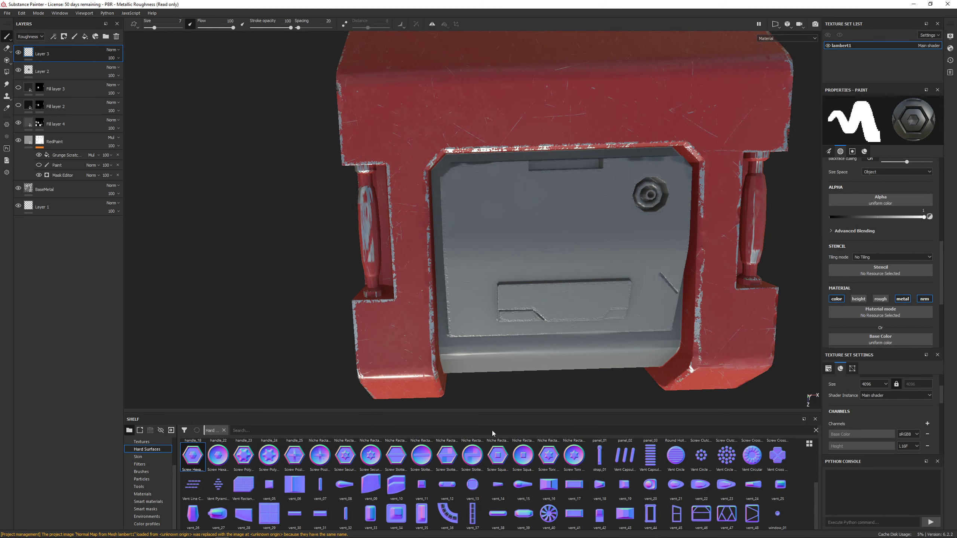
scroll(877, 320, "up", 2)
scroll(878, 316, "down", 2)
scroll(854, 232, "down", 4)
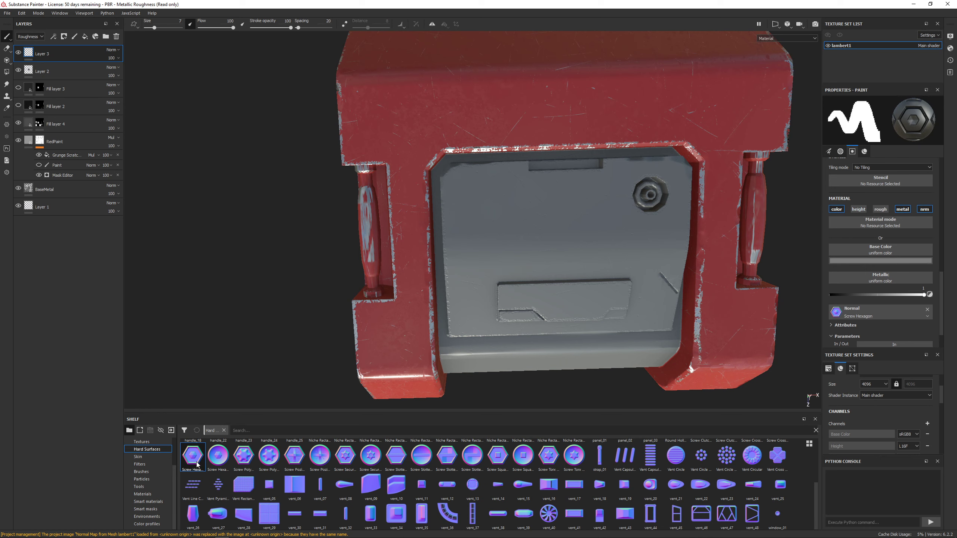
left_click_drag(197, 464, 247, 499)
scroll(881, 252, "up", 3)
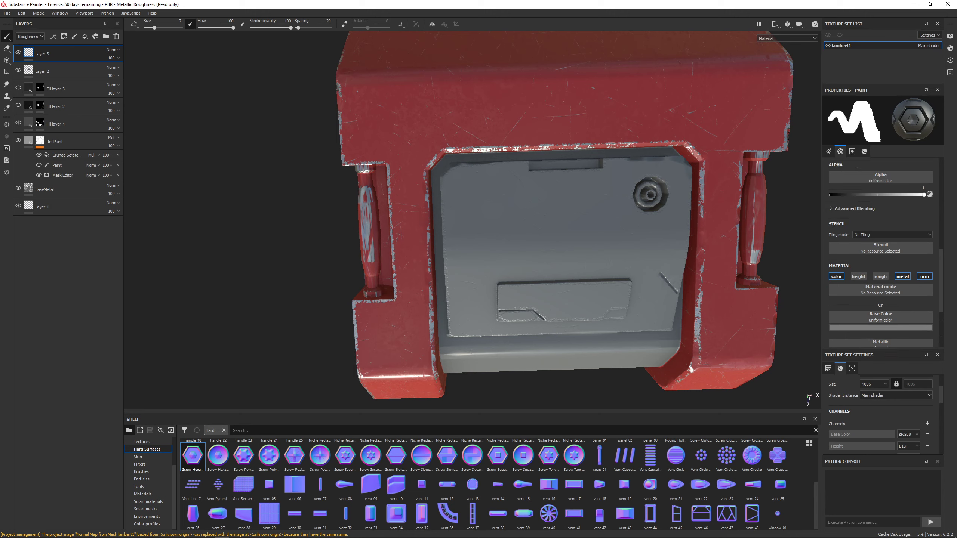
scroll(944, 239, "up", 1)
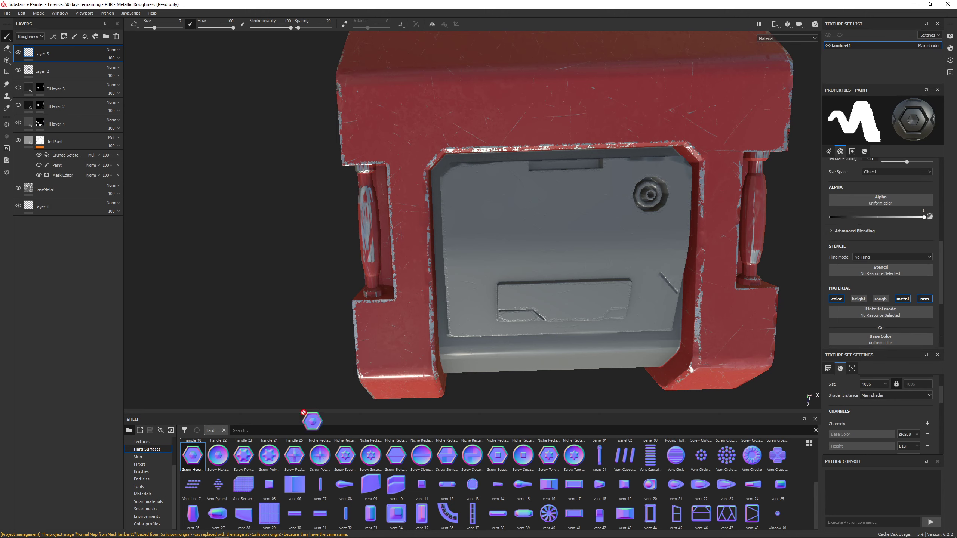
left_click_drag(303, 412, 868, 197)
scroll(226, 466, "up", 2)
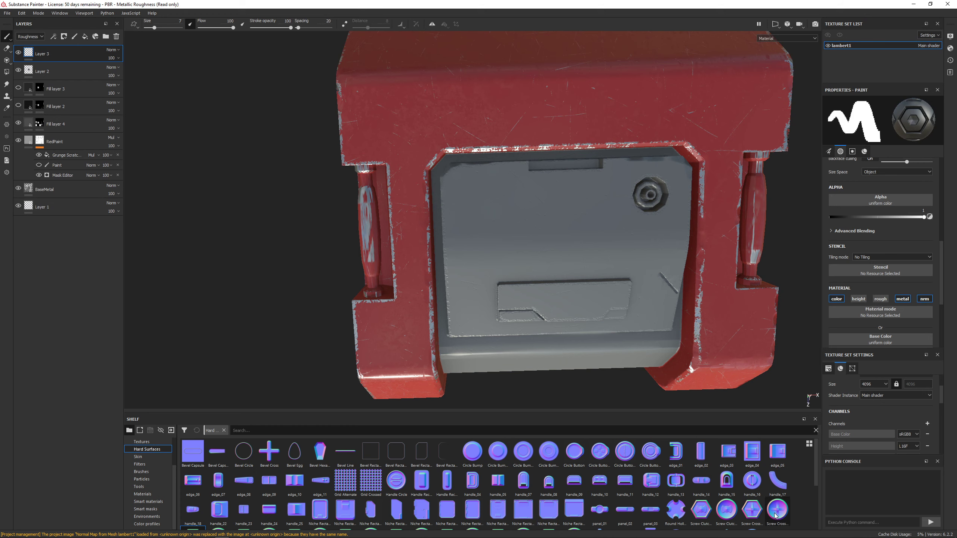
Try to assign the round cross screw as the brush's alpha, and look through the available alphas.
left_click_drag(775, 515, 878, 201)
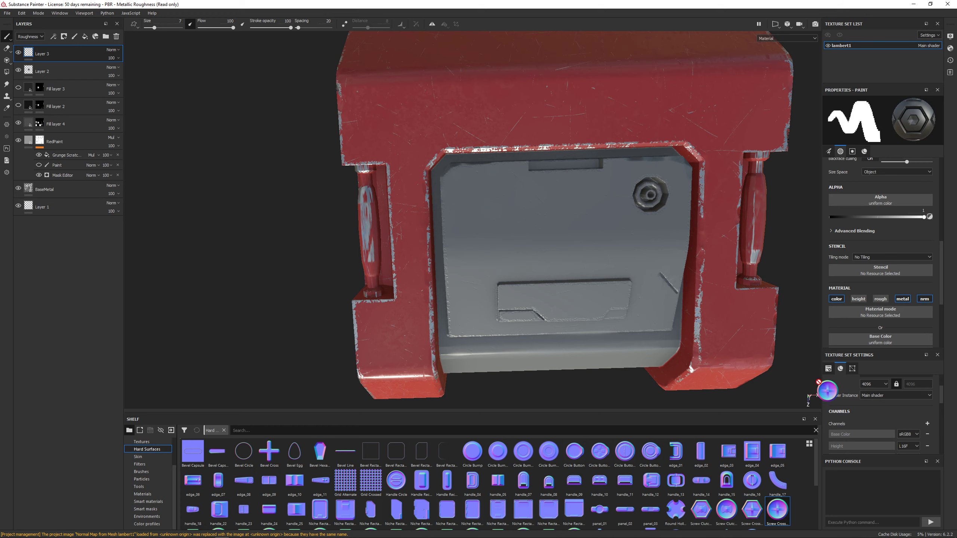
left_click(903, 197)
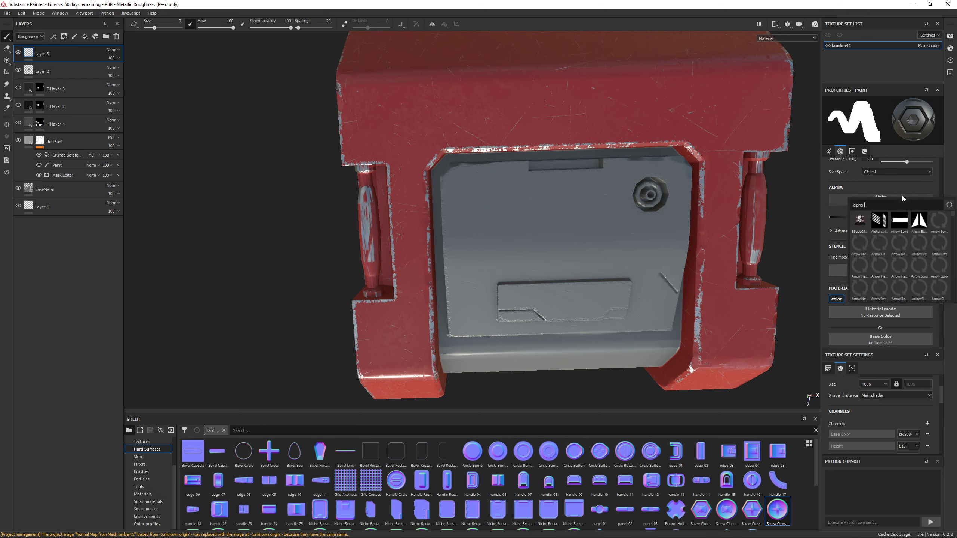
scroll(935, 234, "down", 1)
Try stamping the grey metallic hexagon screw on the front grey panel and inspect it up close.
left_click_drag(584, 250, 491, 292, "alt")
scroll(505, 260, "up", 3)
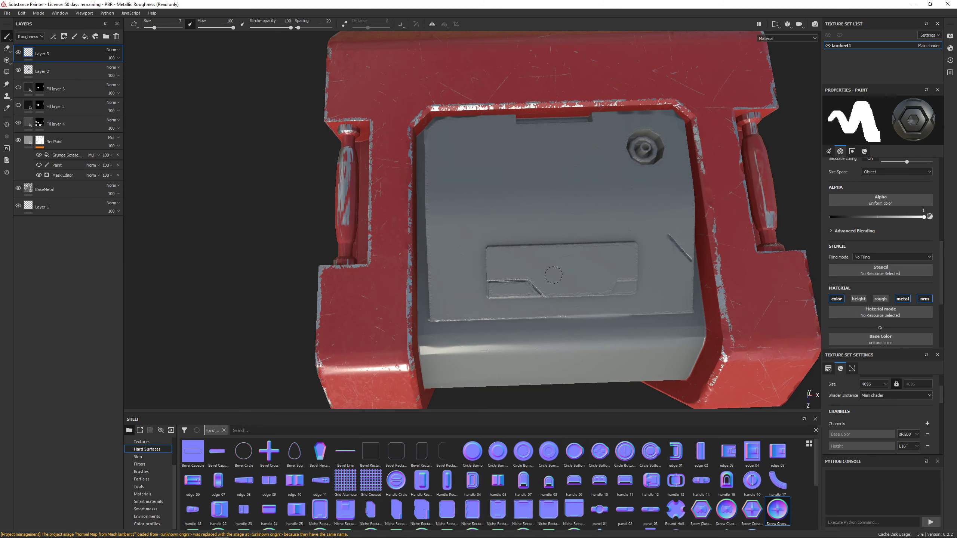
middle_click_drag(517, 231, 526, 246, "alt")
scroll(497, 211, "up", 5)
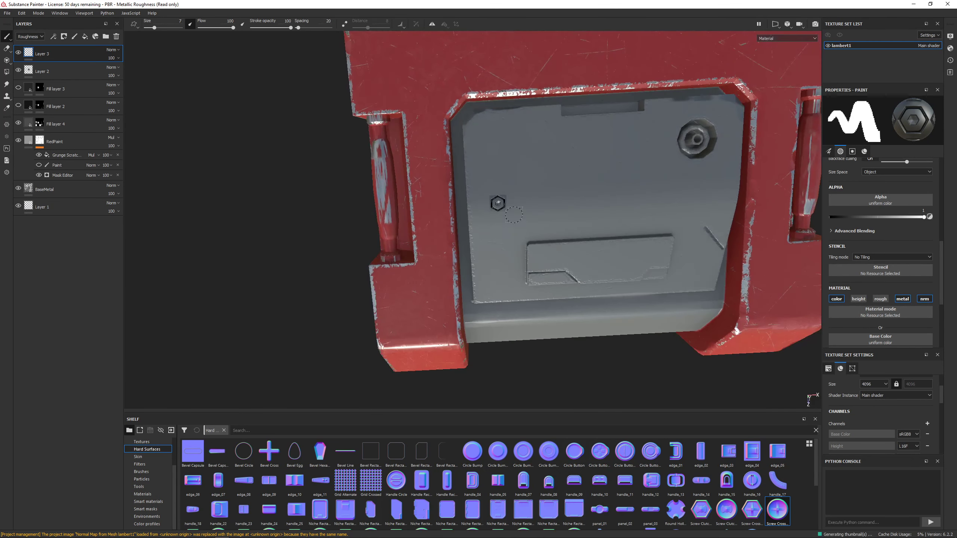
mouse_move(464, 235)
left_mouse_down("alt")
mouse_move(450, 224)
mouse_move(418, 241)
mouse_move(359, 306)
mouse_move(303, 342)
mouse_move(230, 303)
mouse_move(358, 188)
mouse_move(458, 264)
left_mouse_up("alt")
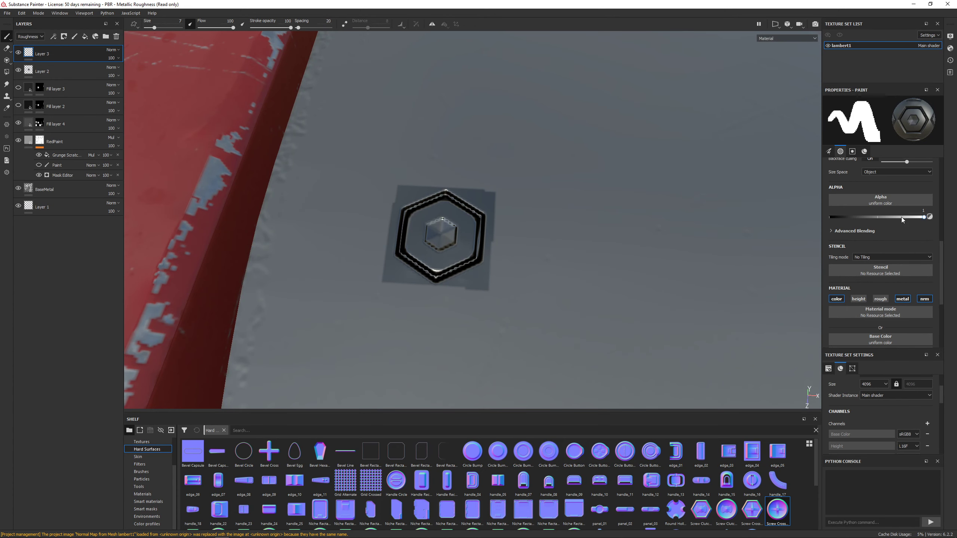
Replace the brush's normal with the round version of the hexagon screw from the Hard Surfaces library.
scroll(866, 282, "up", 8)
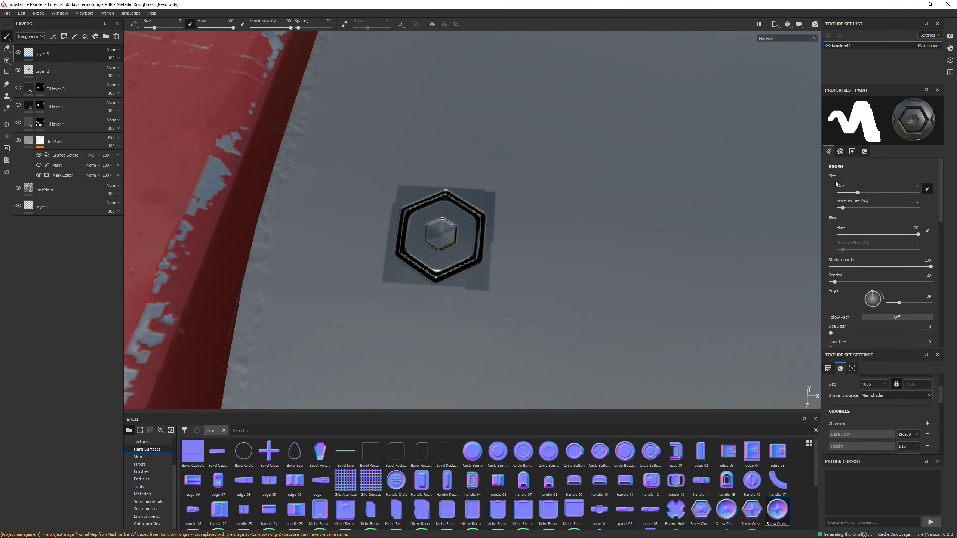
scroll(848, 224, "down", 8)
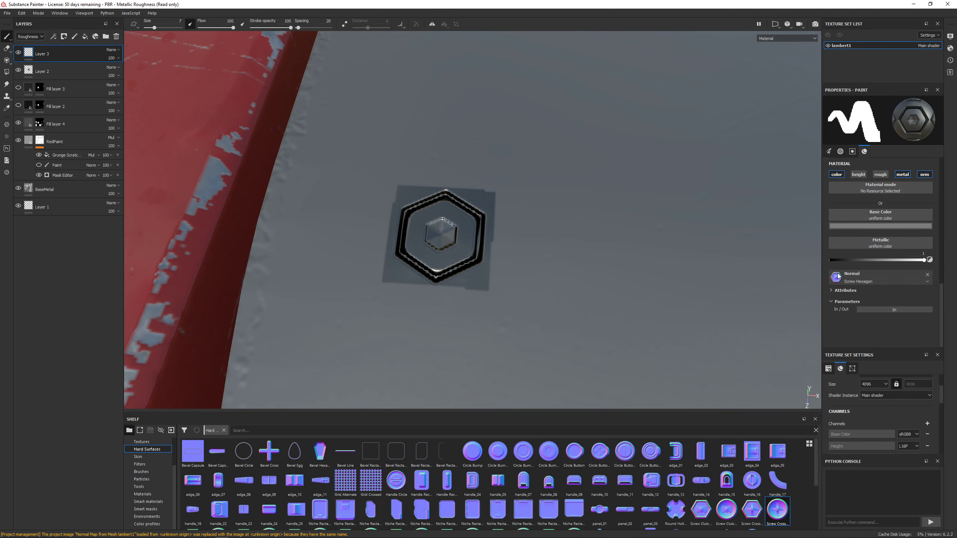
scroll(866, 255, "up", 4)
scroll(862, 258, "down", 4)
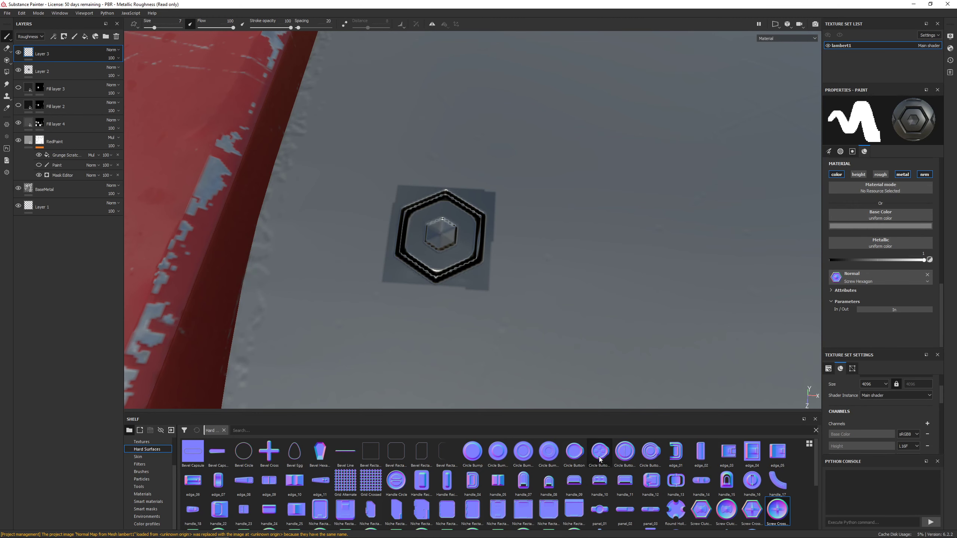
scroll(610, 463, "down", 3)
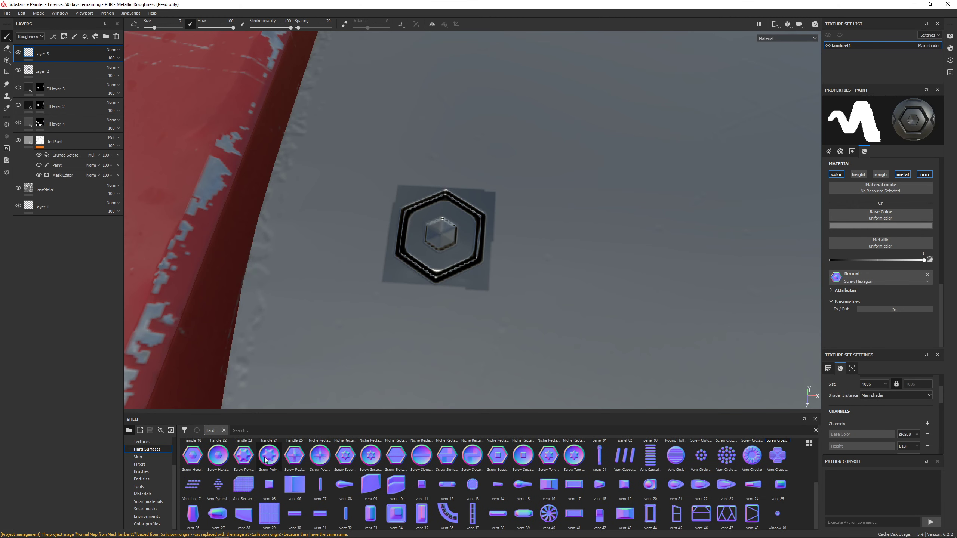
left_click_drag(218, 455, 855, 272)
Browse the Alphas library for a shape that could mask the round screw.
scroll(860, 272, "up", 5)
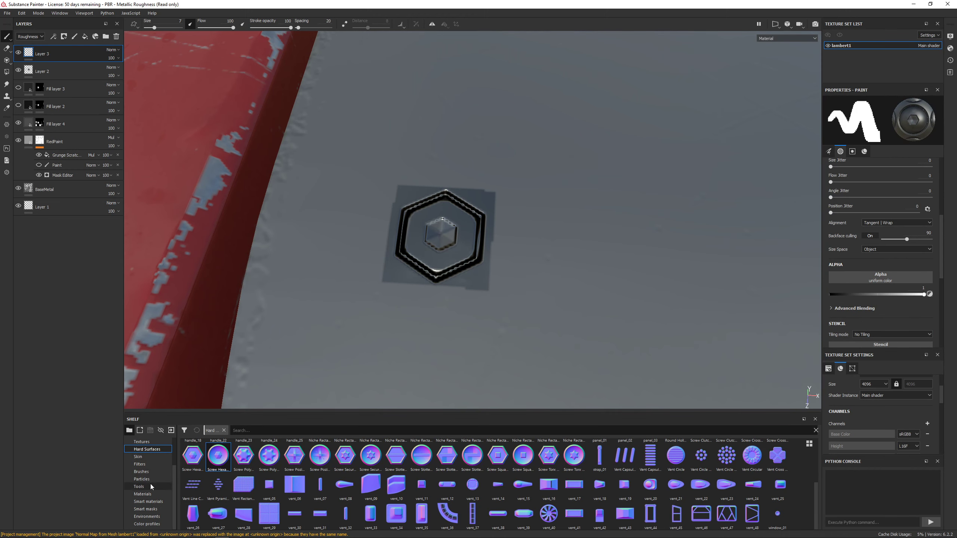
scroll(149, 516, "up", 3)
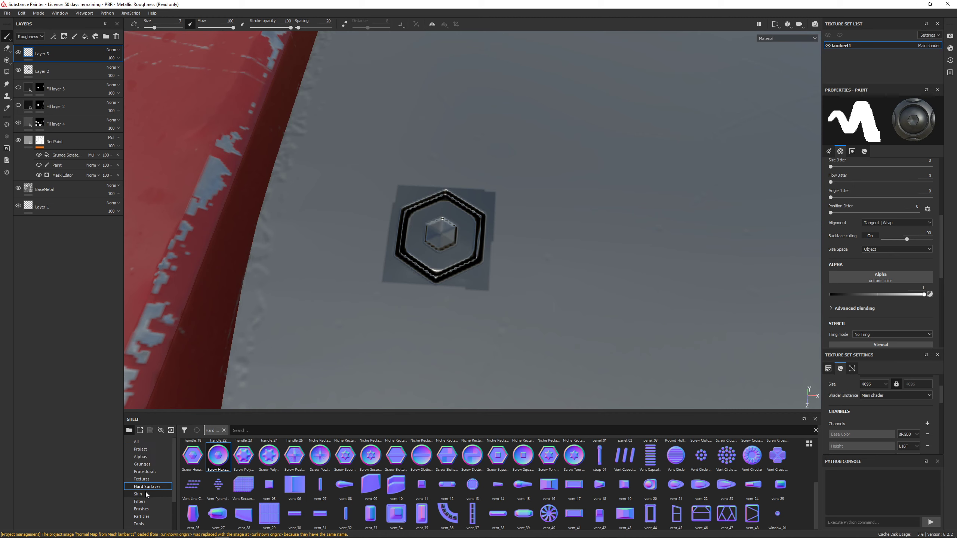
left_click(141, 456)
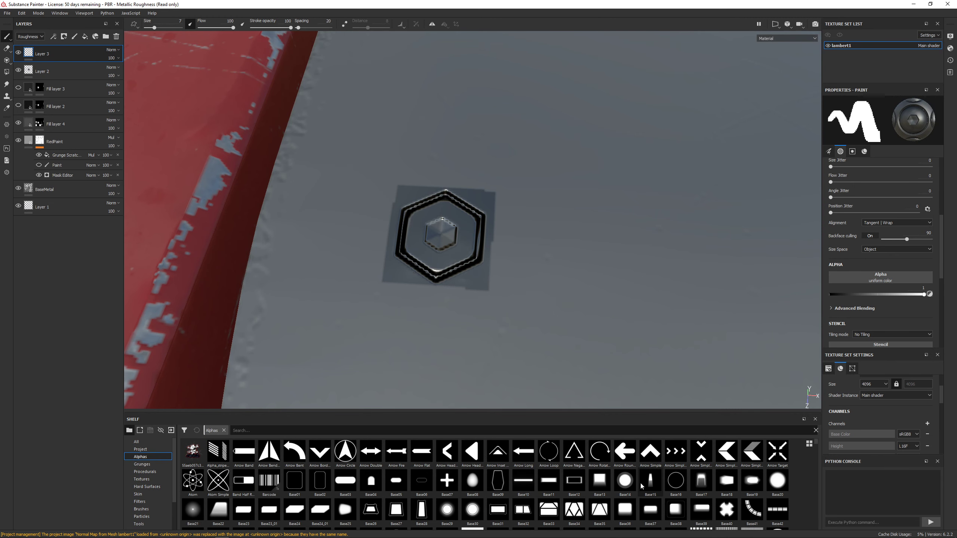
scroll(758, 505, "down", 3)
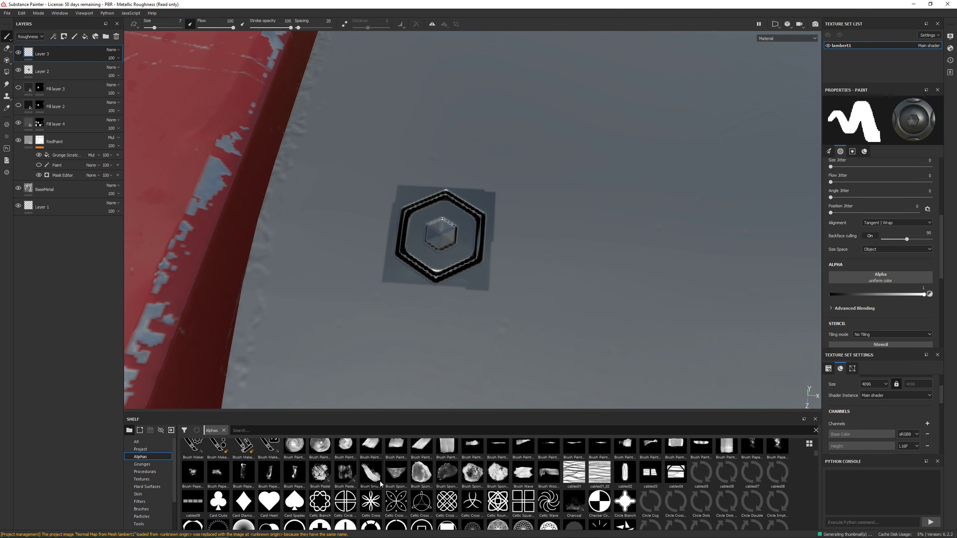
scroll(603, 488, "up", 3)
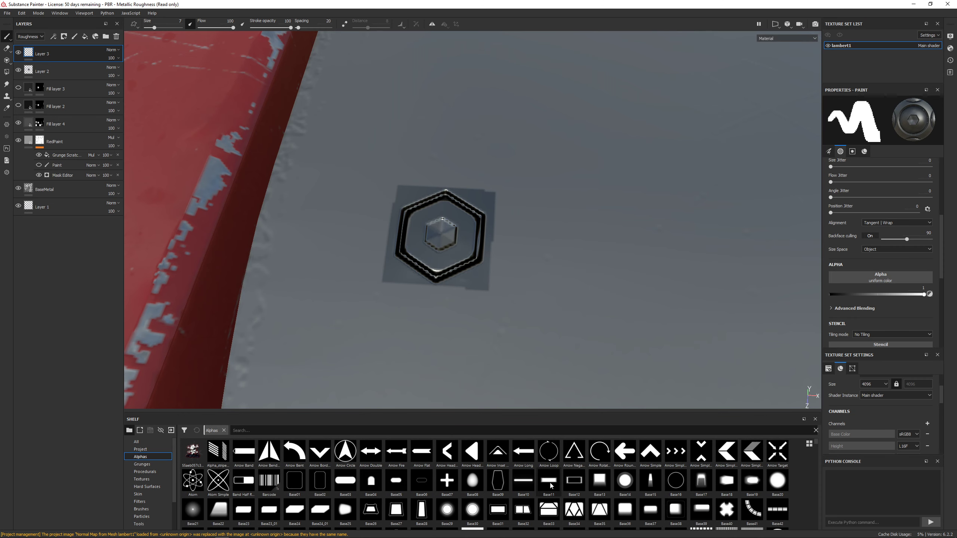
Undo the hexagon screw stamp on the front grey panel.
middle_click_drag(530, 315, 501, 321, "alt")
key("ctrl+z")
scroll(573, 316, "down", 4)
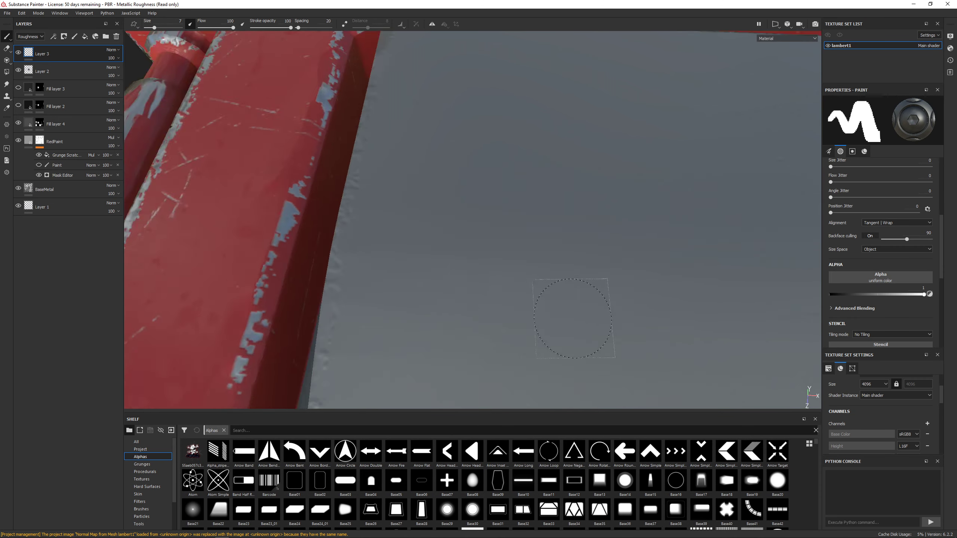
middle_click_drag(573, 317, 553, 276, "alt")
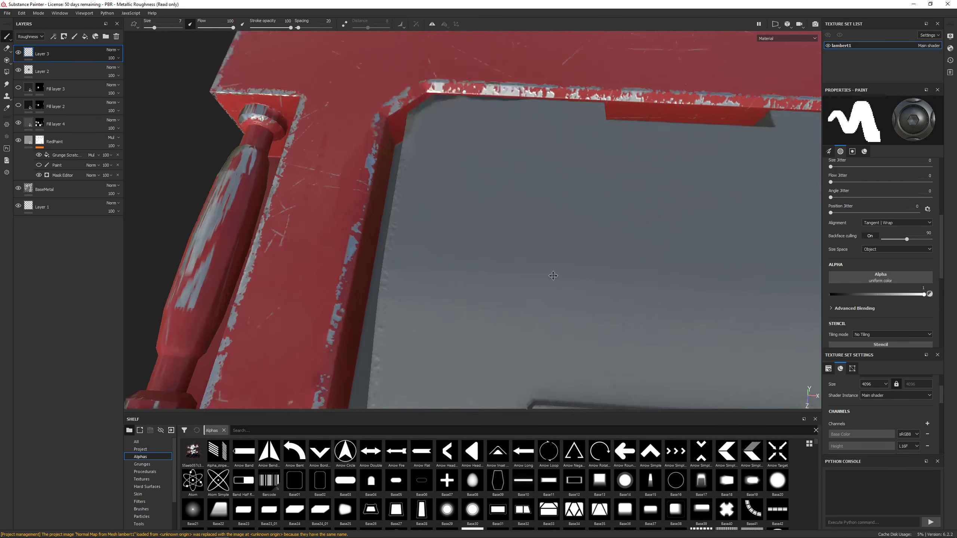
scroll(553, 275, "down", 3)
scroll(685, 243, "up", 3)
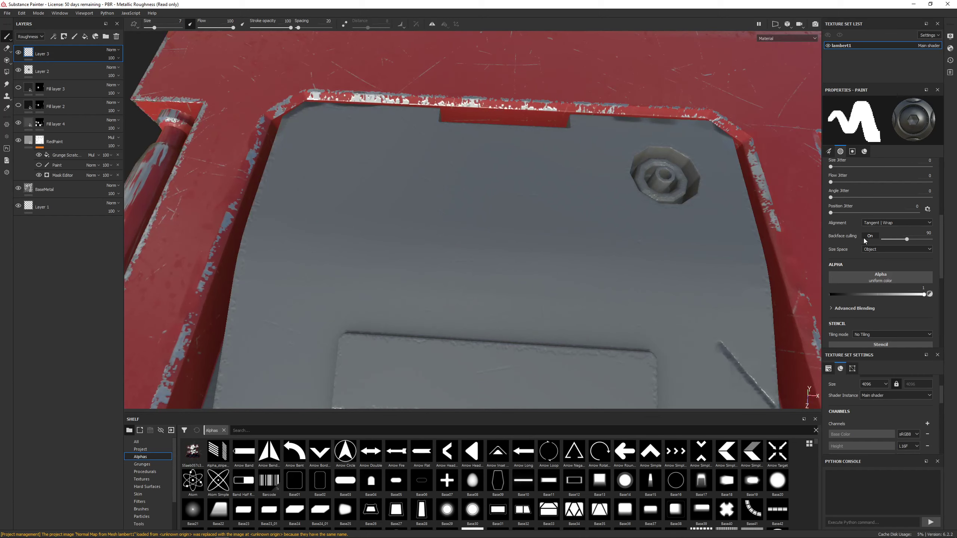
Rename the top paint layer to Normals.
scroll(879, 241, "up", 5)
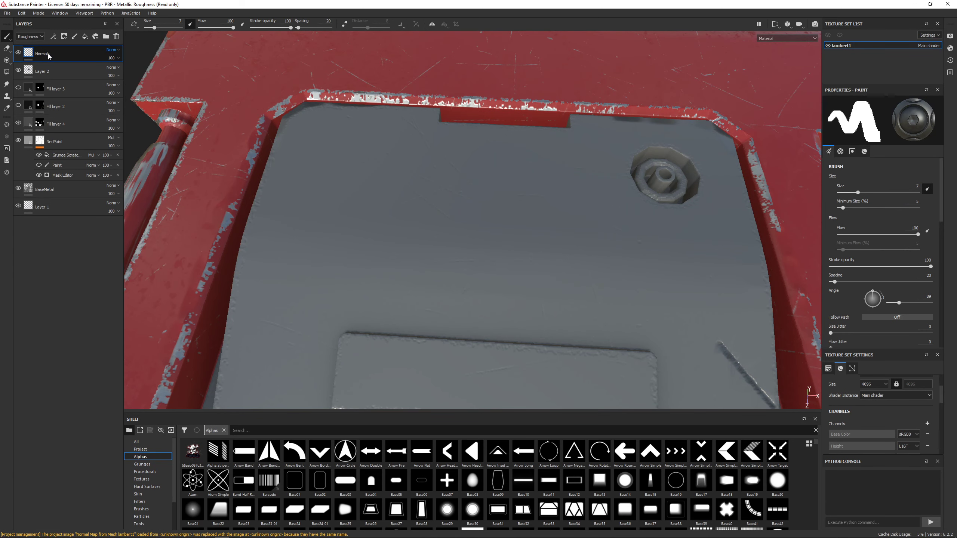
middle_click_drag(254, 166, 214, 110, "alt")
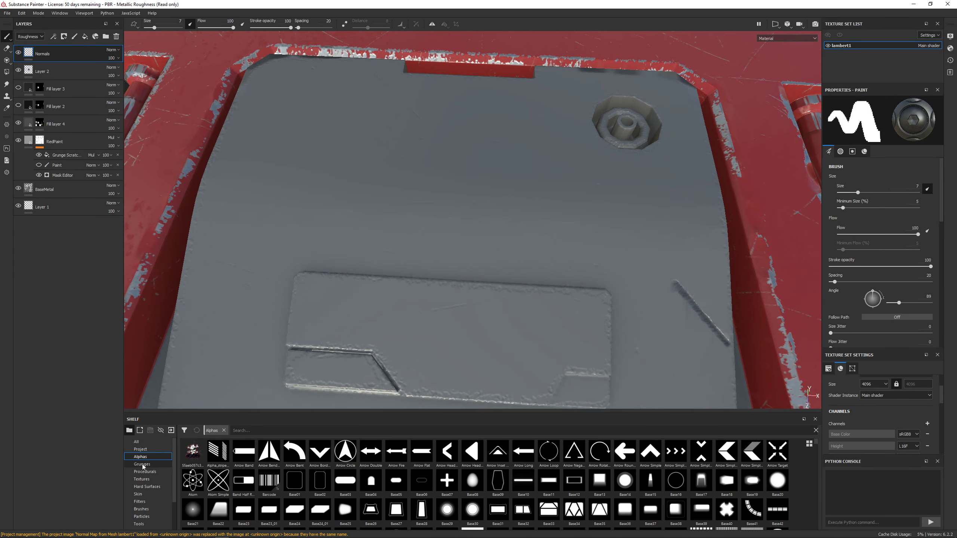
Replace the brush's normal with Niche Rectangle Left from the Hard Surfaces library.
left_click(148, 487)
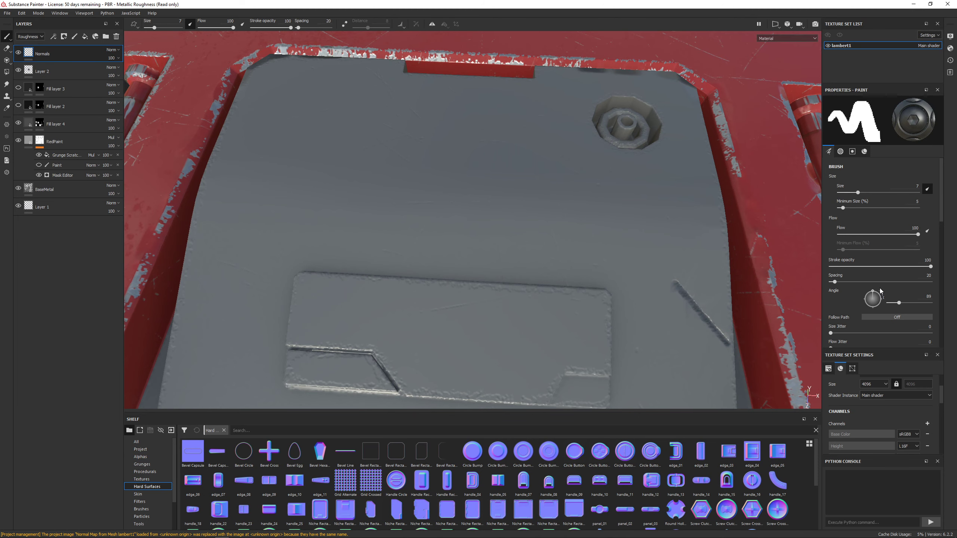
scroll(878, 415, "down", 5)
scroll(870, 317, "down", 10)
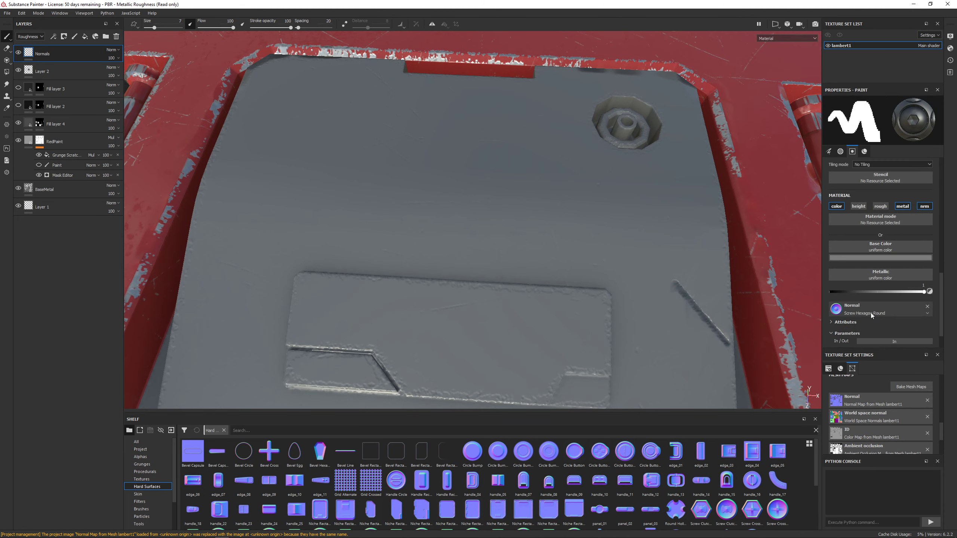
scroll(871, 312, "down", 1)
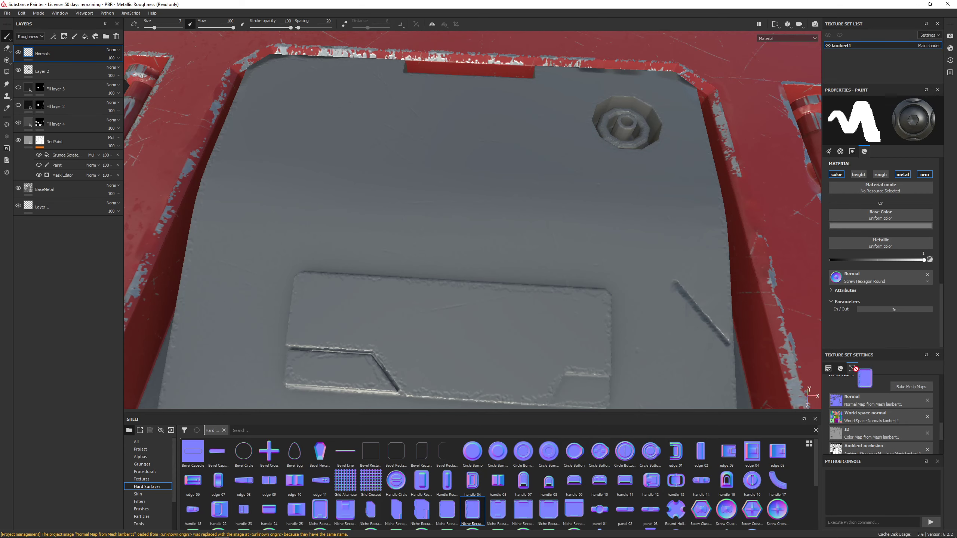
left_click_drag(854, 369, 852, 278)
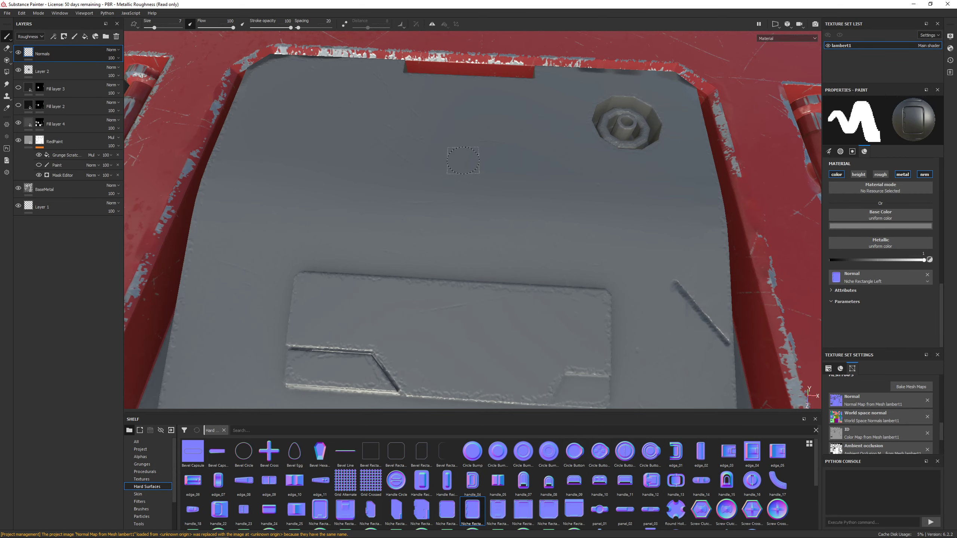
Try stamping the enlarged niche rectangle with color and metal on the upper middle of the front grey panel.
right_click_drag(463, 160, 535, 161, "ctrl")
mouse_move(448, 154)
left_mouse_down("alt")
mouse_move(463, 183)
mouse_move(495, 205)
left_mouse_up("alt")
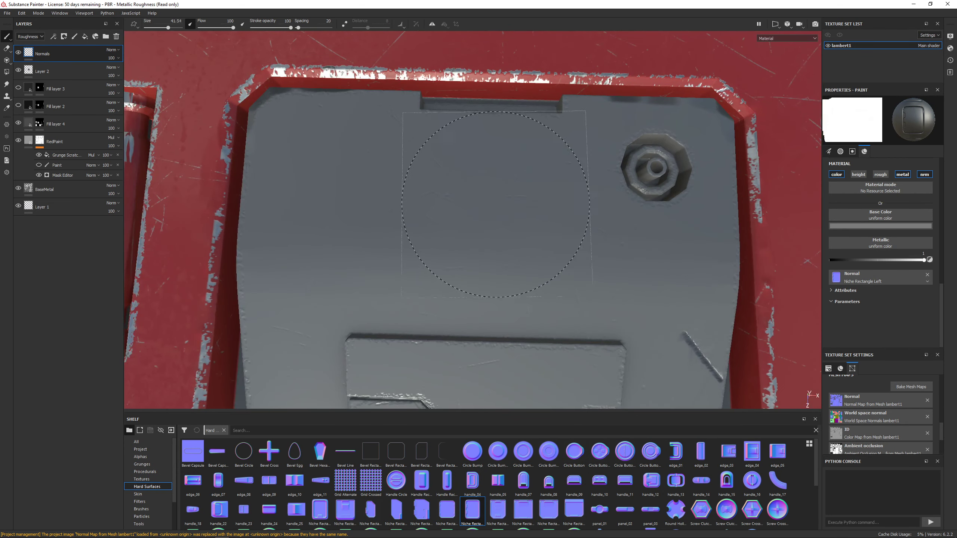
right_click_drag(496, 204, 475, 204, "ctrl")
left_click_drag(495, 190, 493, 192, "ctrl")
left_click(492, 193)
right_click_drag(493, 193, 573, 230, "alt")
left_click_drag(573, 231, 675, 286, "alt")
Turn off the brush's color and metal channels and stamp the niche rectangle on the upper middle of the front grey panel.
scroll(880, 408, "up", 5)
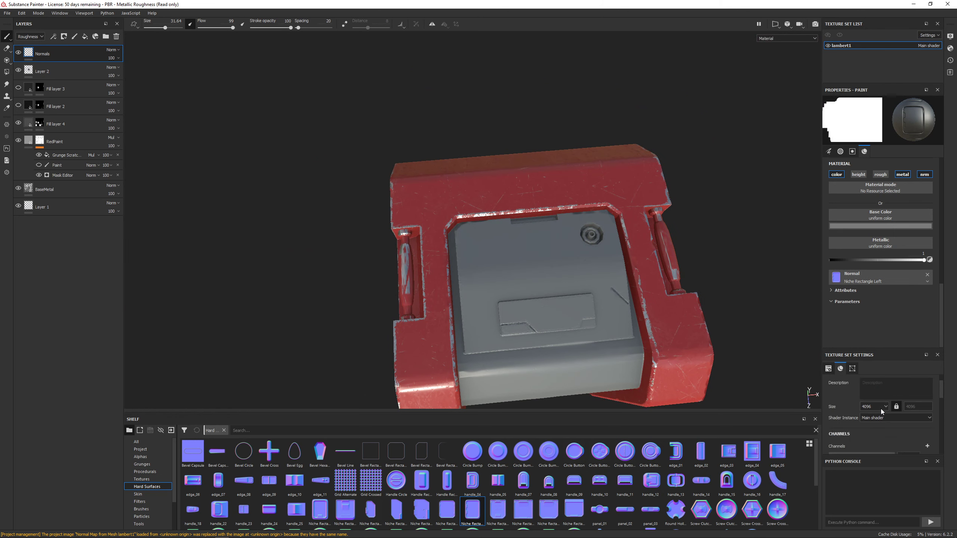
scroll(867, 293, "up", 5)
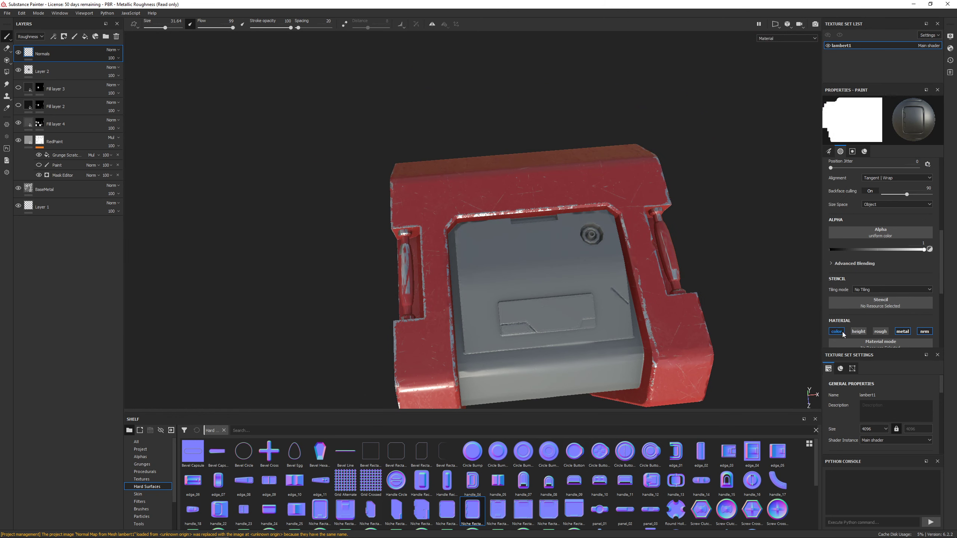
left_click(836, 332)
left_click(902, 331)
left_click_drag(540, 221, 532, 264, "alt")
scroll(532, 264, "up", 5)
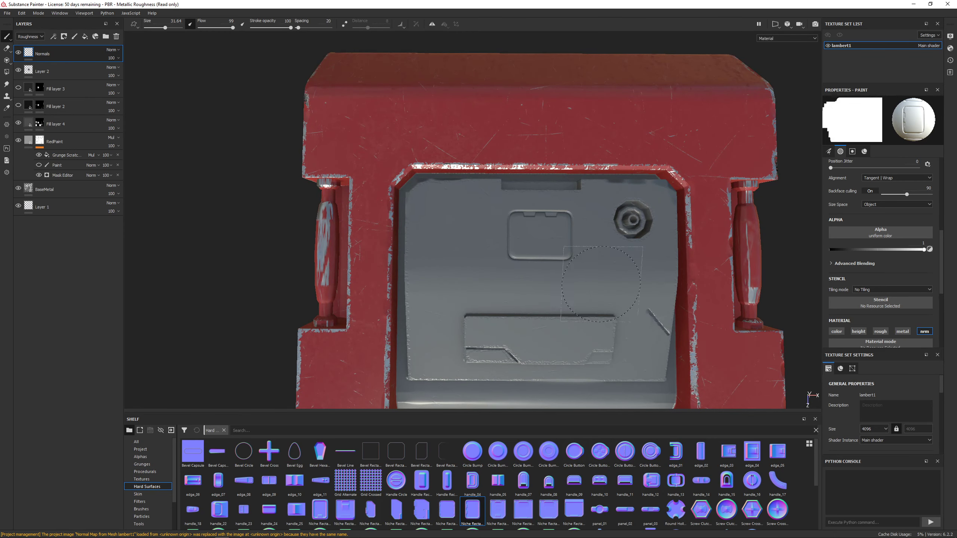
Replace the brush's normal with Screw Cross Round from the Hard Surfaces library.
scroll(540, 235, "down", 3)
left_click_drag(540, 235, 374, 317, "alt")
scroll(387, 508, "down", 2)
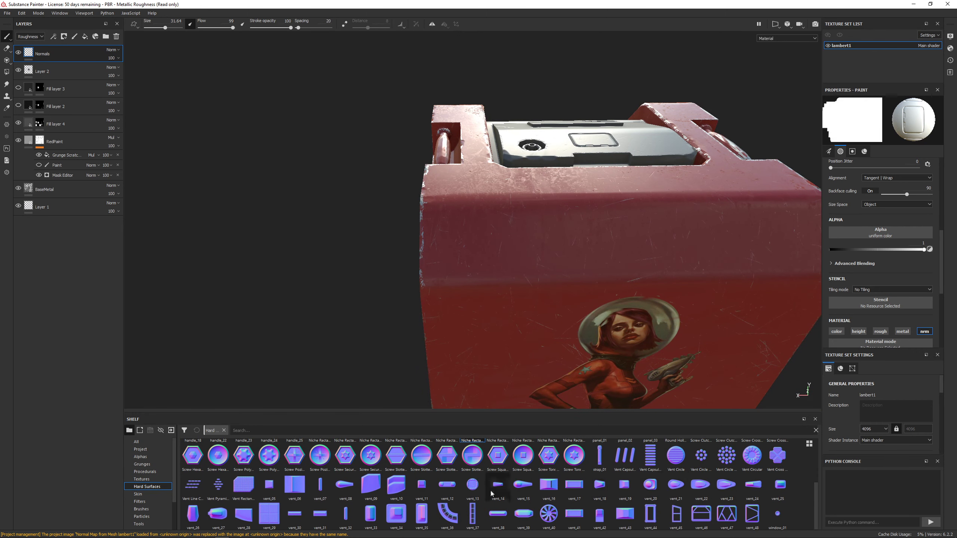
scroll(231, 522, "up", 2)
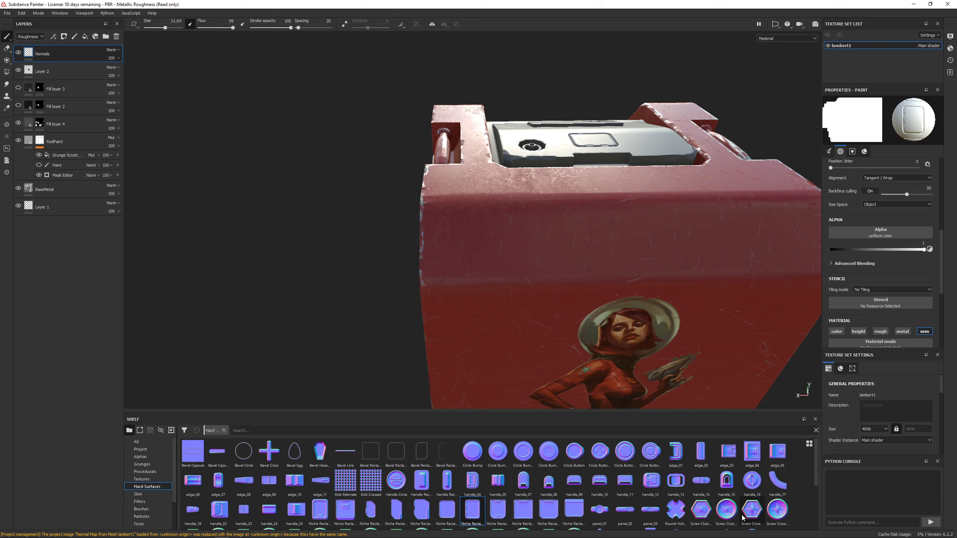
left_click_drag(776, 511, 861, 328)
Reduce the brush size to about 3.7 and stamp two cross screws on the small plate in the centre of the circular lock.
scroll(878, 323, "down", 2)
left_click_drag(503, 238, 452, 287, "alt")
key("bracketleft")
key("bracketleft")
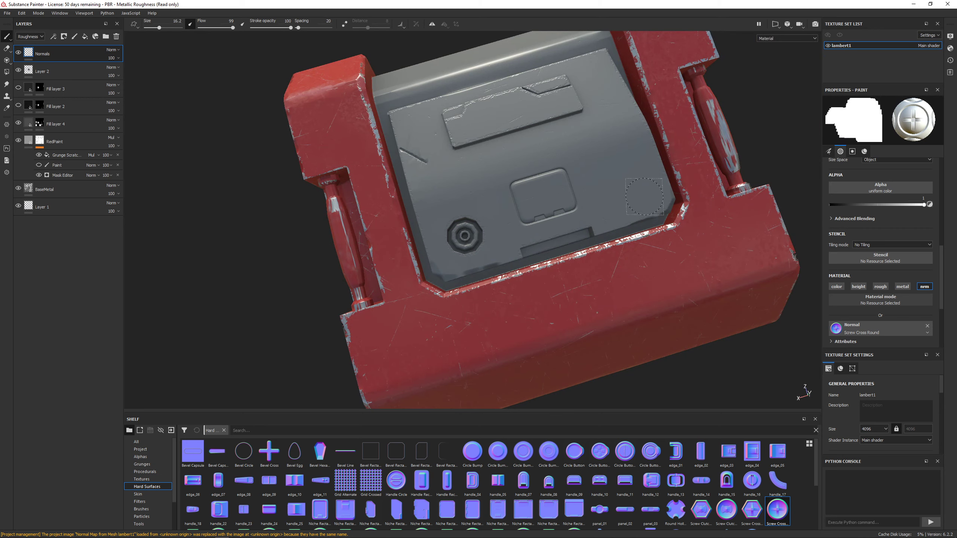
key("bracketleft")
key("bracketleft")
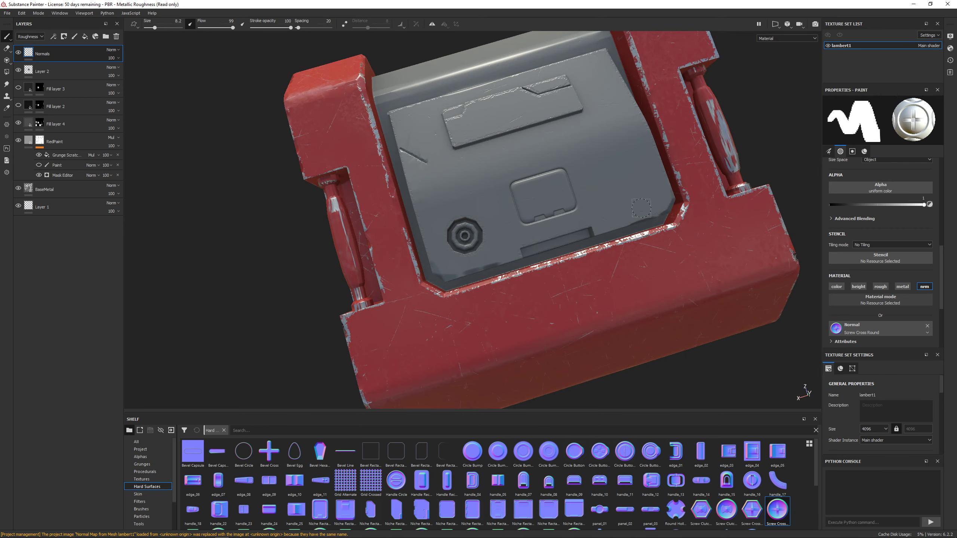
mouse_move(641, 208)
left_mouse_down("alt")
mouse_move(765, 206)
mouse_move(581, 190)
mouse_move(471, 264)
left_mouse_up("alt")
scroll(448, 299, "up", 8)
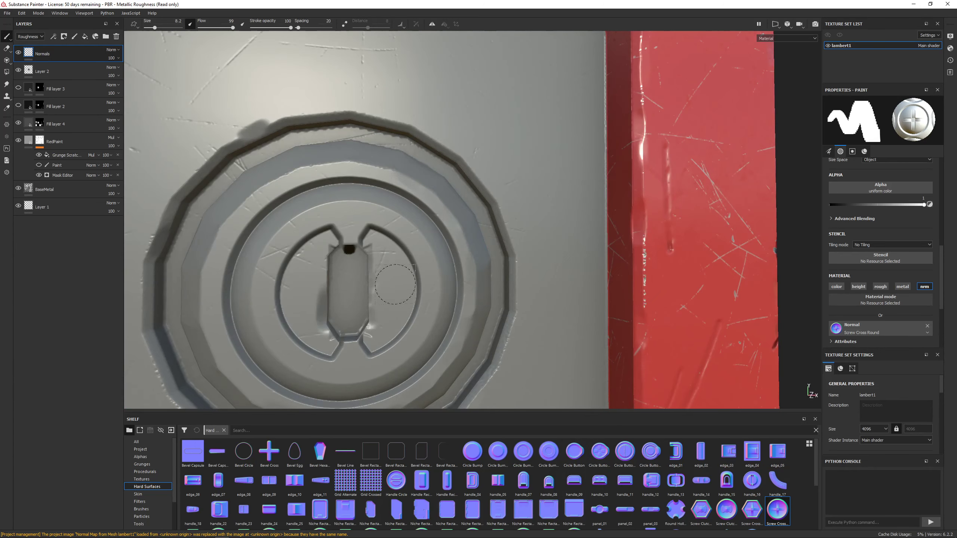
key("bracketleft")
key("bracketleft")
key("bracketleft")
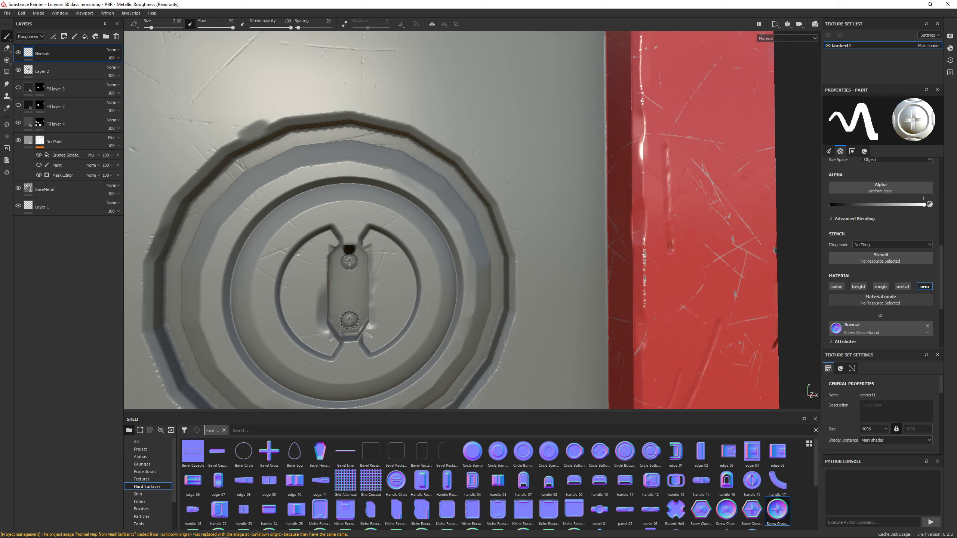
Enlarge the brush to about 9 and stamp a cross screw at each of the four corners of the grey side around the lock.
scroll(349, 320, "down", 3)
left_click_drag(350, 320, 469, 256, "alt")
scroll(460, 257, "down", 4)
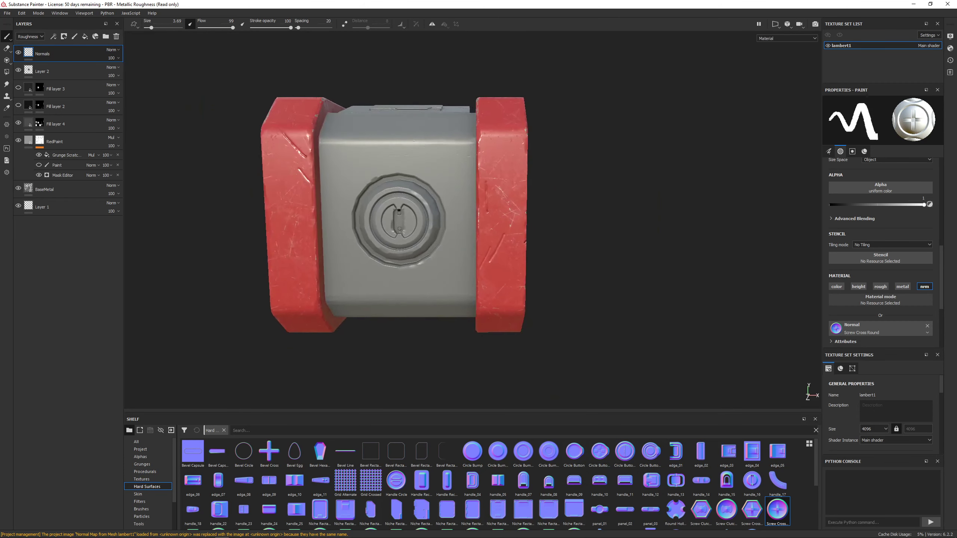
scroll(461, 294, "up", 4)
key("bracketright")
key("bracketright")
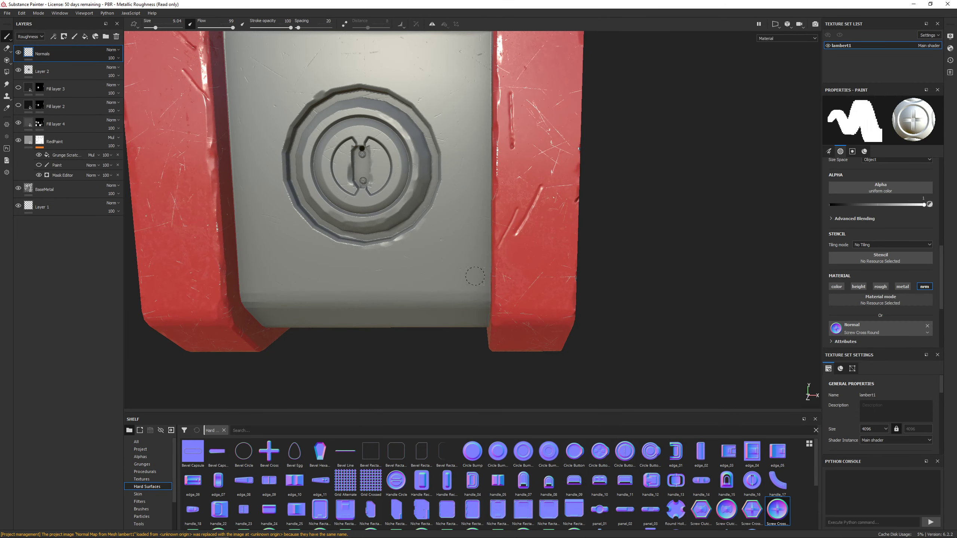
scroll(528, 304, "down", 5)
left_click_drag(529, 305, 415, 292, "alt")
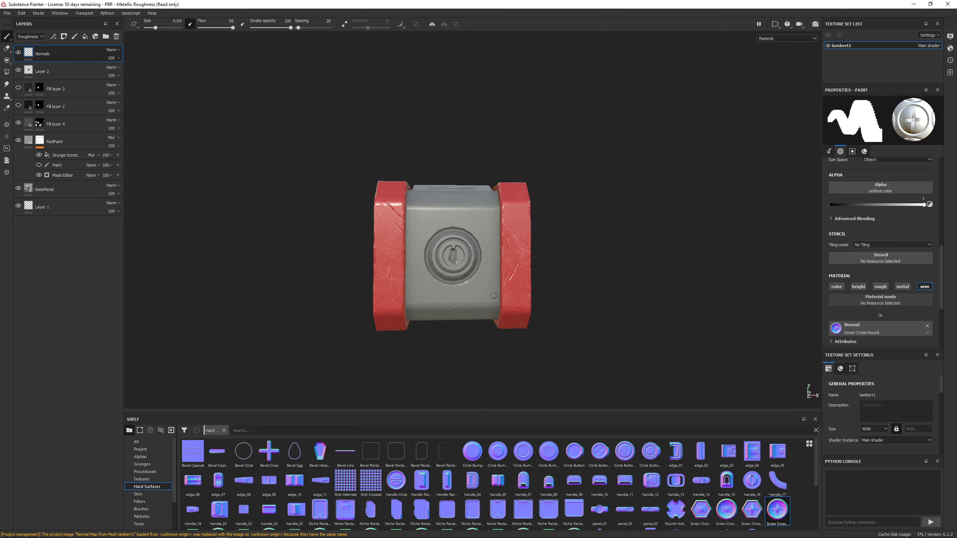
scroll(405, 290, "up", 2)
left_click_drag(472, 310, 430, 285, "alt")
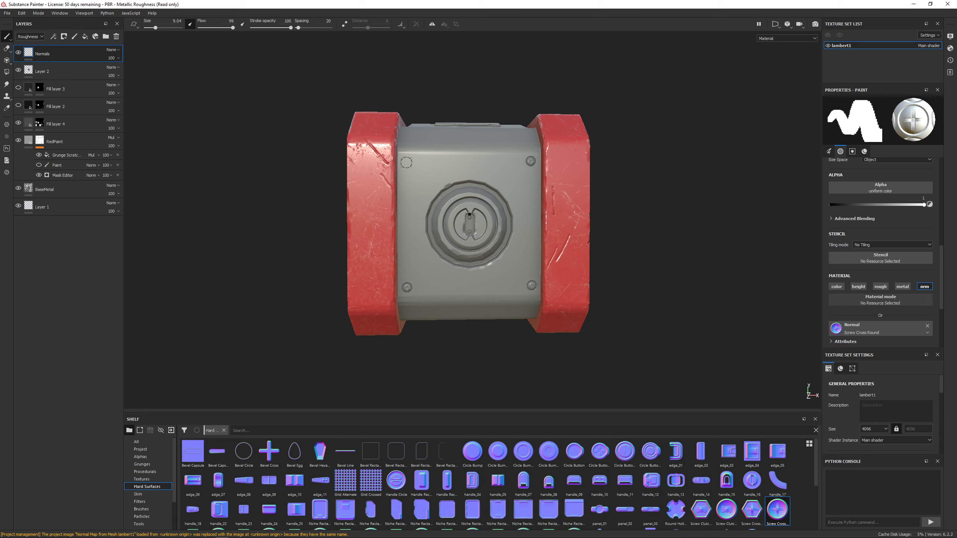
scroll(408, 163, "down", 3)
Replace the brush's normal with Bevel Rectangle Corner Thin and enlarge the brush to about 62 for the front grey panel.
mouse_move(388, 272)
left_mouse_down("alt")
mouse_move(367, 271)
mouse_move(381, 275)
left_mouse_up("alt")
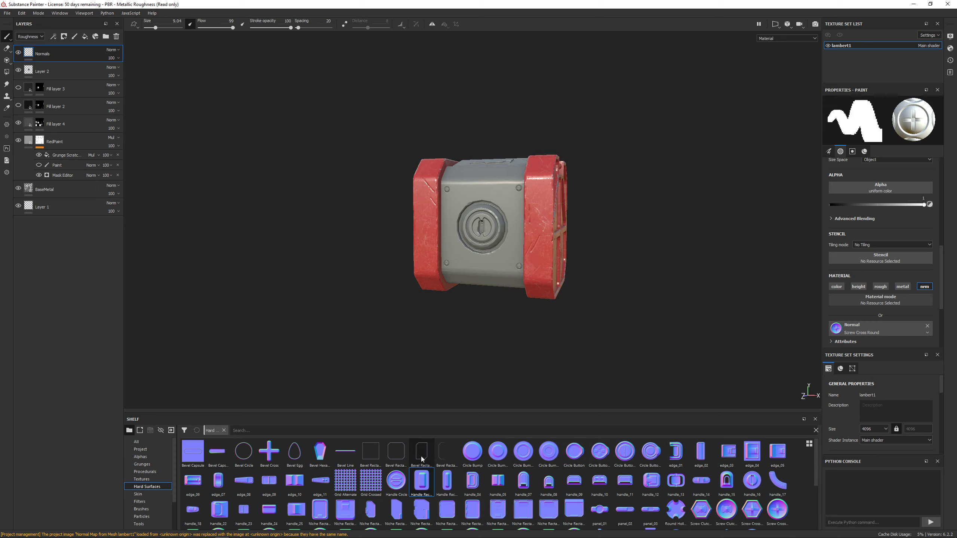
left_click_drag(421, 450, 534, 435)
left_click_drag(837, 331, 836, 328)
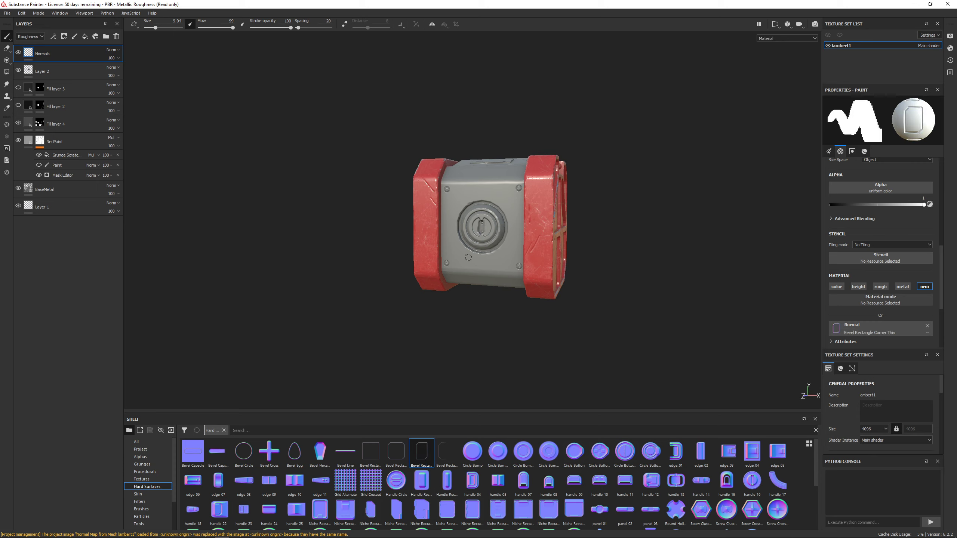
right_click_drag(470, 245, 501, 245, "ctrl")
left_click_drag(479, 190, 503, 270, "alt")
middle_click_drag(480, 147, 471, 257, "alt")
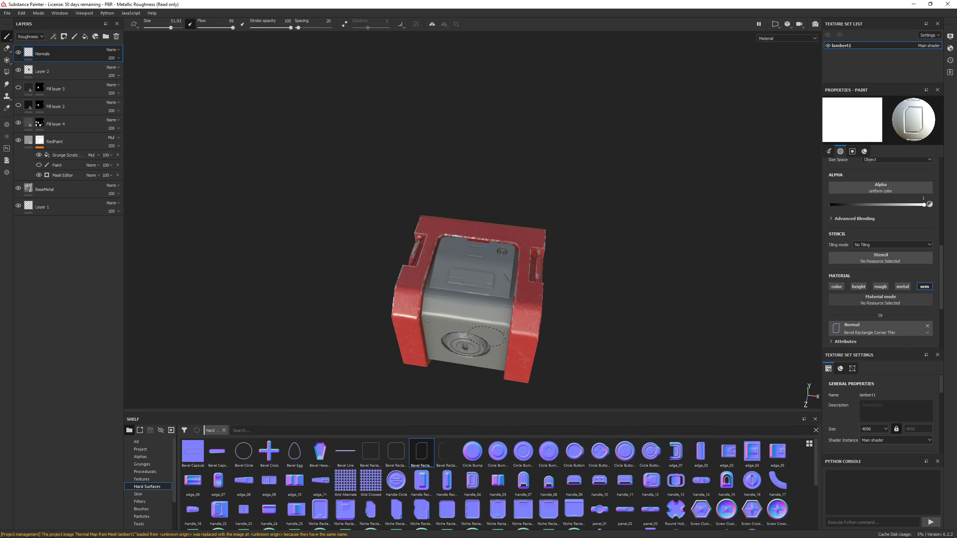
scroll(472, 258, "up", 5)
left_click_drag(471, 257, 483, 259, "alt")
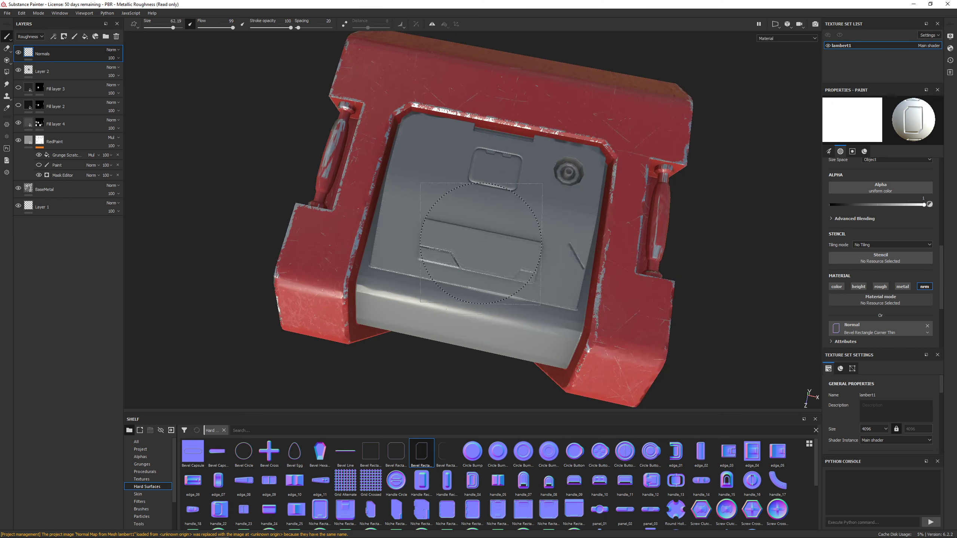
Try stamping the thin corner-cut bevel at larger brush sizes around the wide raised plate on the front grey panel.
right_click_drag(481, 243, 483, 242, "ctrl")
left_click(483, 251)
left_click_drag(482, 251, 545, 264, "alt")
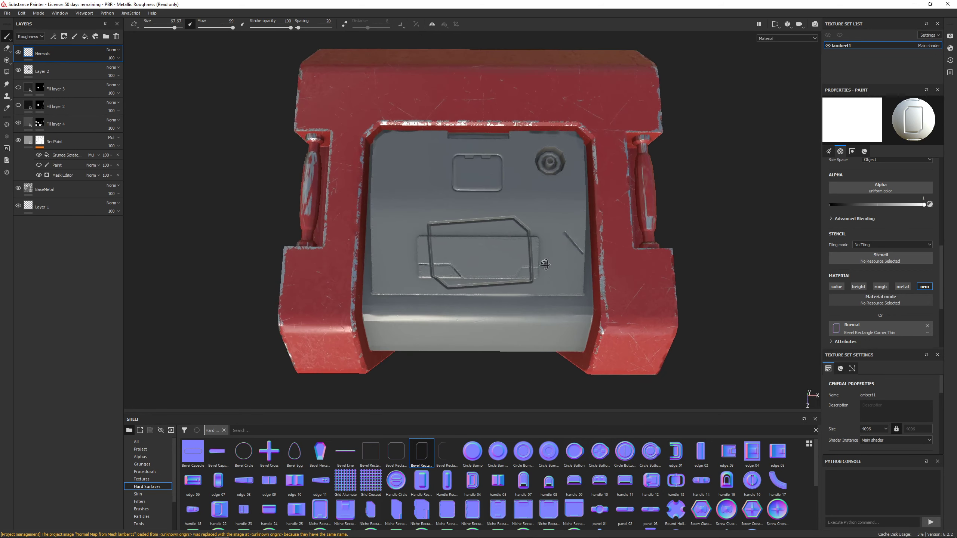
key("ctrl+z")
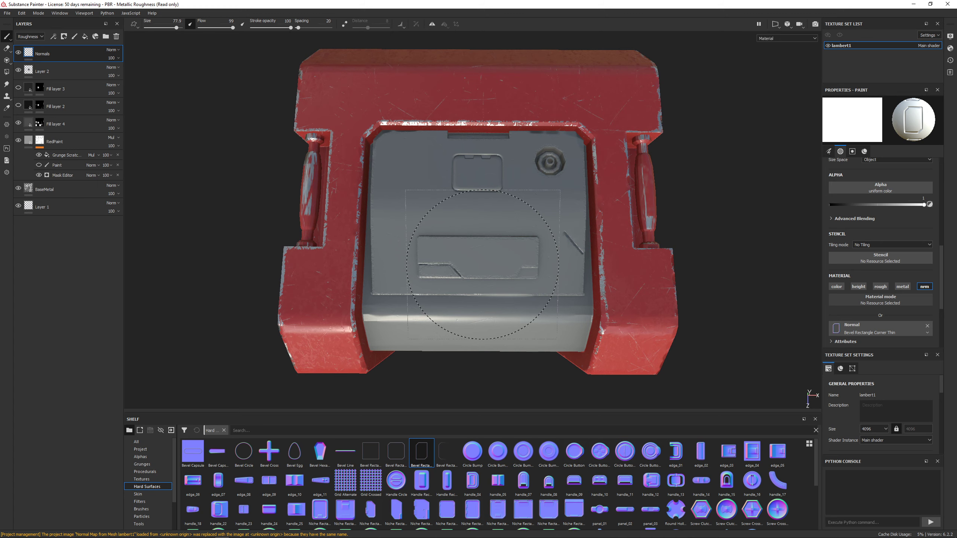
left_click(483, 265)
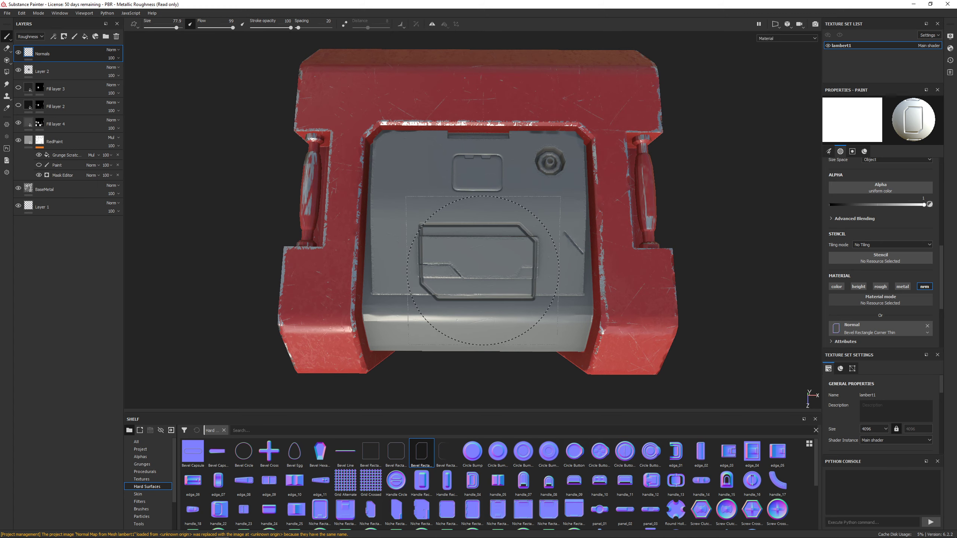
mouse_move(483, 265)
left_mouse_down("alt")
mouse_move(524, 236)
mouse_move(446, 223)
mouse_move(469, 245)
left_mouse_up("alt")
Try stamping the bevel at brush size 55.13 around the small niche rectangle, and undo the stamp.
right_click_drag(469, 255, 449, 255, "ctrl")
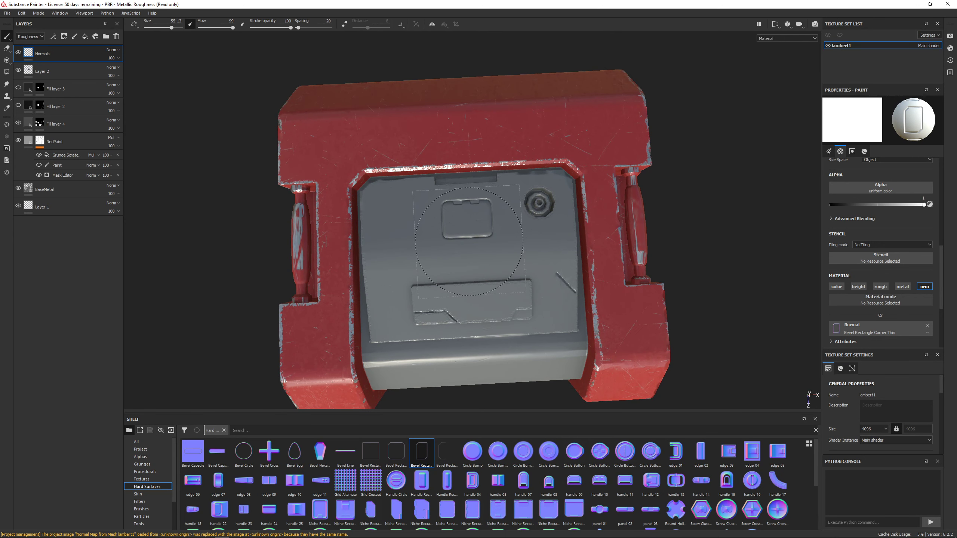
left_click(467, 235)
left_click_drag(467, 234, 463, 223, "alt")
key("ctrl+z")
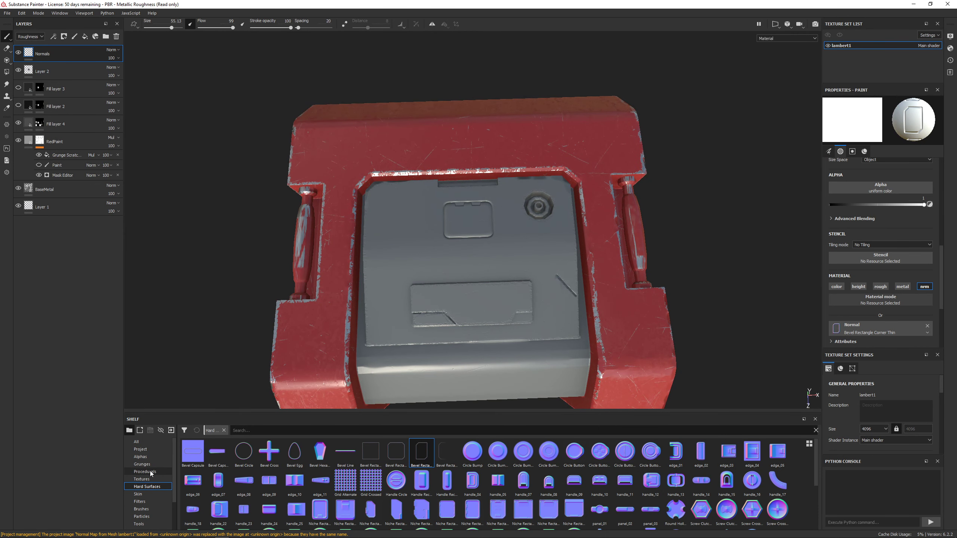
Browse the Brushes library, including the imported Photoshop brushes such as Archive Inker.
left_click(140, 449)
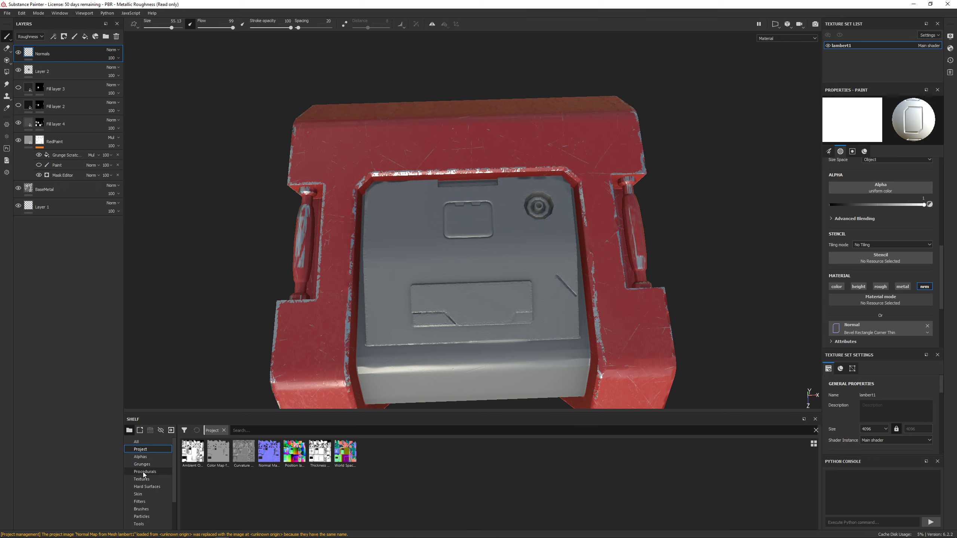
left_click(146, 510)
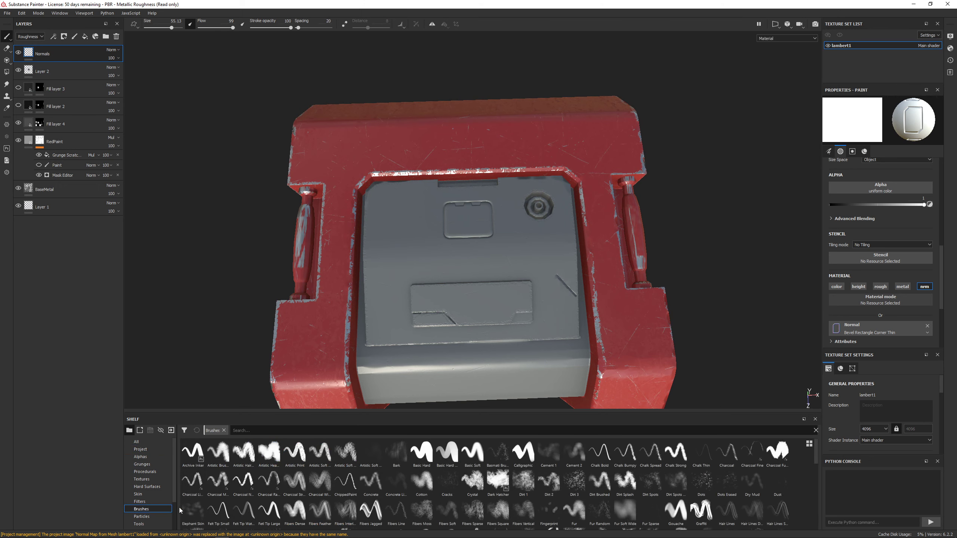
mouse_move(191, 458)
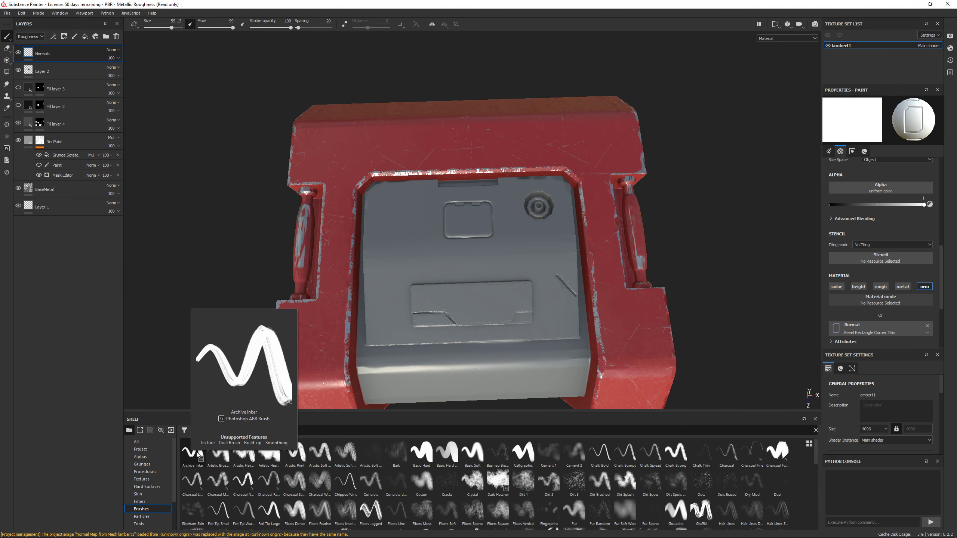
scroll(704, 484, "down", 10)
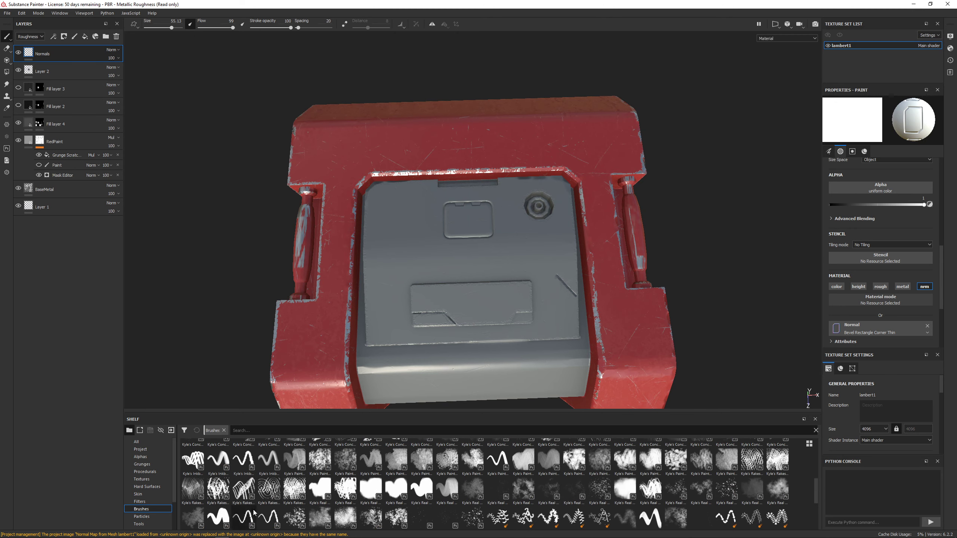
Add a new paint layer above the Normals layer and limit its brush to the height channel.
left_click_drag(486, 303, 485, 268, "alt")
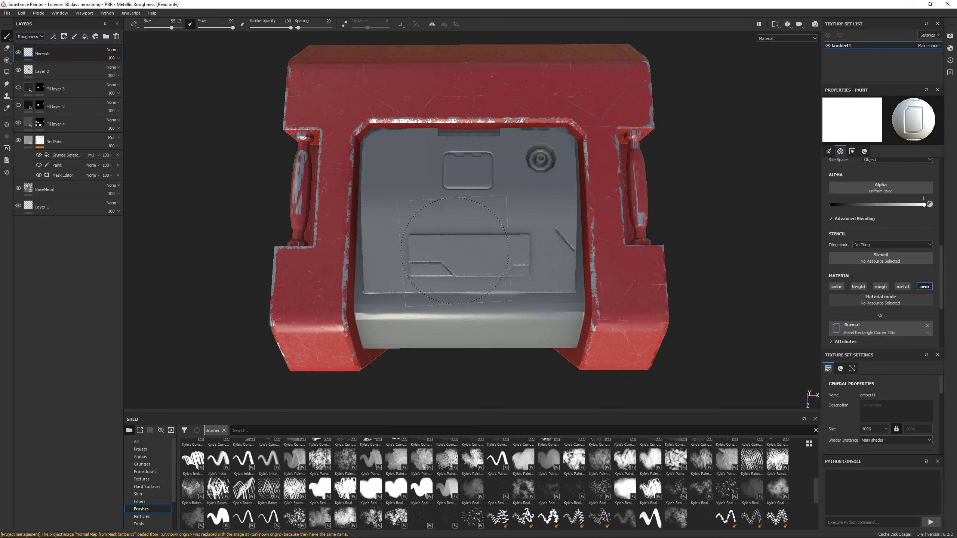
right_click_drag(465, 228, 437, 227, "ctrl")
mouse_move(488, 228)
left_mouse_down("alt")
mouse_move(490, 240)
mouse_move(445, 297)
mouse_move(474, 243)
left_mouse_up("alt")
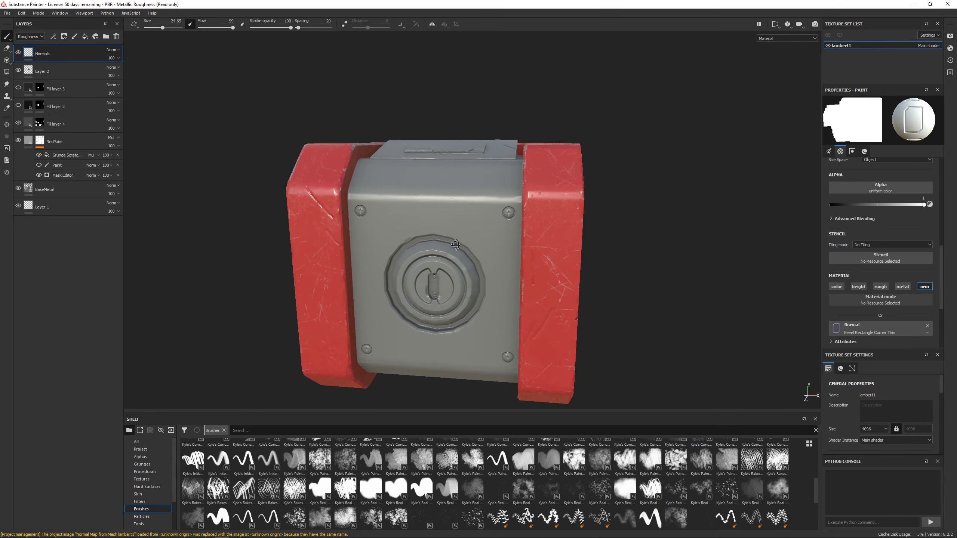
middle_click_drag(356, 224, 370, 211, "alt")
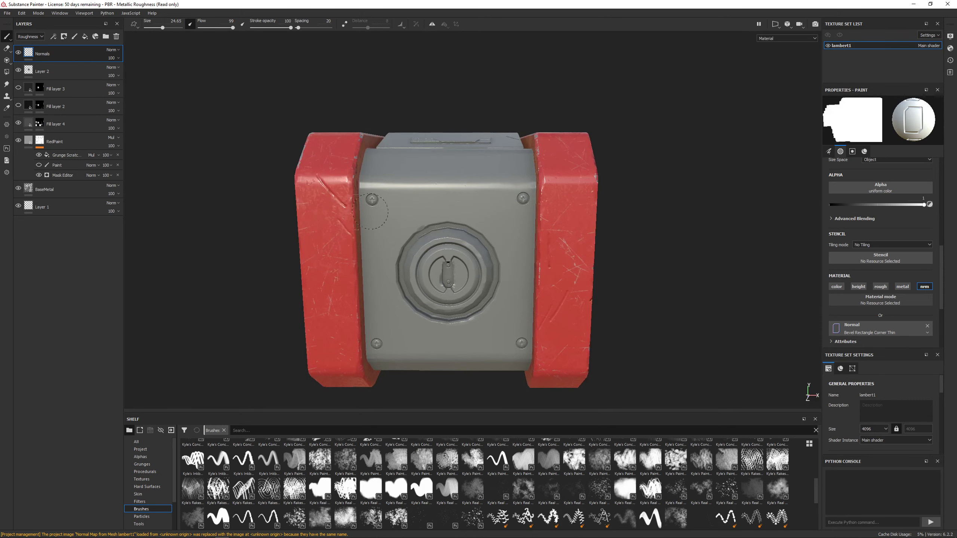
left_click(76, 38)
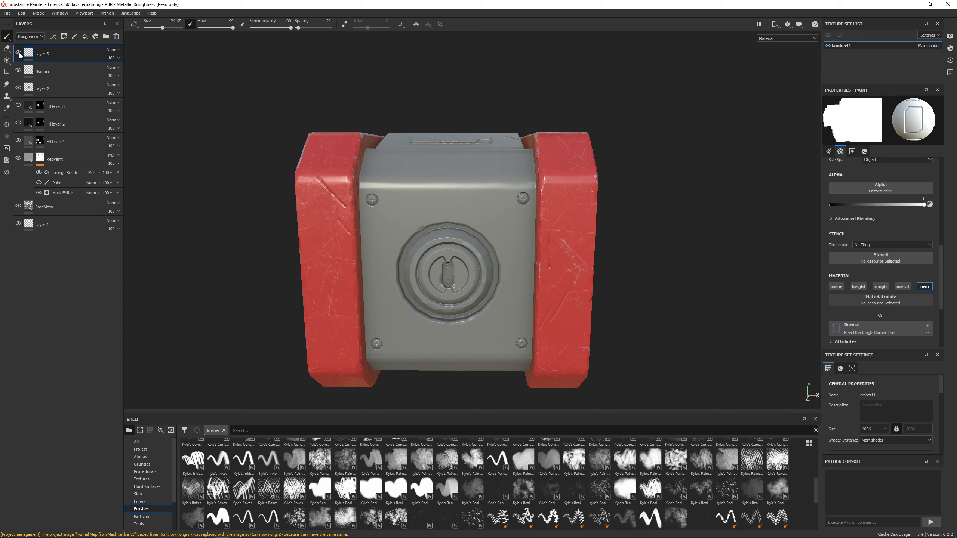
scroll(915, 319, "up", 2)
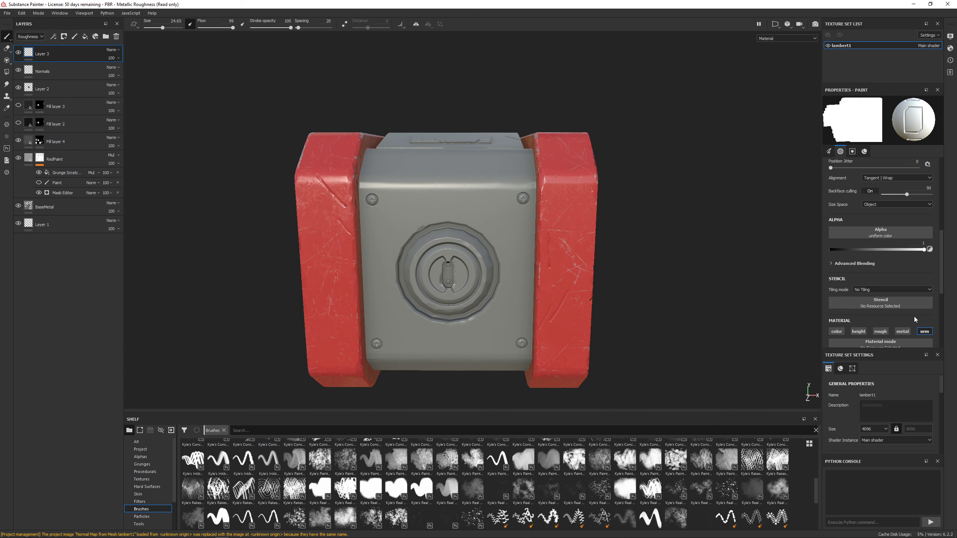
left_click(922, 332)
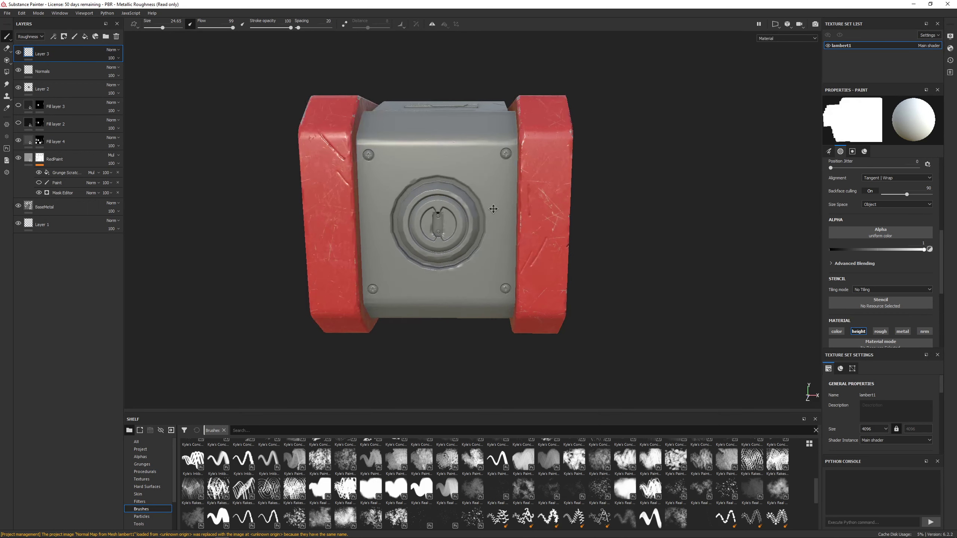
Switch to the Basic Hard brush and reduce its size to 5.12.
right_click_drag(427, 176, 390, 177, "ctrl")
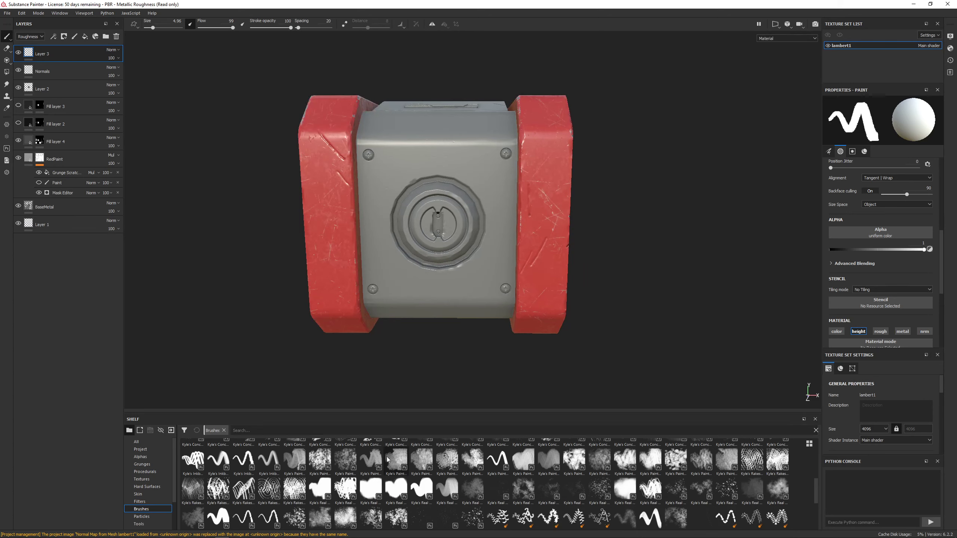
scroll(421, 494, "up", 5)
left_click(421, 452)
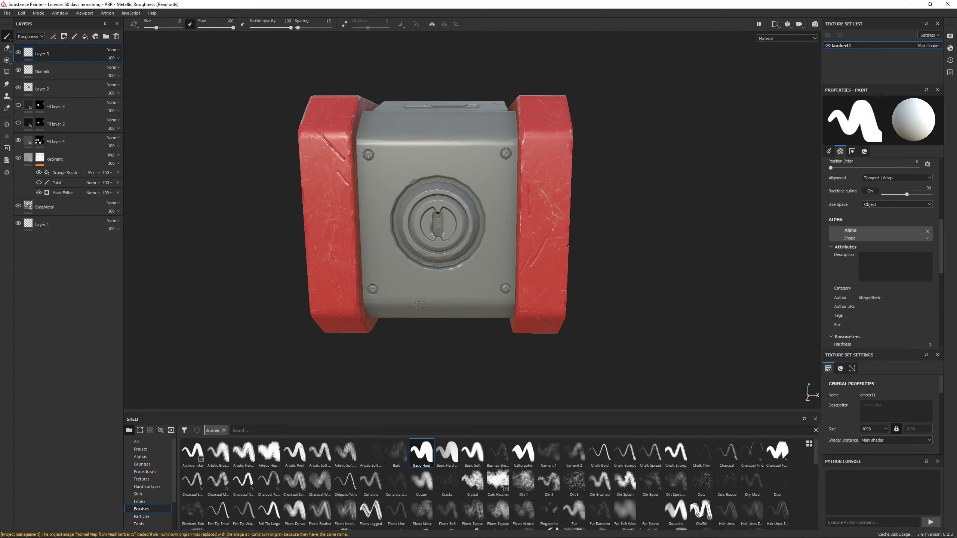
key("bracketleft")
key("bracketleft")
key("bracketleft")
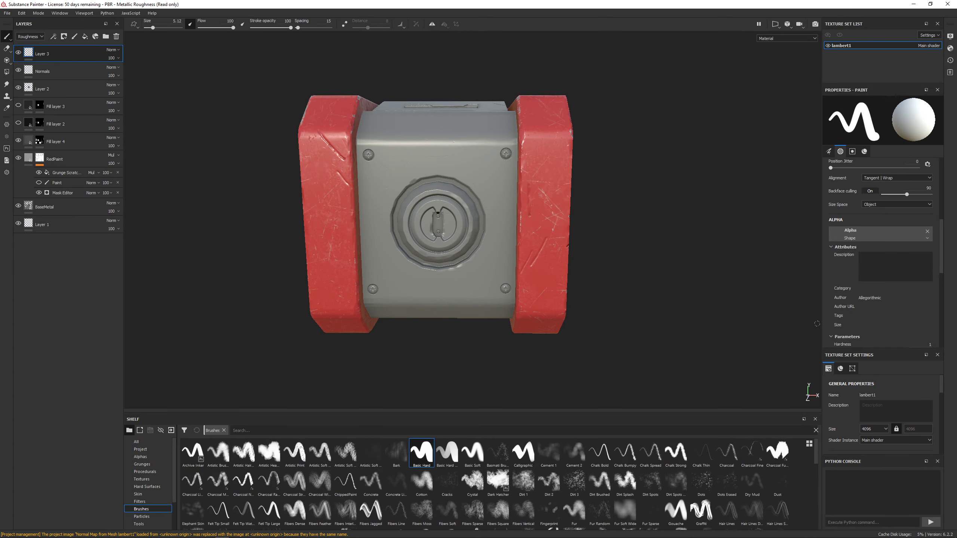
Set the brush's height to -0.2218 and shrink it to size 0.96, undoing the test stroke on the grey side panel.
scroll(882, 313, "down", 5)
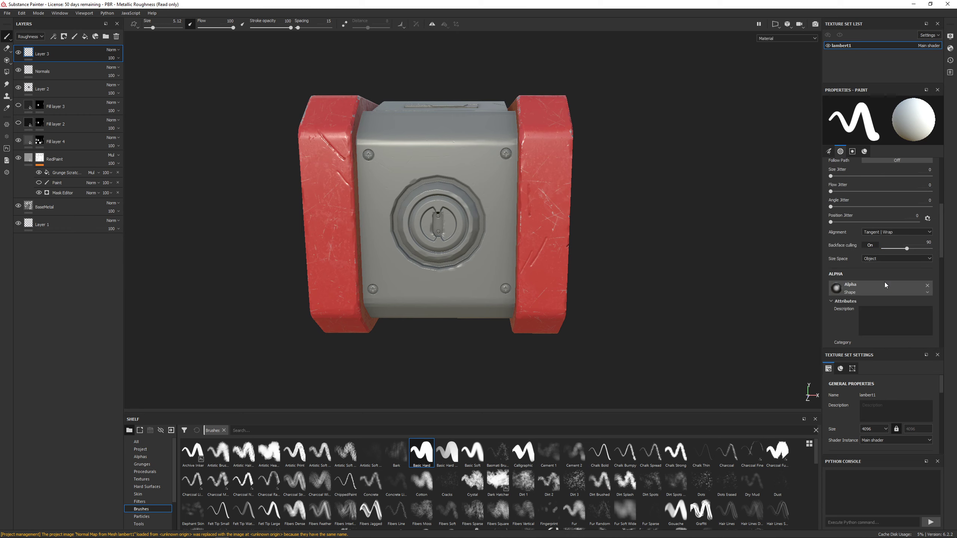
scroll(881, 272, "down", 2)
left_click_drag(875, 273, 866, 274)
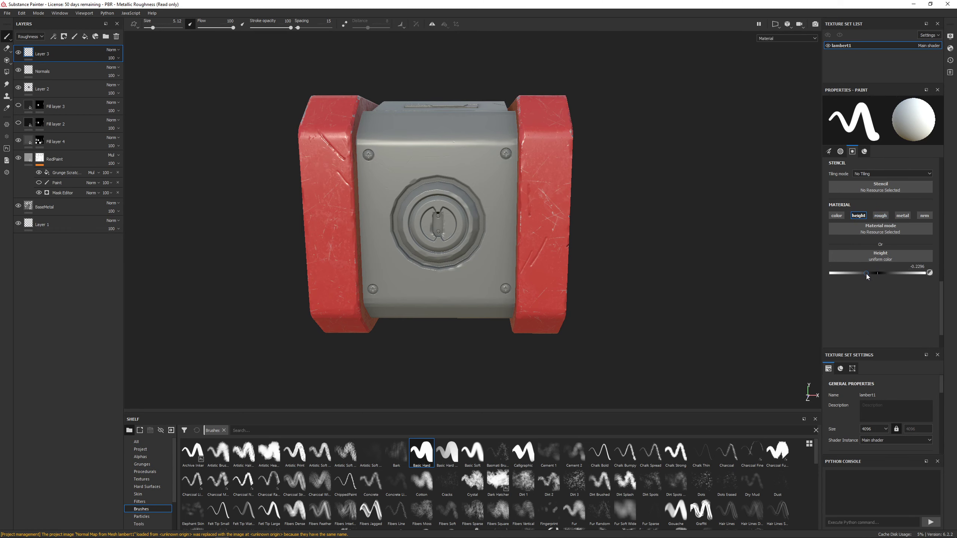
mouse_move(430, 162)
left_mouse_down()
mouse_move(393, 184)
mouse_move(440, 181)
left_mouse_up()
key("ctrl+z")
right_click_drag(413, 162, 387, 162, "ctrl")
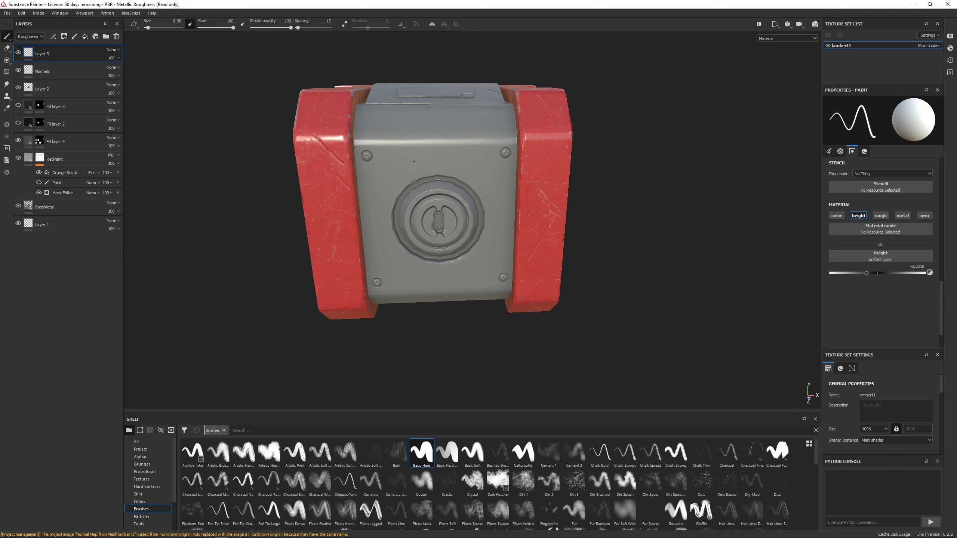
Paint a rectangular groove of straight lines around the four corner screws on the grey side panel.
key("shift")
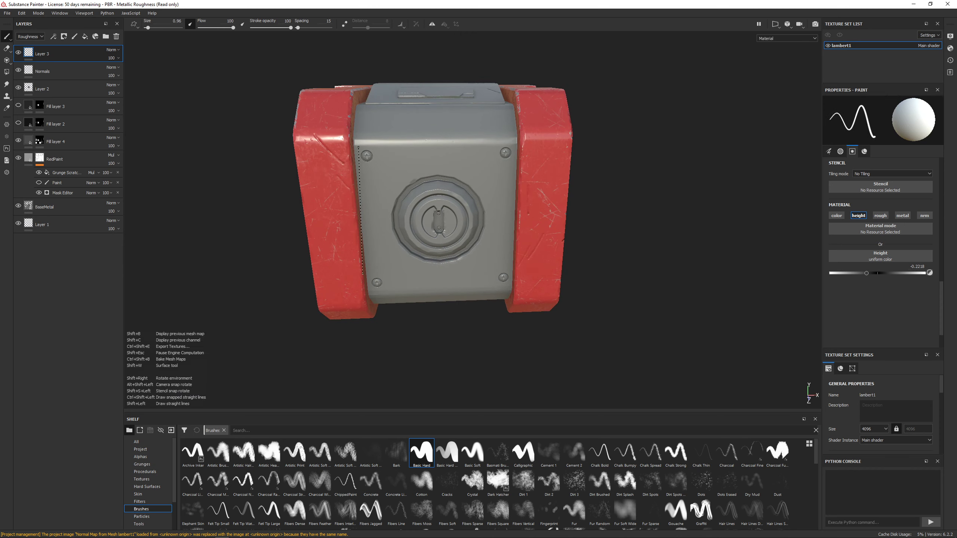
left_click(370, 289, "shift")
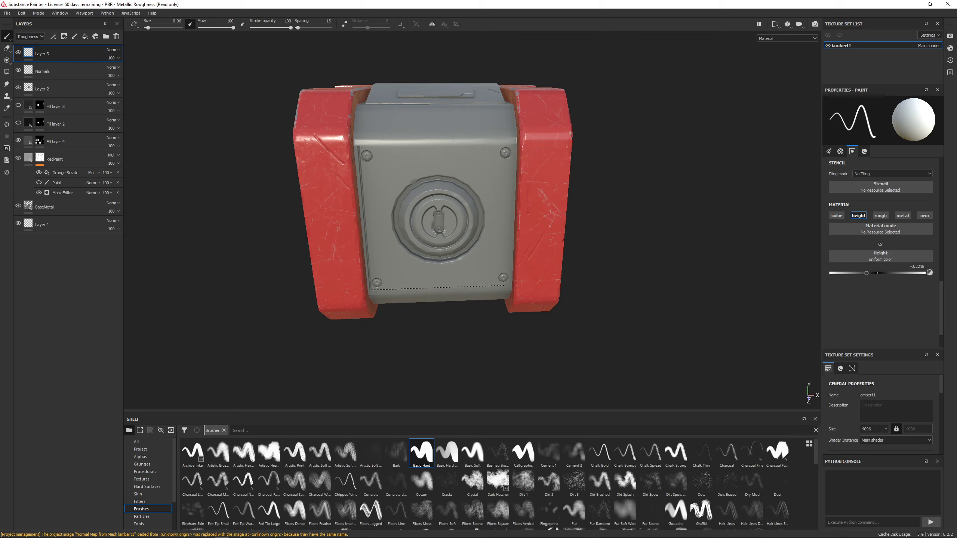
left_click(509, 285, "shift")
left_click(515, 146, "shift")
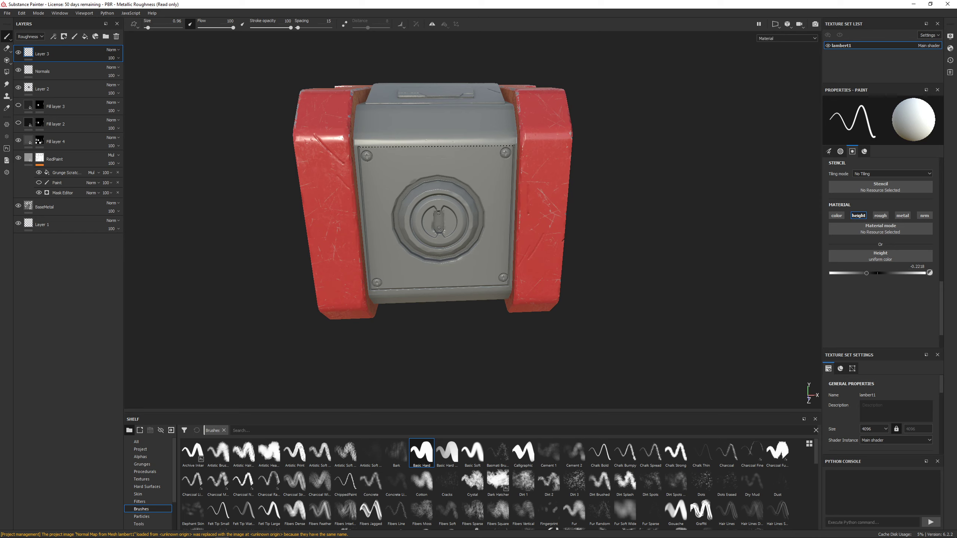
left_click(359, 147, "shift")
Inspect the painted groove up close and set the brush's height to -0.2329.
mouse_move(467, 204)
left_mouse_down("alt")
mouse_move(414, 185)
mouse_move(486, 182)
mouse_move(467, 215)
mouse_move(448, 206)
mouse_move(460, 230)
mouse_move(454, 248)
mouse_move(472, 248)
mouse_move(464, 245)
left_mouse_up("alt")
scroll(460, 230, "up", 3)
scroll(460, 230, "up", 4)
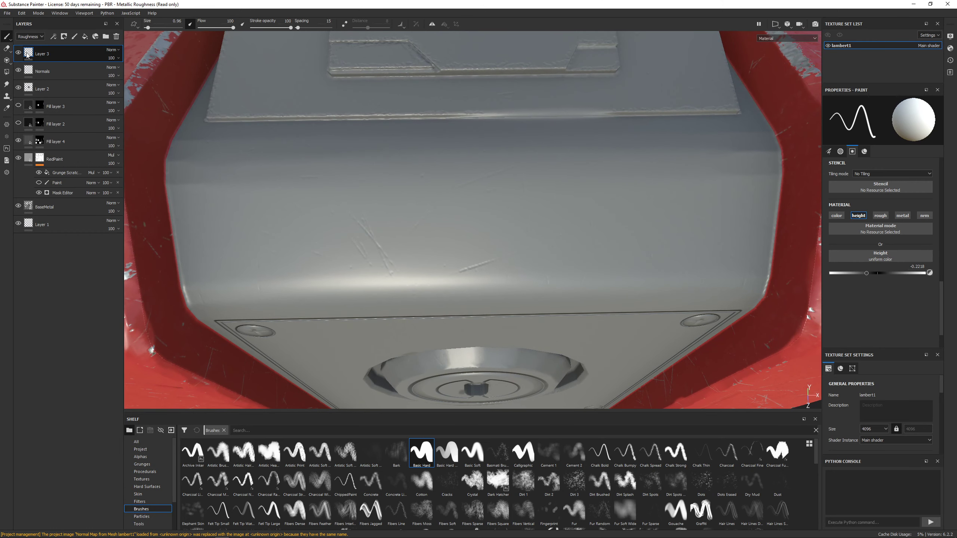
mouse_move(27, 55)
scroll(882, 286, "up", 2)
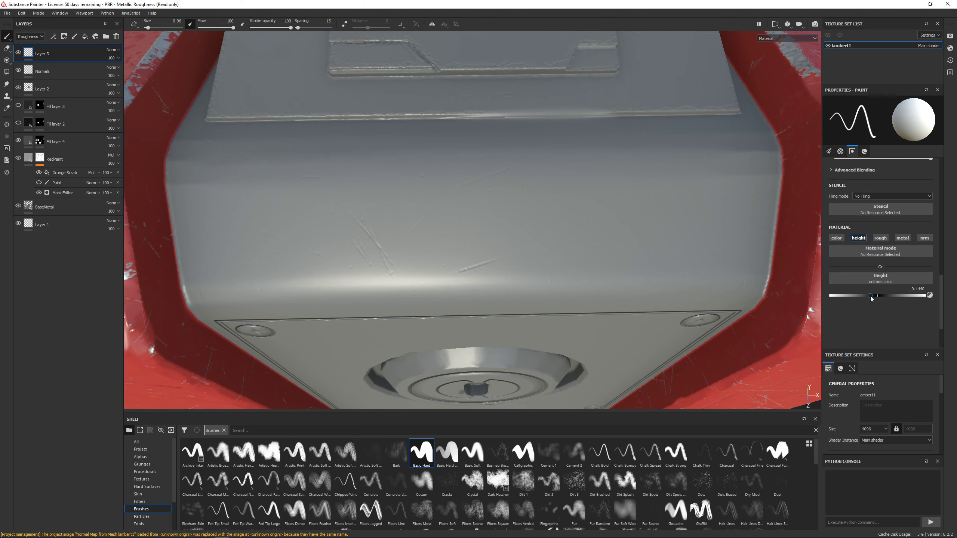
left_click_drag(864, 295, 866, 295)
left_click_drag(565, 98, 460, 239, "alt")
middle_click_drag(460, 240, 461, 239, "alt")
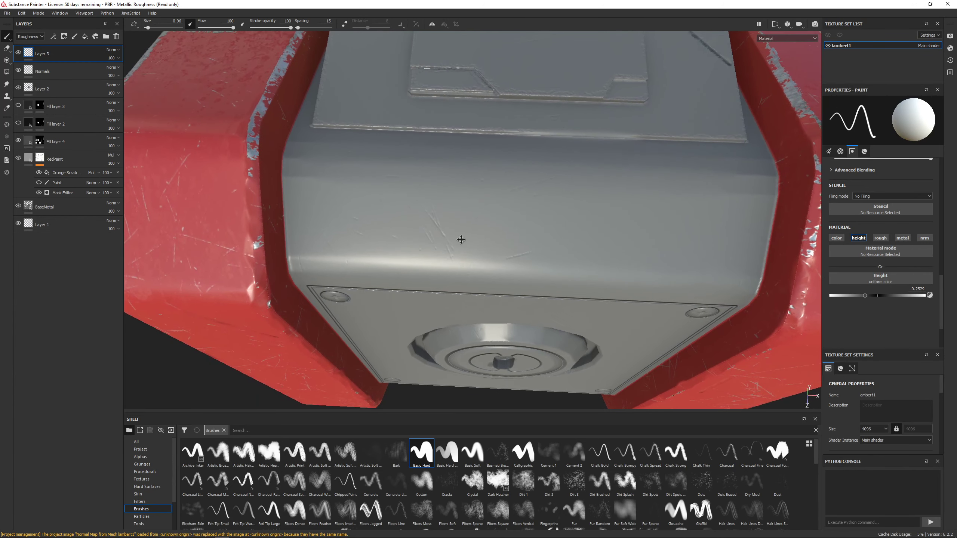
Add a fill layer on top of the stack and delete the height paint layer, Layer 3.
left_click(84, 39)
left_click(48, 75)
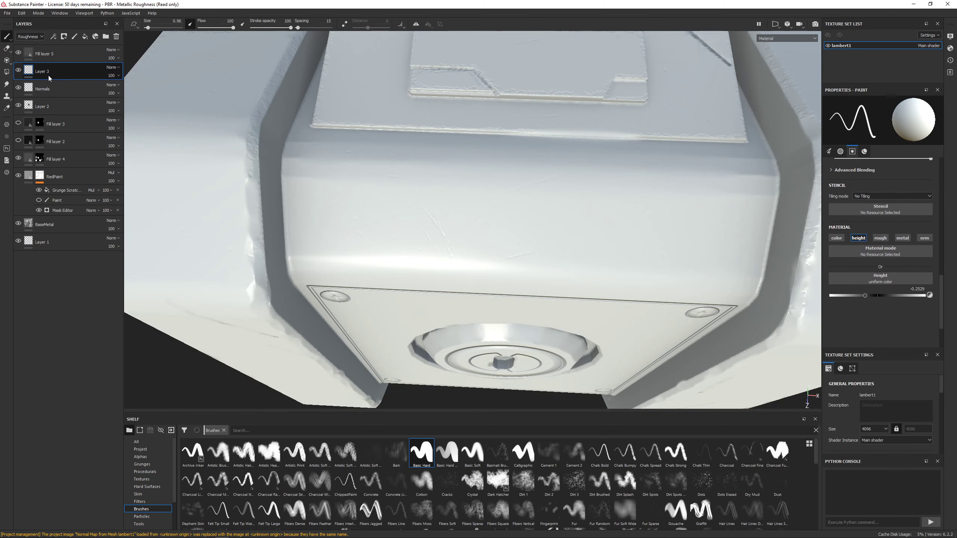
key("Delete")
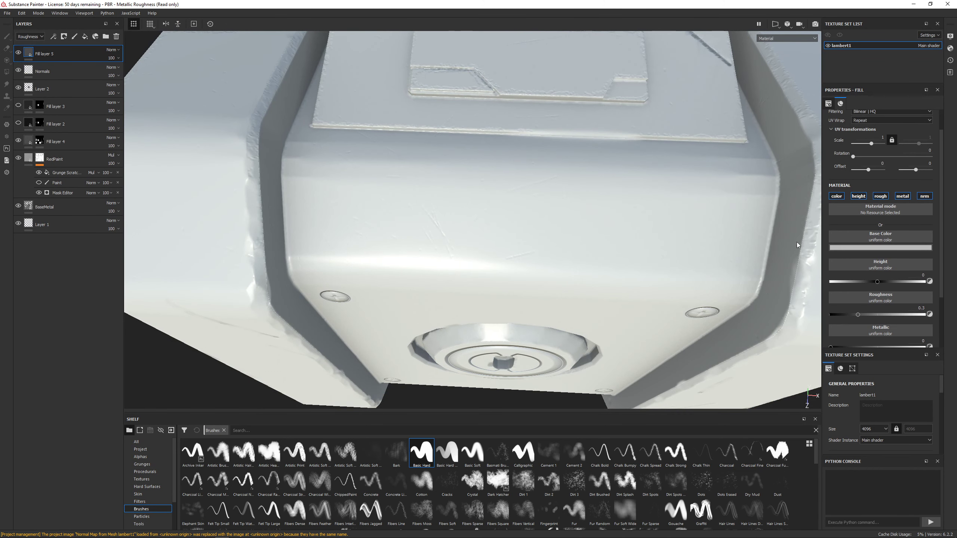
Leave only the height channel active on the new fill layer and set its height to -0.2296.
left_click(836, 196)
left_click(880, 197)
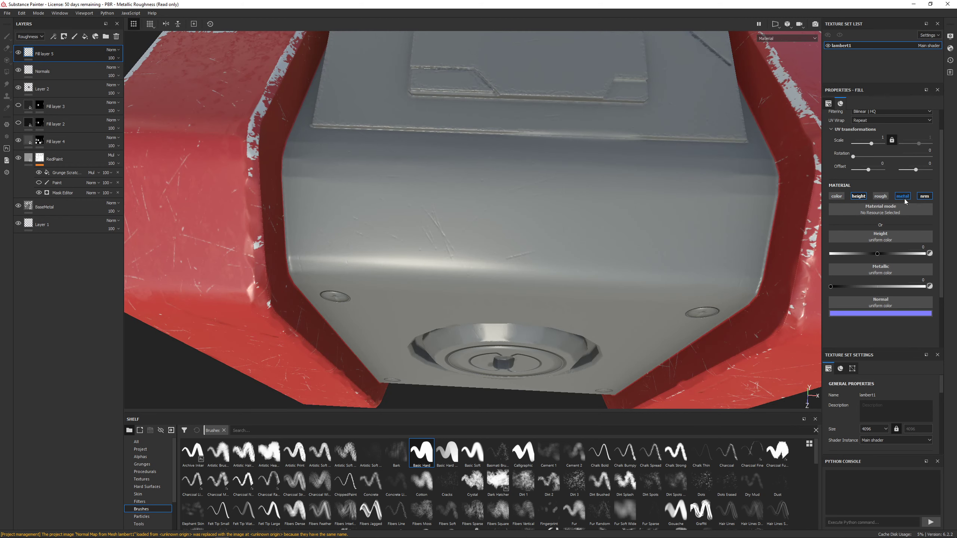
left_click(903, 197)
left_click(925, 196)
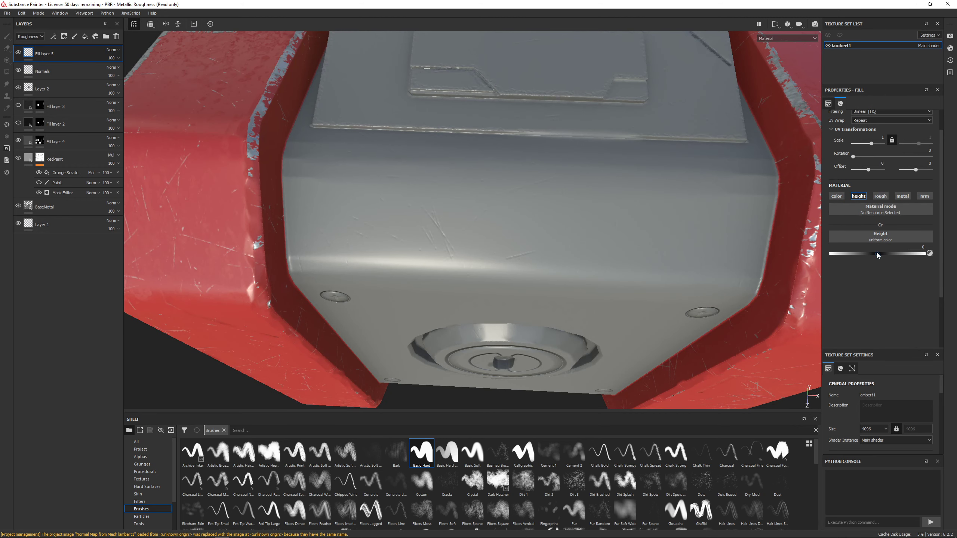
left_click_drag(876, 254, 865, 255)
Add a black mask to the fill layer and choose the Basic Hard brush at size 0.74 for painting it.
right_click(70, 54)
left_click(86, 66)
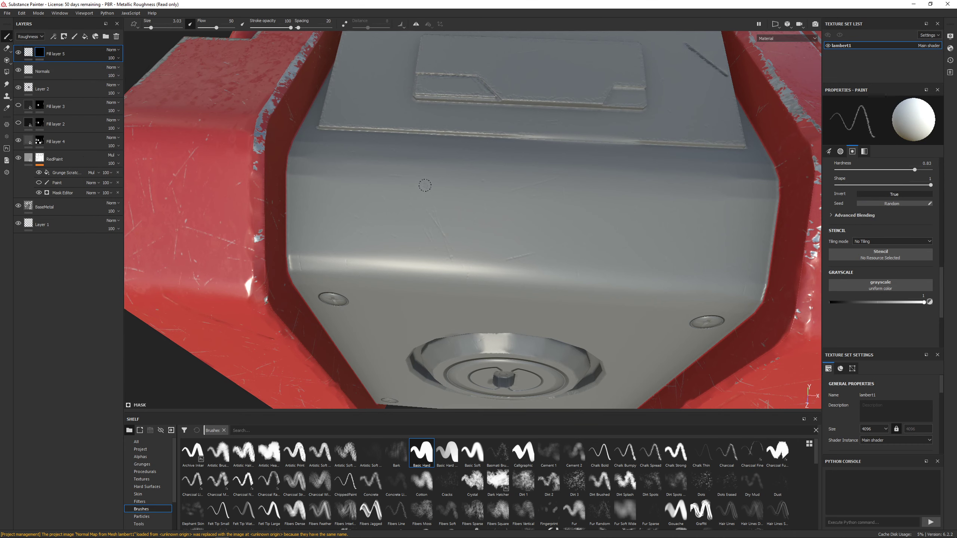
left_click(424, 454)
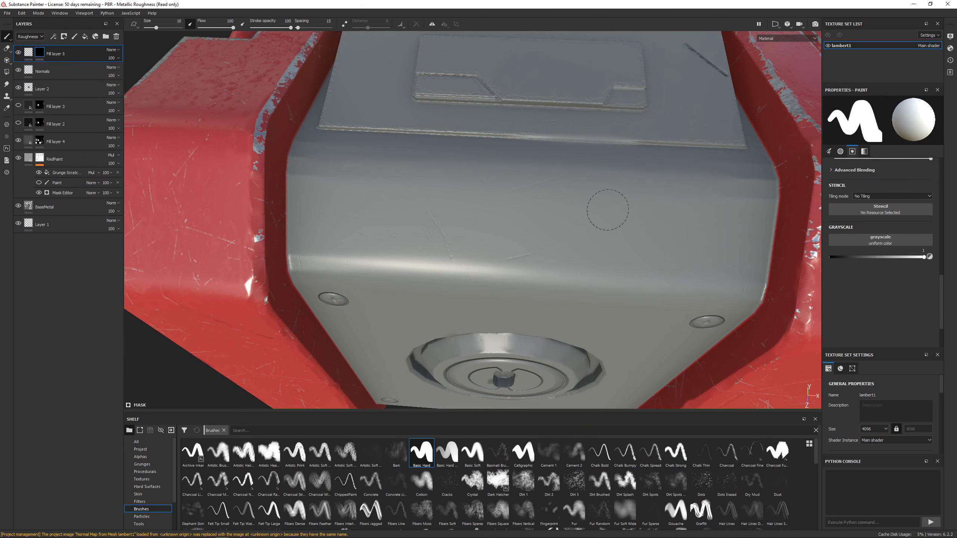
right_click_drag(608, 210, 550, 210, "ctrl")
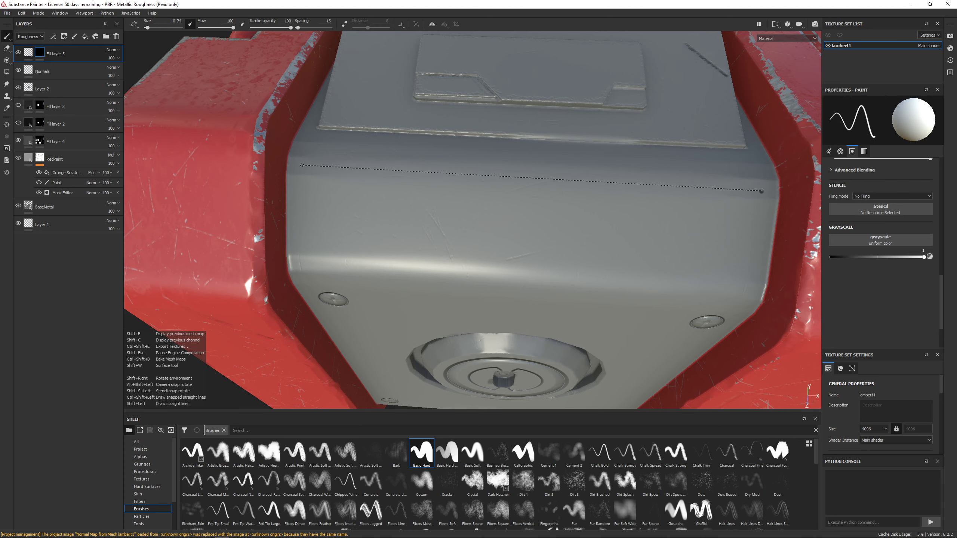
Paint a closed straight-line groove with two cut lower corners in the mask, across the curved grey panel below the raised plate.
left_click(761, 191, "shift")
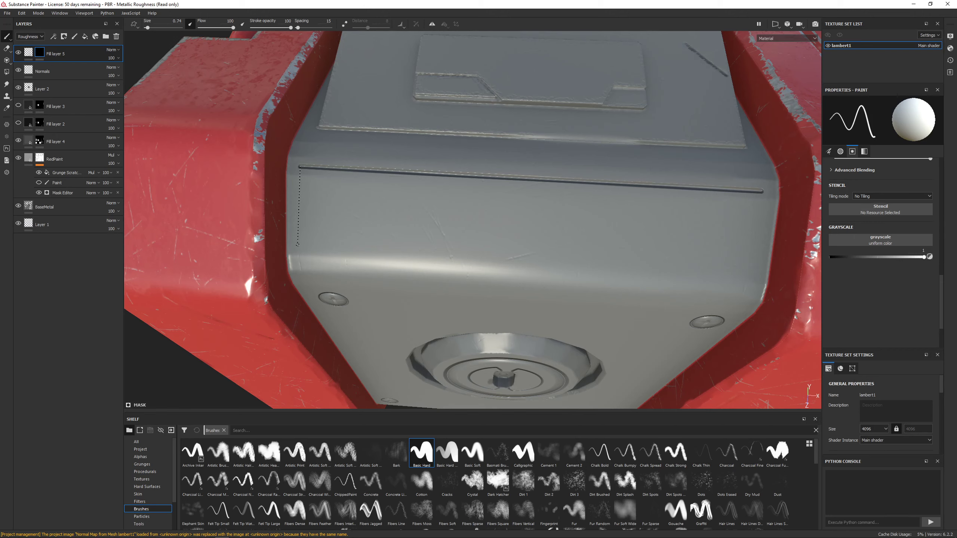
left_click(299, 227, "shift")
left_click(320, 247, "shift")
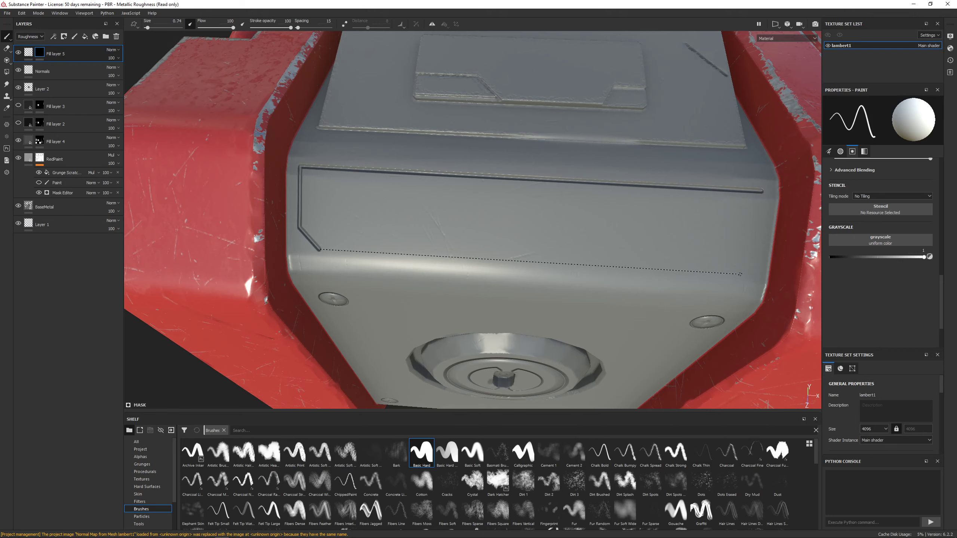
left_click(748, 277, "shift")
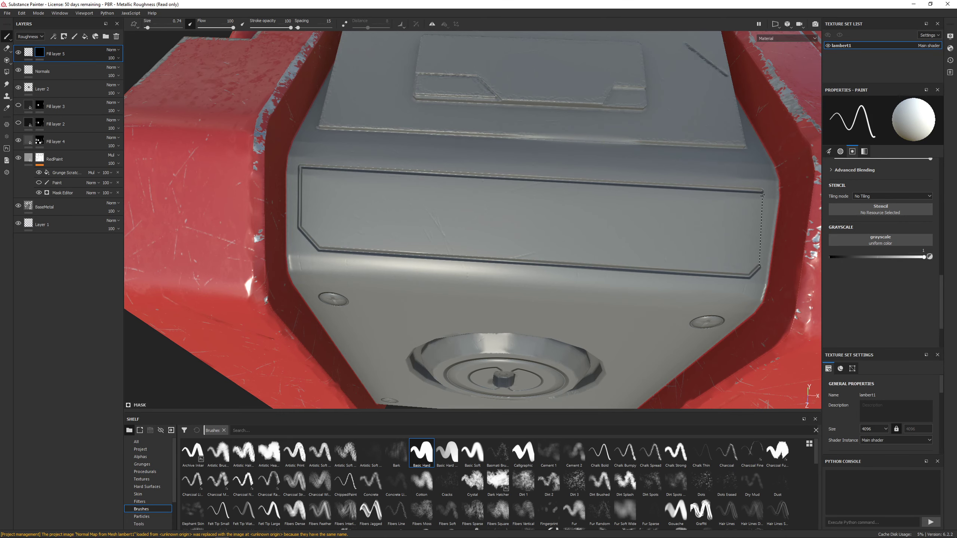
left_click(763, 191, "shift")
Adjust the groove's depth by setting the fill layer's height to -0.2374.
scroll(592, 293, "up", 3)
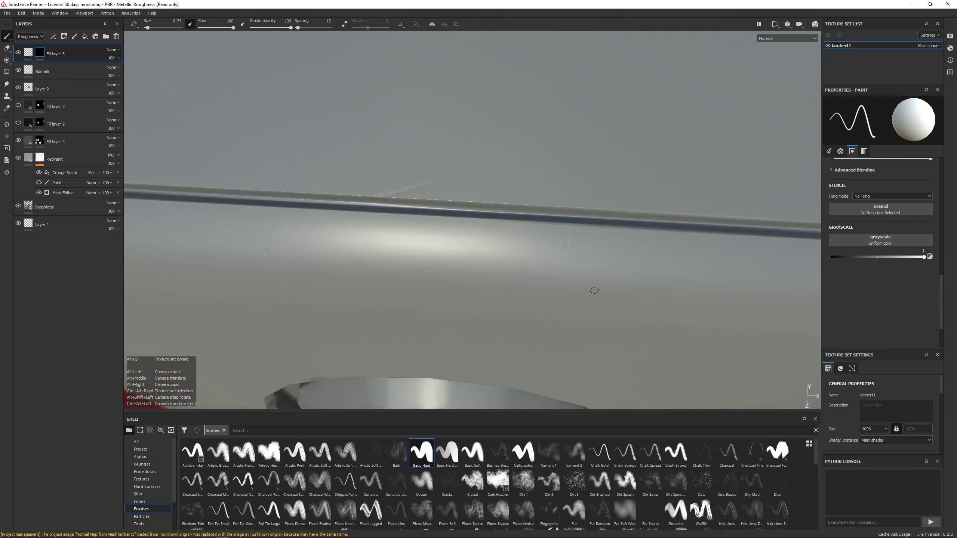
scroll(593, 292, "down", 6)
left_click_drag(593, 292, 564, 288, "alt")
scroll(504, 265, "up", 3)
mouse_move(504, 265)
middle_mouse_down("alt")
mouse_move(475, 249)
mouse_move(443, 249)
middle_mouse_up("alt")
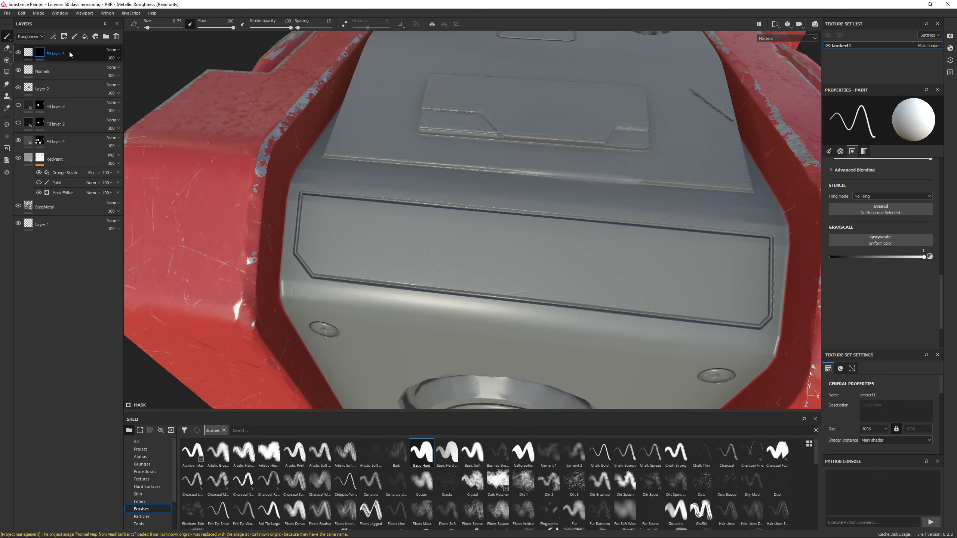
left_click(28, 53)
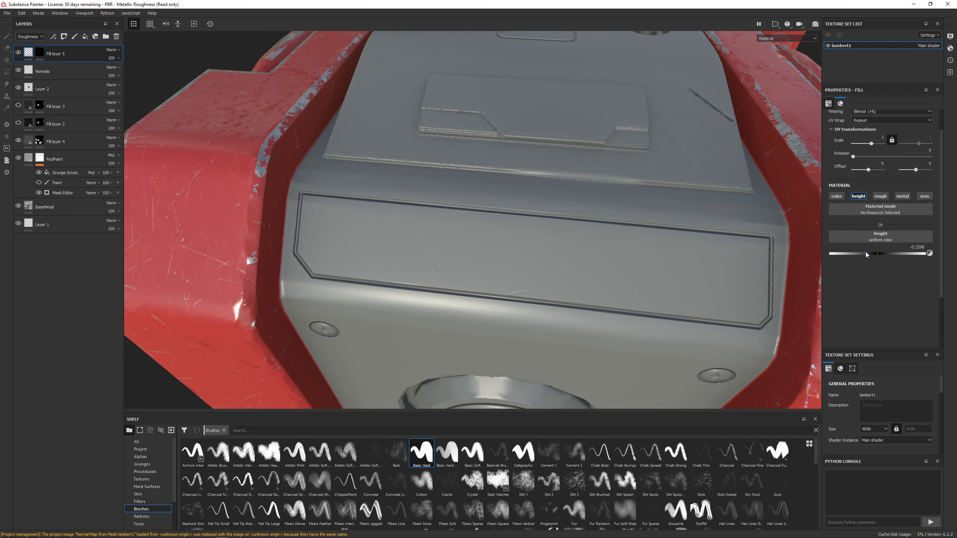
mouse_move(865, 253)
left_mouse_down()
mouse_move(888, 256)
mouse_move(811, 259)
mouse_move(875, 258)
left_mouse_up()
left_click_drag(873, 258, 867, 258)
Review the groove on the crate, then look through the Brushes library and the texture set's channel settings.
scroll(595, 300, "down", 3)
left_click_drag(595, 299, 505, 248, "alt")
scroll(506, 256, "up", 2)
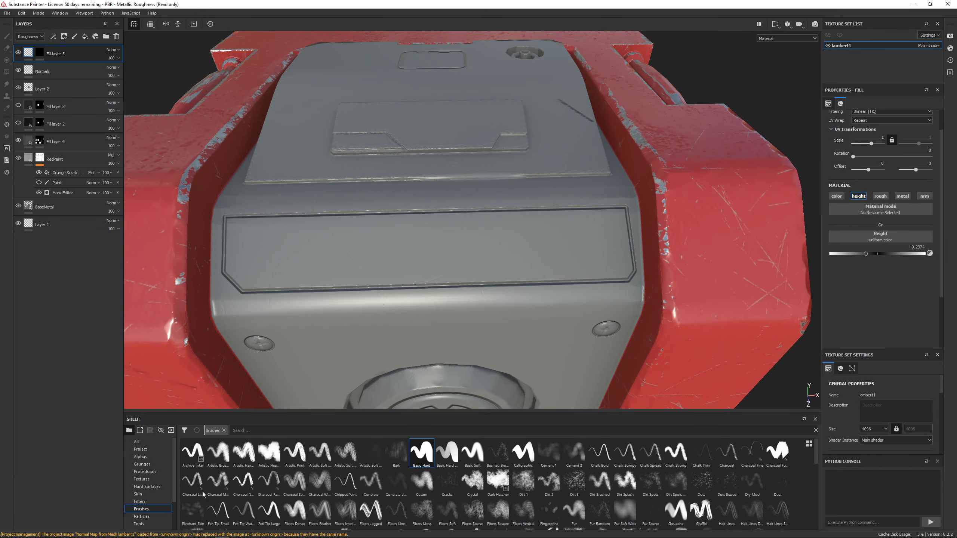
scroll(466, 463, "down", 4)
scroll(892, 301, "down", 2)
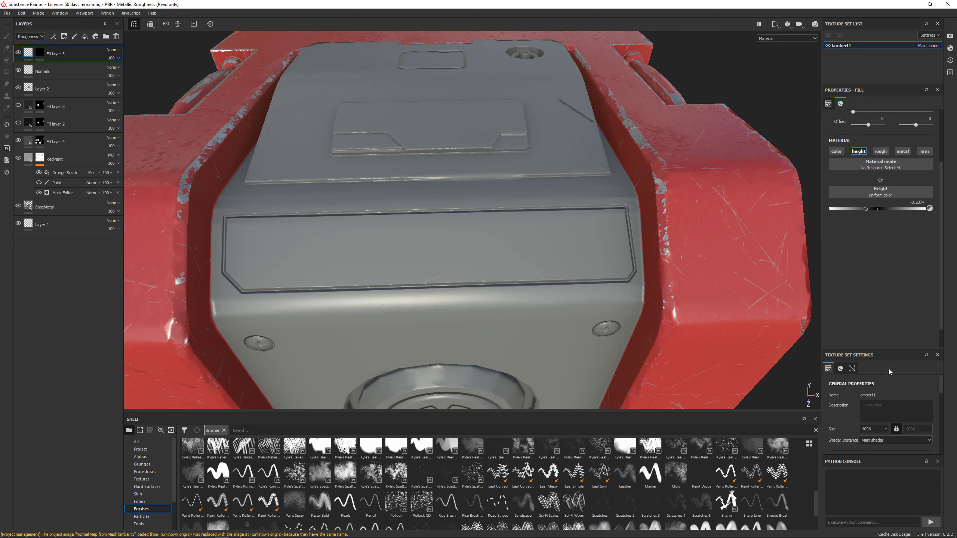
scroll(848, 263, "up", 3)
scroll(871, 400, "down", 10)
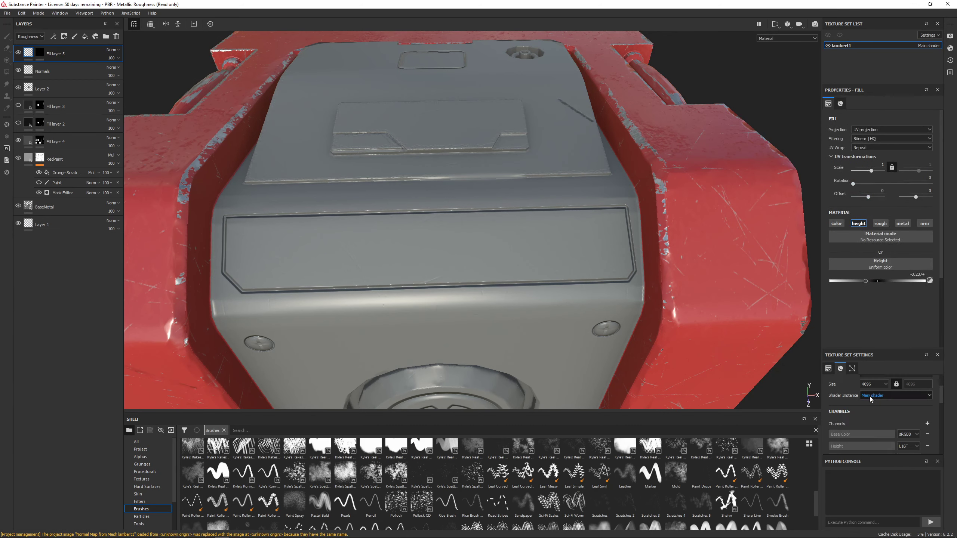
scroll(874, 401, "up", 4)
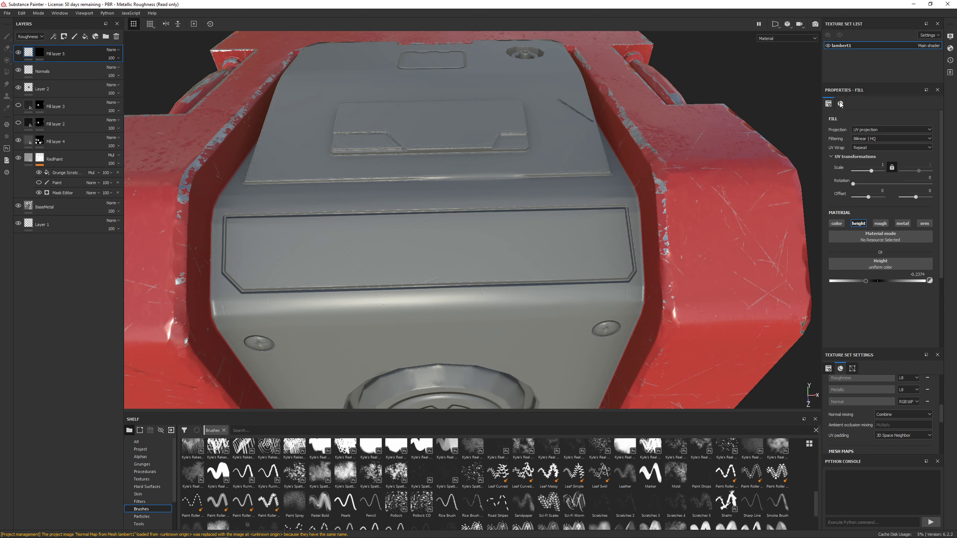
Activate the mask of Fill layer 5 for painting and bring up the brush's stencil settings.
left_click(826, 104)
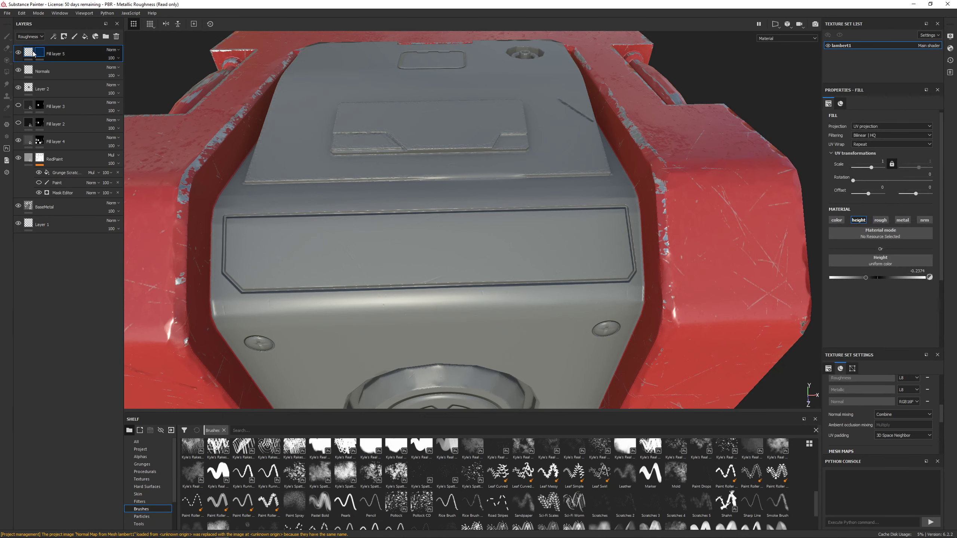
key("1")
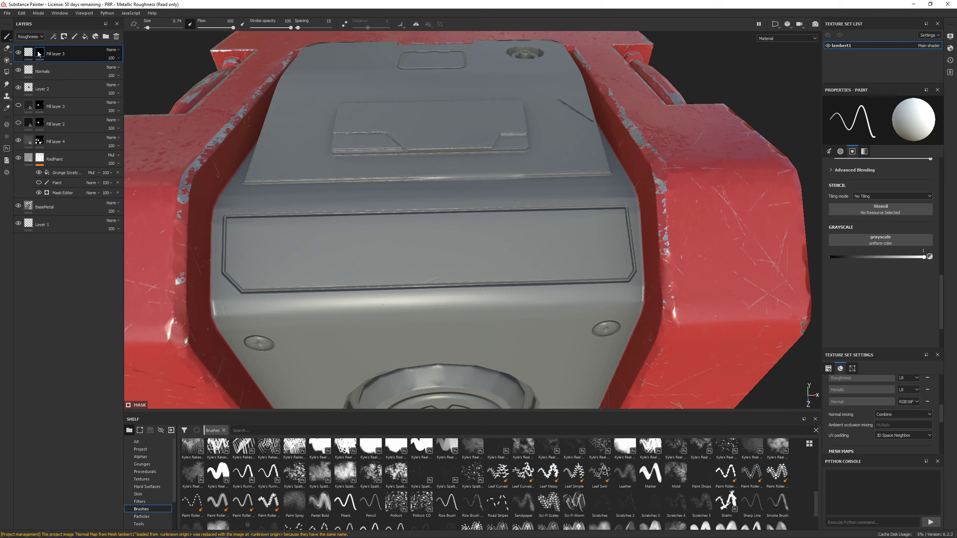
mouse_move(7, 39)
left_click(29, 53)
left_click(39, 54)
scroll(895, 300, "up", 1)
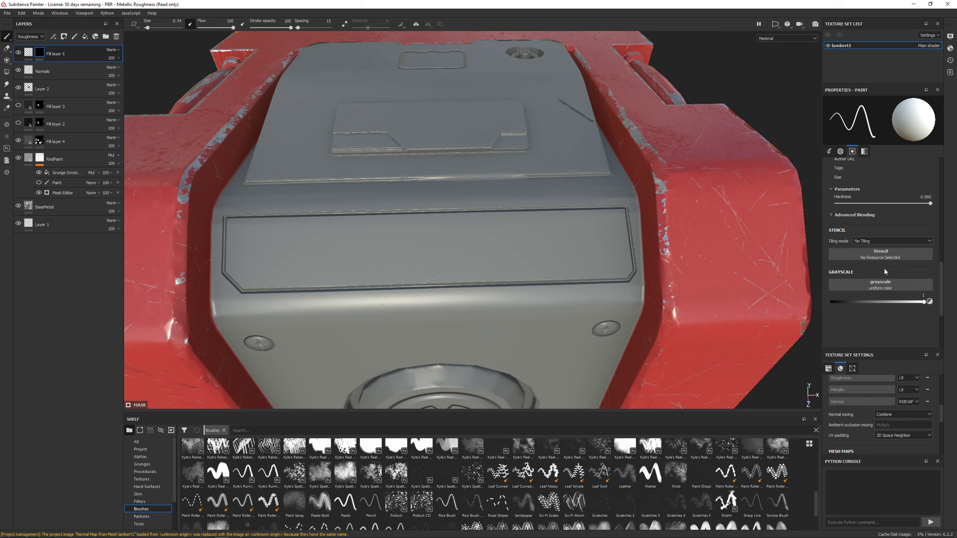
Find the Bolt02_03 alpha in the Alphas library and assign it as the brush's stencil.
left_click(866, 255)
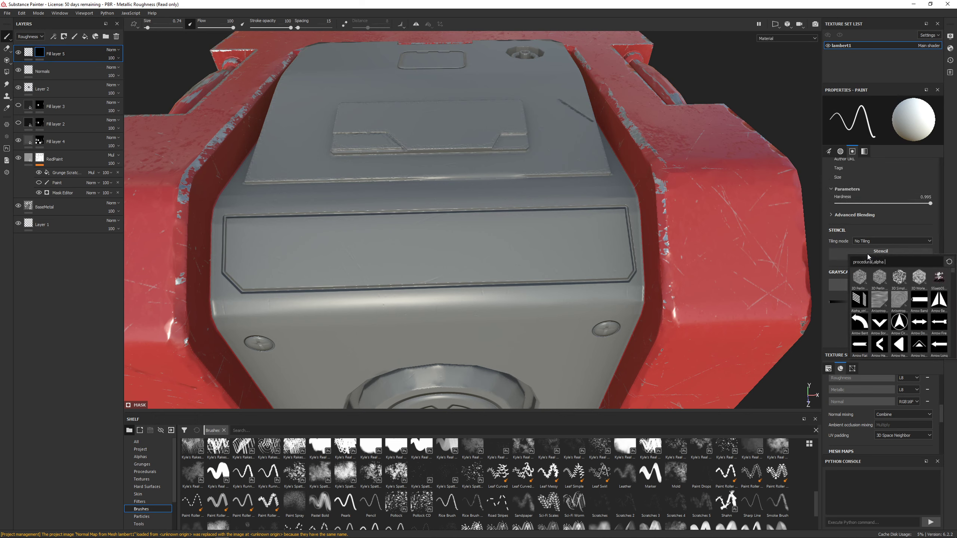
scroll(929, 304, "down", 5)
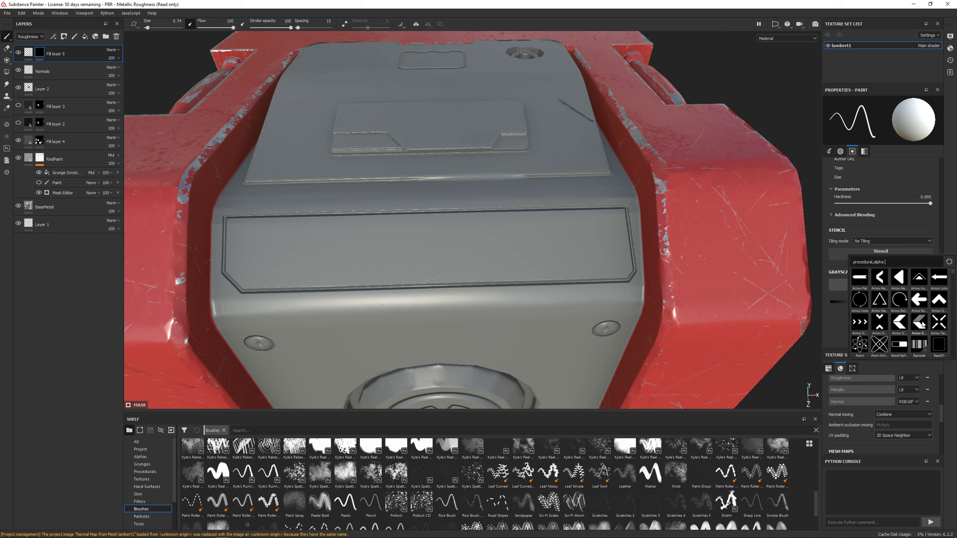
left_click(836, 252)
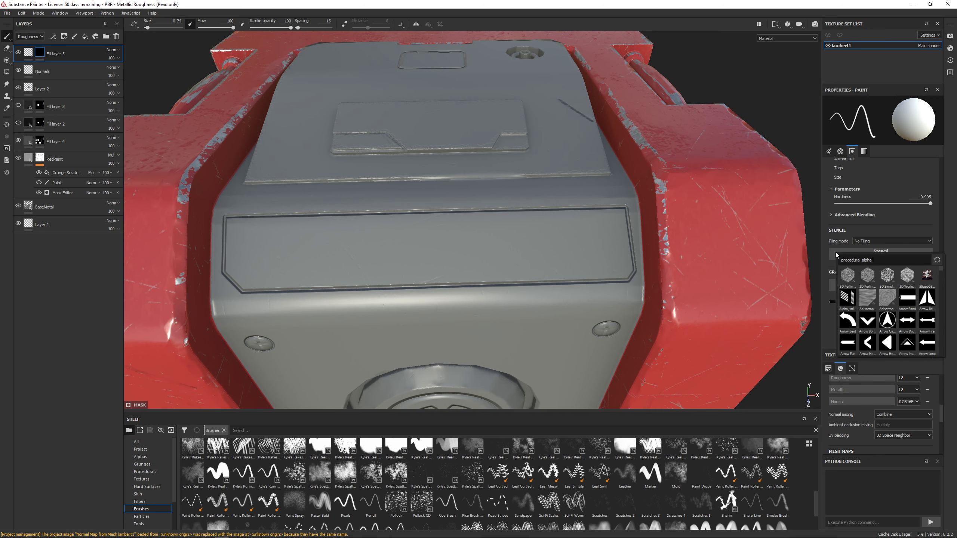
left_click(827, 328)
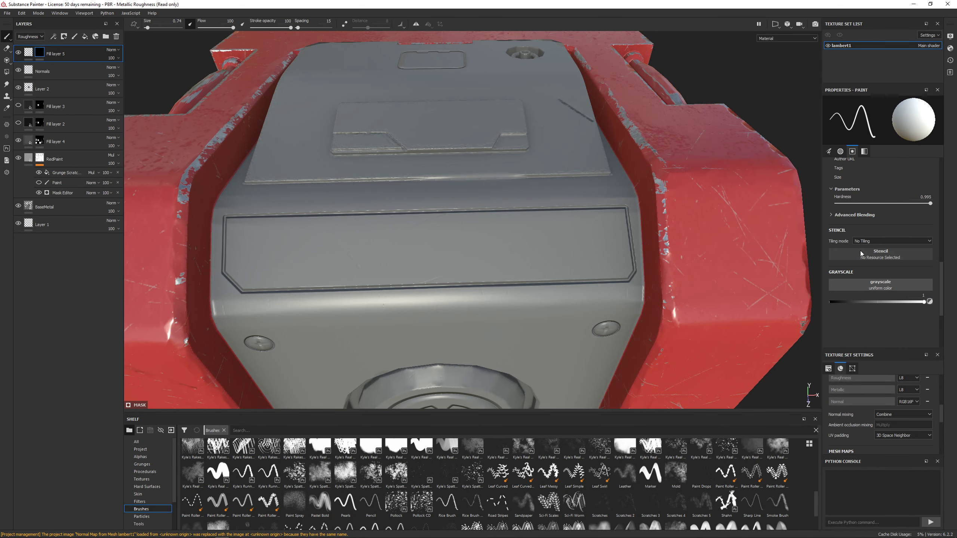
left_click(140, 458)
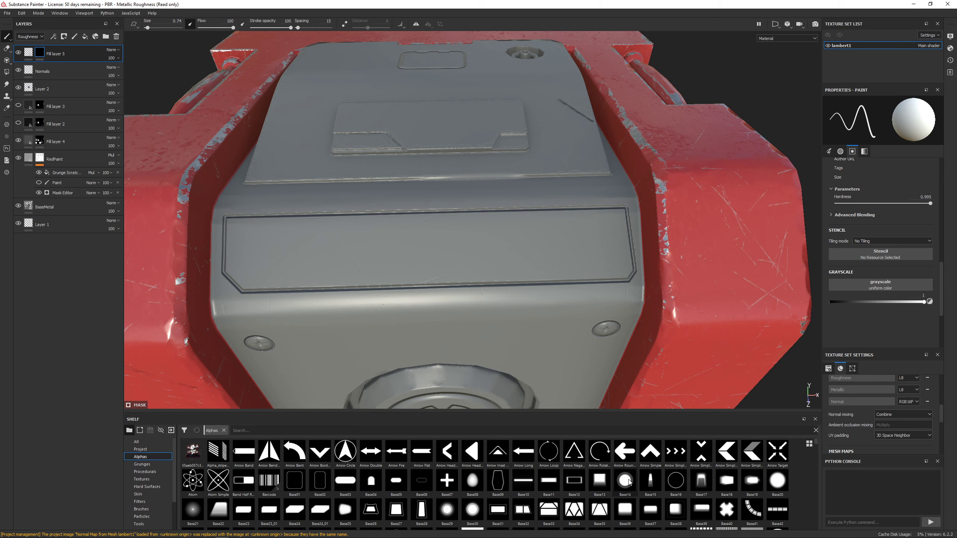
mouse_move(628, 481)
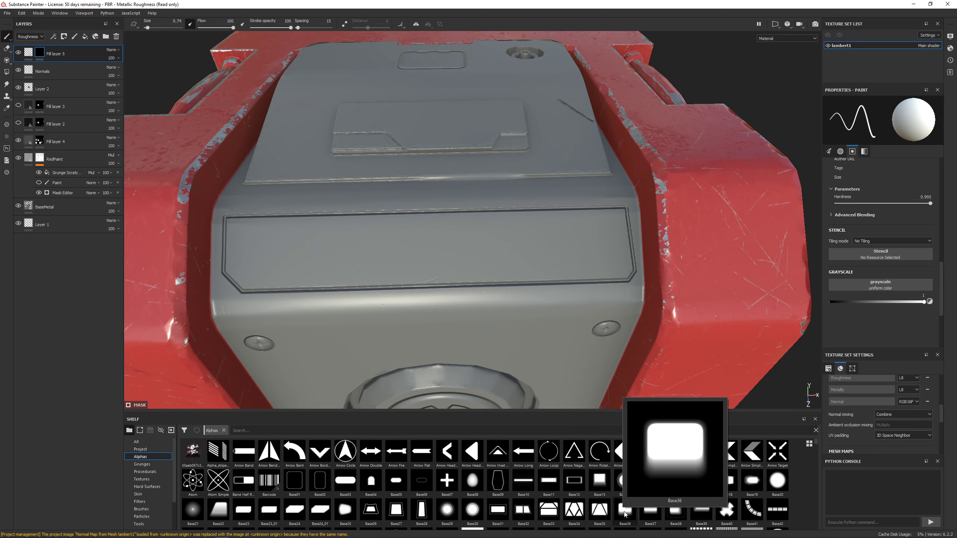
scroll(624, 514, "down", 3)
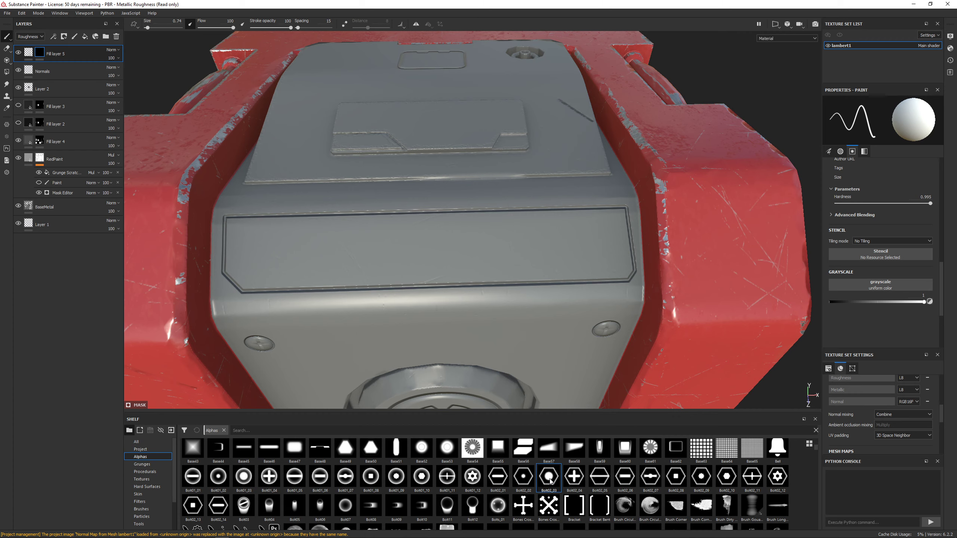
left_click_drag(550, 481, 871, 253)
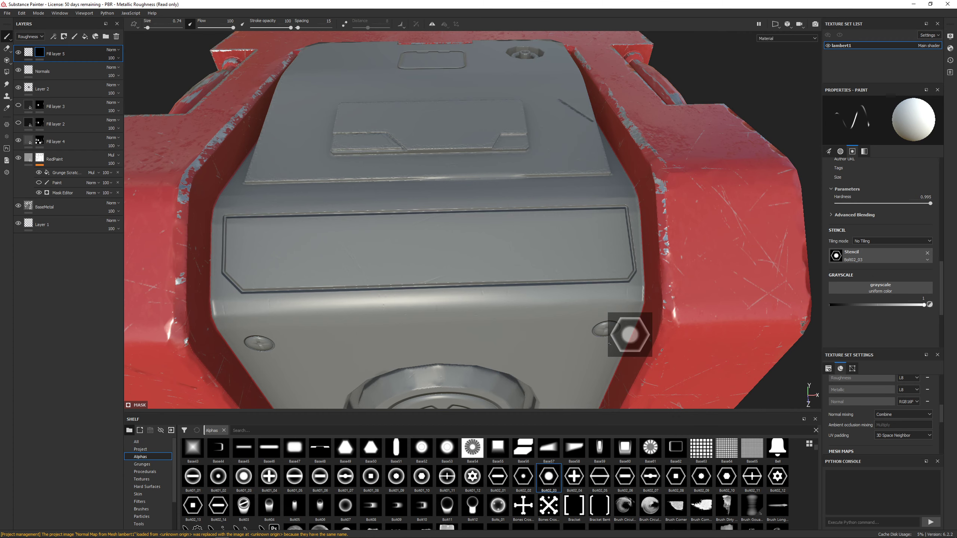
Paint three hex bolts across the grooved panel through the stencil, using a brush enlarged to size 26.54.
middle_click_drag(621, 339, 595, 348, "alt")
key("s")
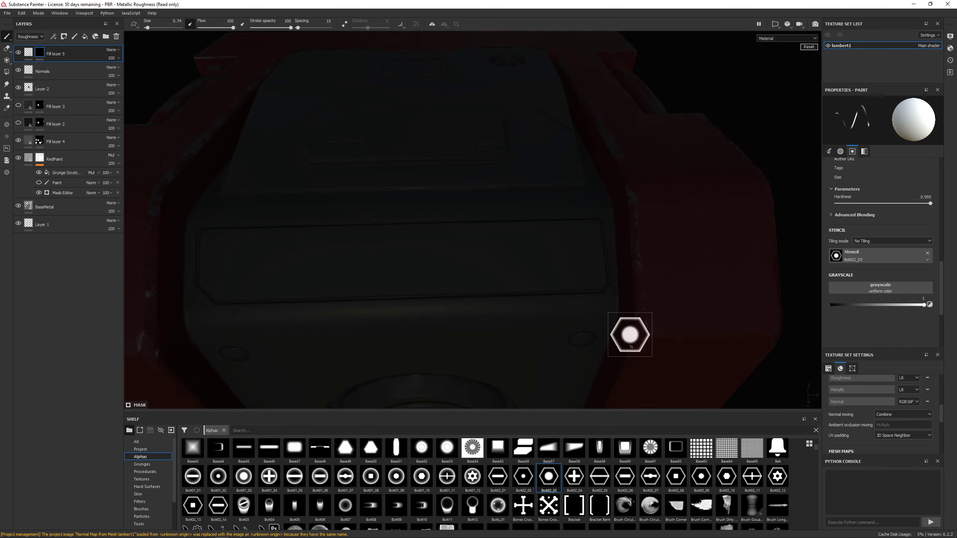
key("s")
mouse_move(635, 344)
left_mouse_down()
mouse_move(565, 258)
mouse_move(536, 258)
mouse_move(556, 256)
mouse_move(550, 251)
left_mouse_up()
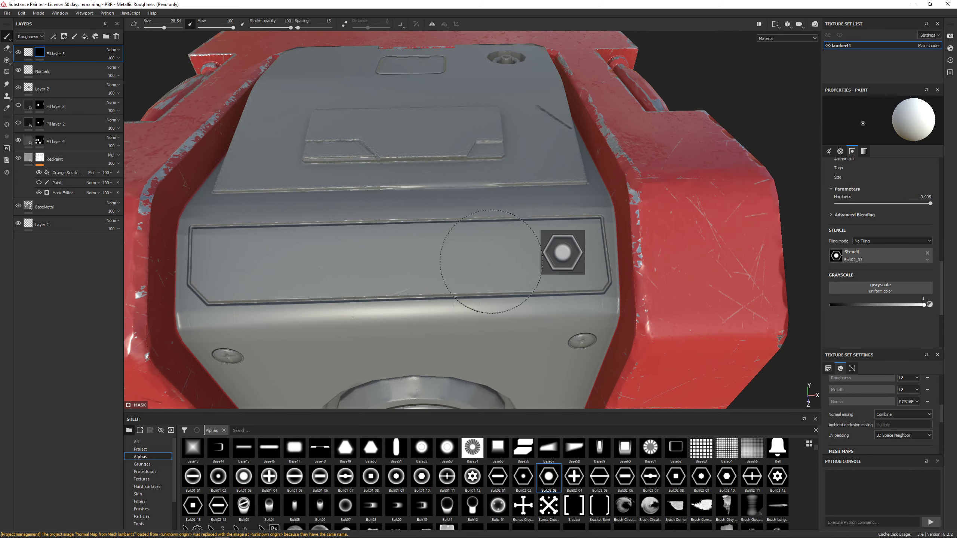
middle_click_drag(492, 250, 604, 254, "alt")
left_click_drag(560, 249, 561, 250)
middle_click_drag(457, 250, 560, 245, "alt")
left_click(561, 246)
middle_click_drag(610, 287, 485, 291, "alt")
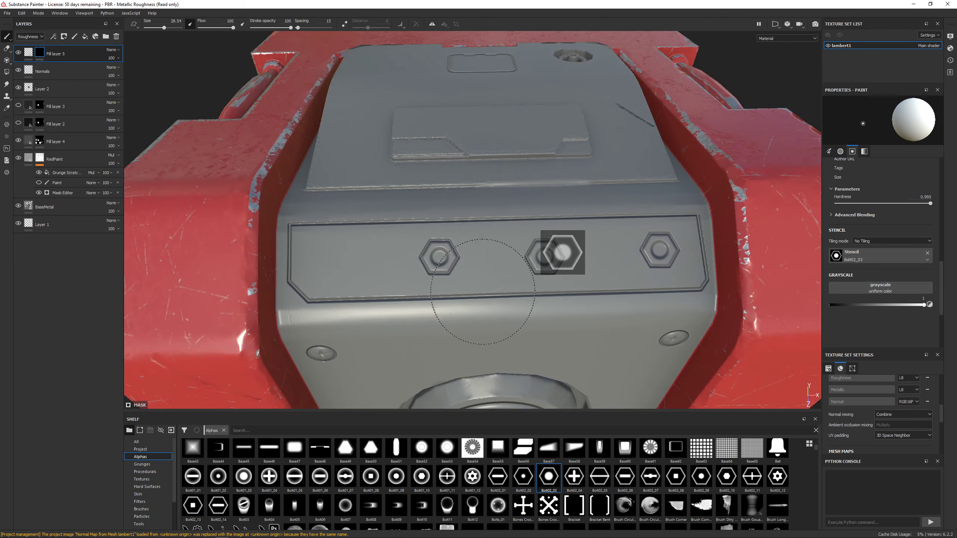
Undo the three stencilled bolts and remove the Bolt02_03 stencil.
key("ctrl+z")
key("ctrl+z")
key("ctrl+z")
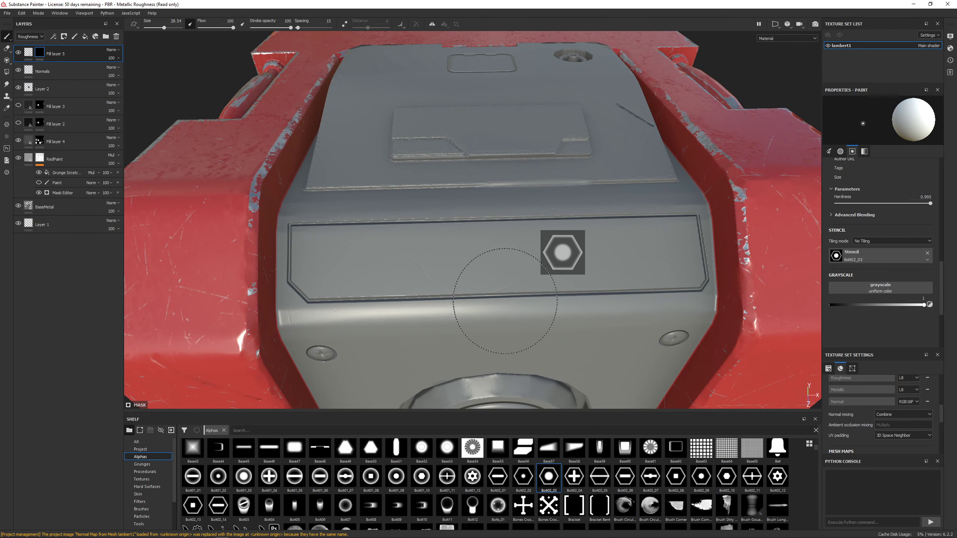
left_click(928, 252)
Reduce the brush size to 11.3, assign Bolt02_03 as its alpha, and stamp three hex bolts across the grooved panel.
middle_click_drag(614, 255, 611, 261, "alt")
right_click_drag(616, 262, 569, 260, "ctrl")
scroll(844, 264, "up", 5)
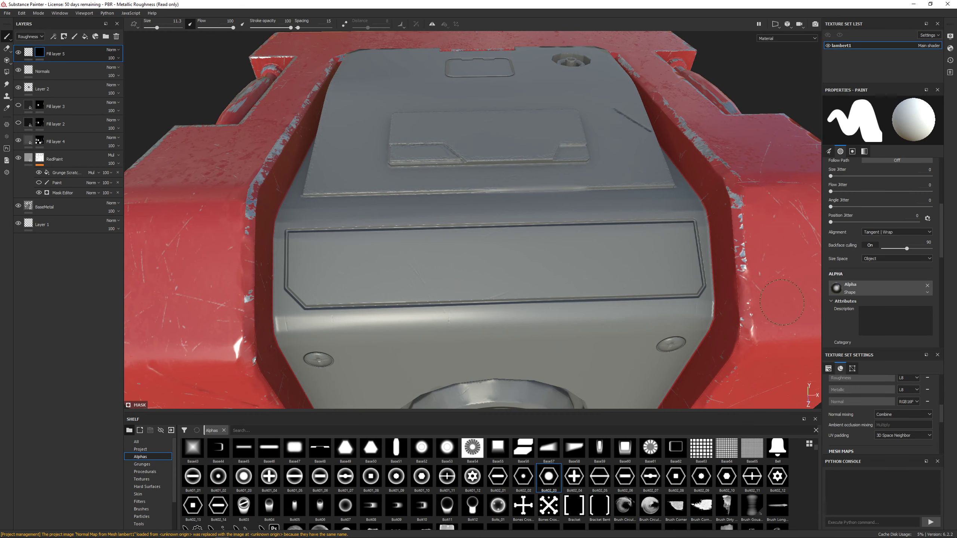
scroll(863, 319, "down", 4)
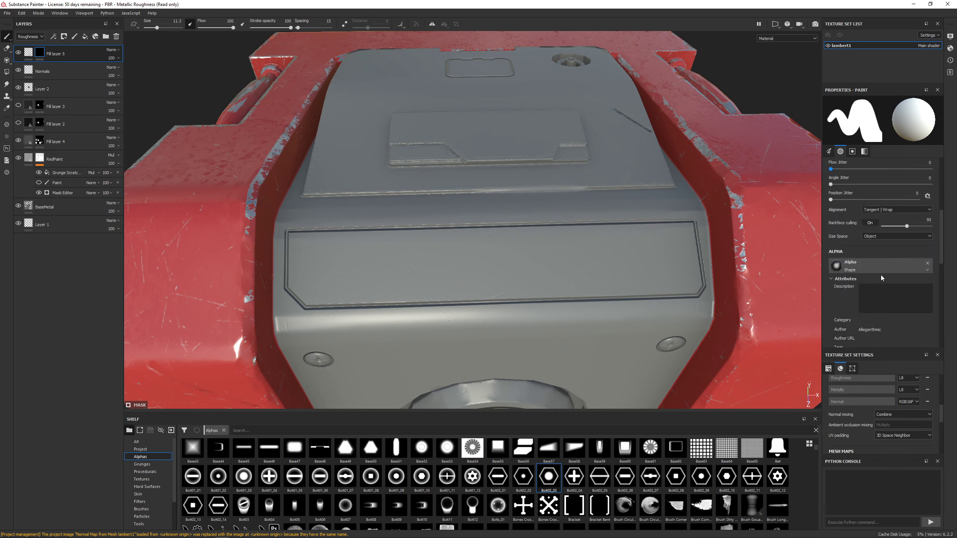
mouse_move(548, 476)
left_mouse_down()
mouse_move(771, 334)
mouse_move(854, 225)
left_mouse_up()
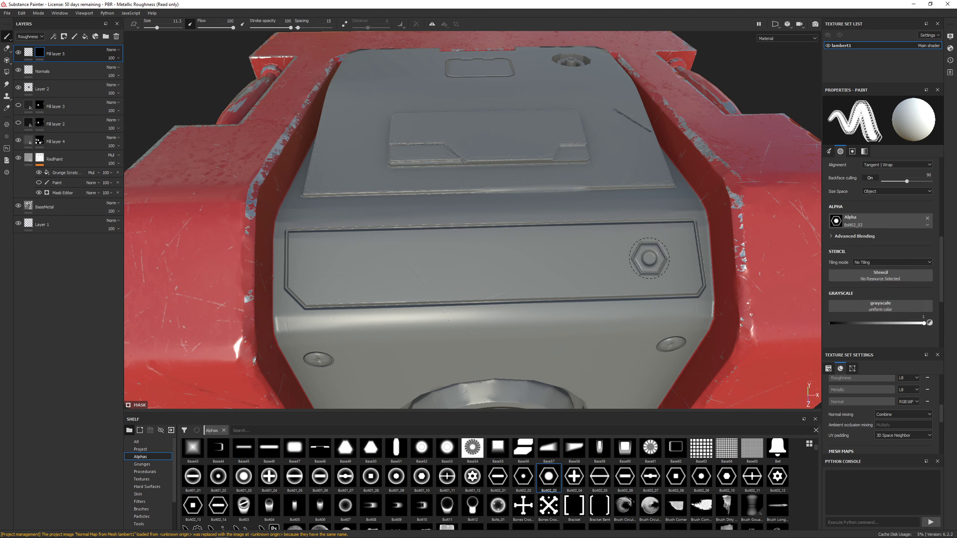
left_click(541, 262)
left_click(401, 257)
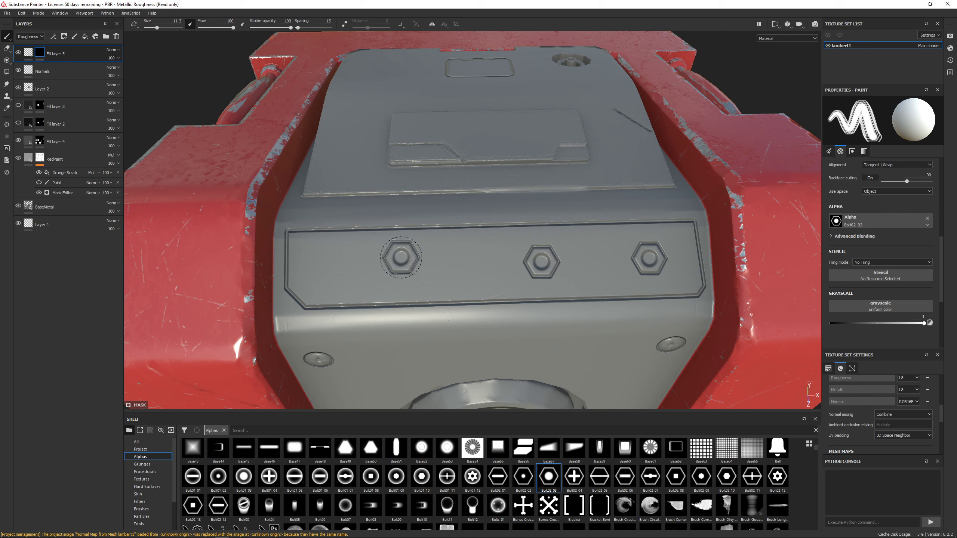
Undo the three stamped bolts and clear the brush's alpha.
key("ctrl+z")
key("ctrl+z")
key("ctrl+z")
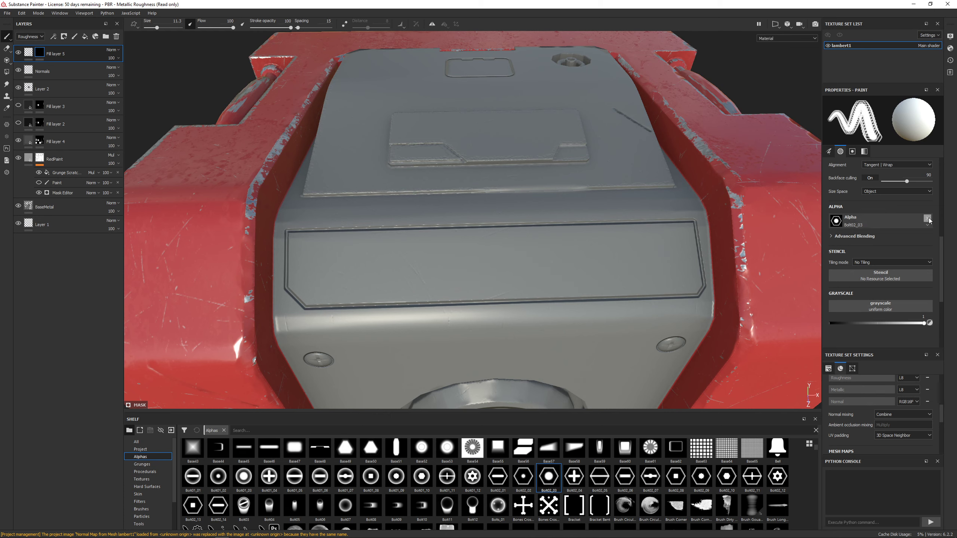
scroll(877, 230, "down", 1)
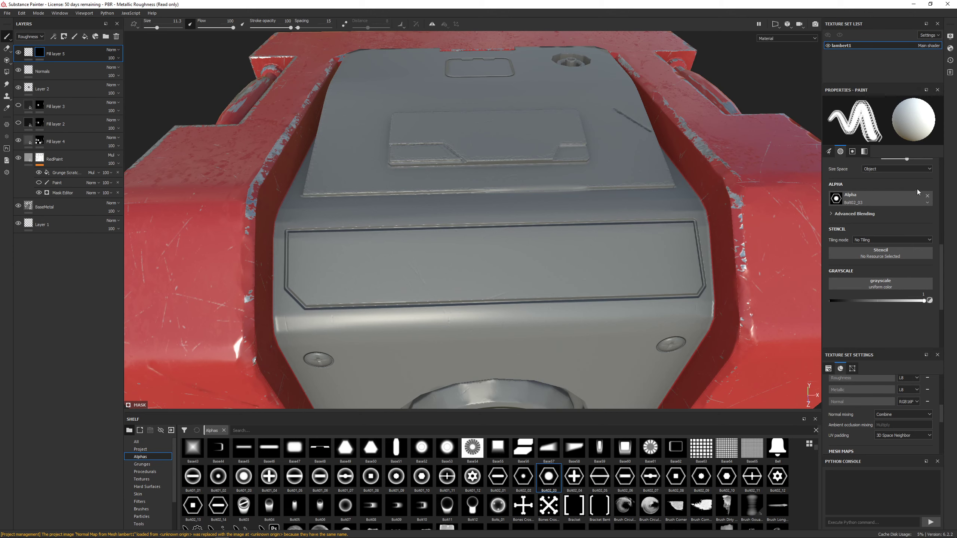
left_click(927, 195)
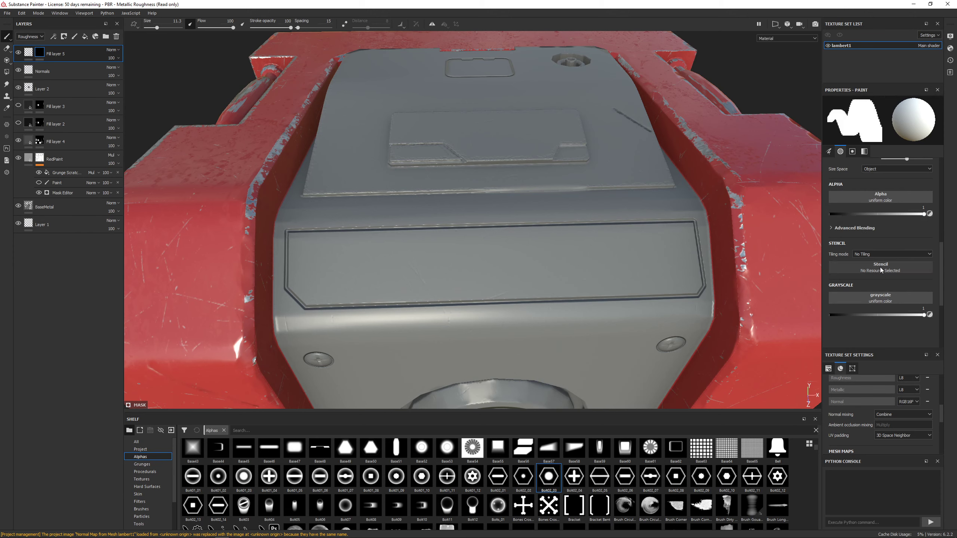
Assign Bolt02_03 as the brush's stencil and set its tiling mode to Horizontal Tiling.
left_click_drag(548, 477, 867, 269)
left_click(866, 254)
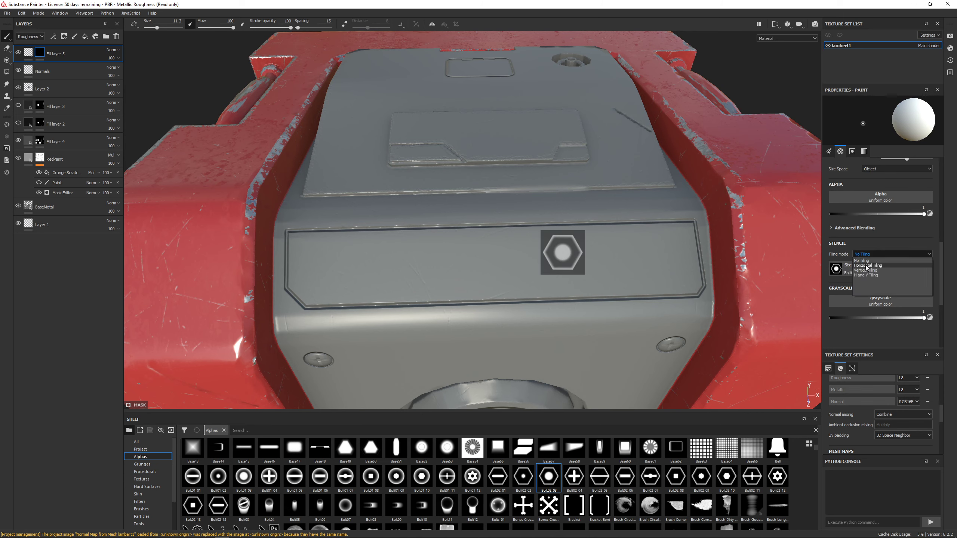
left_click(865, 266)
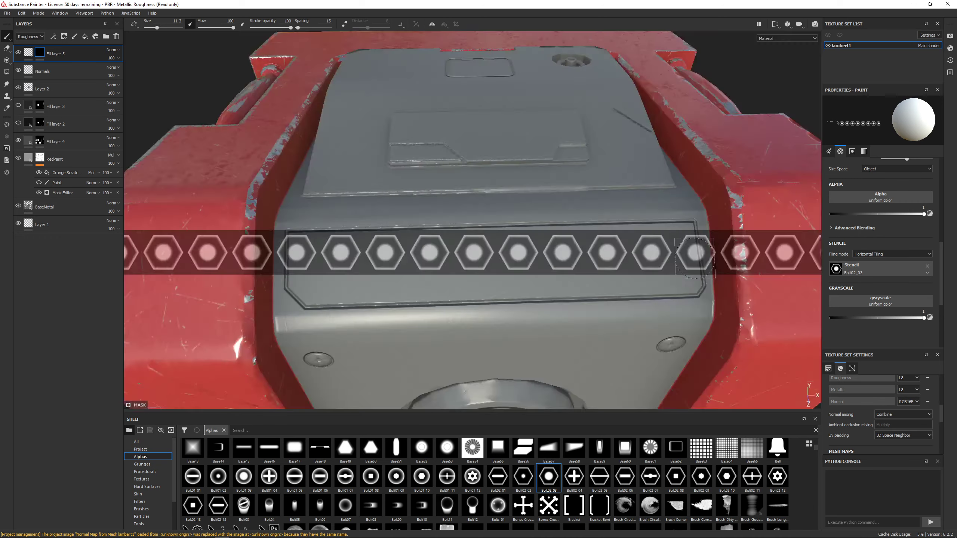
Rotate, enlarge and shift the tiled stencil so its row of bolts follows and fills the grooved panel.
key("s")
left_click_drag(704, 259, 704, 254)
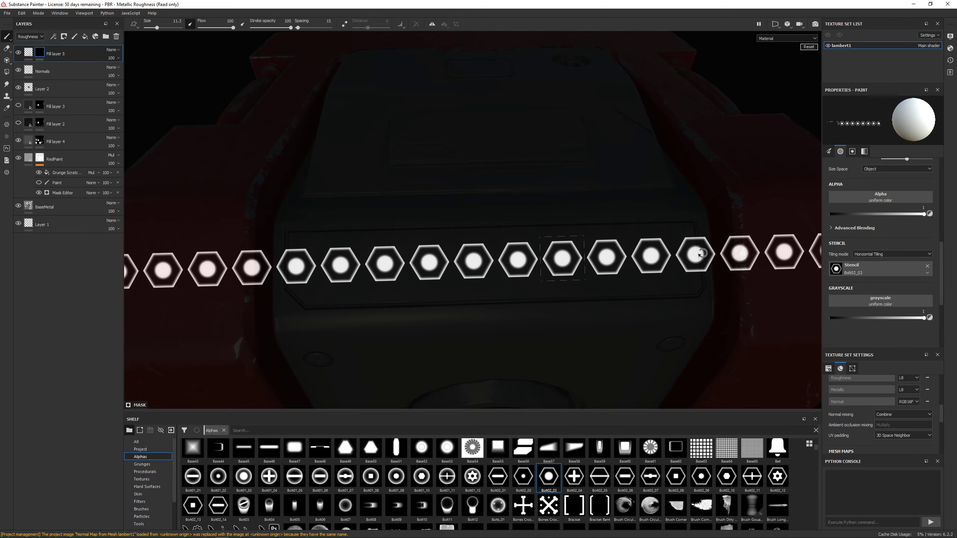
right_click_drag(702, 254, 675, 272)
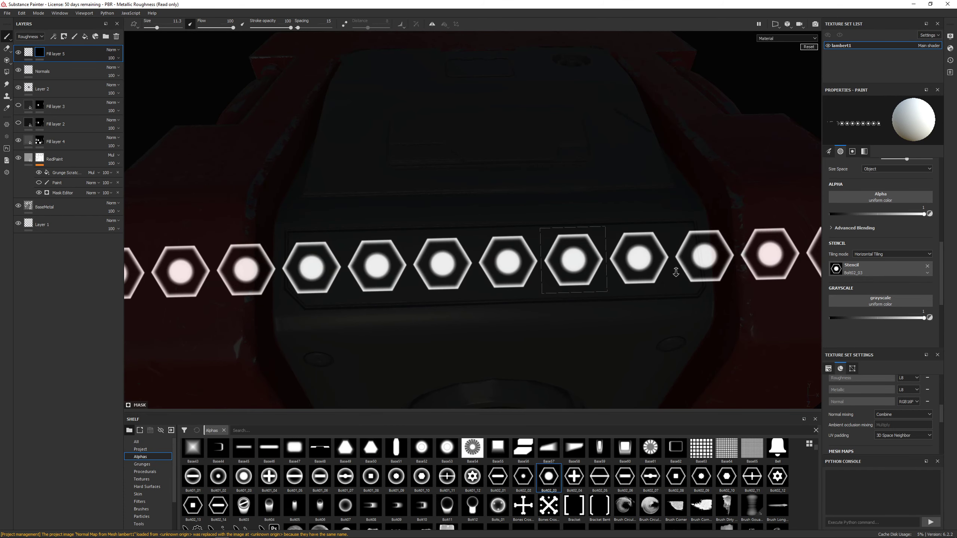
middle_click_drag(672, 267, 685, 268)
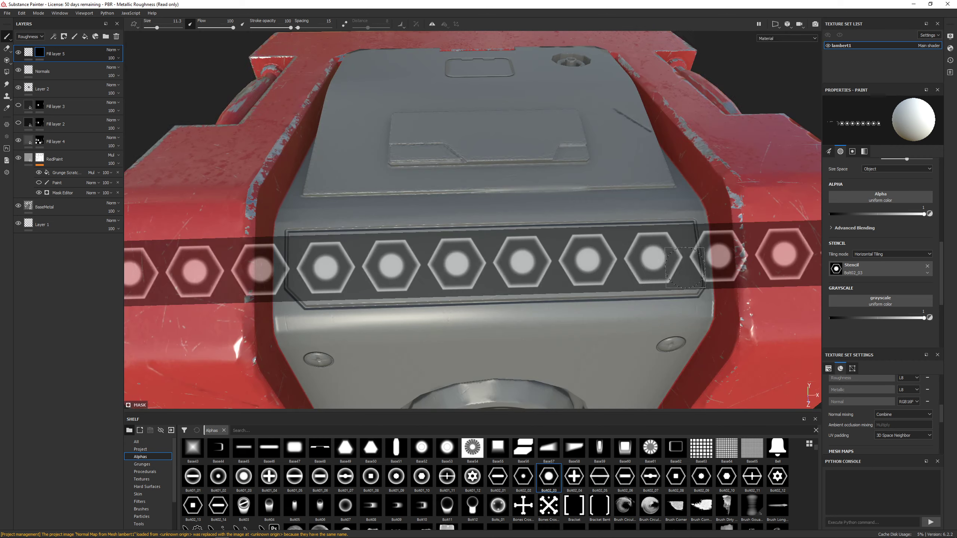
Paint a row of six hex bolts across the grooved panel through the tiled stencil.
left_click(652, 257)
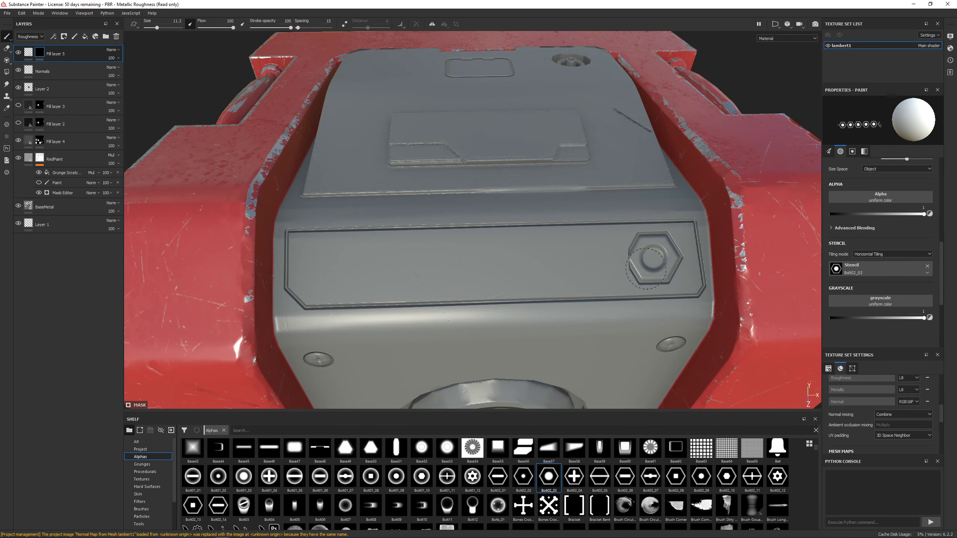
left_click_drag(646, 269, 509, 251)
mouse_move(589, 265)
left_mouse_down()
mouse_move(466, 258)
mouse_move(323, 269)
left_mouse_up()
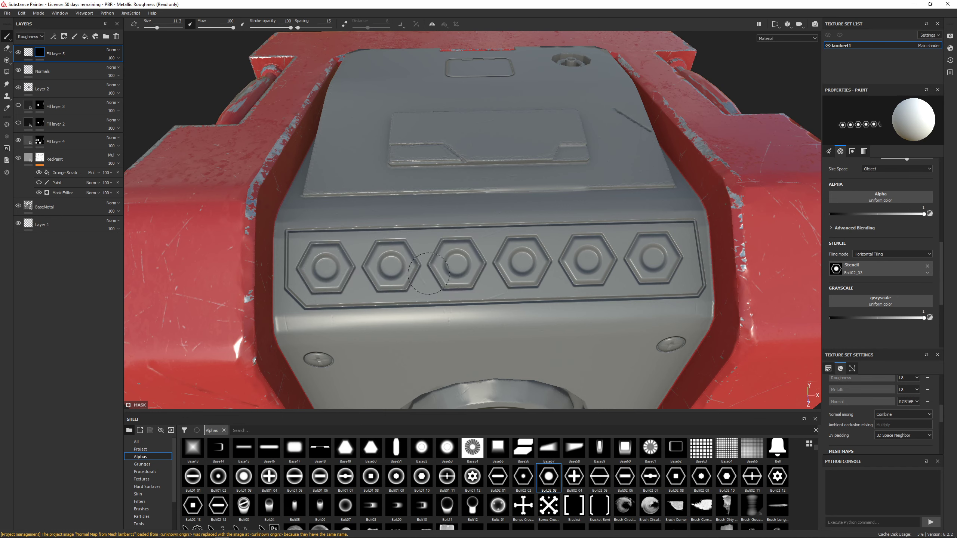
Remove the tiled stencil, inspect the painted row of bolts on the crate, and undo it.
key("s")
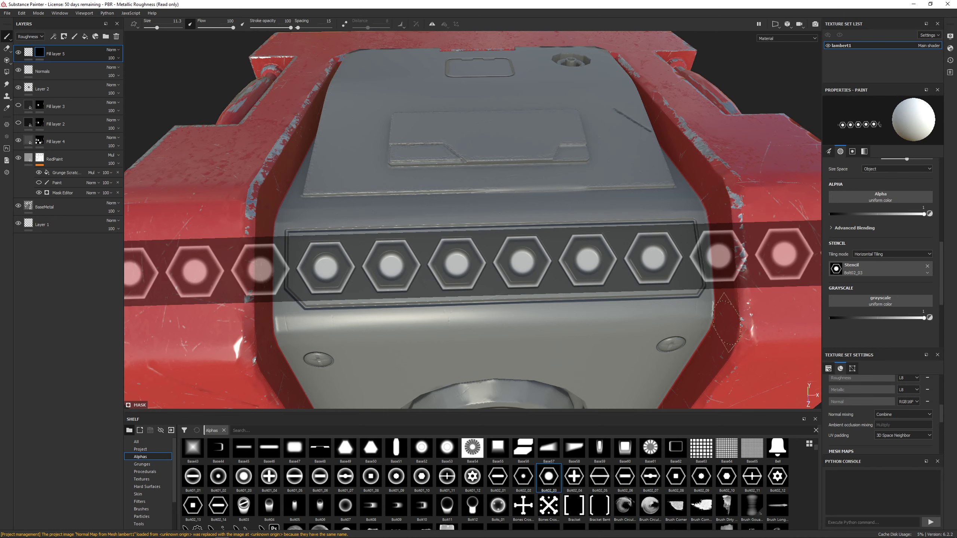
left_click(927, 267)
scroll(540, 296, "down", 5)
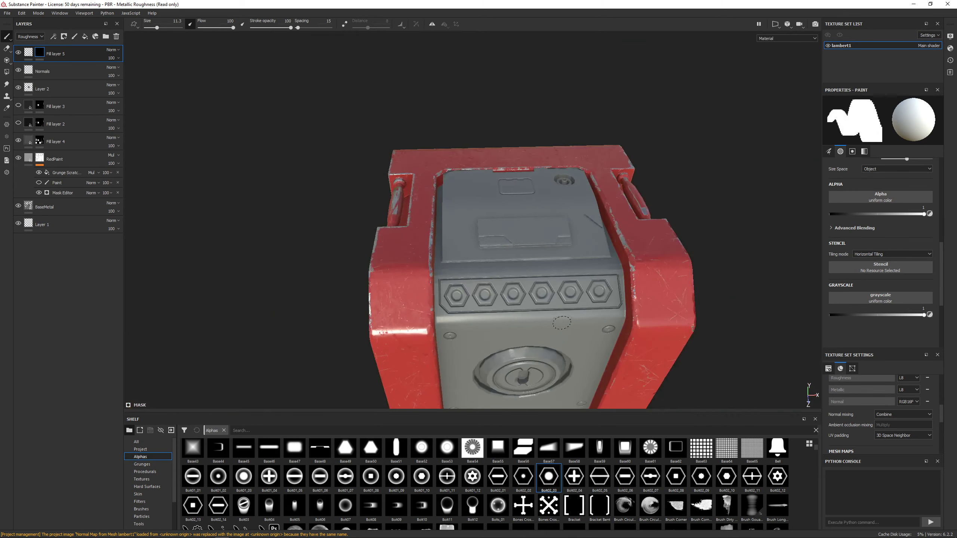
mouse_move(539, 296)
left_mouse_down("alt")
mouse_move(442, 240)
mouse_move(617, 204)
mouse_move(534, 246)
mouse_move(553, 257)
left_mouse_up("alt")
scroll(528, 223, "up", 6)
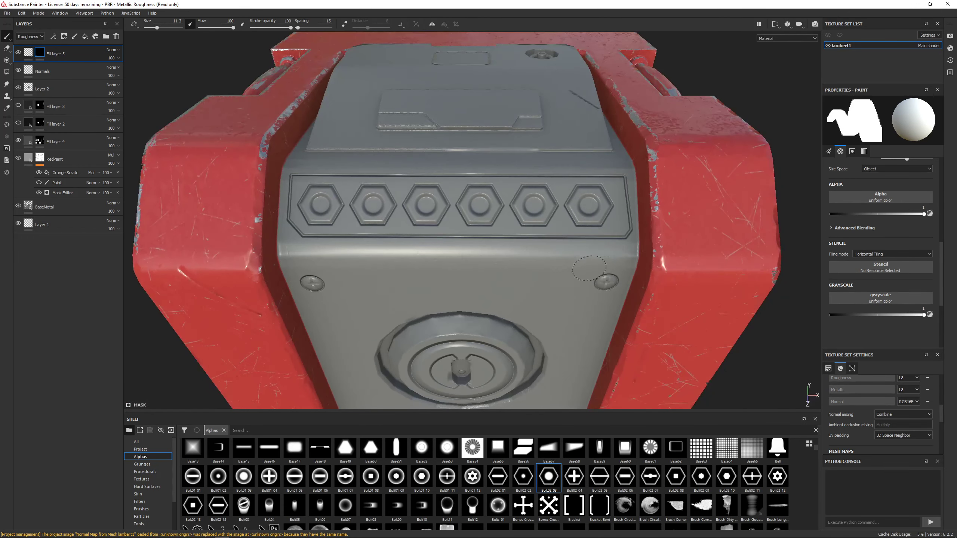
key("ctrl+z")
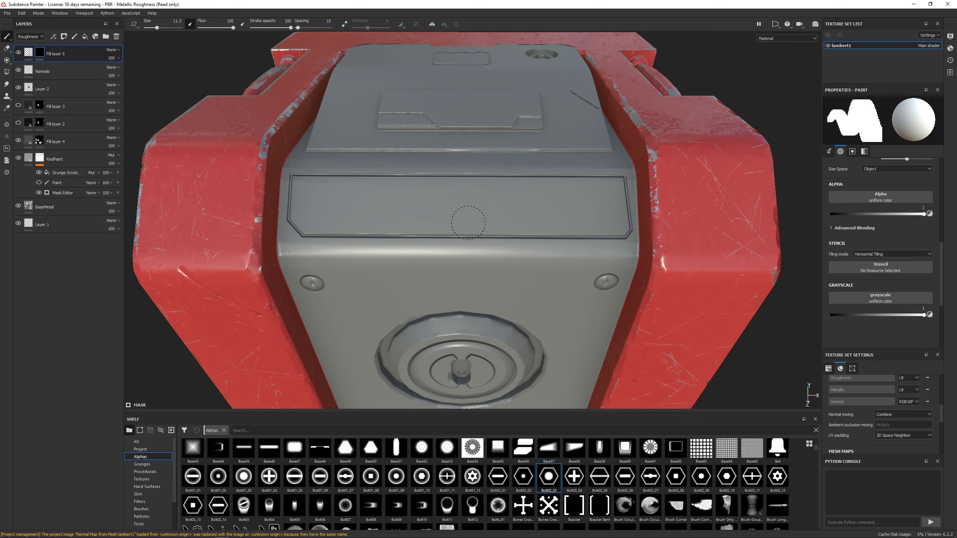
Enlarge the shelf and browse the alphas down to the Out_bolt shapes.
left_click_drag(468, 223, 465, 253, "alt")
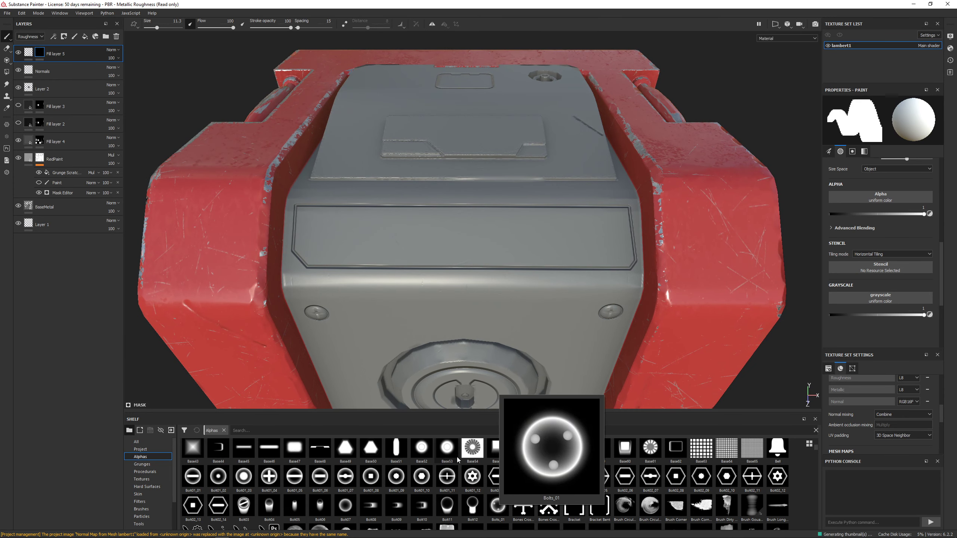
scroll(546, 491, "down", 5)
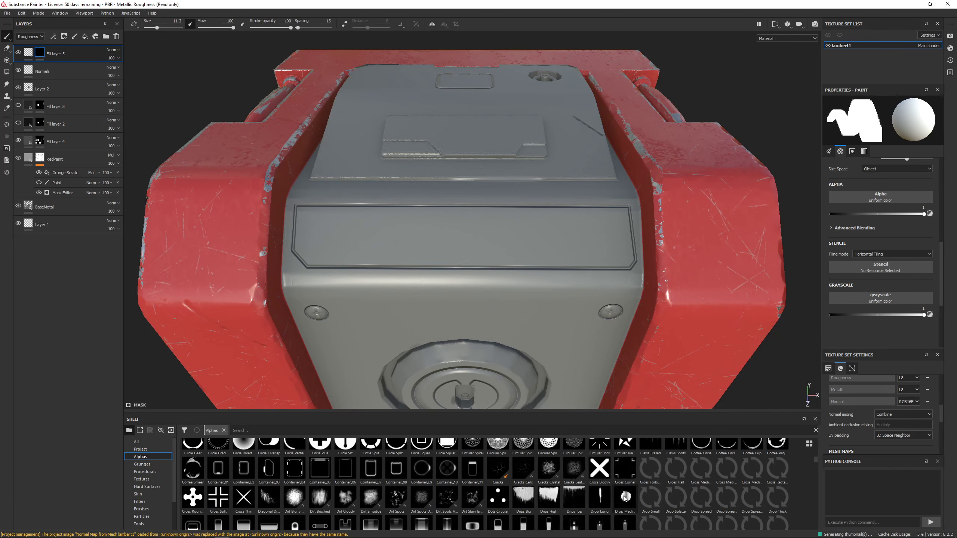
scroll(426, 476, "down", 10)
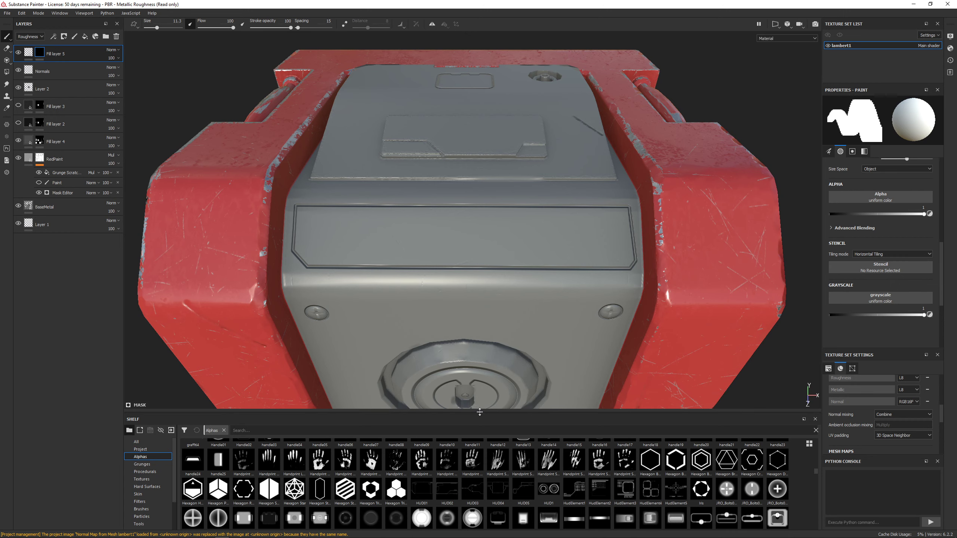
left_click_drag(479, 411, 478, 356)
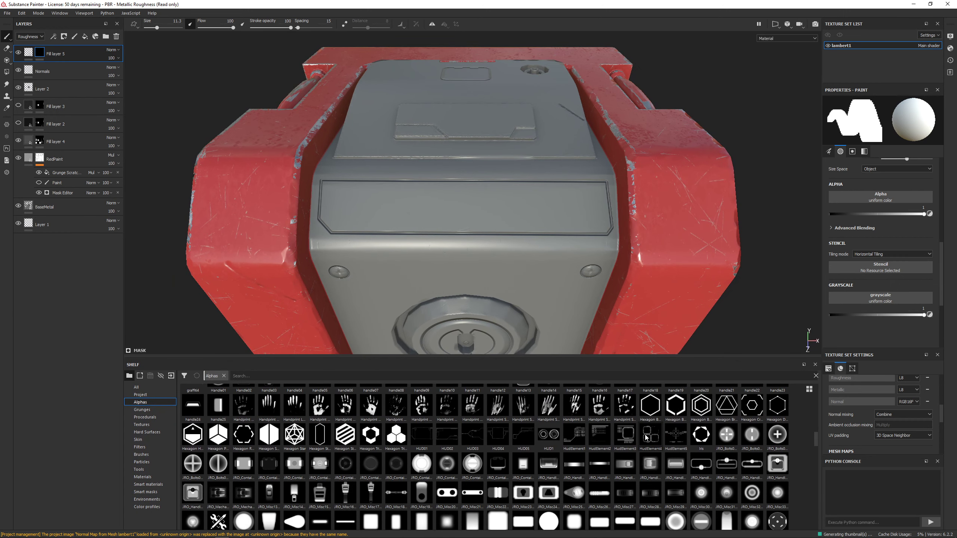
mouse_move(624, 436)
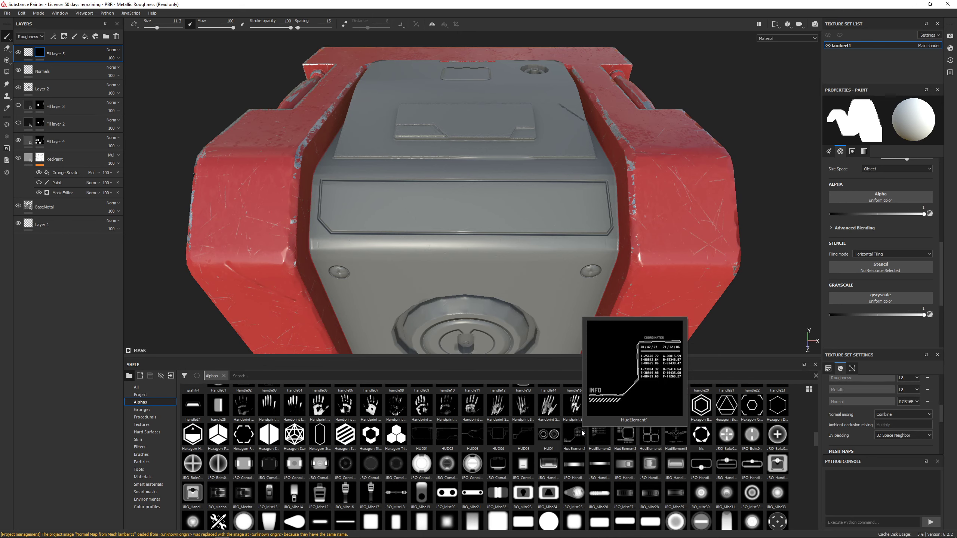
mouse_move(709, 466)
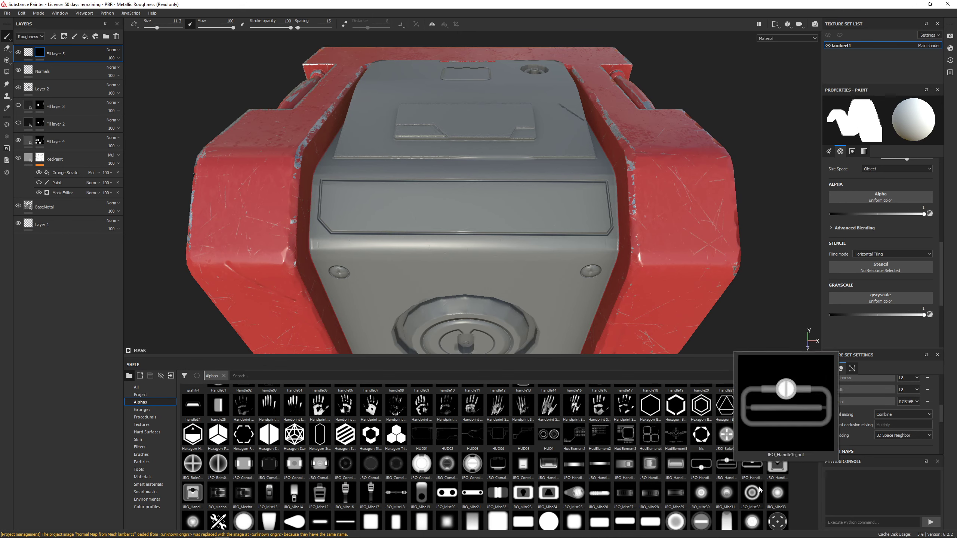
scroll(755, 496, "down", 3)
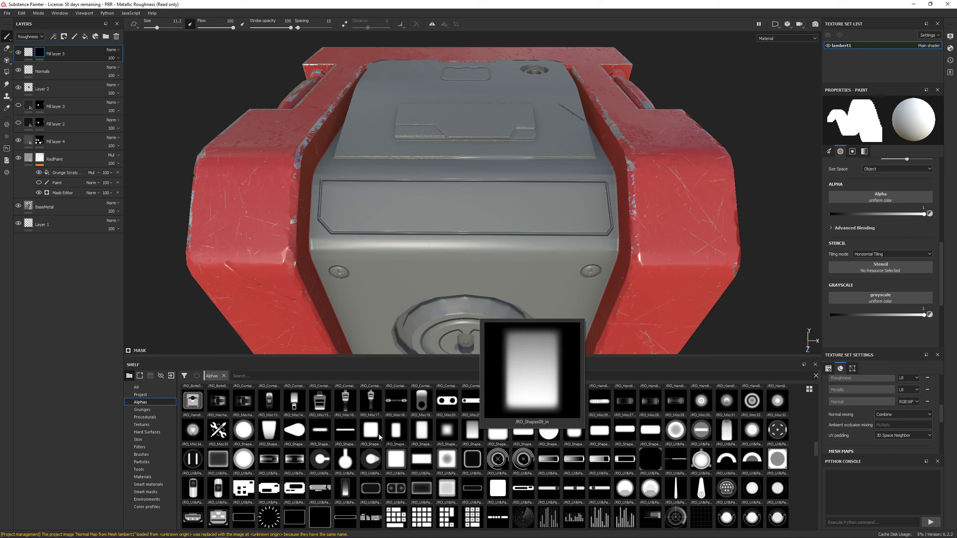
scroll(340, 436, "down", 3)
scroll(376, 448, "down", 3)
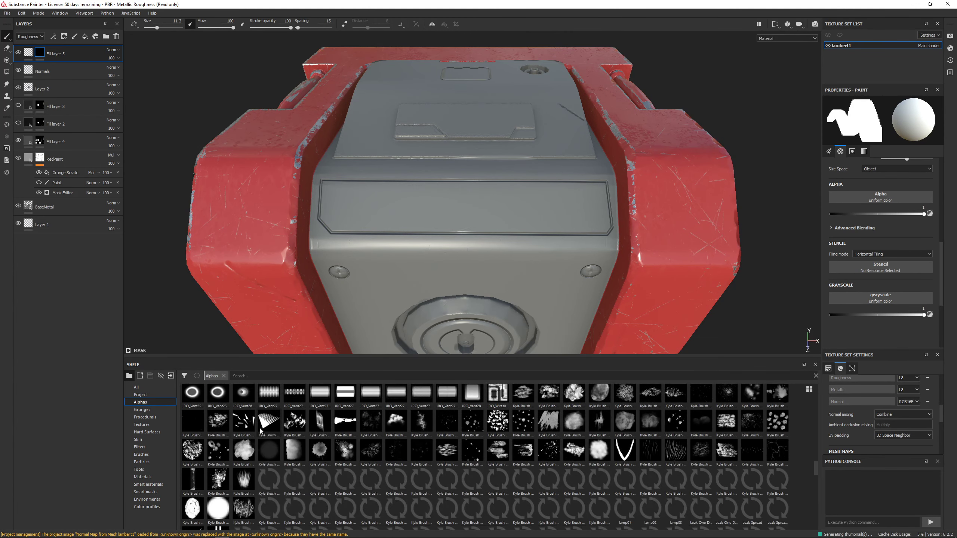
scroll(412, 460, "down", 5)
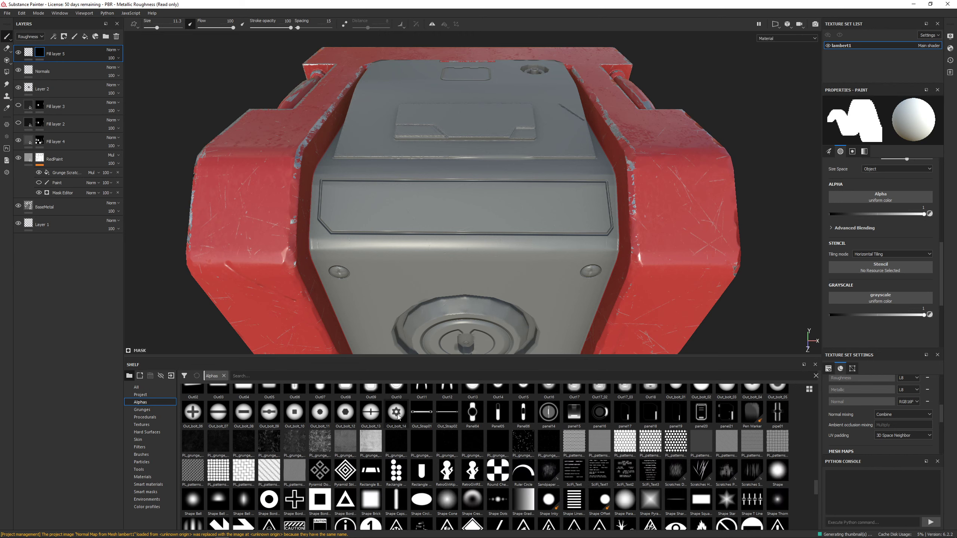
Assign Out_bolt_14 as the brush's stencil with No Tiling and shrink it to bolt size inside the grooved panel.
left_click_drag(396, 412, 858, 271)
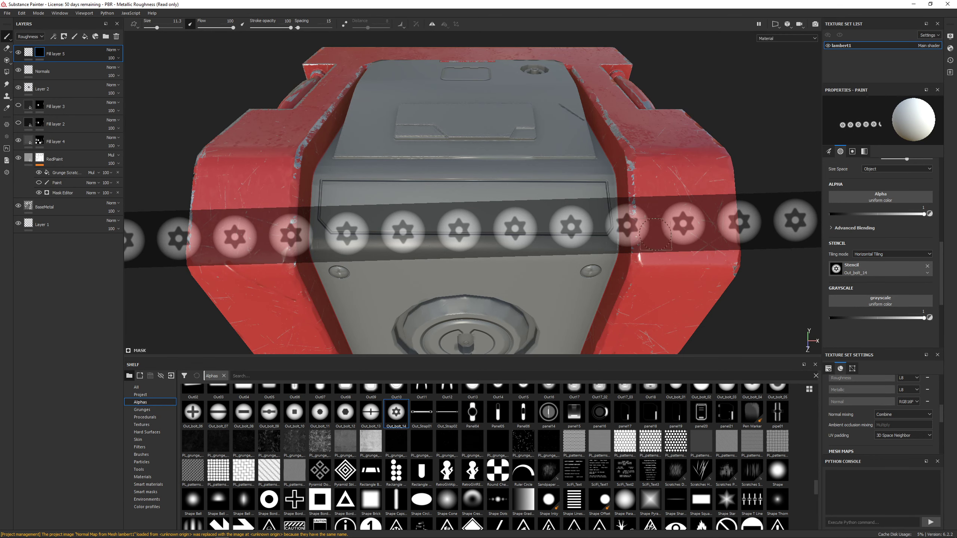
left_click(861, 254)
left_click(863, 265)
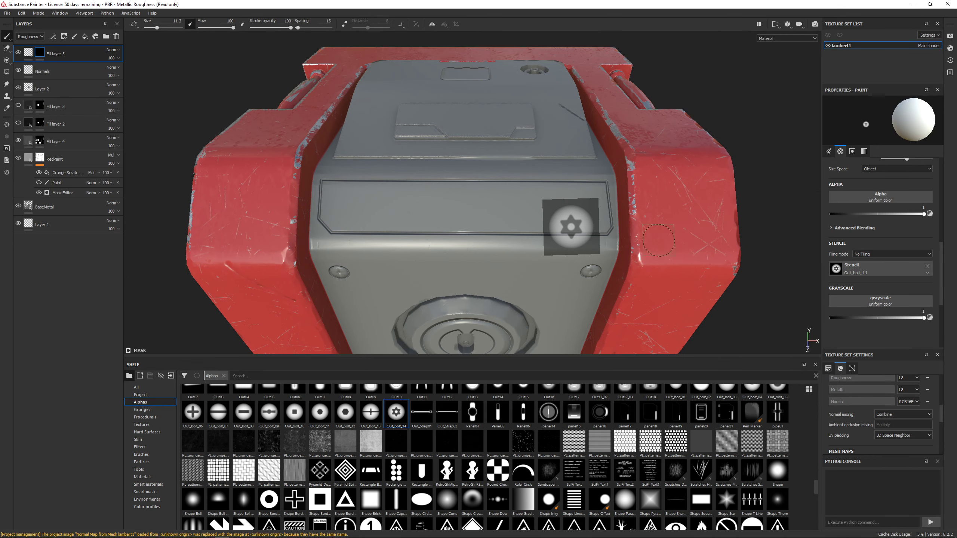
key("s")
right_click_drag(566, 213, 515, 167)
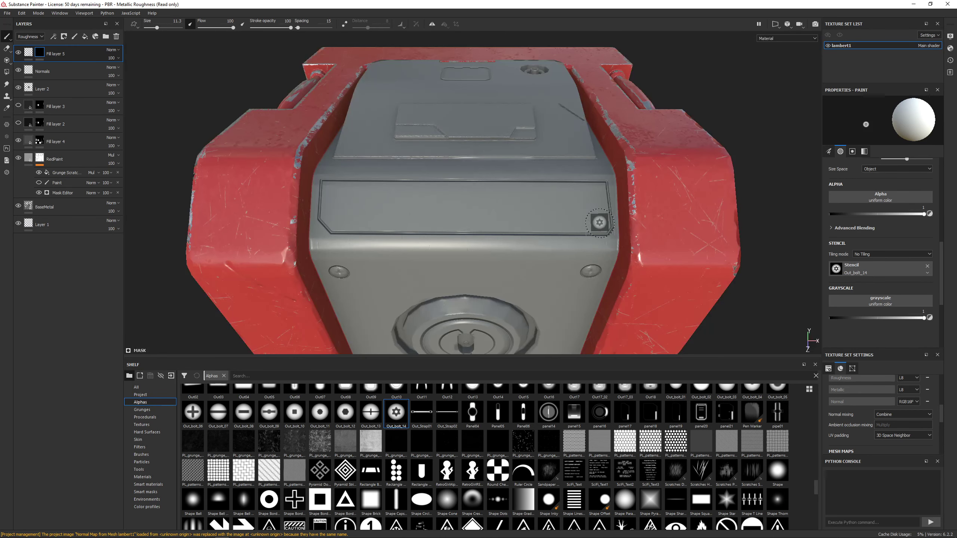
Paint two bolts through the stencil at one end of the grooved panel and inspect them up close.
left_click(596, 222)
left_click_drag(596, 222, 643, 277, "alt")
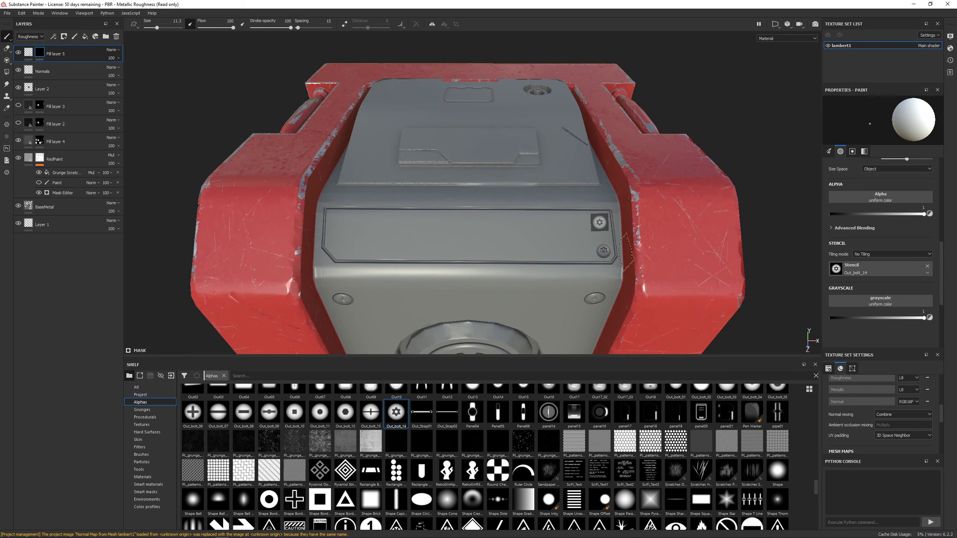
left_click(602, 222)
left_click_drag(602, 222, 667, 246, "alt")
scroll(667, 246, "up", 3)
middle_click_drag(667, 247, 597, 263, "alt")
mouse_move(598, 263)
left_mouse_down("alt")
mouse_move(482, 223)
mouse_move(594, 266)
left_mouse_up("alt")
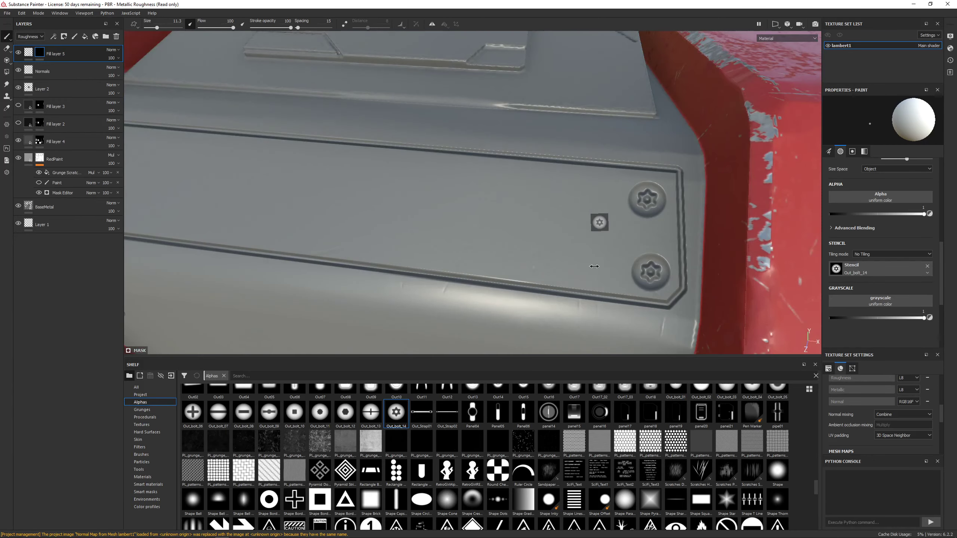
Undo the two stencil-painted bolts and remove the Out_bolt_14 stencil from the brush.
scroll(530, 276, "down", 5)
mouse_move(530, 275)
left_mouse_down("alt")
mouse_move(617, 240)
mouse_move(525, 261)
left_mouse_up("alt")
key("ctrl+z")
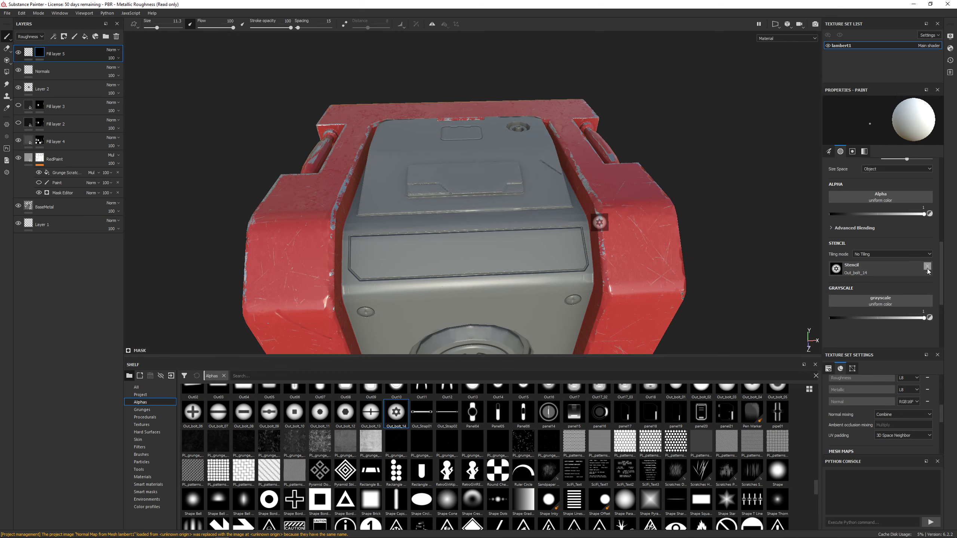
left_click(928, 268)
Assign Out_bolt_14 as the mask brush's alpha.
scroll(878, 217, "up", 5)
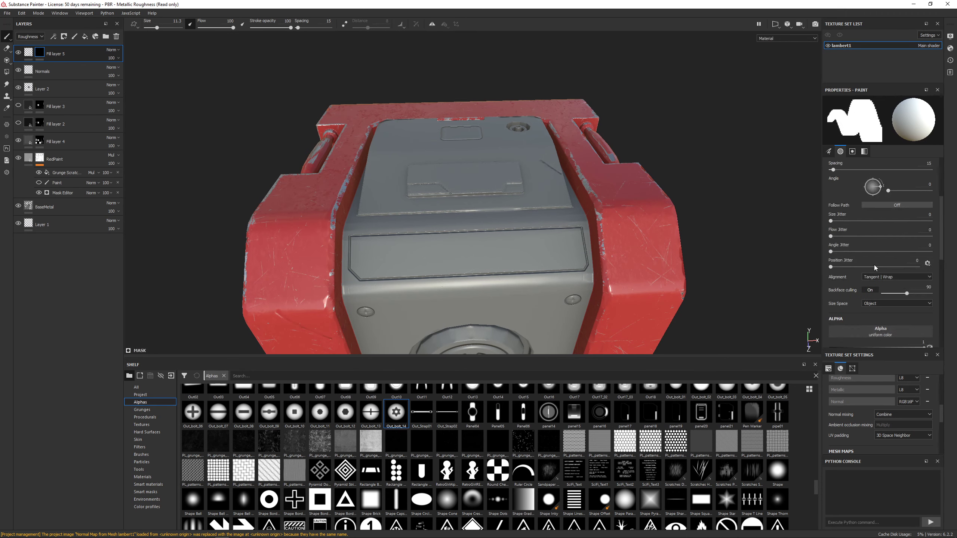
scroll(874, 266, "down", 3)
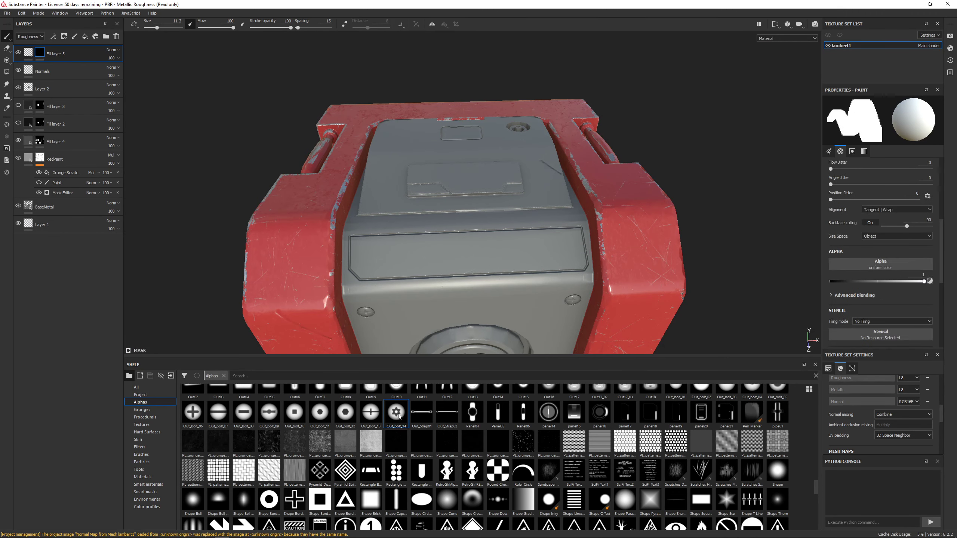
mouse_move(398, 415)
left_mouse_down()
mouse_move(896, 269)
mouse_move(881, 262)
left_mouse_up()
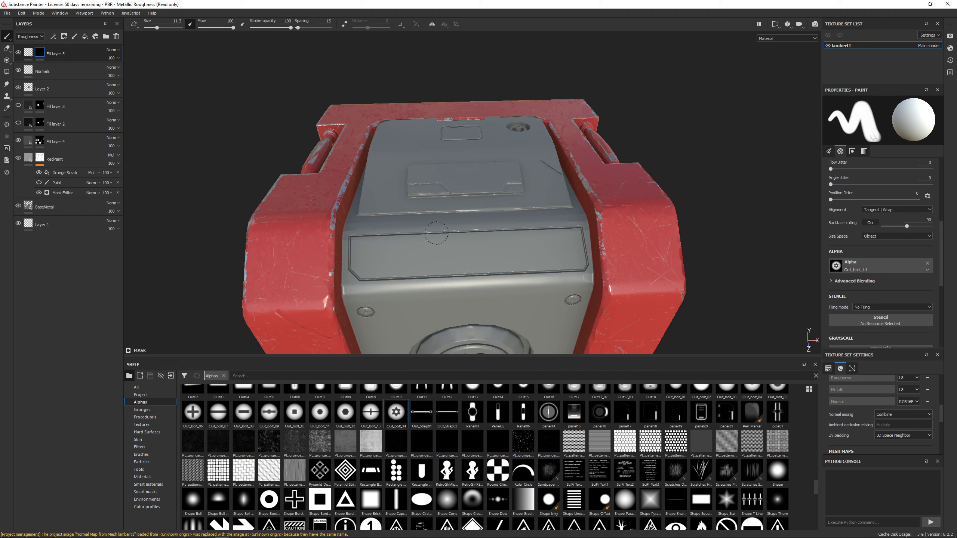
Set the height of Fill layer 5 to -0.2840.
left_click(29, 54)
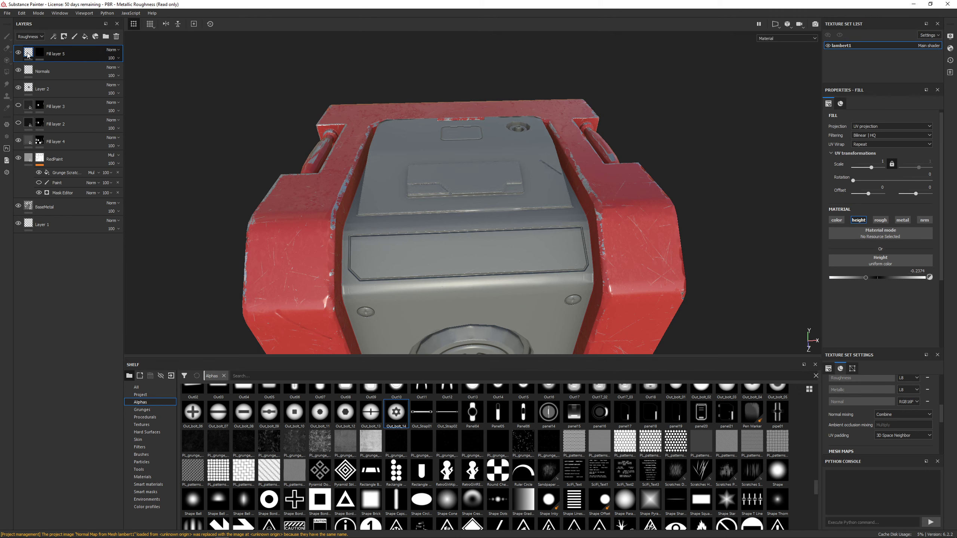
mouse_move(27, 54)
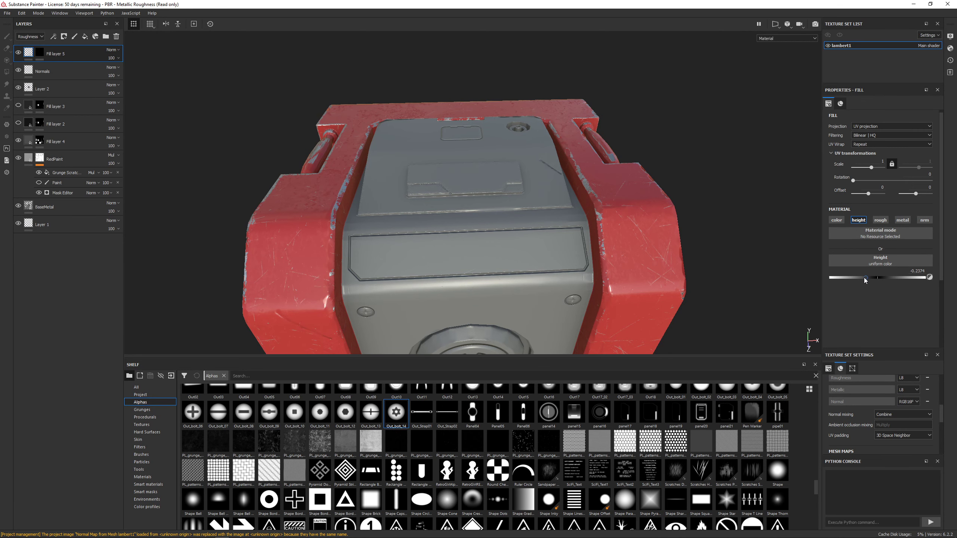
mouse_move(865, 279)
left_mouse_down()
mouse_move(893, 278)
mouse_move(853, 280)
mouse_move(865, 279)
left_mouse_up()
scroll(535, 198, "up", 2)
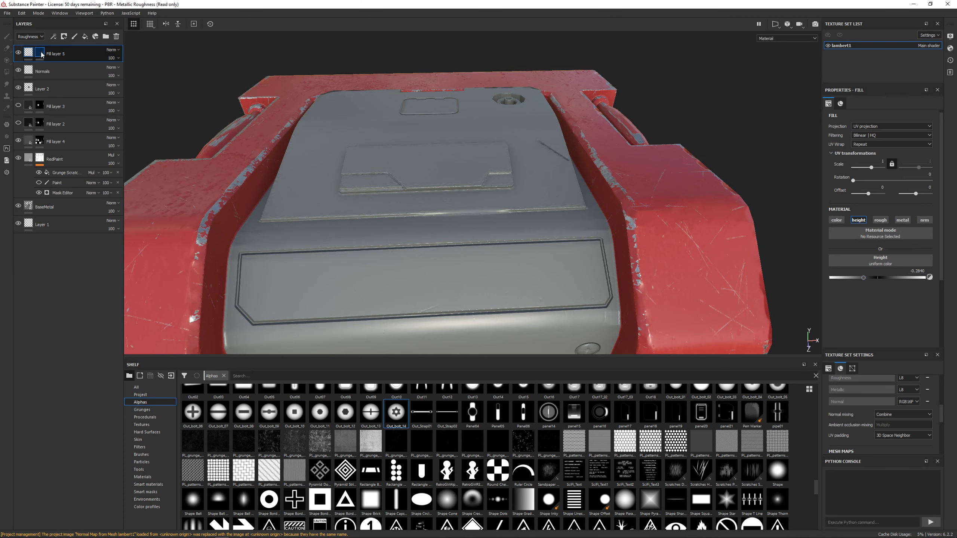
Reduce the brush size to about 5.21 and stamp bolts in the corners of the grooved panel on Fill layer 5's mask.
key("1")
left_click_drag(603, 271, 618, 241, "alt")
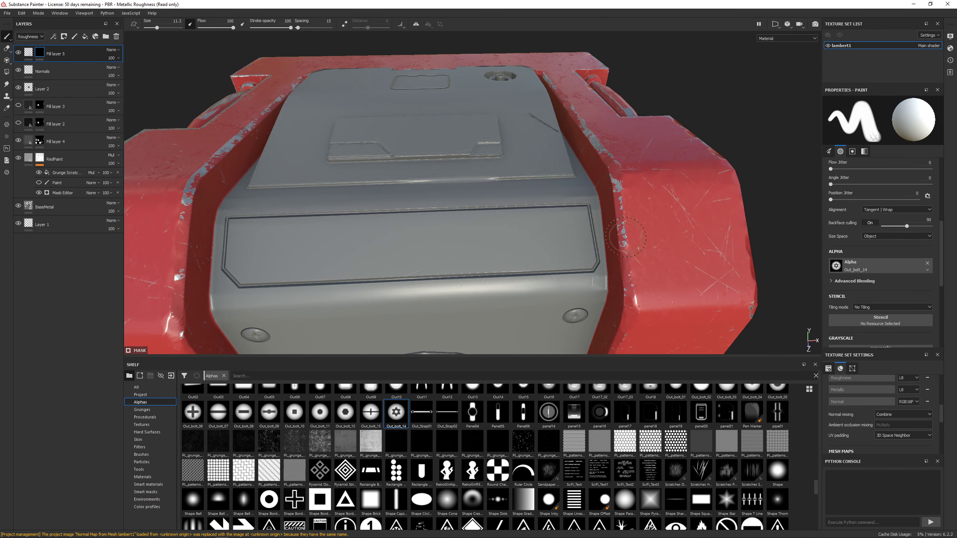
key("bracketleft")
key("bracketleft")
key("bracketleft")
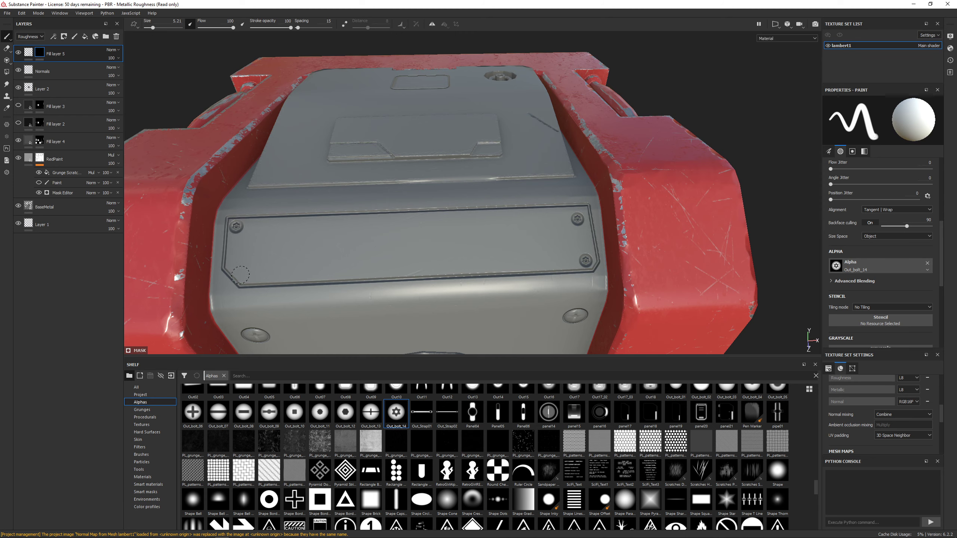
Examine the corner bolts on the grooved panel and the crate's front face from several angles.
scroll(315, 293, "down", 2)
left_click_drag(316, 294, 467, 241, "alt")
scroll(468, 241, "down", 3)
middle_click_drag(471, 233, 471, 173, "alt")
left_click_drag(472, 172, 417, 186, "alt")
scroll(441, 230, "up", 4)
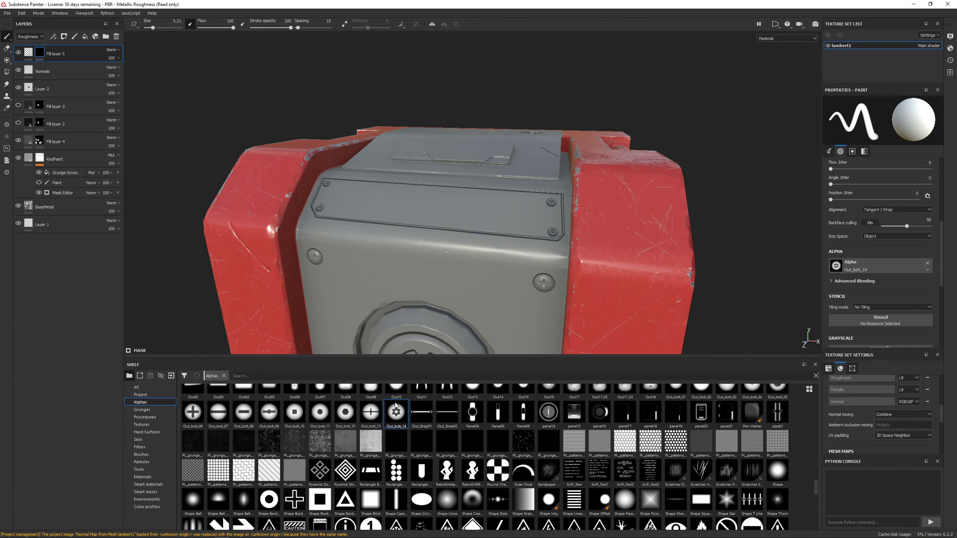
left_click_drag(607, 289, 541, 301, "alt")
scroll(542, 194, "up", 2)
left_click_drag(542, 194, 339, 159, "alt")
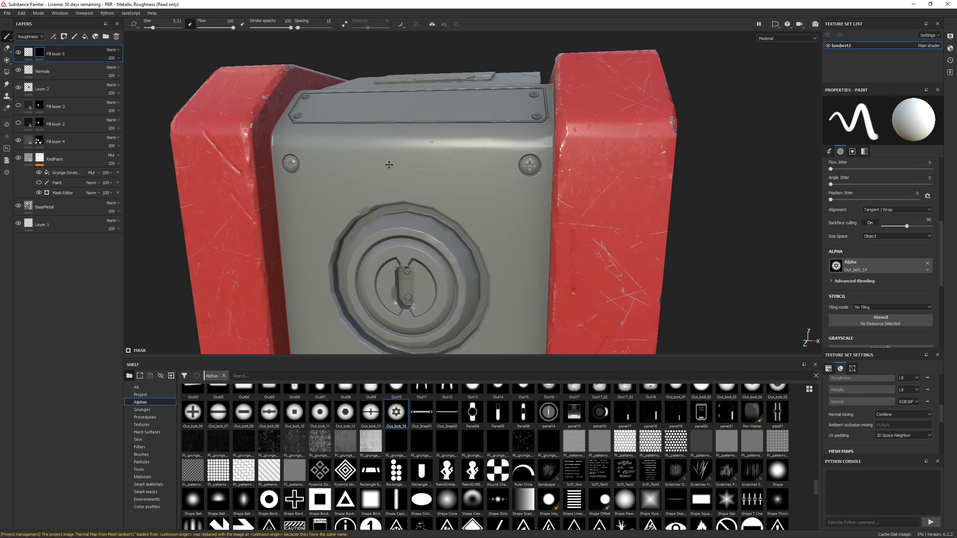
Add a fill layer at the top of the stack and set its base color to mustard yellow (R 0.457, G 0.327, B 0.045).
left_click(85, 37)
right_click(55, 55)
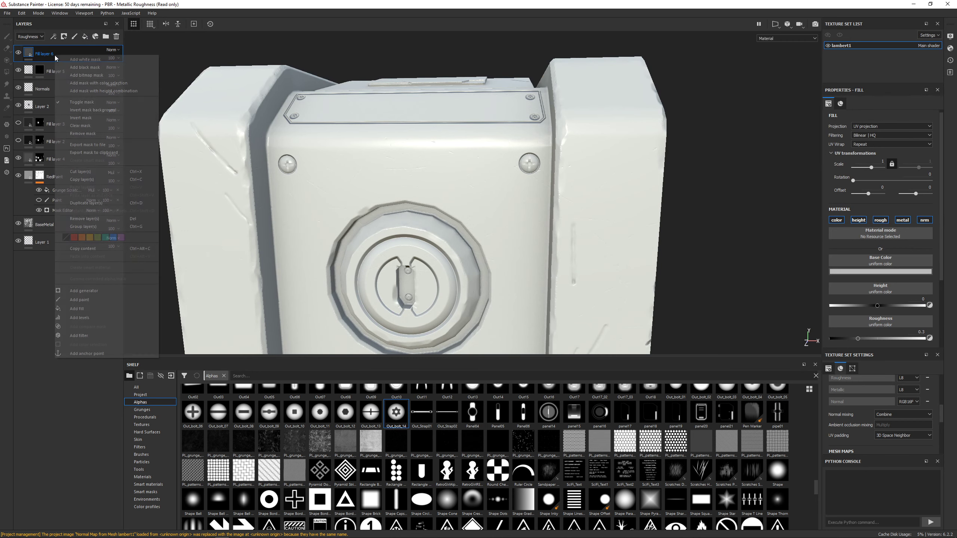
left_click(527, 171)
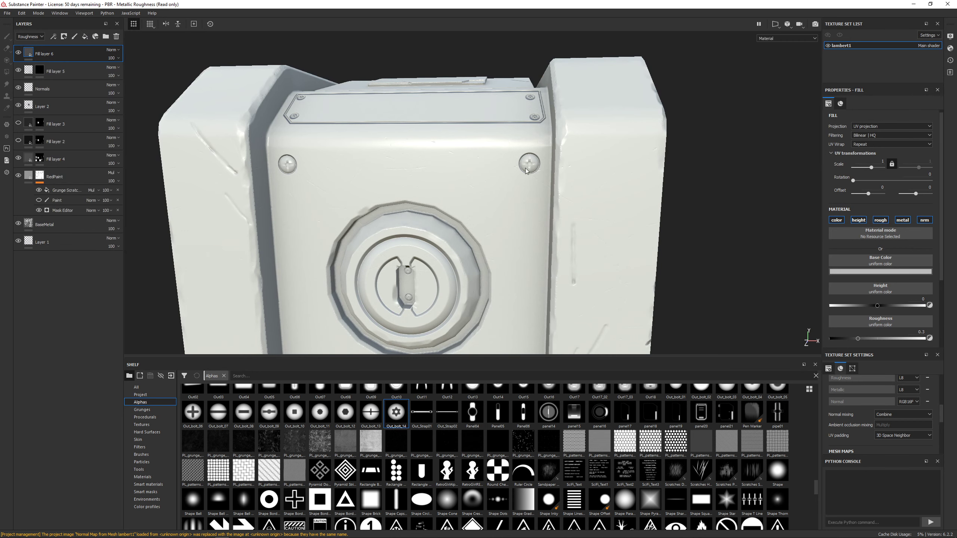
left_click(865, 271)
left_click(851, 290)
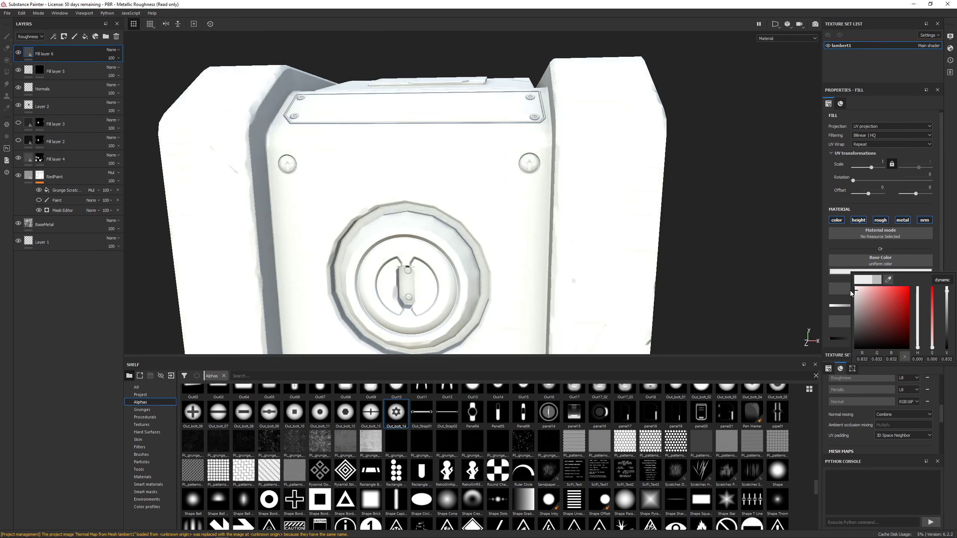
left_click(857, 298)
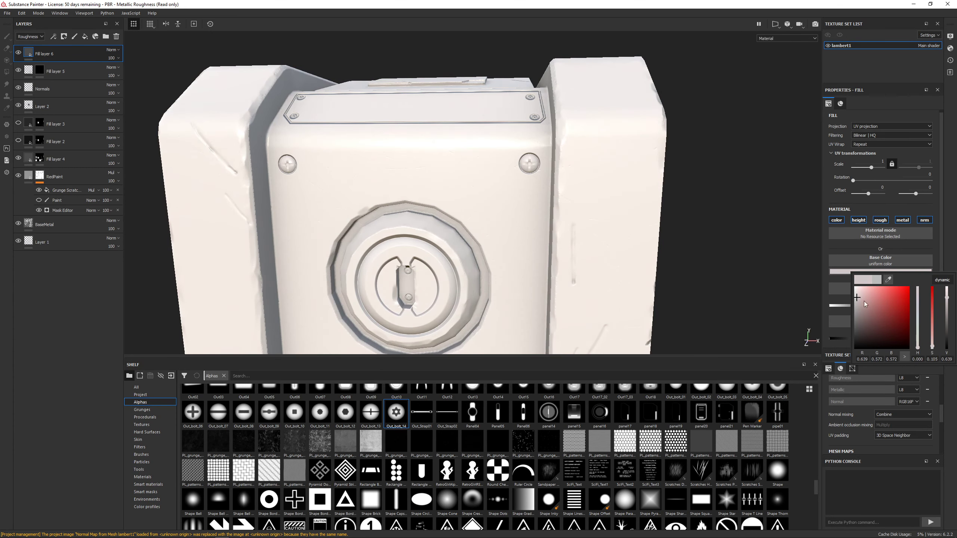
mouse_move(917, 347)
left_mouse_down()
mouse_move(919, 321)
mouse_move(923, 344)
left_mouse_up()
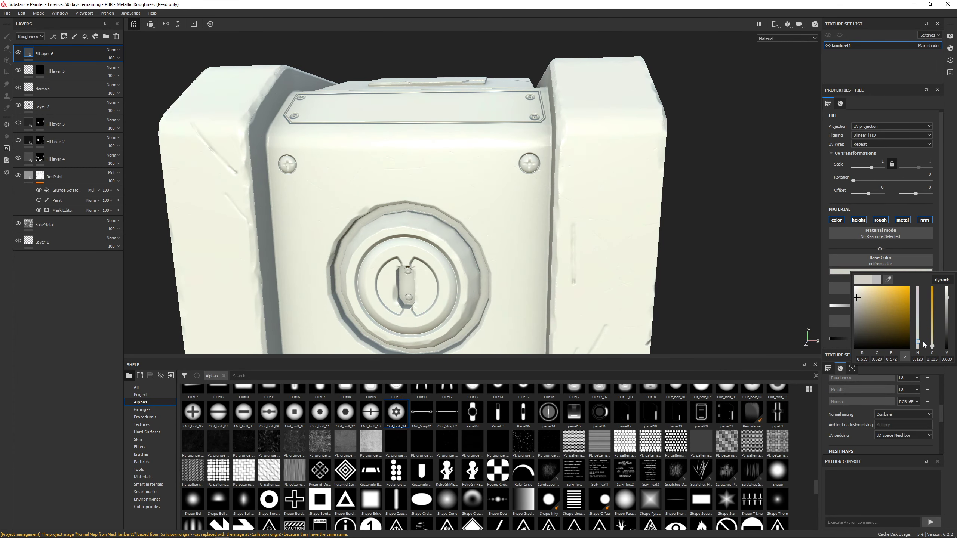
left_click(876, 295)
left_click_drag(885, 290, 889, 305)
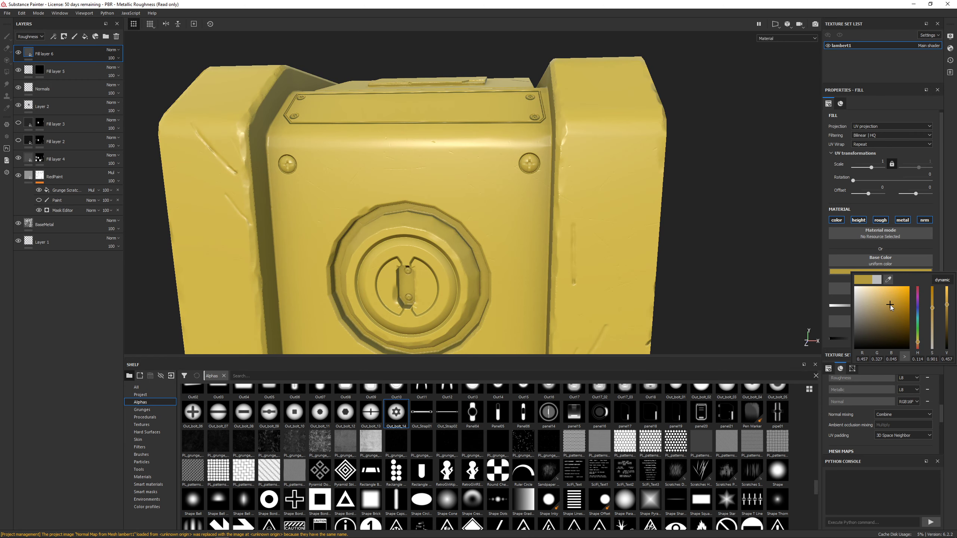
Add a black mask to the yellow fill layer and enlarge the mask brush to about 15.67.
right_click(86, 52)
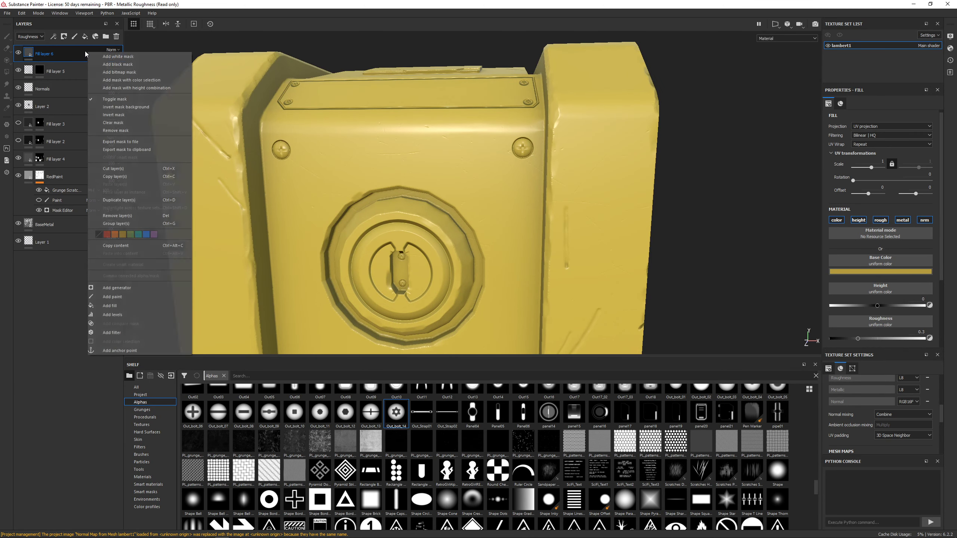
left_click(102, 64)
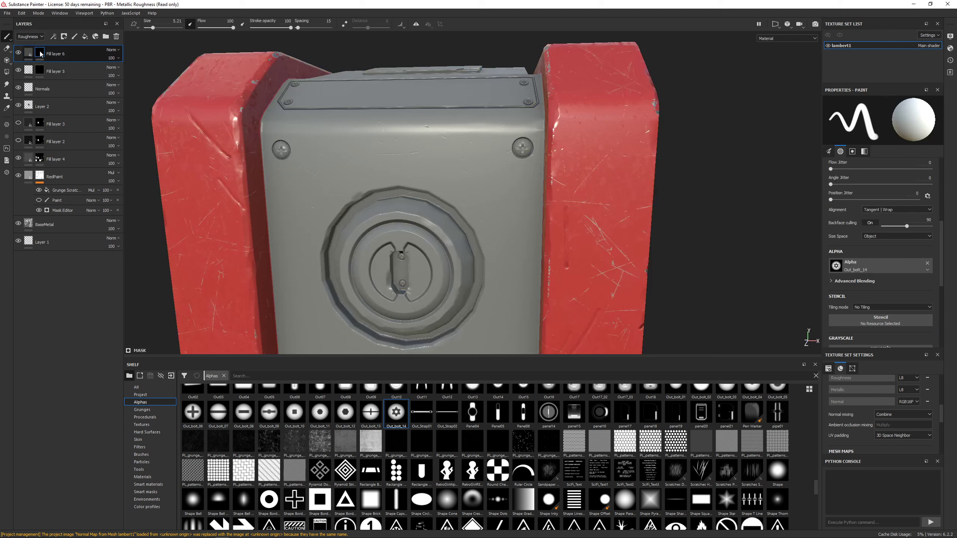
scroll(880, 303, "down", 1)
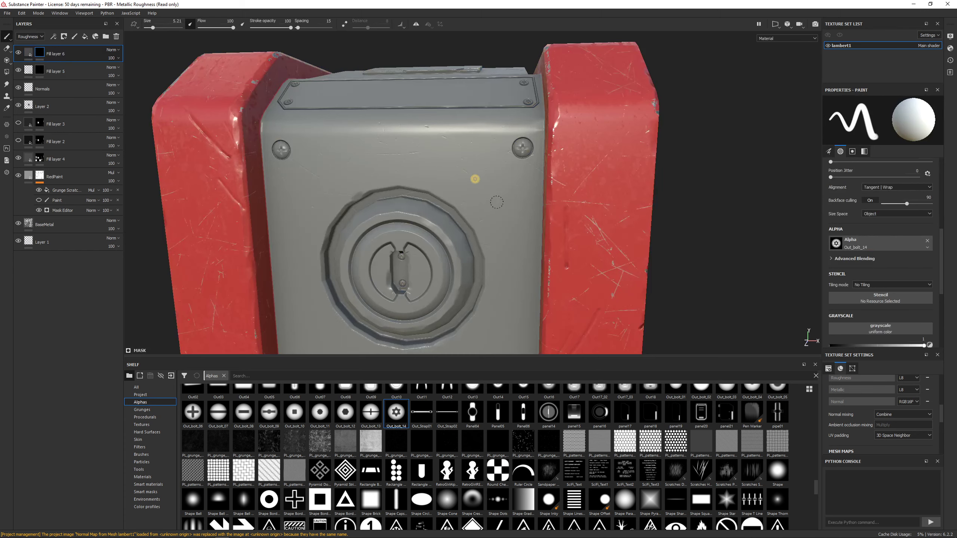
right_click_drag(477, 196, 496, 195, "ctrl")
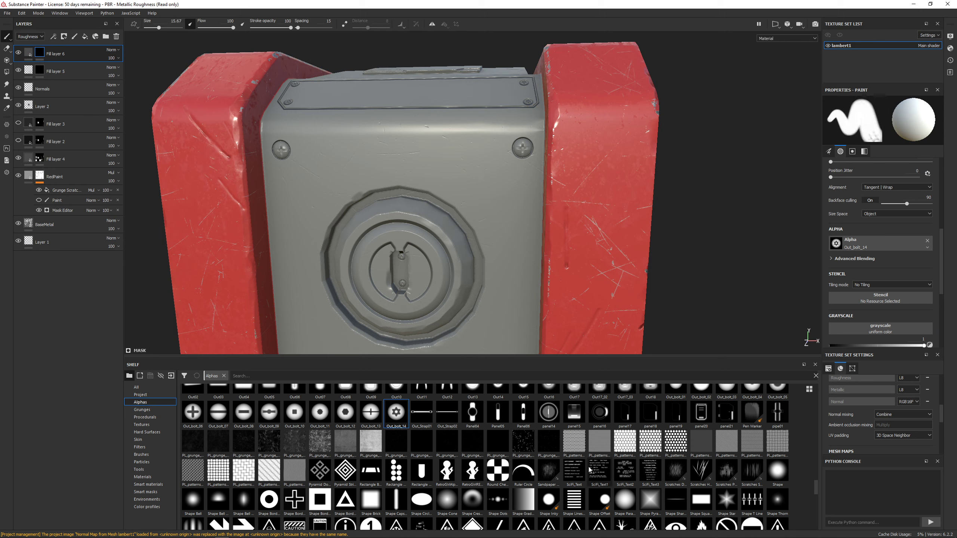
Clear the bolt alpha, assign SciFi_Text1 as the brush stencil and scale the stencil up over the crate.
mouse_move(599, 475)
mouse_move(654, 477)
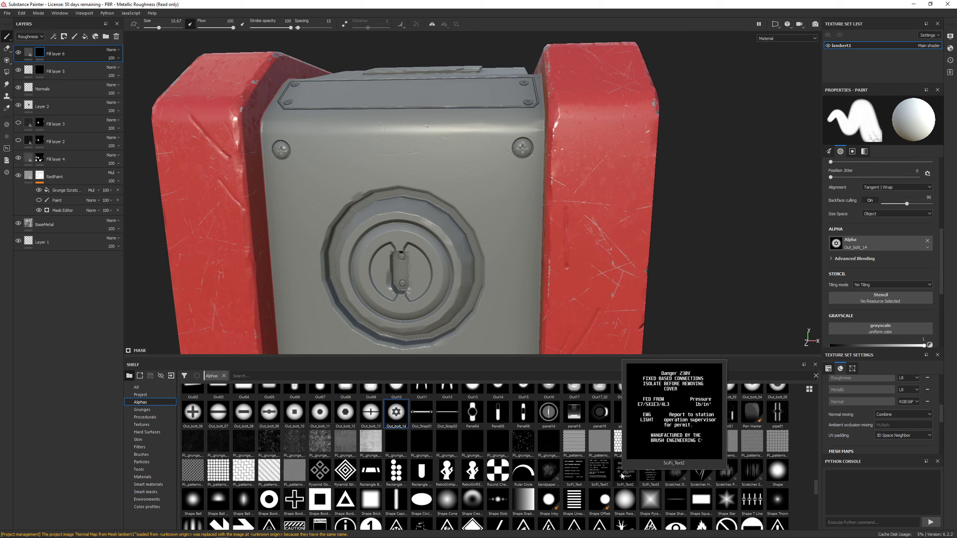
left_click(927, 240)
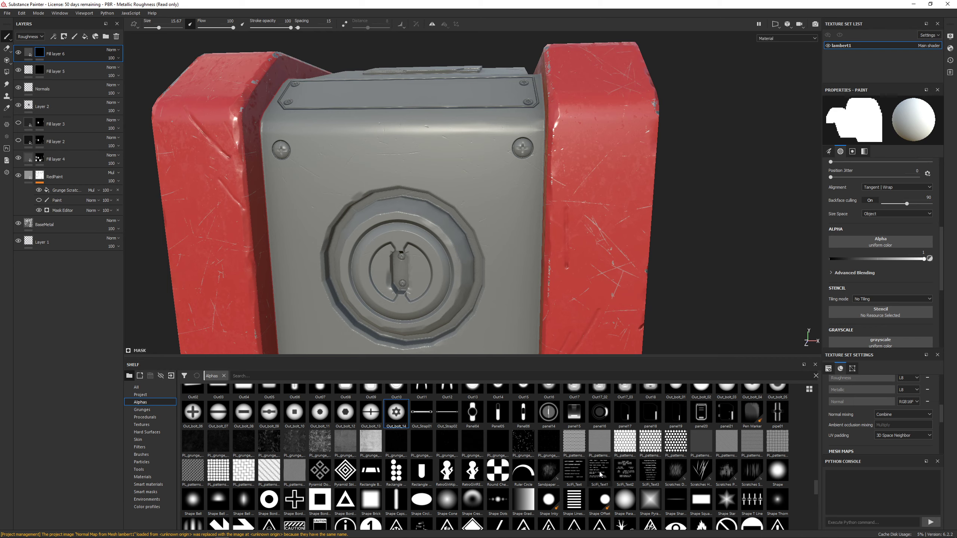
left_click_drag(601, 475, 874, 310)
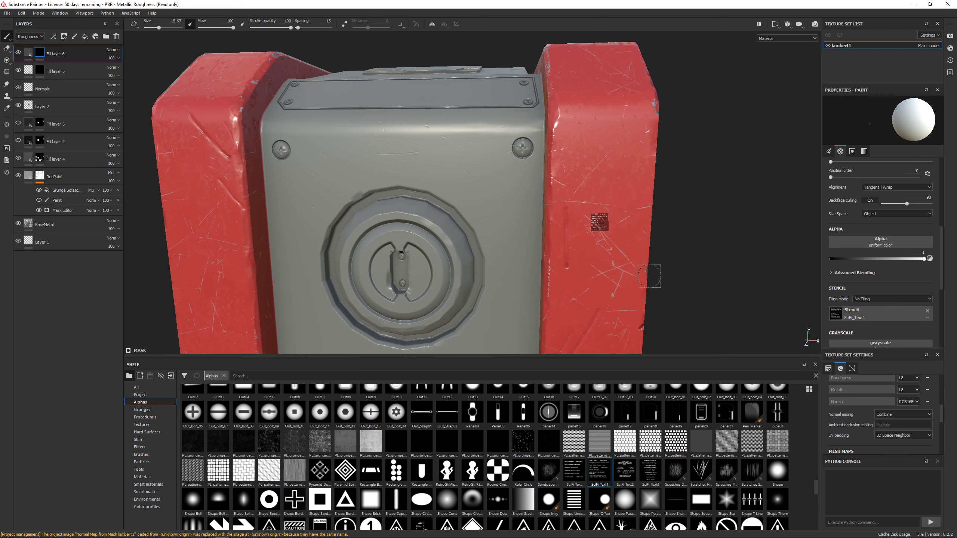
key("s")
right_click_drag(607, 257, 723, 305)
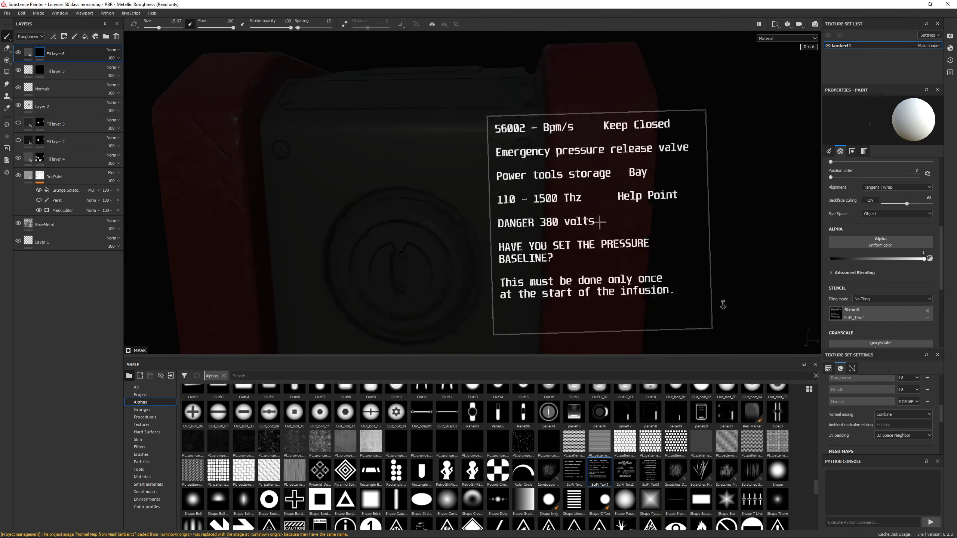
Place and scale the text stencil over the lower corner of the crate side with the space-woman artwork.
left_click_drag(723, 305, 473, 266, "alt")
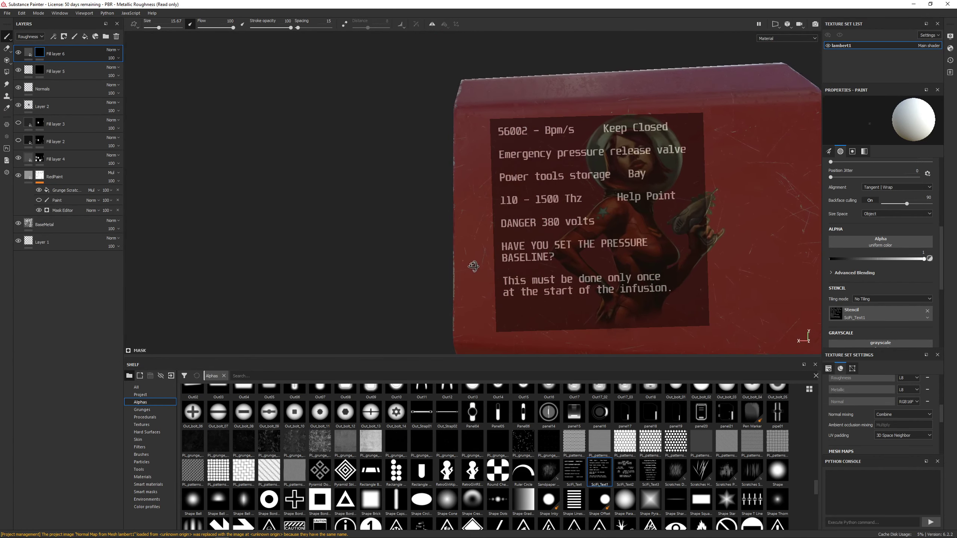
key("s")
left_click_drag(601, 222, 637, 219)
middle_click_drag(727, 244, 515, 237, "alt")
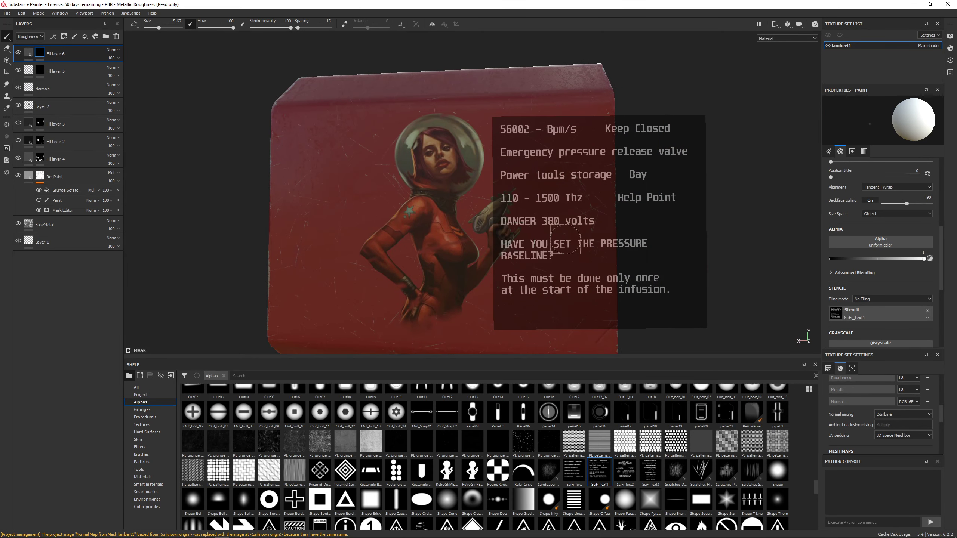
key("s")
middle_click_drag(607, 235, 551, 307)
left_click_drag(551, 306, 588, 297, "alt")
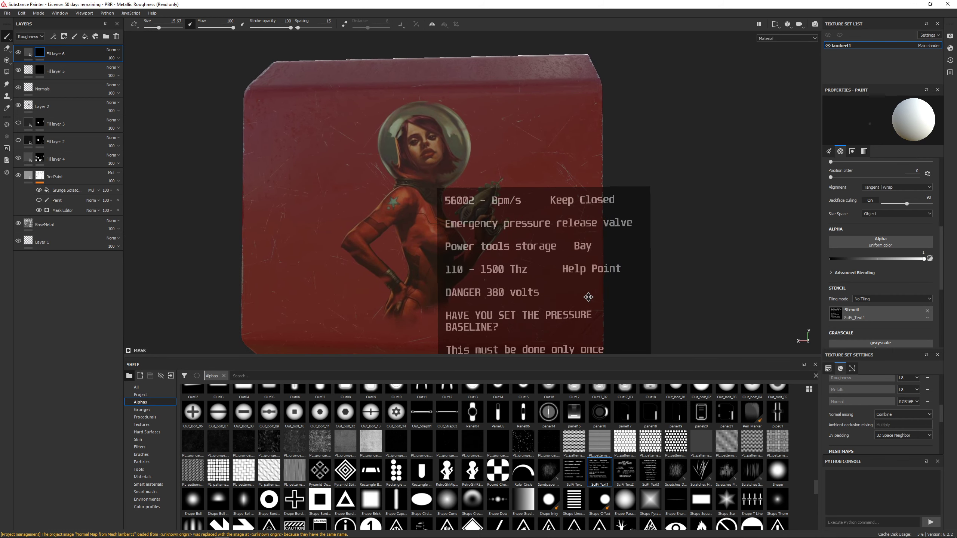
key("s")
right_click_drag(617, 264, 599, 249)
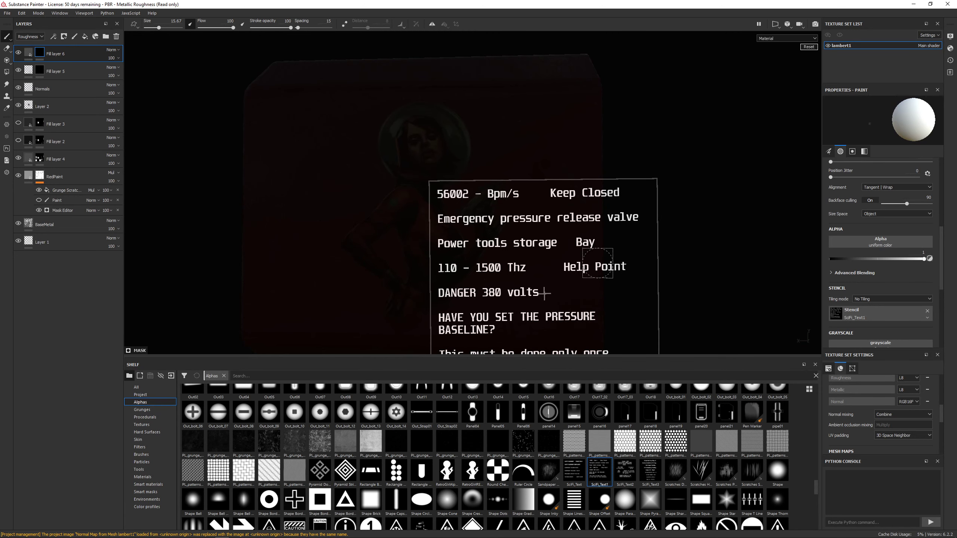
middle_click_drag(599, 249, 602, 257)
Try painting the stencil line "HAVE YOU SET THE PRESSURE BASELINE?" beside the artwork on Fill layer 6's mask.
left_click_drag(583, 312, 574, 311)
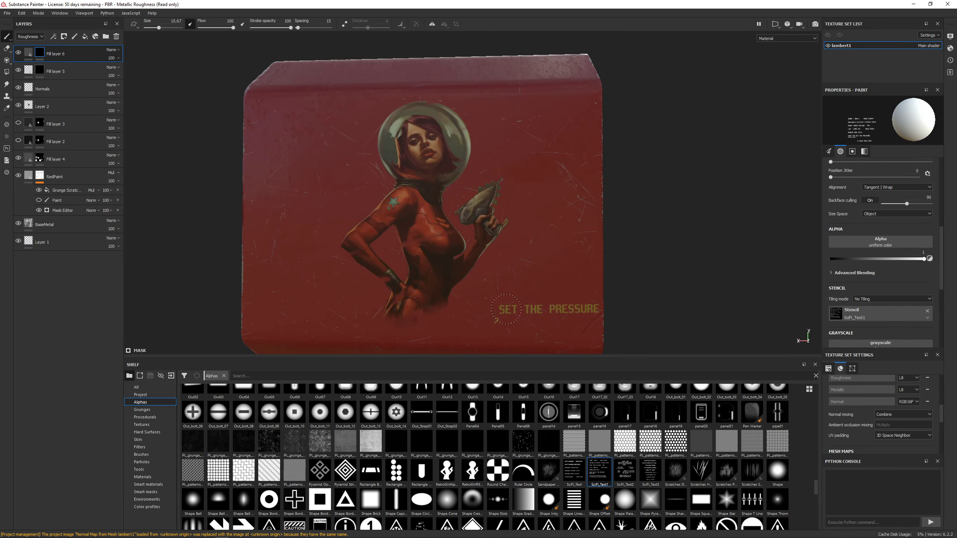
left_click_drag(507, 310, 432, 314)
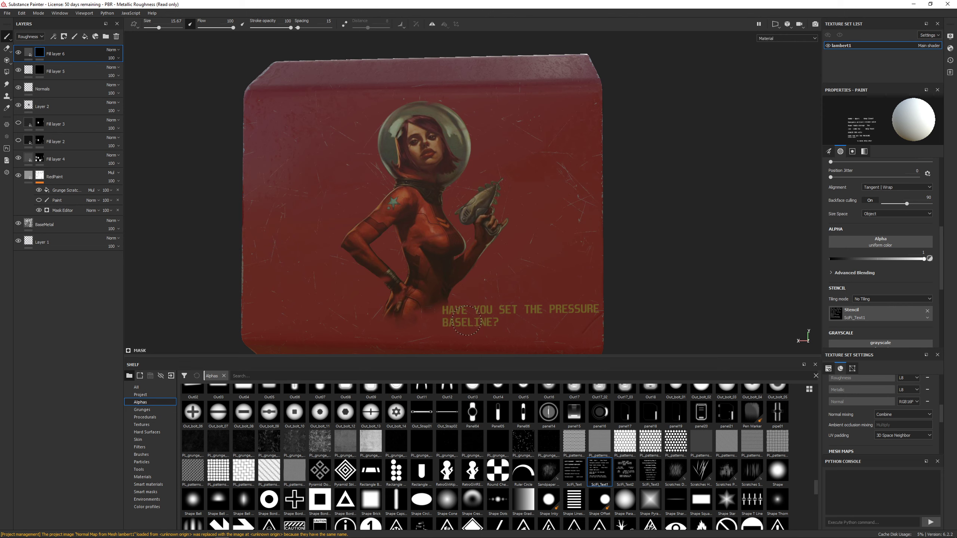
key("s")
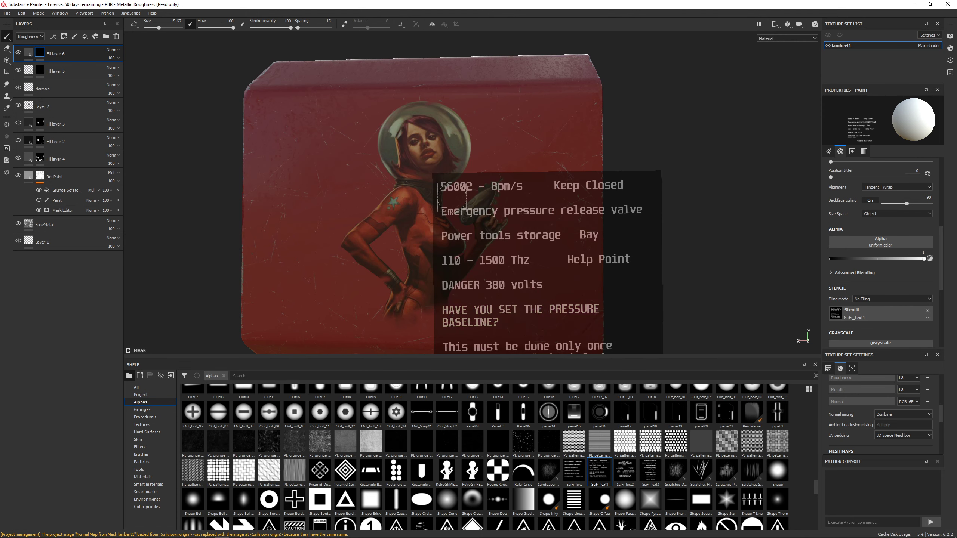
Set Fill layer 6's base color to a brighter yellow (R 0.986, G 0.693, B 0.061).
left_click(29, 53)
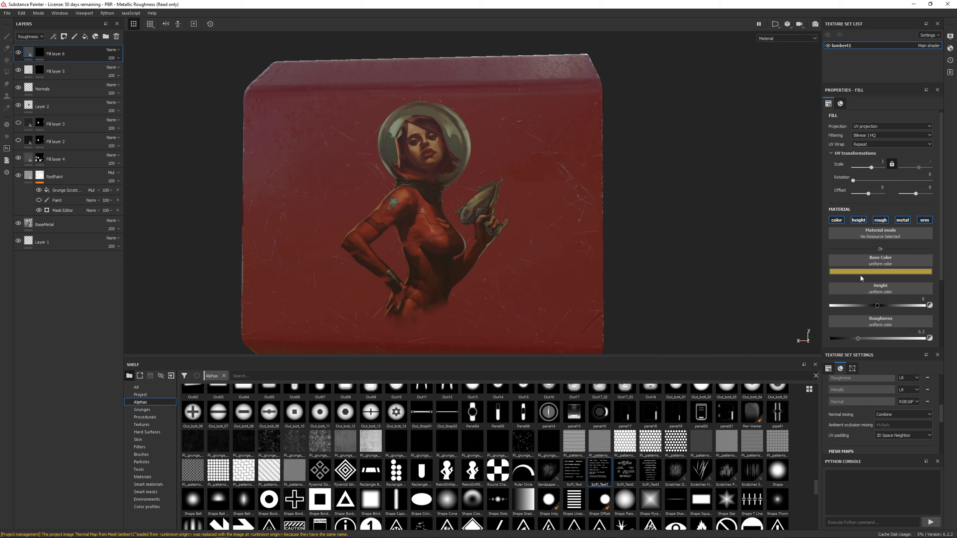
left_click(861, 272)
left_click(900, 290)
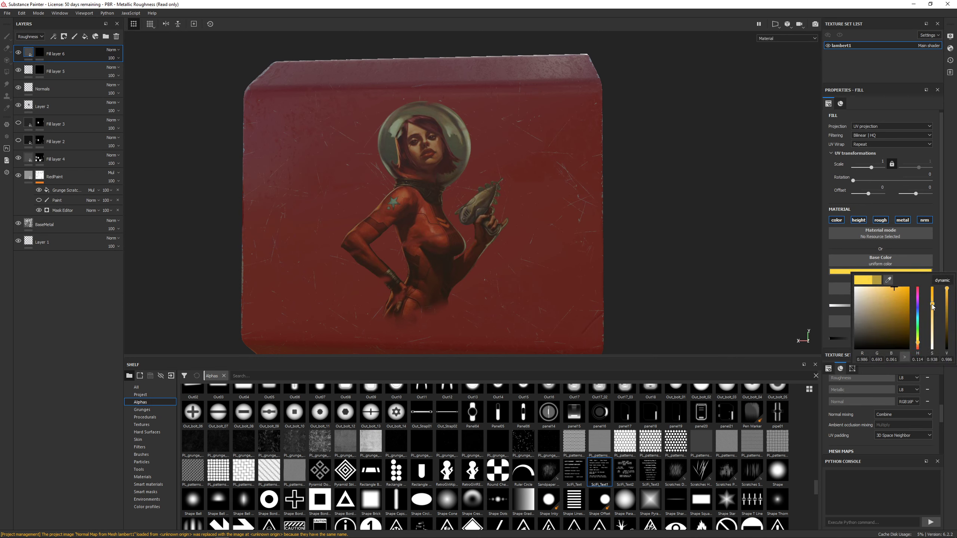
left_click_drag(543, 279, 540, 267, "alt")
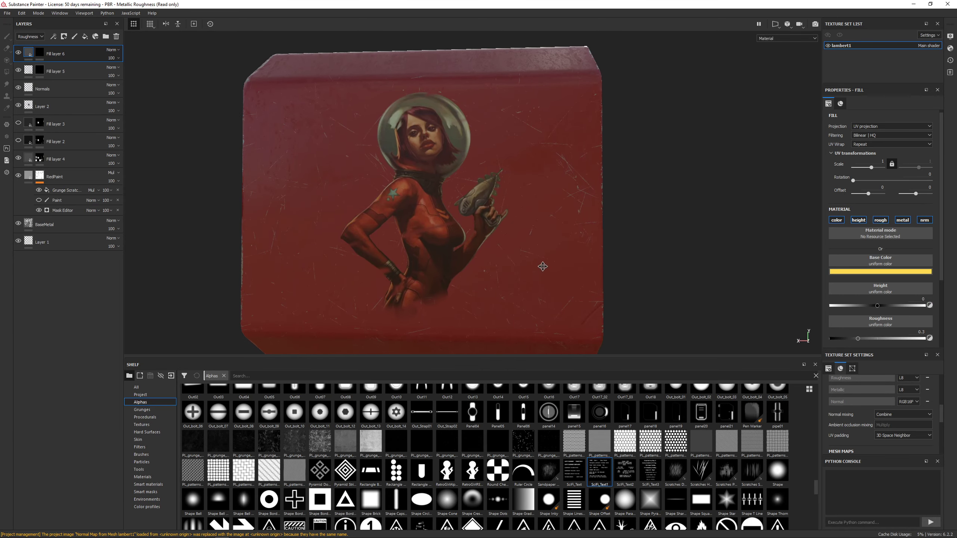
Enlarge the stencil and paint "HAVE YOU SET THE PRESSURE BASELINE?" across the bottom of the artwork on Fill layer 6's mask.
left_click(40, 55)
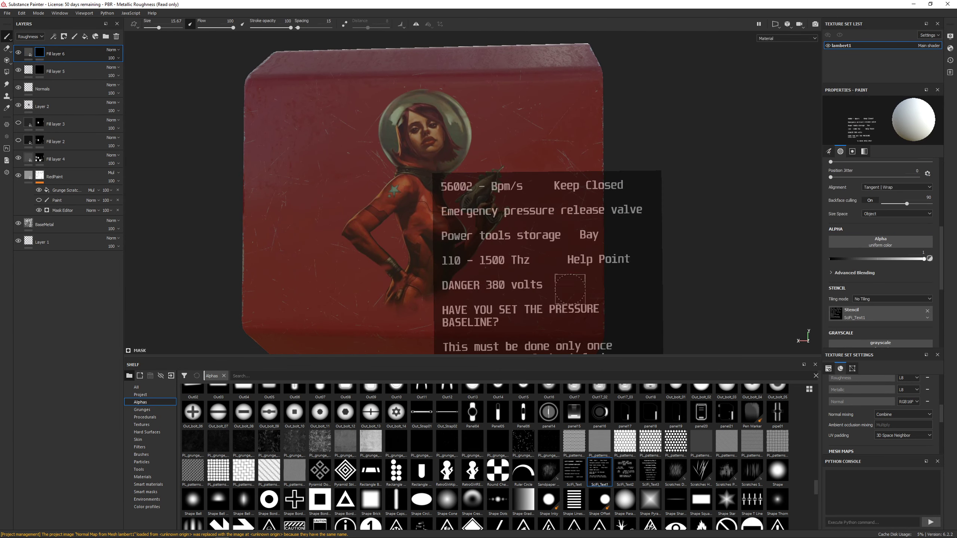
key("s")
right_click_drag(546, 285, 496, 262)
left_click_drag(555, 249, 559, 249)
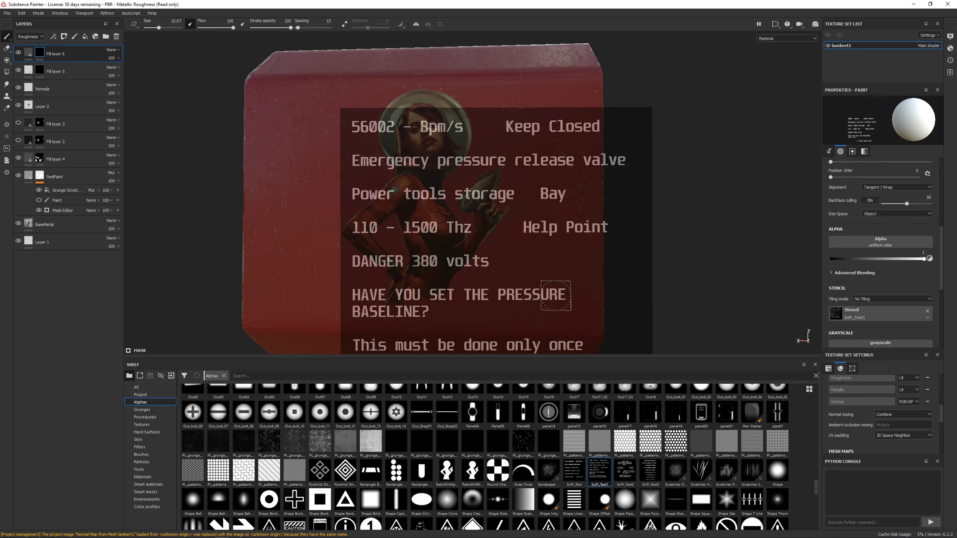
left_click_drag(565, 297, 353, 299)
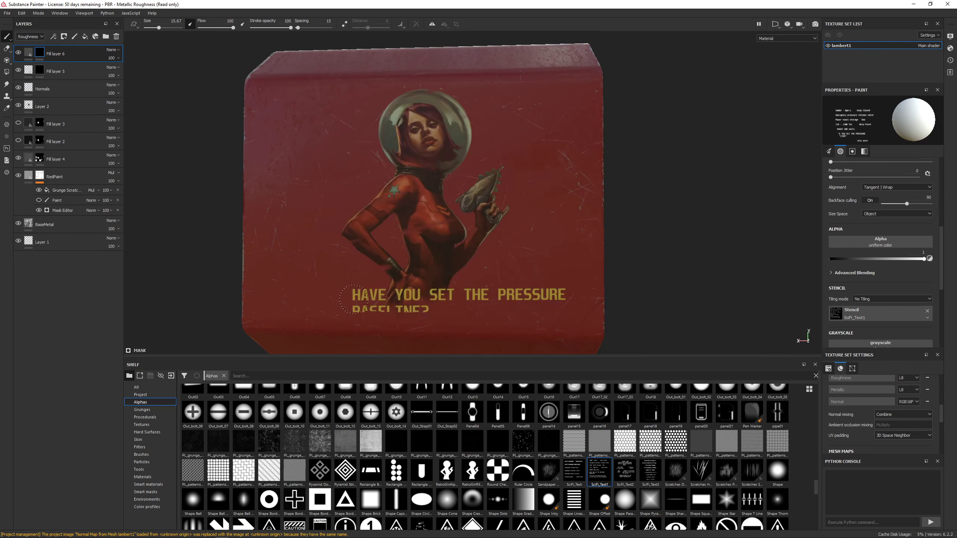
Fit the stencil over the grey panel, reduce the brush size to 6.41 and paint "DANGER 380 volts" below the round recess.
key("s")
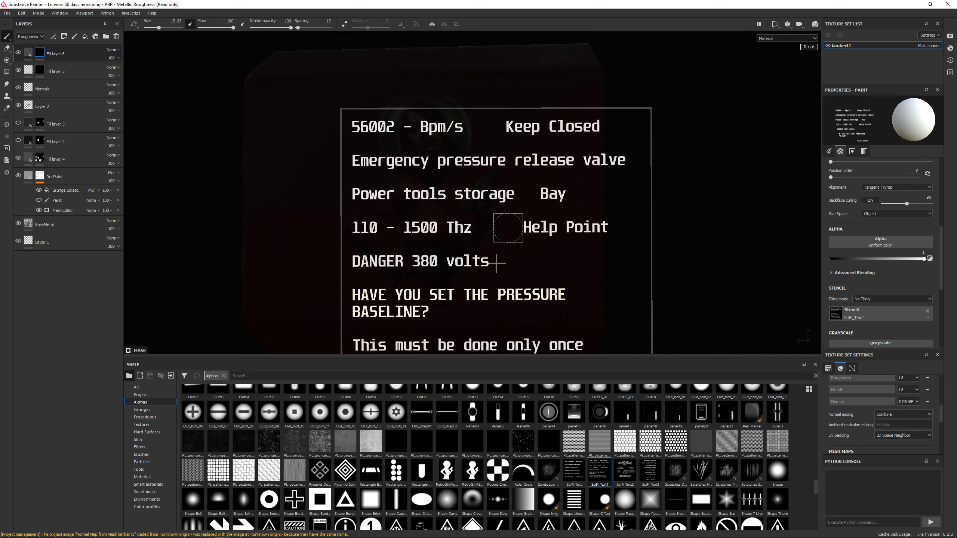
mouse_move(508, 228)
right_mouse_down()
mouse_move(499, 224)
mouse_move(511, 235)
right_mouse_up()
middle_click_drag(543, 235, 487, 206)
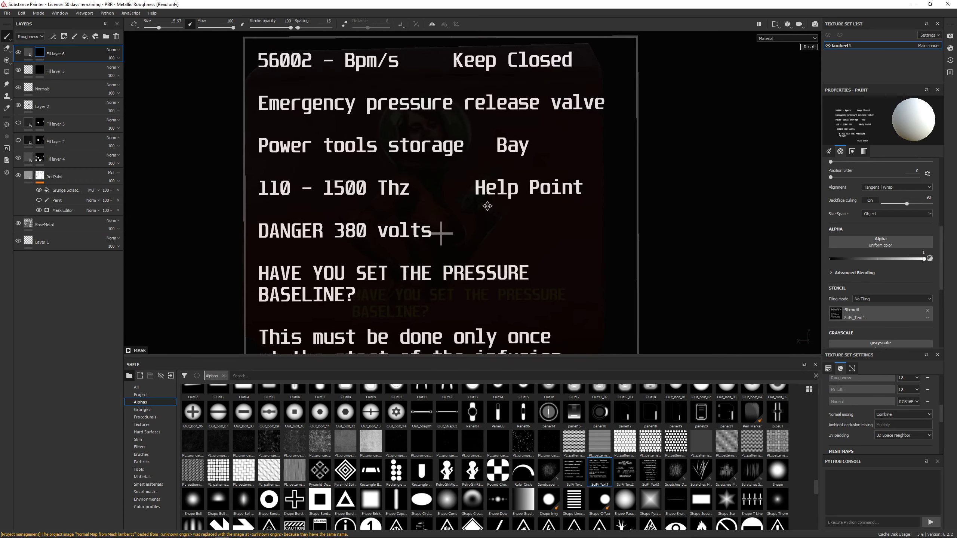
mouse_move(487, 206)
right_mouse_down()
mouse_move(465, 193)
mouse_move(439, 210)
right_mouse_up()
mouse_move(438, 210)
middle_mouse_down()
mouse_move(453, 240)
mouse_move(497, 137)
middle_mouse_up()
left_click_drag(490, 159, 601, 200, "alt")
key("s")
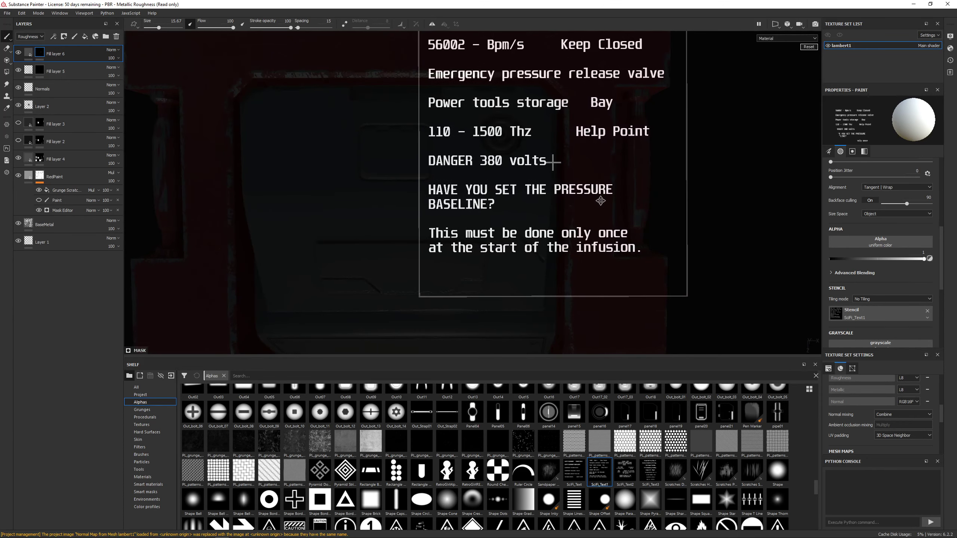
right_click_drag(601, 201, 559, 199)
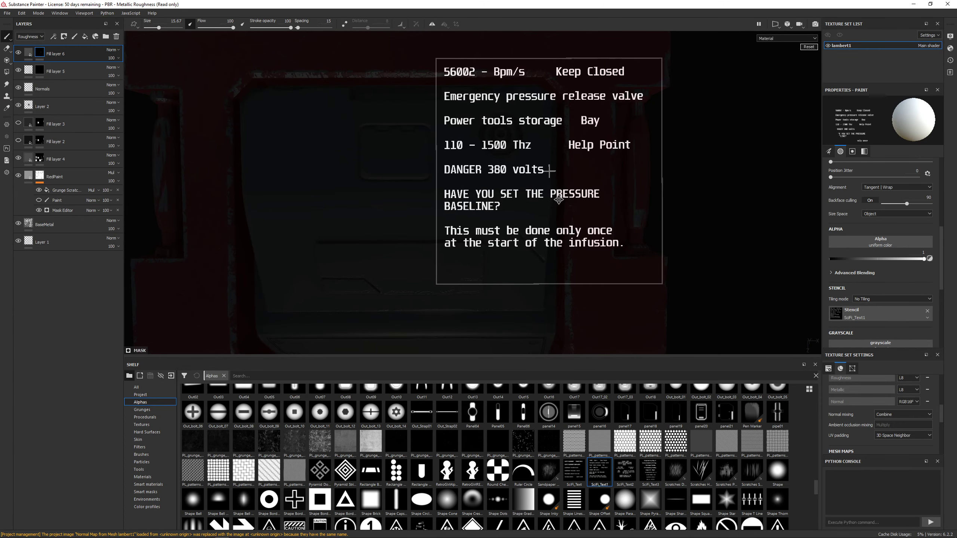
middle_click_drag(559, 199, 563, 198)
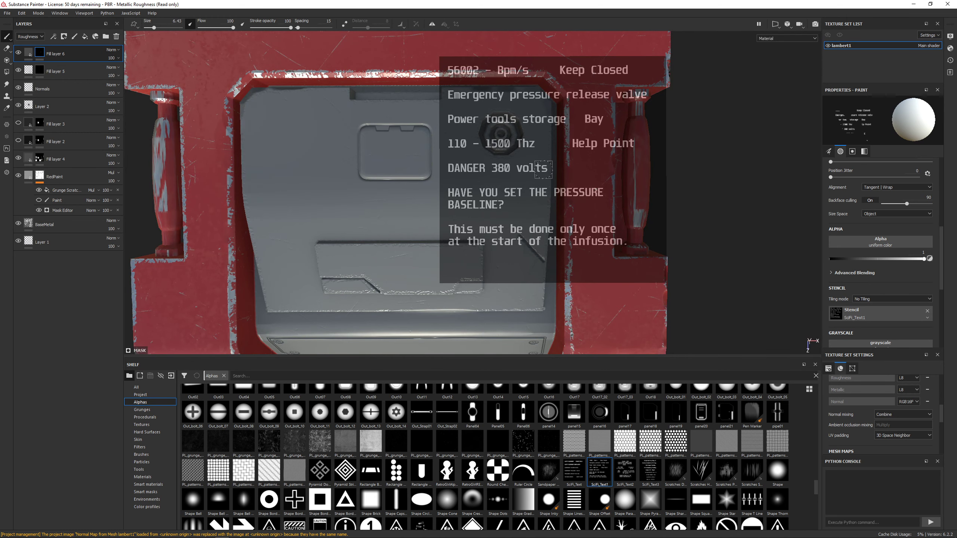
left_click_drag(545, 169, 525, 172)
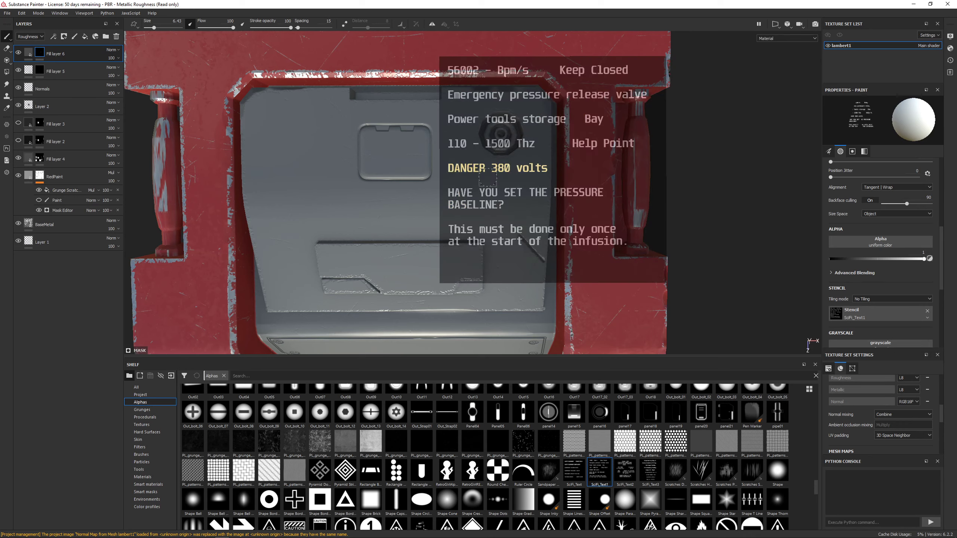
Remove the text stencil from the brush and frame the painted text below the space-woman artwork.
left_click(927, 311)
left_click_drag(490, 188, 596, 250, "alt")
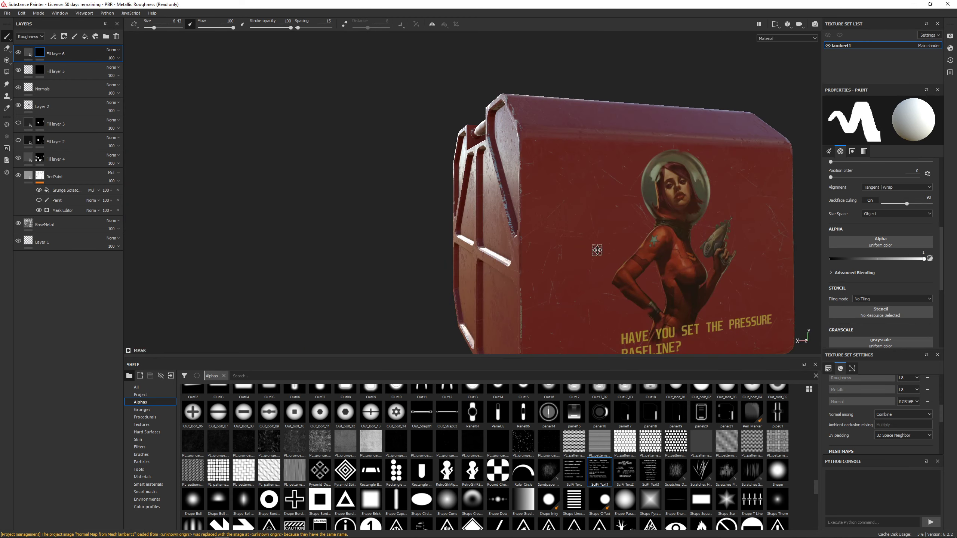
middle_click_drag(597, 250, 373, 128, "alt")
left_click_drag(373, 128, 394, 130, "alt")
scroll(508, 226, "up", 3)
middle_click_drag(509, 227, 501, 205, "alt")
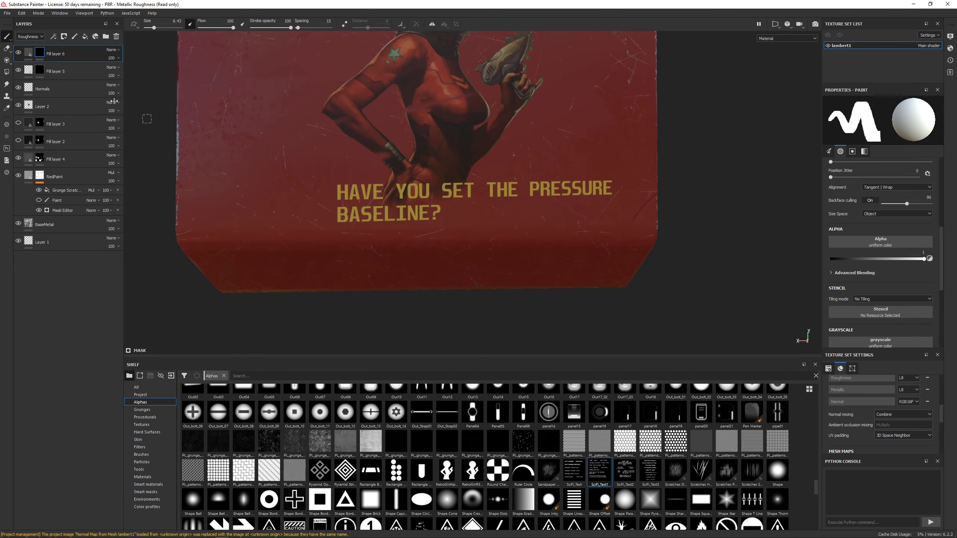
left_click(41, 55)
mouse_move(892, 259)
left_mouse_down()
mouse_move(828, 261)
mouse_move(940, 261)
left_mouse_up()
left_click_drag(868, 260, 825, 263)
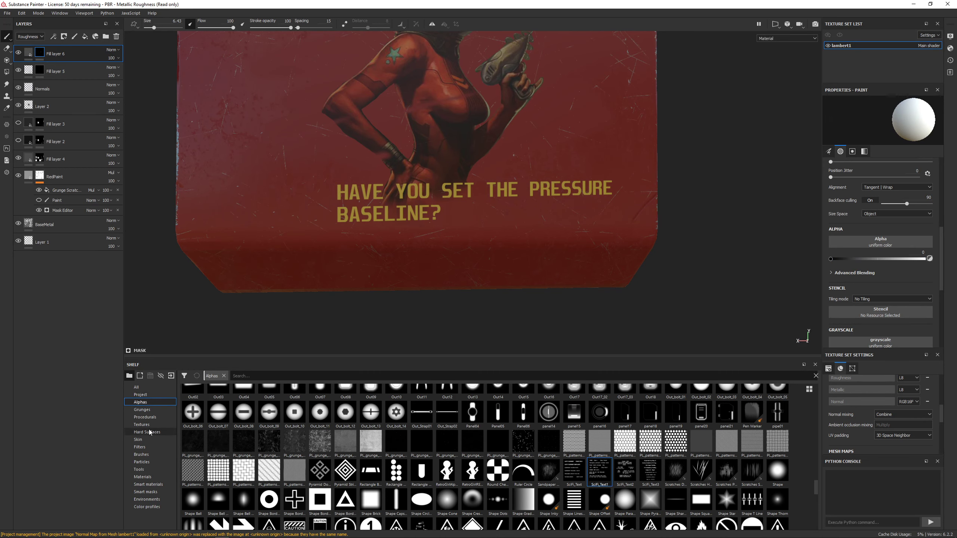
Choose the Dirt 2 brush, set its grayscale value to 0 and wear away parts of the "HAVE YOU SET THE PRESSURE BASELINE?" text.
left_click(144, 455)
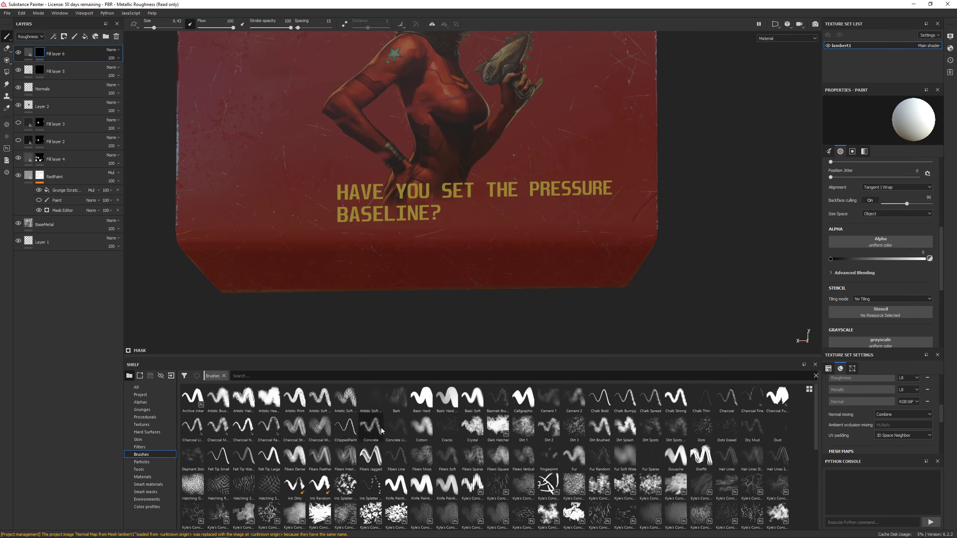
left_click(549, 428)
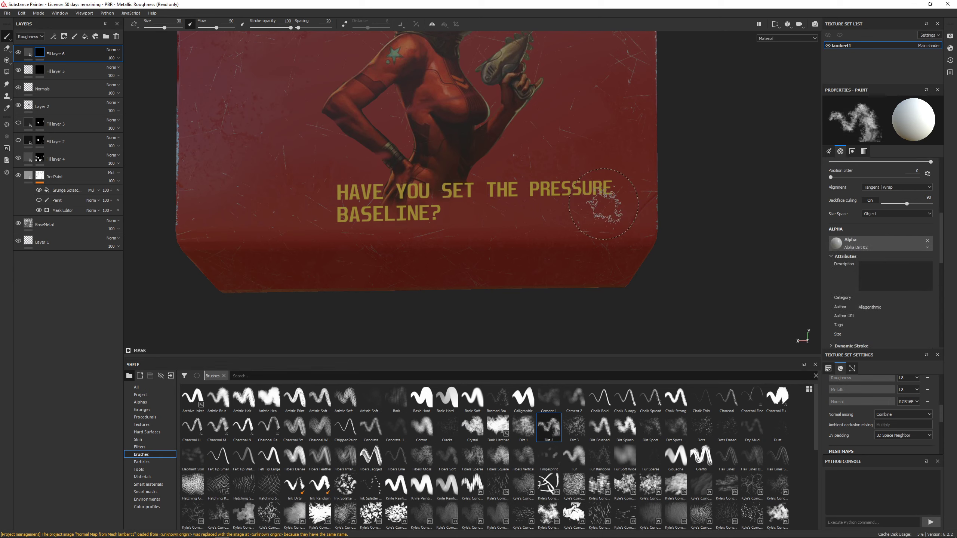
scroll(901, 275, "up", 5)
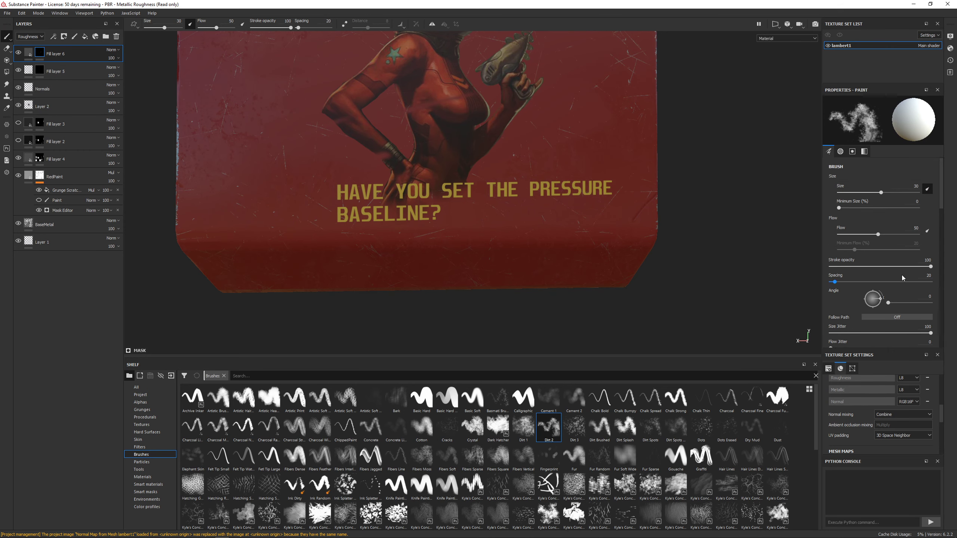
scroll(902, 275, "down", 10)
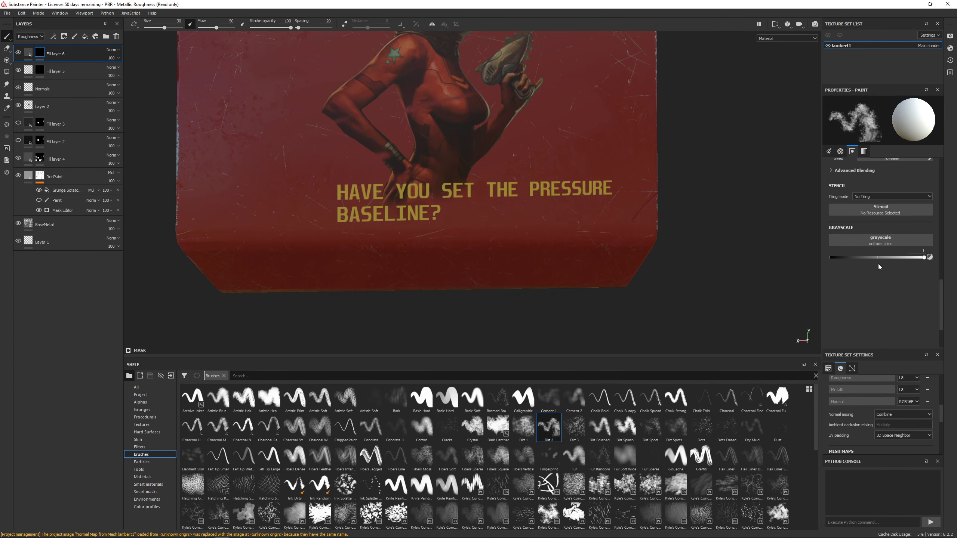
left_click_drag(878, 263, 835, 261)
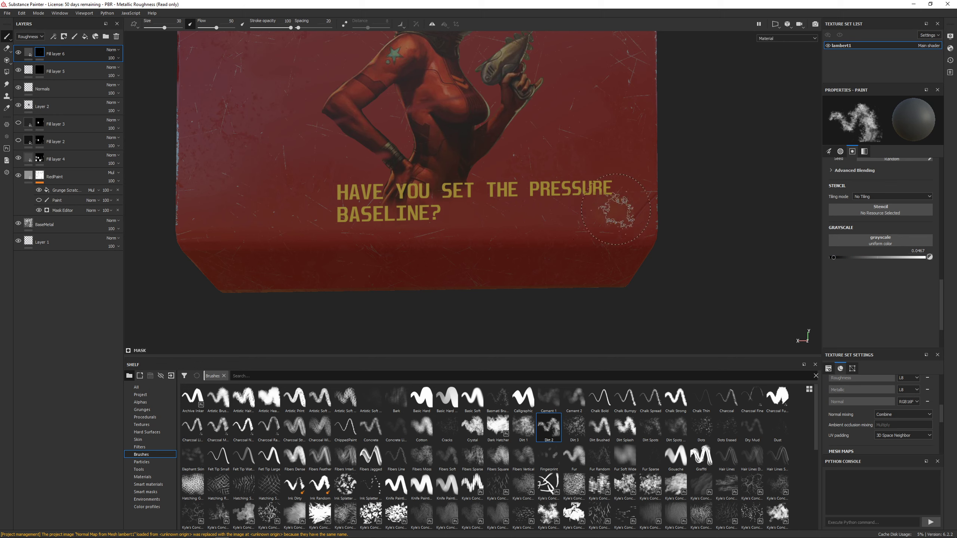
left_click_drag(833, 258, 830, 258)
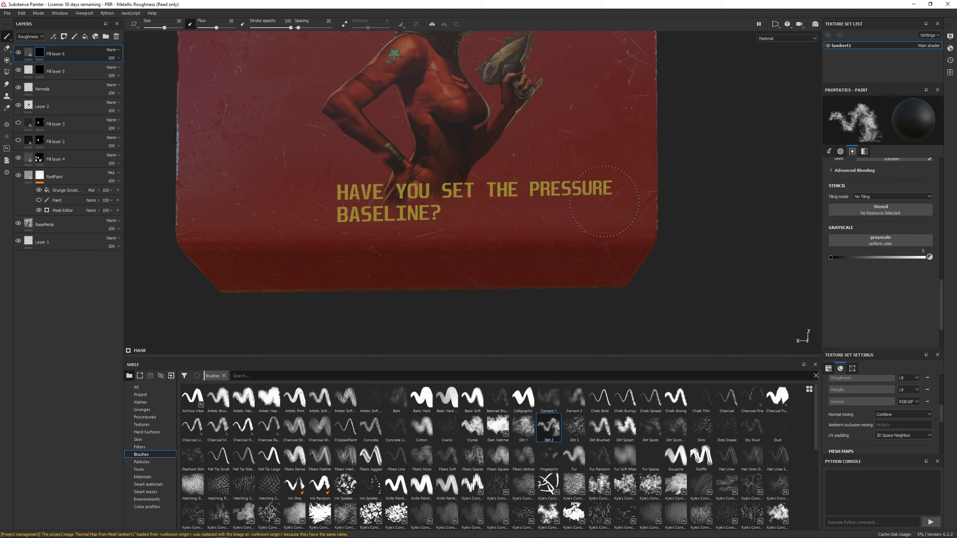
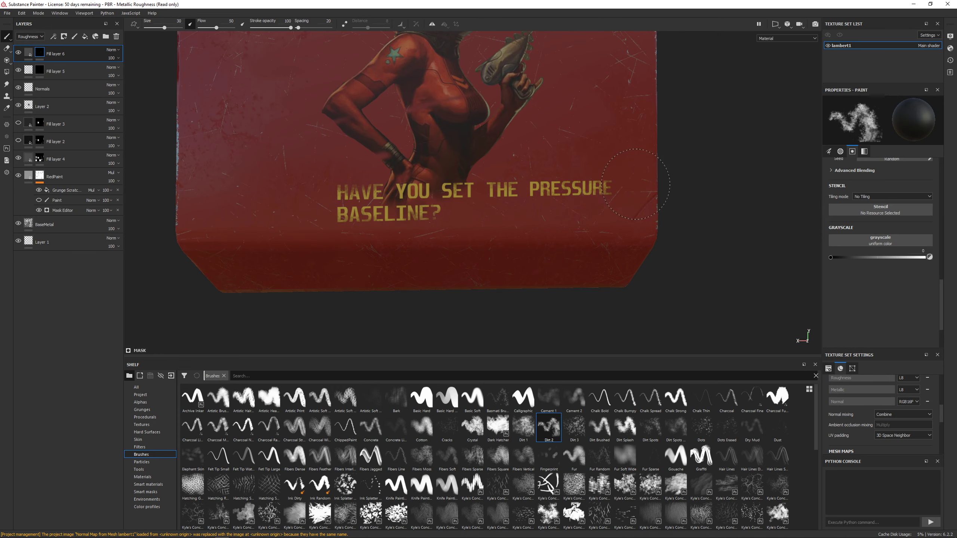
Examine the crate from several sides, including the ribbed red face, the front disc and the "DANGER 380 volts" text on the grey panel.
scroll(635, 184, "down", 6)
left_click_drag(556, 252, 629, 263, "alt")
middle_click_drag(447, 220, 467, 227, "alt")
left_click_drag(467, 228, 630, 220, "alt")
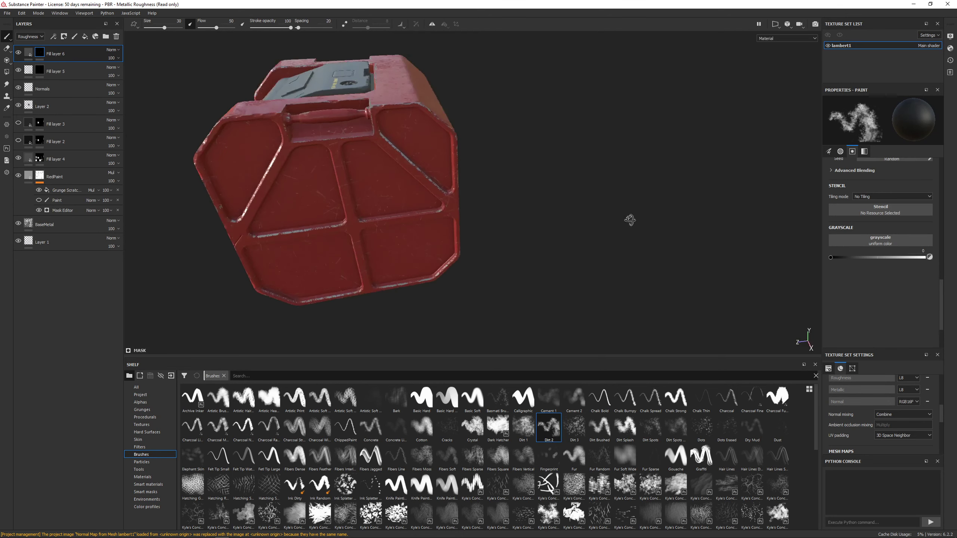
mouse_move(437, 249)
left_mouse_down("alt")
mouse_move(538, 203)
mouse_move(554, 215)
mouse_move(520, 188)
left_mouse_up("alt")
scroll(399, 128, "up", 5)
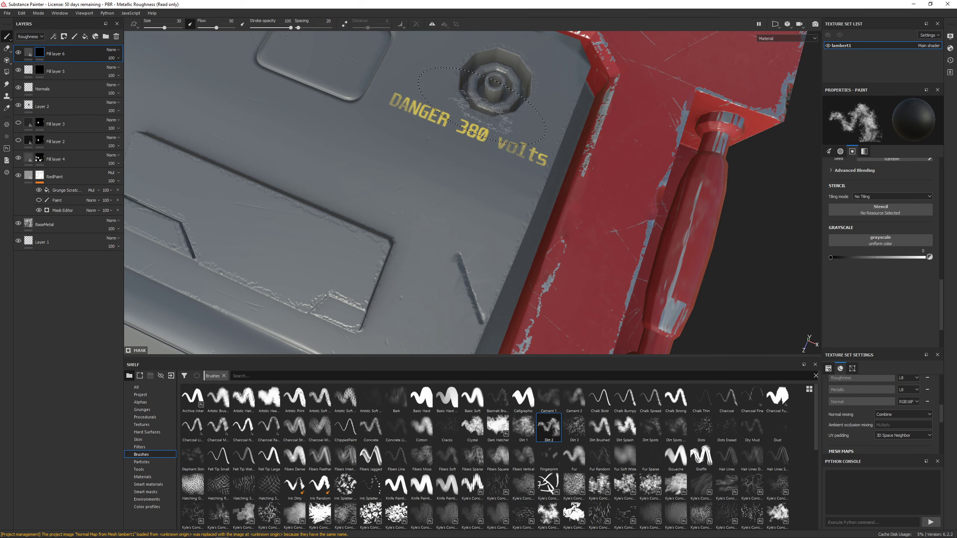
scroll(521, 204, "down", 5)
mouse_move(521, 203)
left_mouse_down("alt")
mouse_move(352, 134)
mouse_move(433, 242)
mouse_move(498, 226)
mouse_move(407, 197)
left_mouse_up("alt")
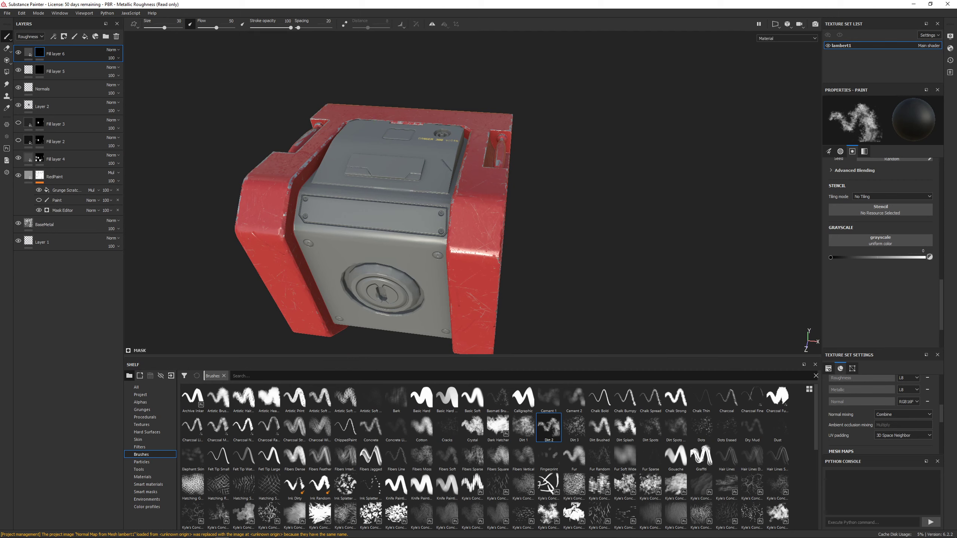
mouse_move(407, 197)
left_mouse_down("alt")
mouse_move(381, 195)
mouse_move(314, 224)
mouse_move(419, 229)
mouse_move(589, 266)
left_mouse_up("alt")
middle_click_drag(366, 215, 384, 227, "alt")
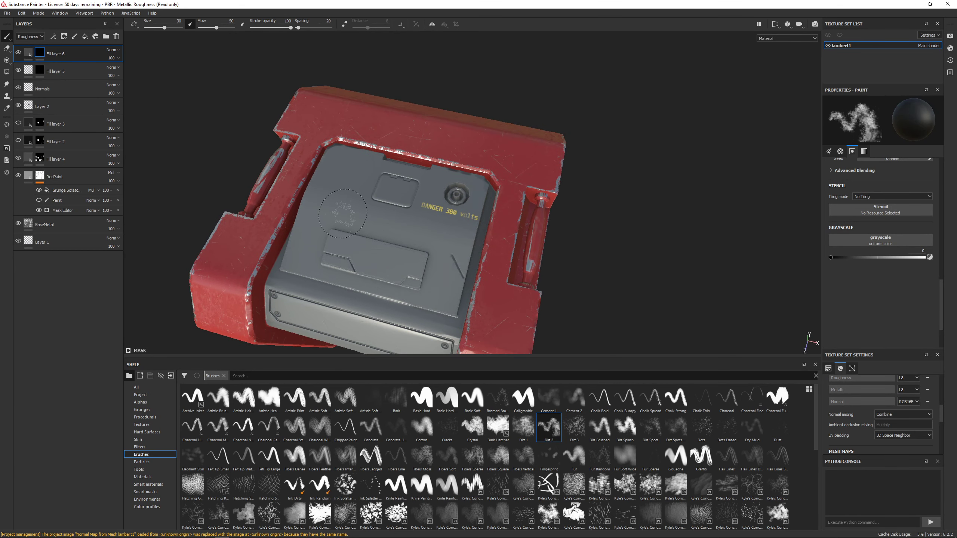
Add a fill layer on top of the stack and set its metallic to 1 and its roughness to 0.2996.
left_click(83, 37)
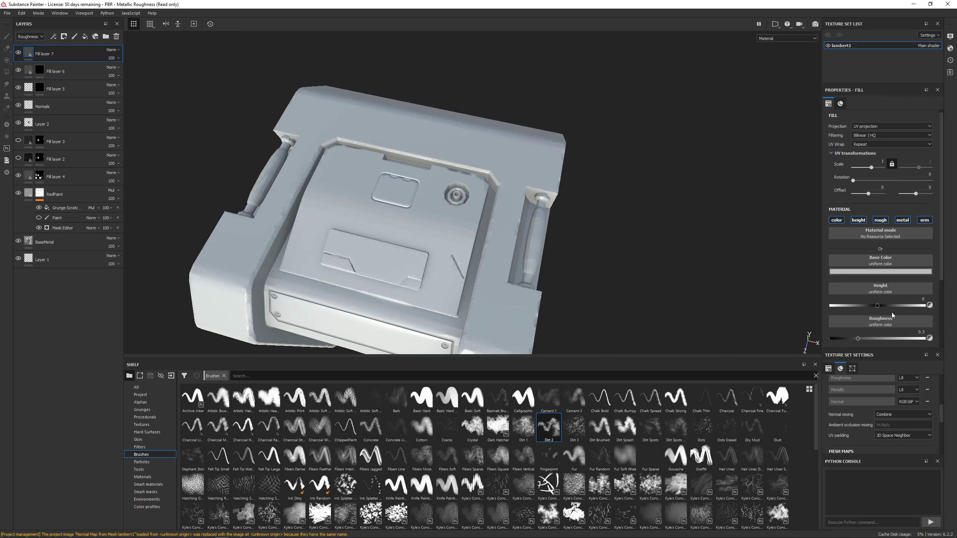
scroll(890, 319, "down", 2)
left_click_drag(889, 325, 937, 327)
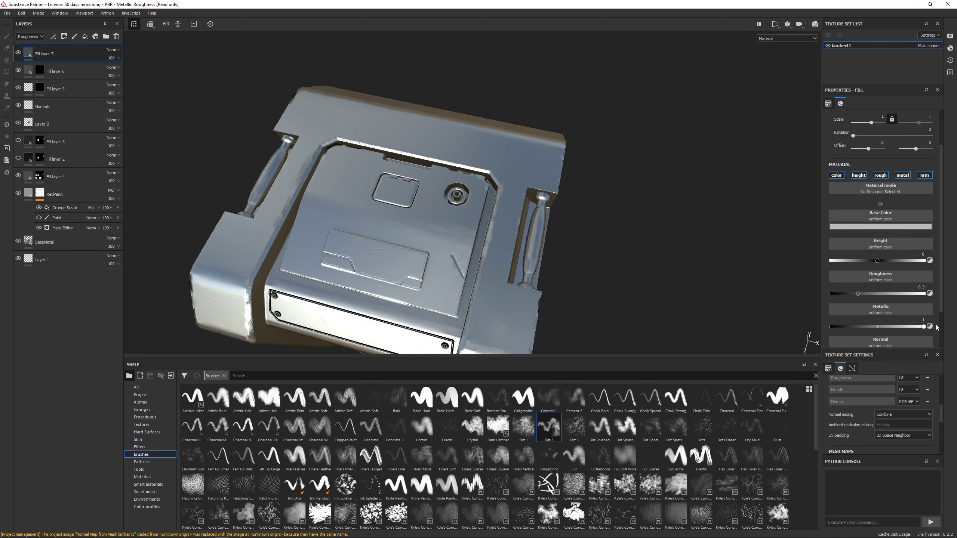
mouse_move(361, 215)
left_mouse_down("alt")
mouse_move(378, 263)
mouse_move(349, 206)
left_mouse_up("alt")
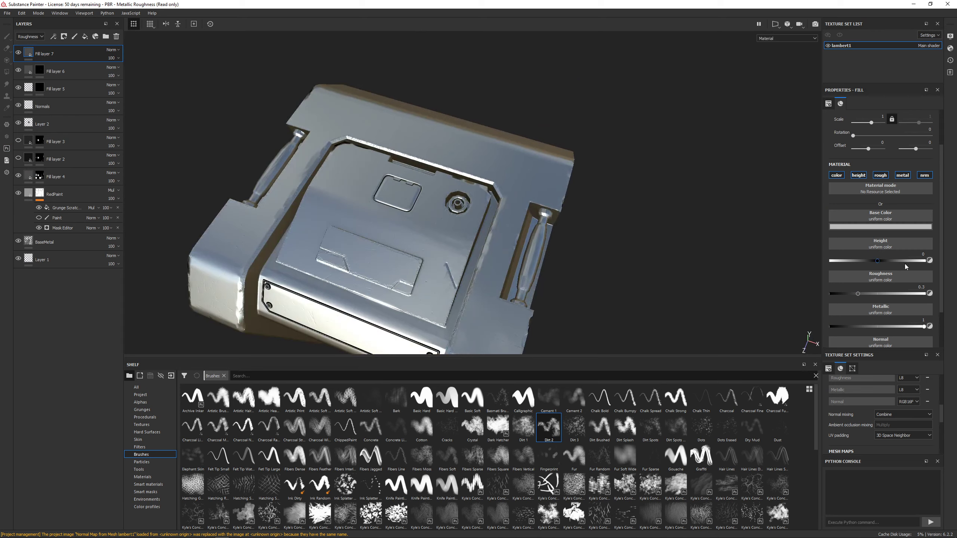
mouse_move(869, 293)
left_mouse_down()
mouse_move(879, 293)
mouse_move(856, 294)
left_mouse_up()
left_click_drag(434, 196, 482, 194, "alt")
right_click_drag(482, 194, 456, 188, "shift")
left_click_drag(455, 188, 461, 220, "alt")
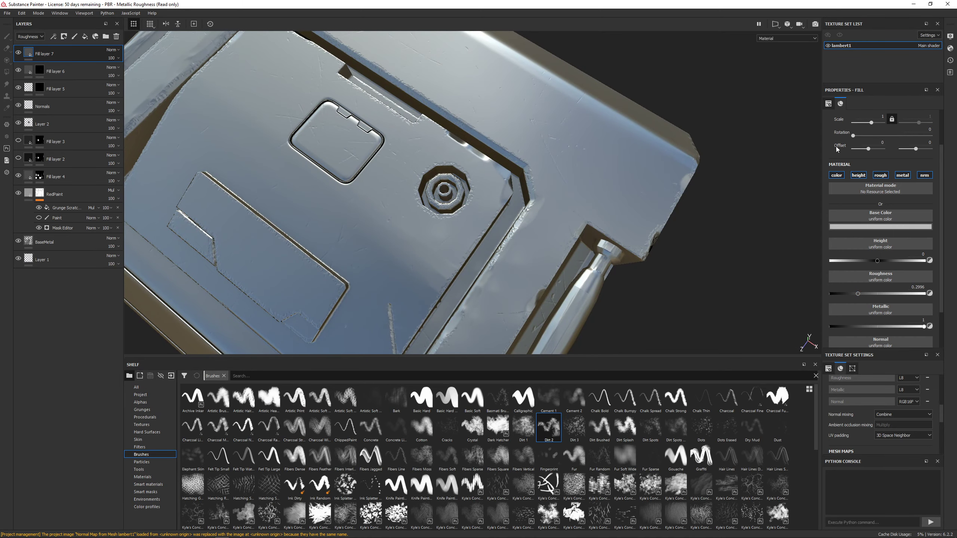
Add a black mask to Fill layer 7 and frame the round recess above "DANGER 380 volts".
right_click(53, 55)
left_click(78, 71)
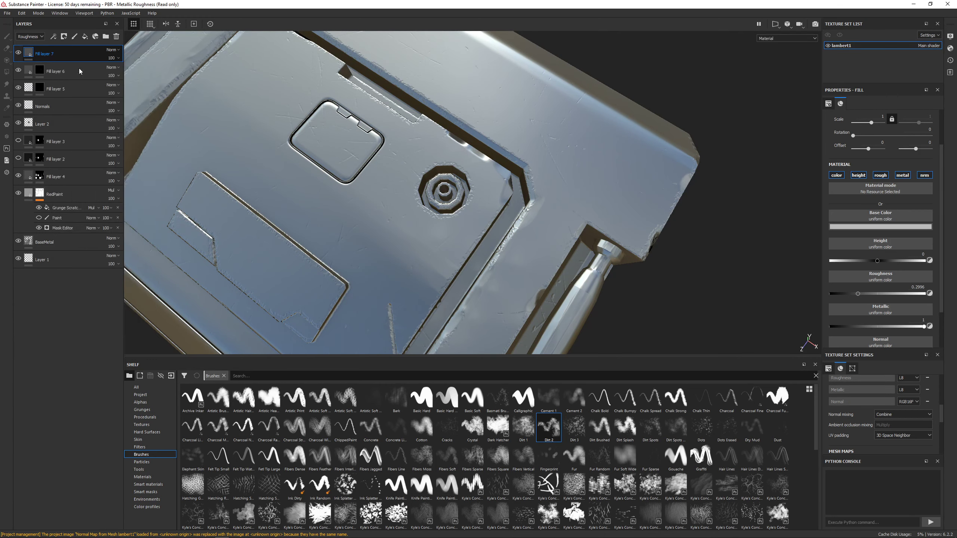
middle_click_drag(429, 171, 417, 197, "alt")
right_click_drag(418, 197, 437, 217, "alt")
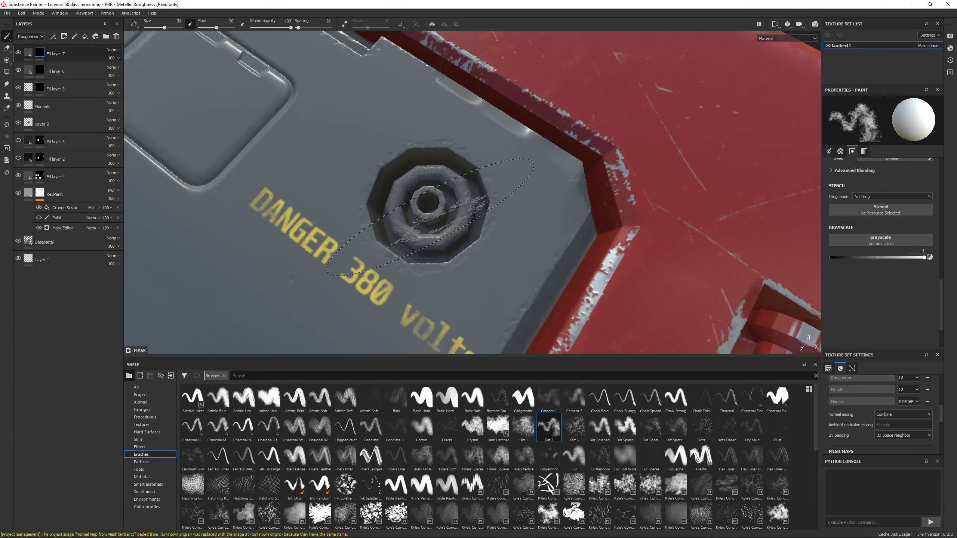
left_click_drag(437, 217, 429, 190, "alt")
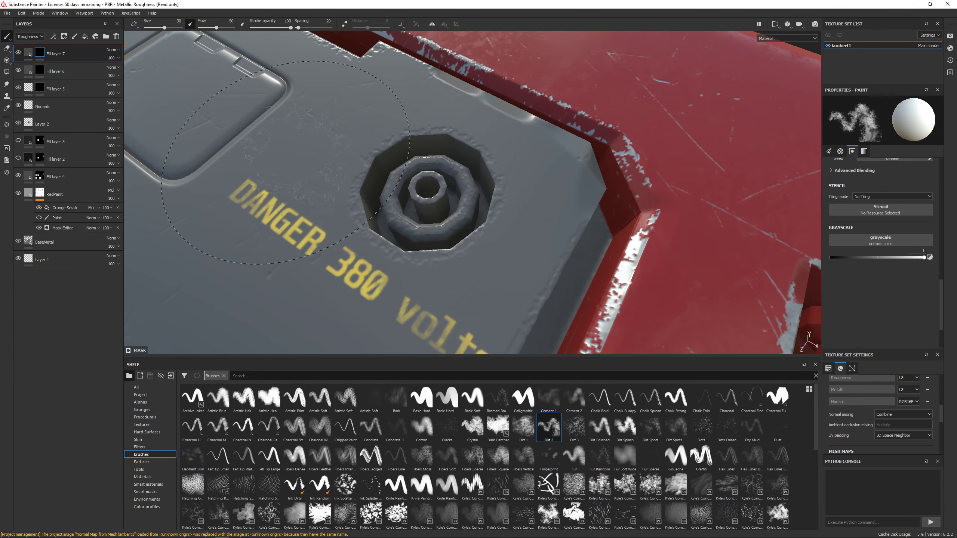
Using Polygon Fill in quad and UV chunk modes, reveal the metal on the round recess's concentric rings and rim in Fill layer 7's mask.
left_click(6, 60)
left_click(6, 73)
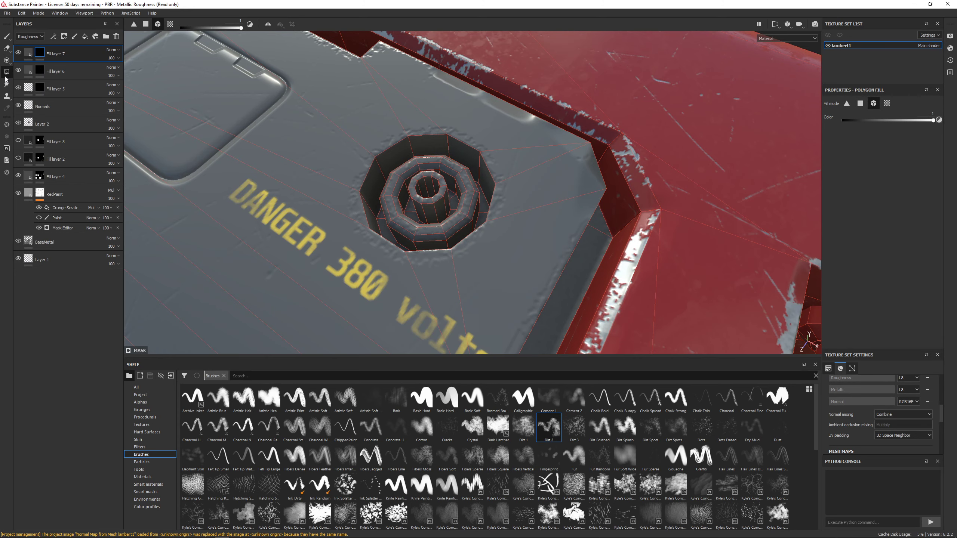
left_click(860, 103)
left_click_drag(455, 187, 479, 243, "alt")
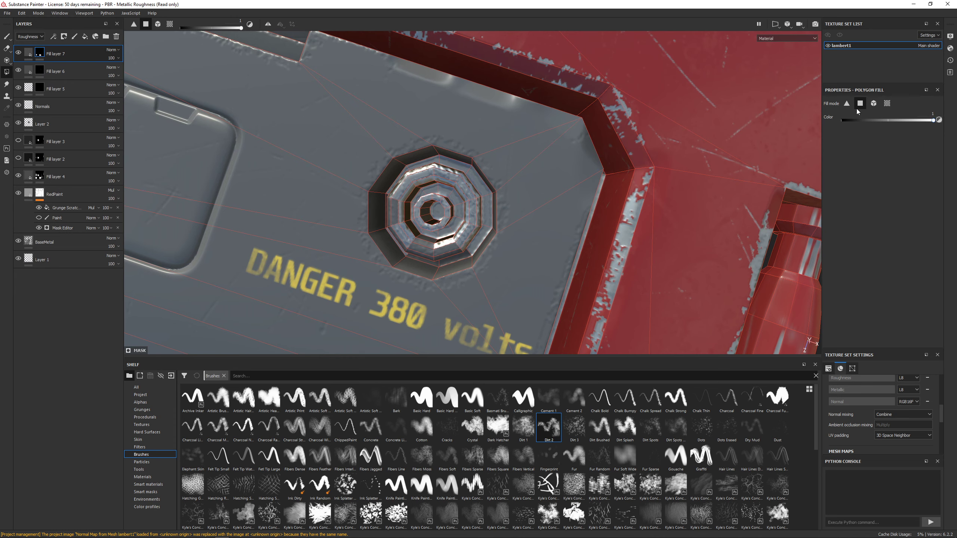
left_click(887, 104)
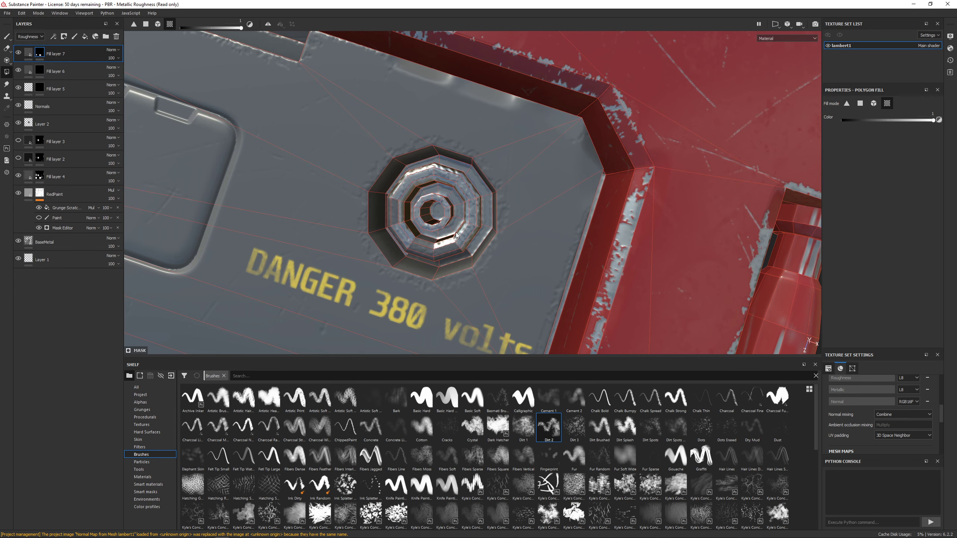
left_click(408, 236)
left_click_drag(392, 211, 425, 238, "alt")
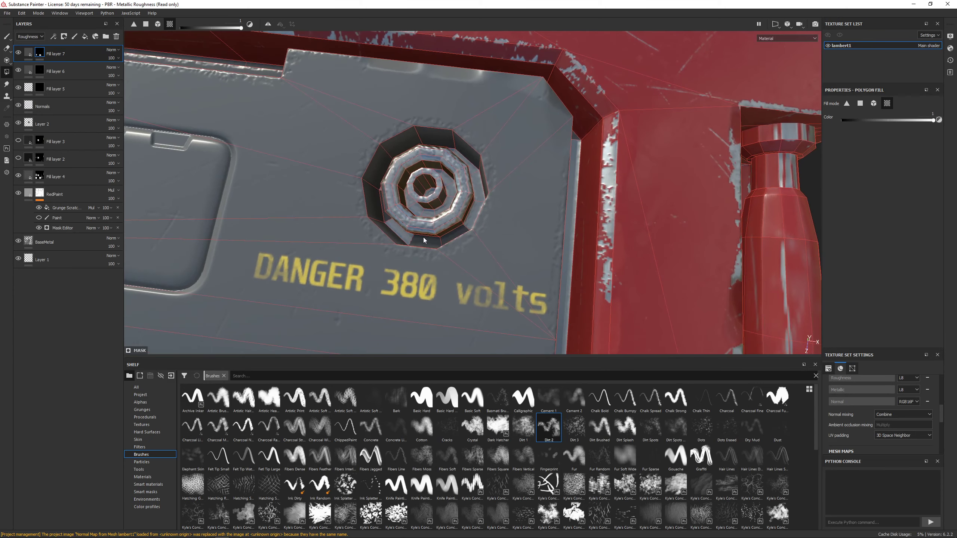
left_click(439, 244)
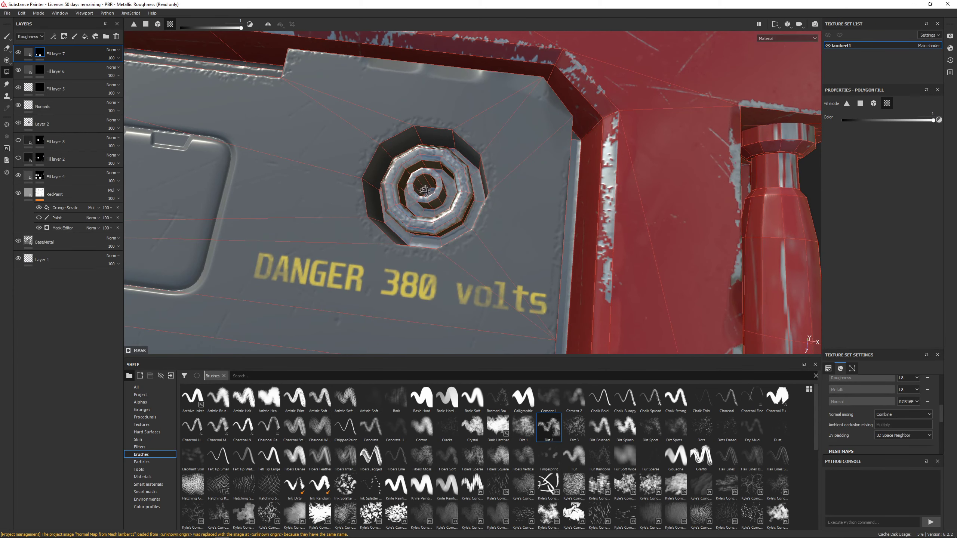
mouse_move(424, 190)
left_mouse_down("alt")
mouse_move(437, 181)
mouse_move(411, 199)
mouse_move(426, 190)
left_mouse_up("alt")
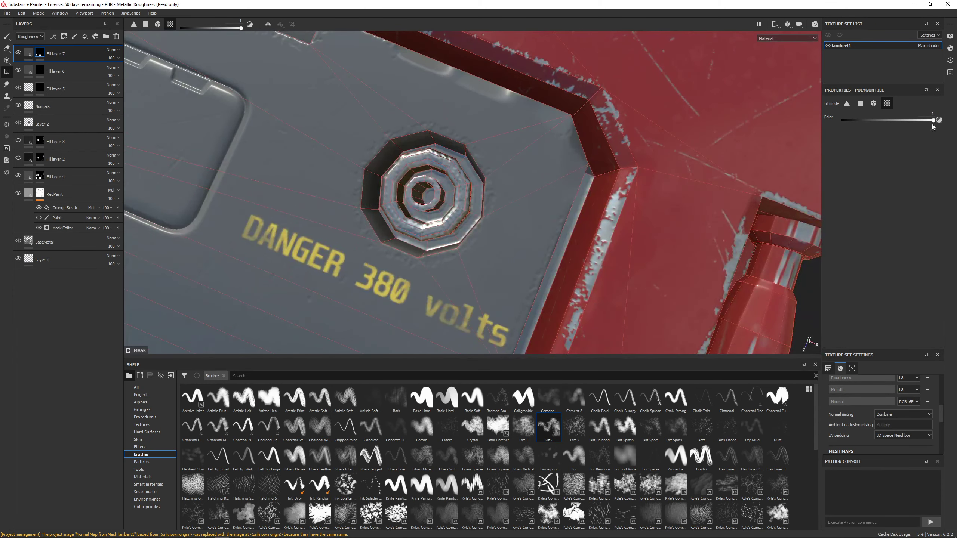
Return Polygon Fill to quad mode and fill further faces at and beside the round recess on Fill layer 7's mask.
left_click(873, 103)
left_click(860, 103)
left_click_drag(656, 181, 543, 186, "alt")
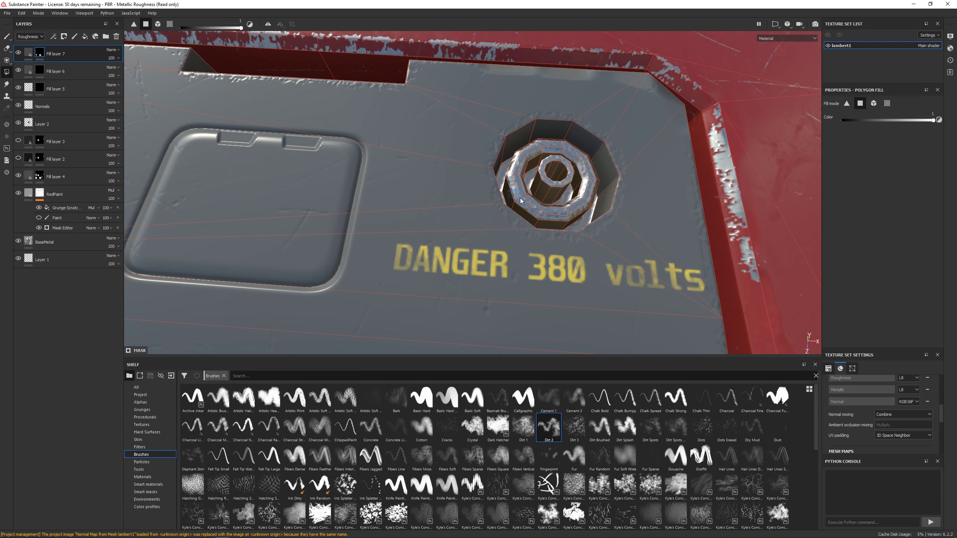
left_click(470, 179)
left_click(455, 137)
left_click_drag(448, 132, 410, 139, "alt")
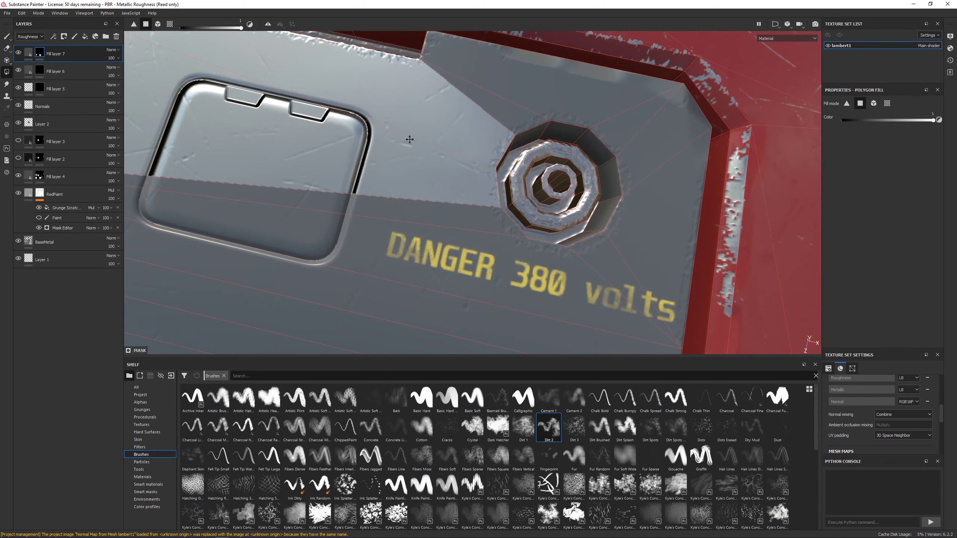
Set the fill color to 0 and clear the stray metal from the grey panel around the square hatch.
middle_click_drag(410, 139, 491, 194, "alt")
scroll(491, 194, "up", 2)
key("x")
left_click_drag(472, 146, 508, 227)
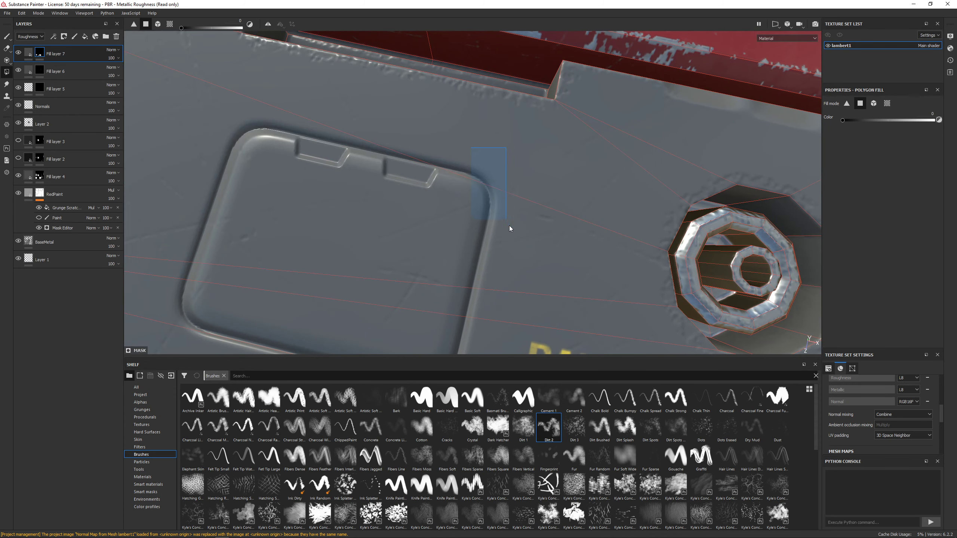
scroll(577, 250, "up", 2)
Set the Polygon Fill color to 1 and fill the central disc on the crate's front face with metal.
middle_click_drag(577, 250, 276, 158, "alt")
scroll(537, 271, "down", 3)
left_click_drag(537, 272, 452, 178, "alt")
key("x")
left_click_drag(269, 137, 595, 264)
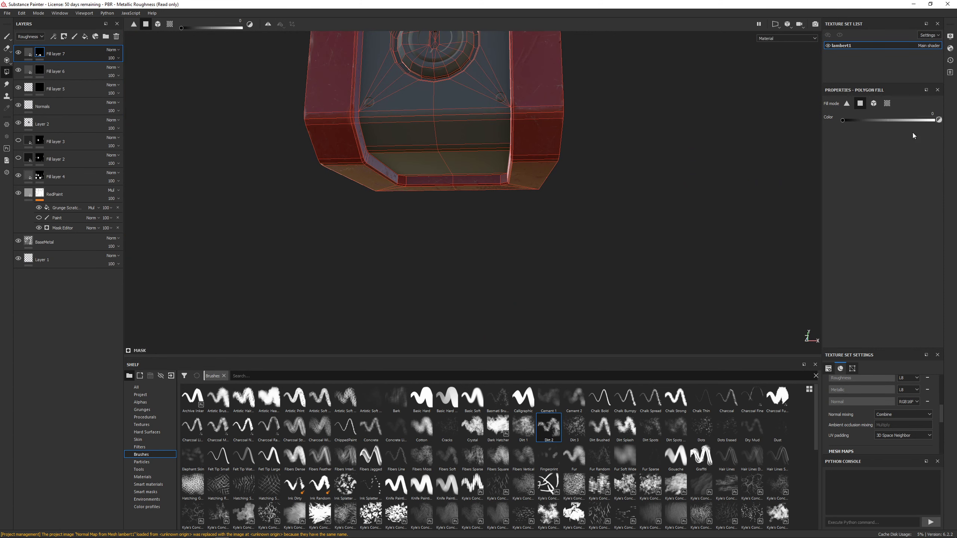
left_click_drag(899, 121, 945, 120)
left_click_drag(471, 196, 413, 166, "alt")
scroll(414, 167, "up", 5)
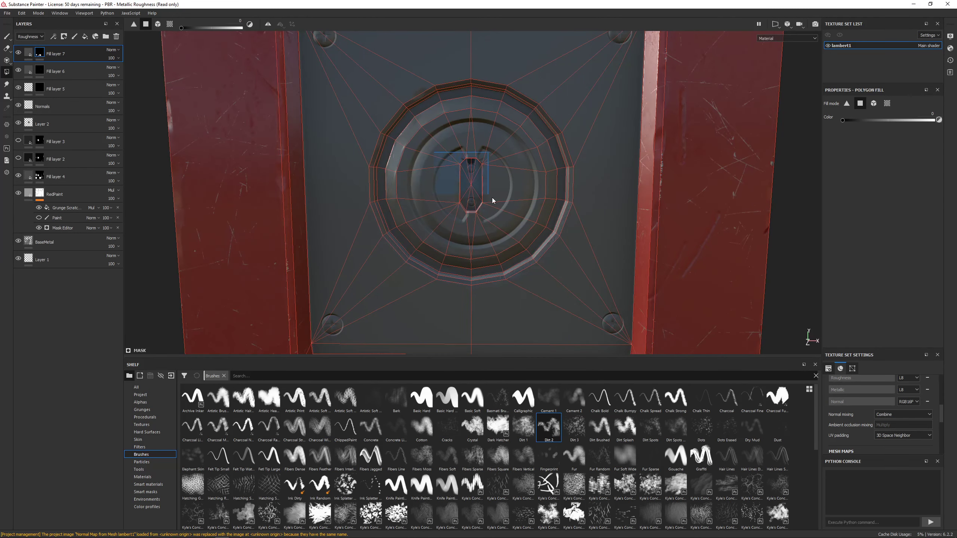
right_click_drag(463, 173, 515, 216, "shift")
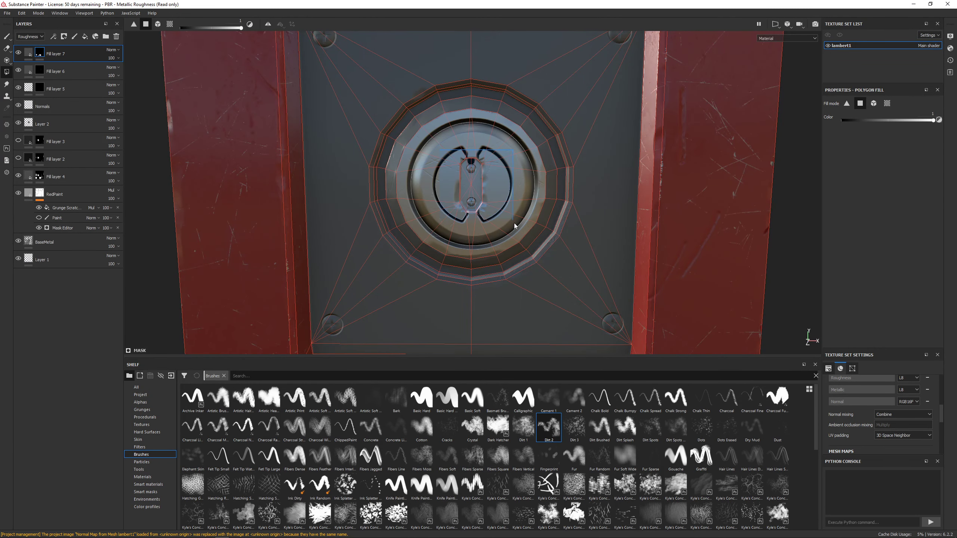
Extend the metal fill over the front disc's central bar and the neighbouring facets of its surrounding ring.
left_click_drag(515, 217, 494, 137, "alt")
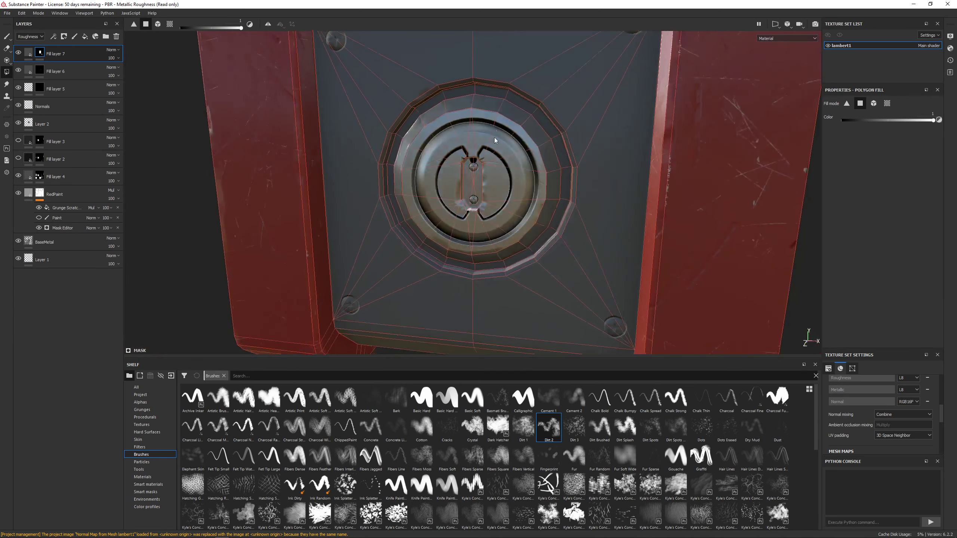
scroll(501, 138, "up", 3)
left_click_drag(437, 146, 517, 145, "alt")
left_click_drag(432, 79, 466, 189)
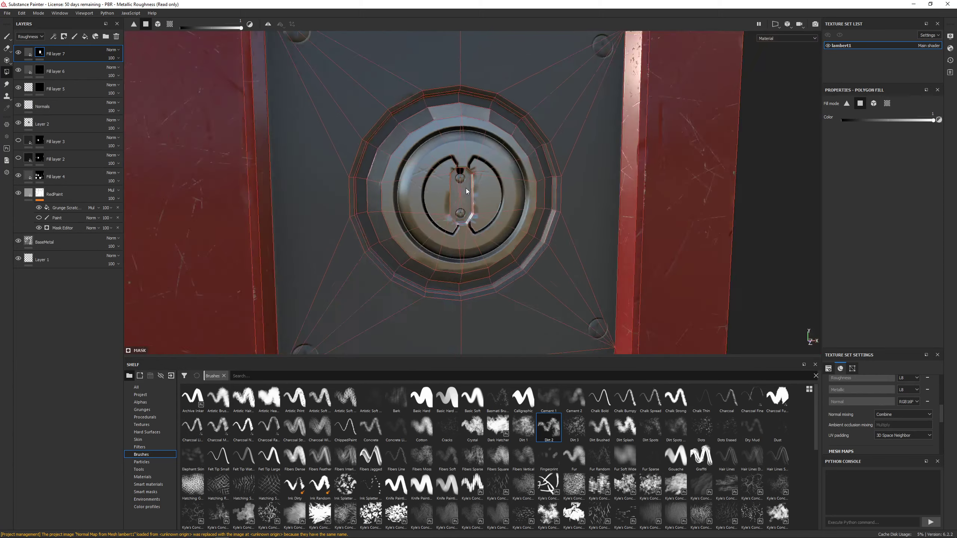
scroll(437, 166, "down", 5)
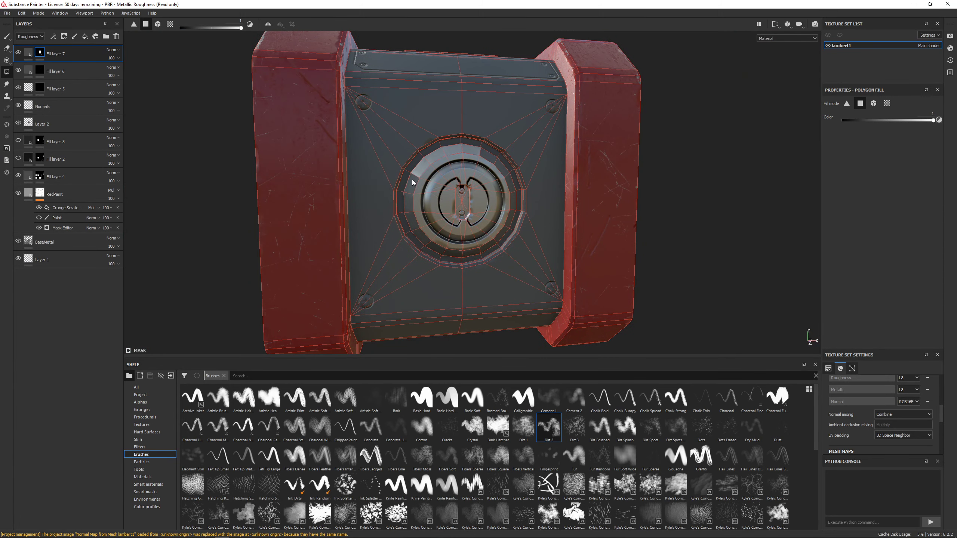
mouse_move(457, 245)
left_mouse_down()
mouse_move(469, 248)
mouse_move(446, 237)
left_mouse_up()
Clear the stray metal from the grey wedge beside the front disc's rim using fill color 0.
key("x")
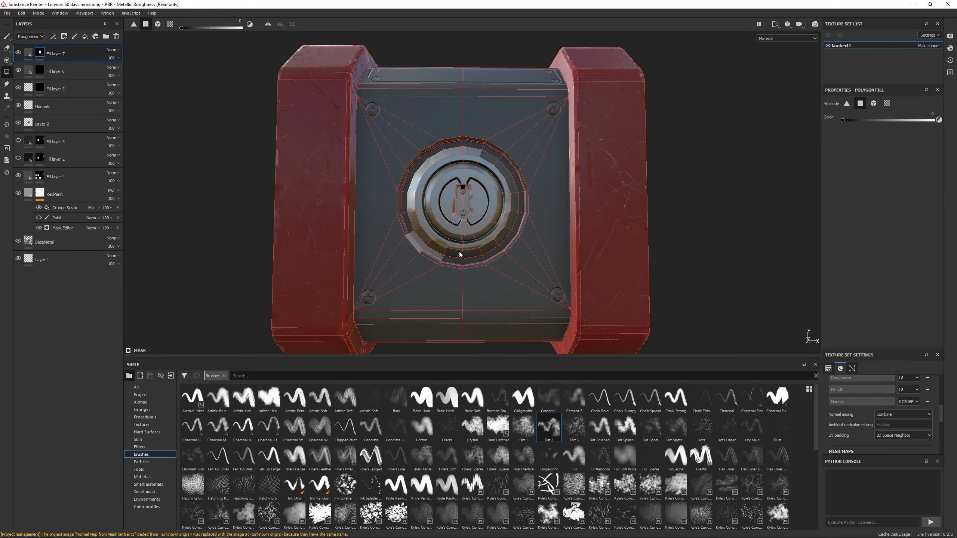
scroll(415, 244, "up", 5)
left_click(413, 247)
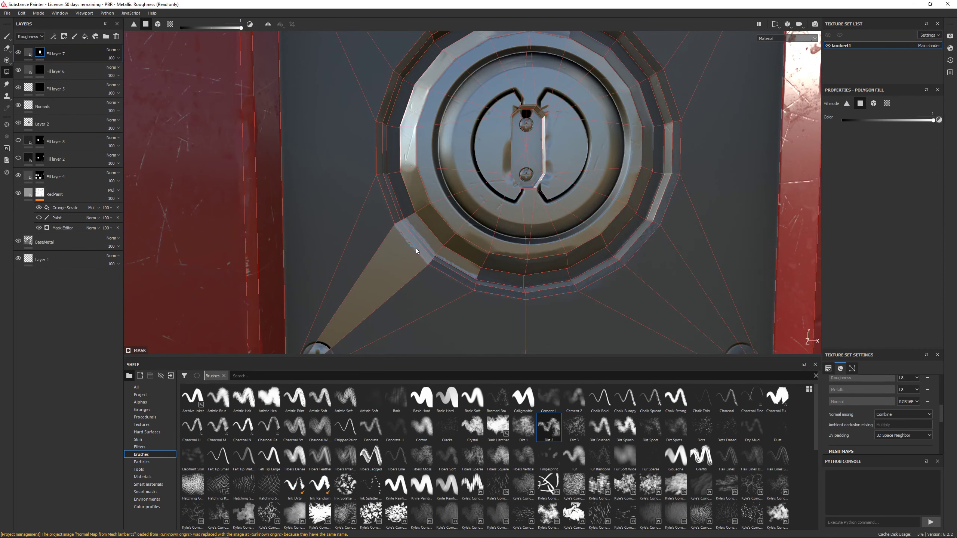
key("x")
left_click(416, 250)
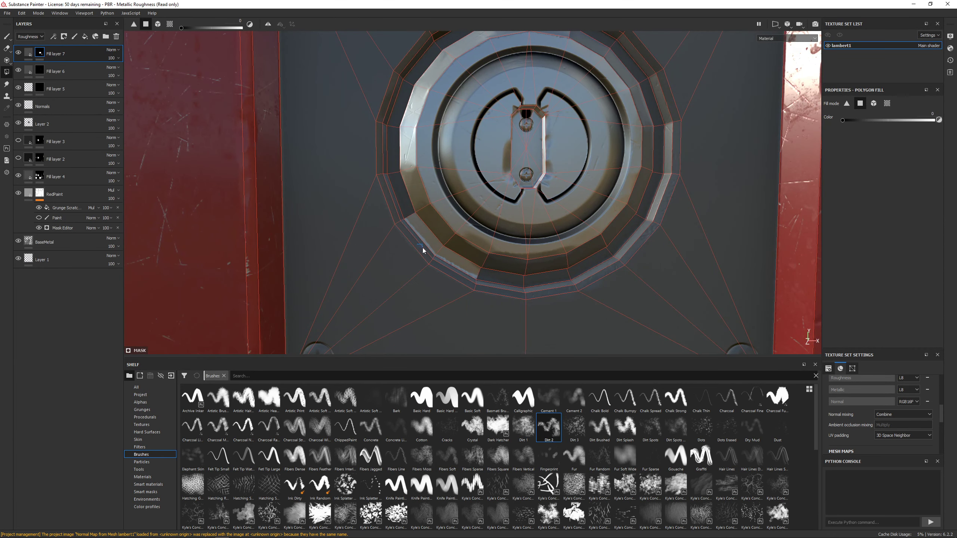
Set the fill color to 1 and fill the facets along the right side of the front disc's ring with metal.
scroll(452, 250, "down", 8)
left_click_drag(490, 245, 560, 197, "alt")
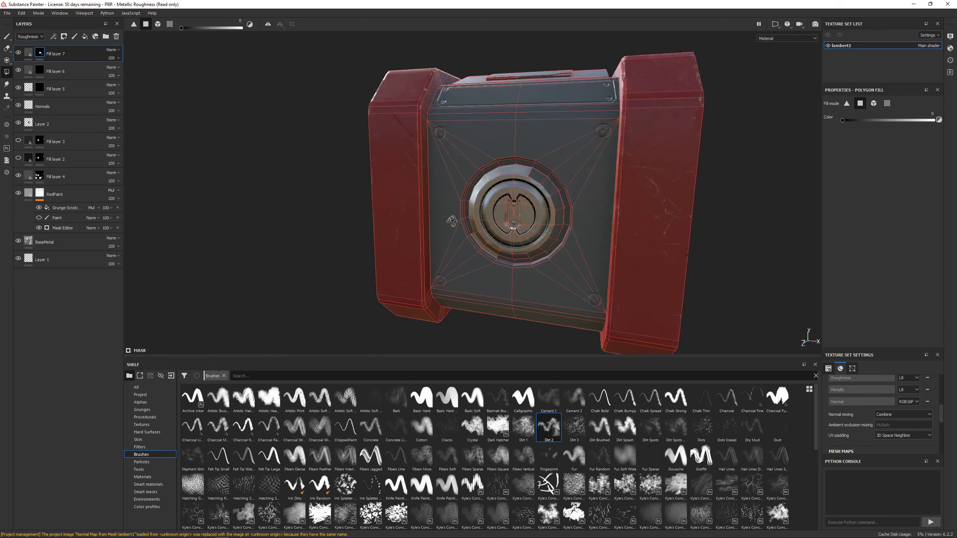
scroll(560, 197, "up", 5)
left_click_drag(530, 121, 572, 150)
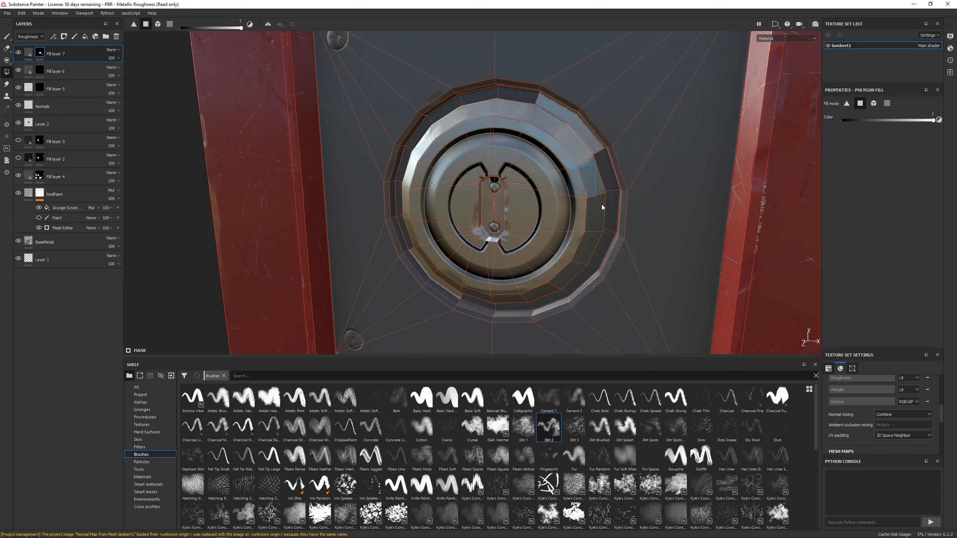
left_click_drag(602, 207, 605, 211)
left_click_drag(594, 250, 576, 285)
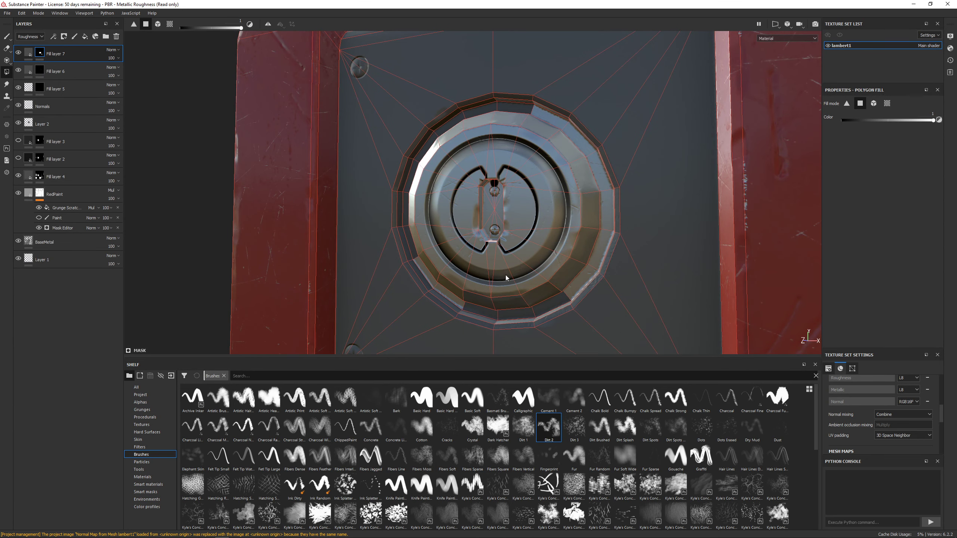
Fill the remaining facets along the top and left side of the front disc's ring with metal.
left_click_drag(474, 280, 468, 114)
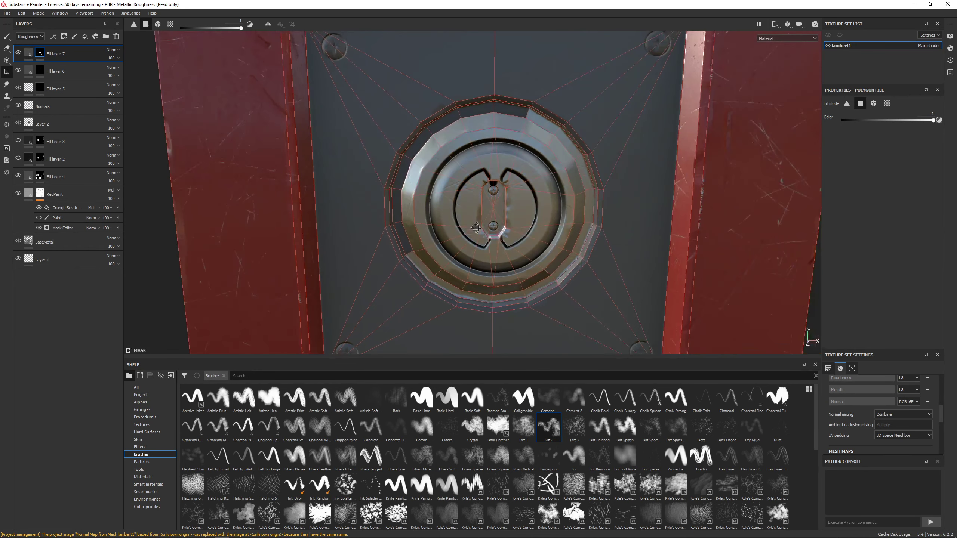
left_click(500, 115)
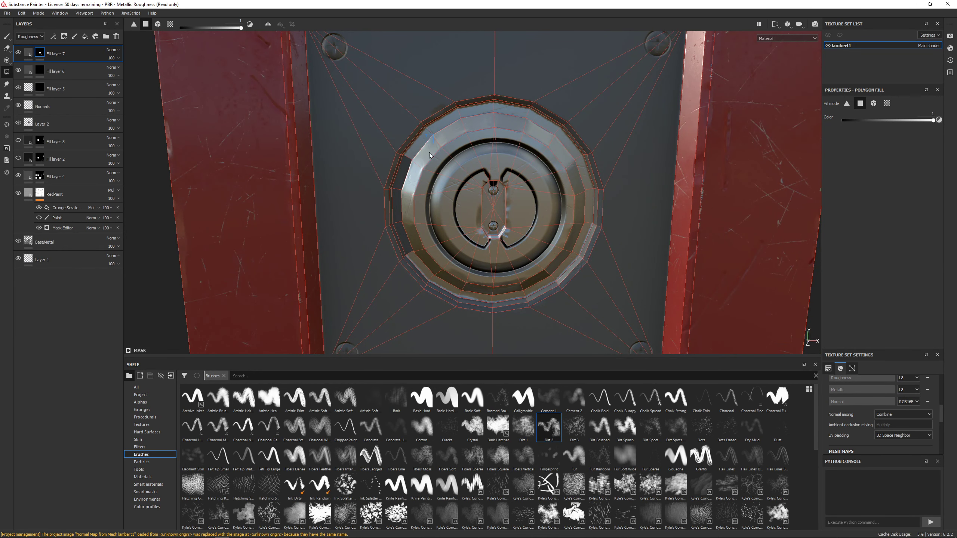
left_click(404, 228)
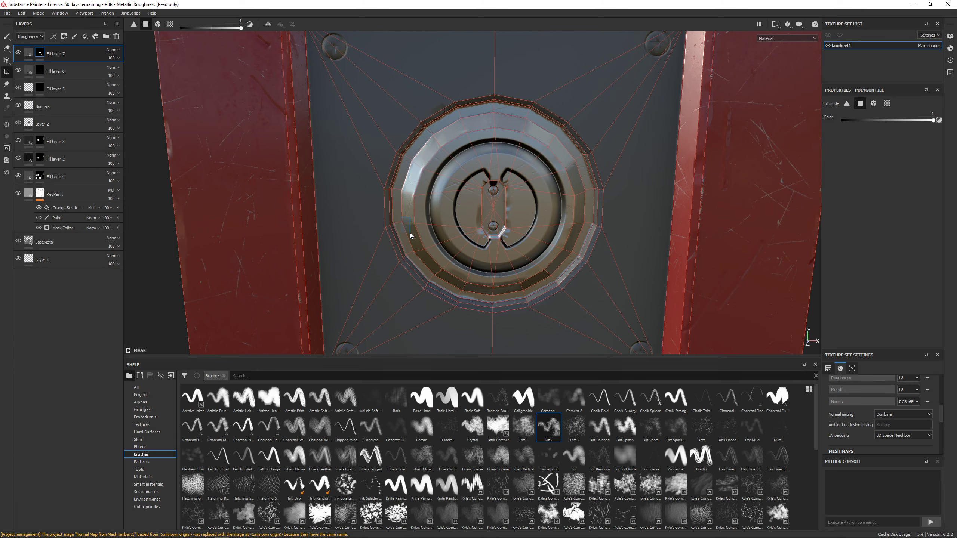
left_click_drag(410, 233, 393, 261, "alt")
right_click_drag(495, 214, 510, 192, "alt")
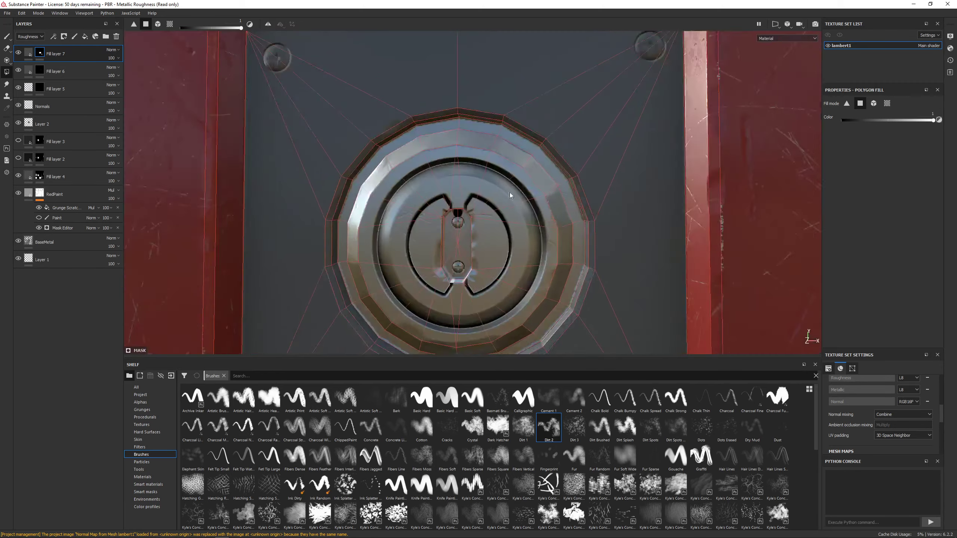
left_click_drag(510, 193, 465, 137, "alt")
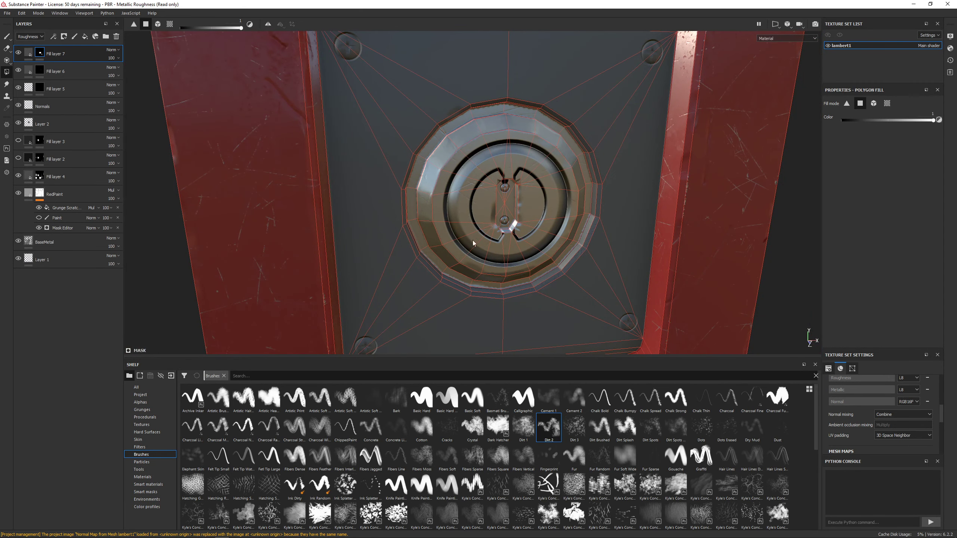
Set the fill color to 0 and clear the stray metal from the crate's red ribbed side.
mouse_move(473, 240)
left_mouse_down("alt")
mouse_move(508, 201)
mouse_move(504, 187)
mouse_move(539, 218)
mouse_move(488, 256)
mouse_move(352, 205)
mouse_move(374, 220)
mouse_move(476, 230)
left_mouse_up("alt")
scroll(550, 229, "down", 5)
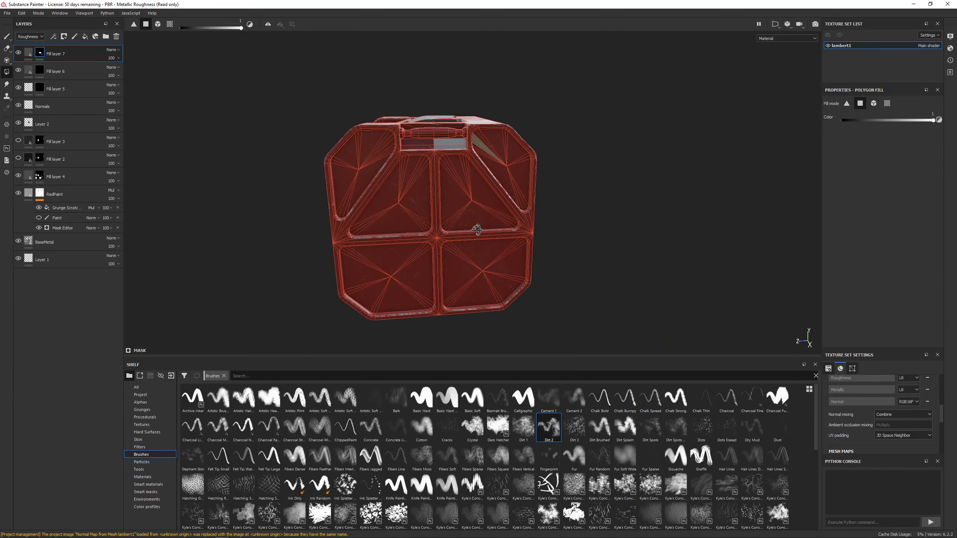
left_click_drag(415, 85, 664, 318)
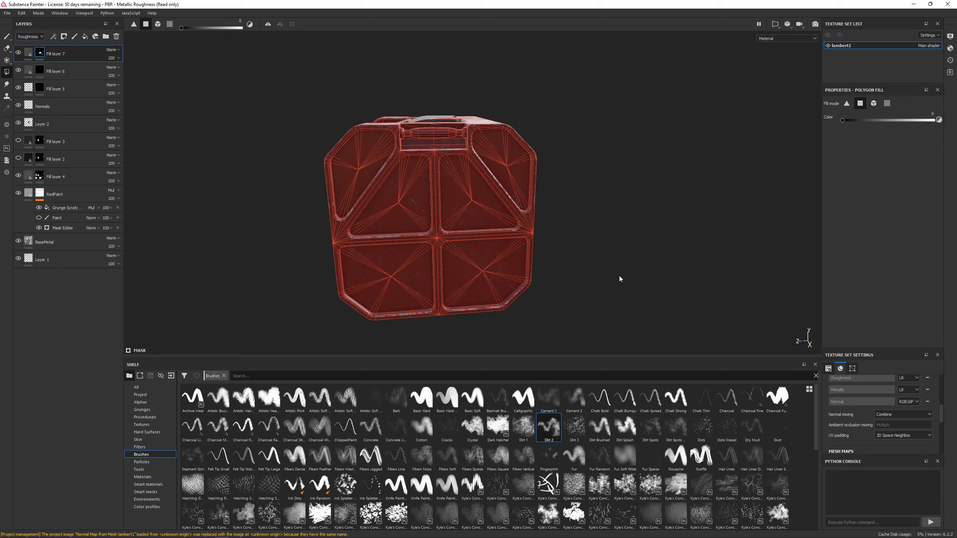
Paint metal onto the upper-left screw of the front panel with the Basic Hard brush at size 8.29.
left_click_drag(619, 279, 483, 251, "alt")
scroll(486, 186, "up", 5)
scroll(483, 252, "up", 3)
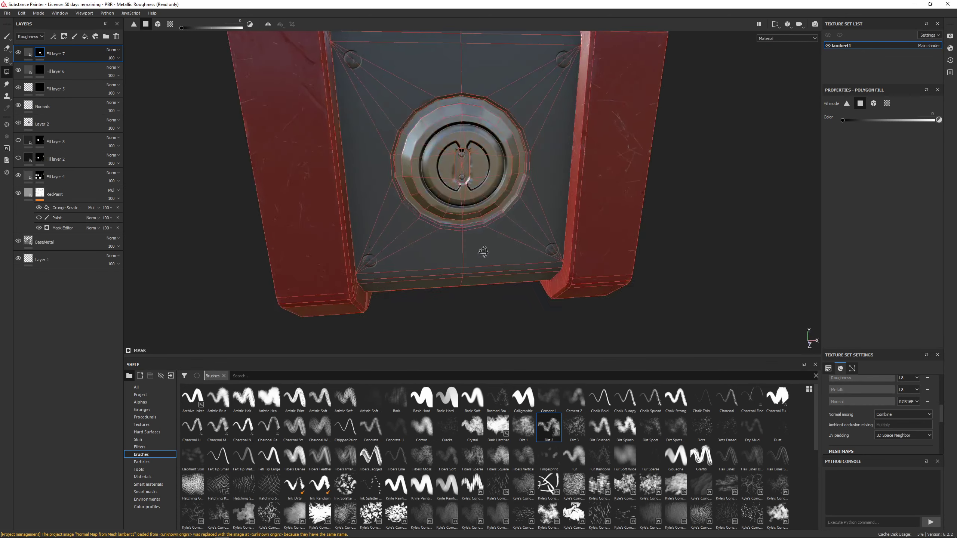
scroll(484, 251, "down", 3)
scroll(396, 216, "up", 2)
left_click_drag(395, 216, 408, 167, "alt")
scroll(408, 167, "up", 4)
middle_click_drag(408, 167, 425, 206, "alt")
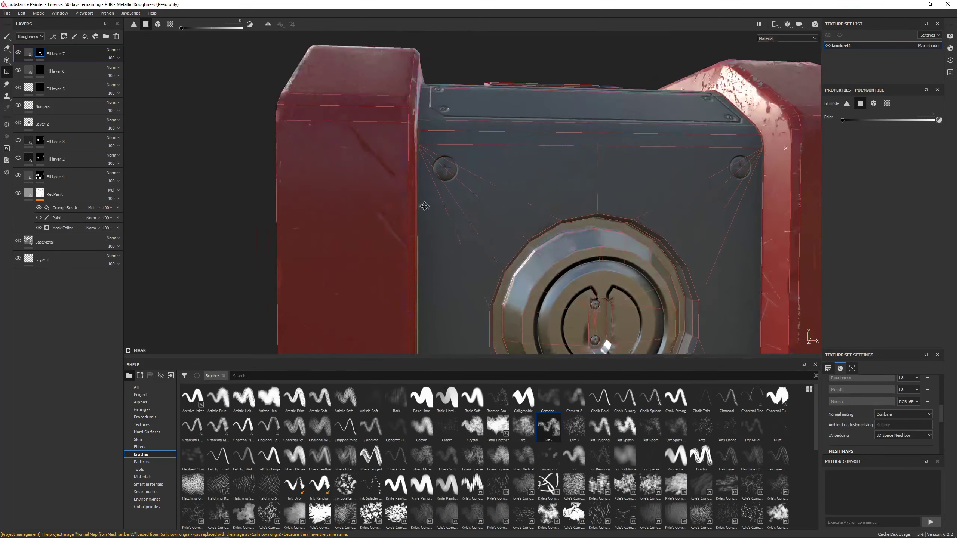
scroll(463, 163, "up", 2)
left_click(7, 37)
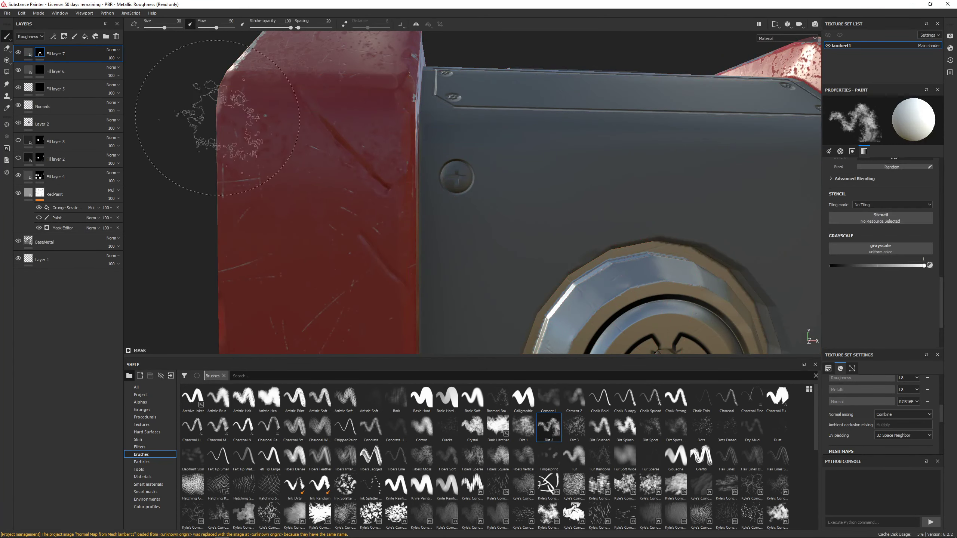
left_click(430, 401)
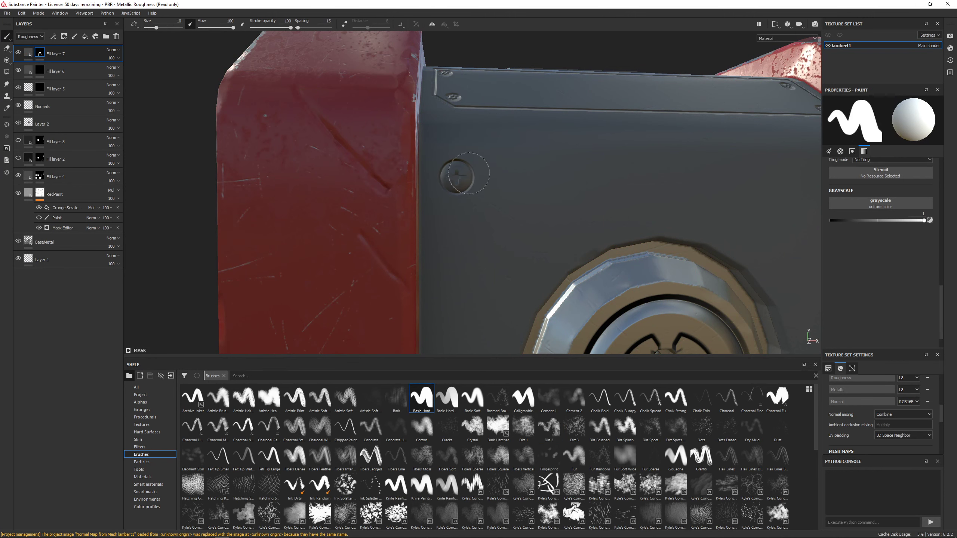
right_click_drag(457, 178, 449, 178, "ctrl")
left_click(456, 178)
Paint metal onto the upper-right screw of the crate's front panel with the same brush.
left_click_drag(569, 225, 519, 235, "alt")
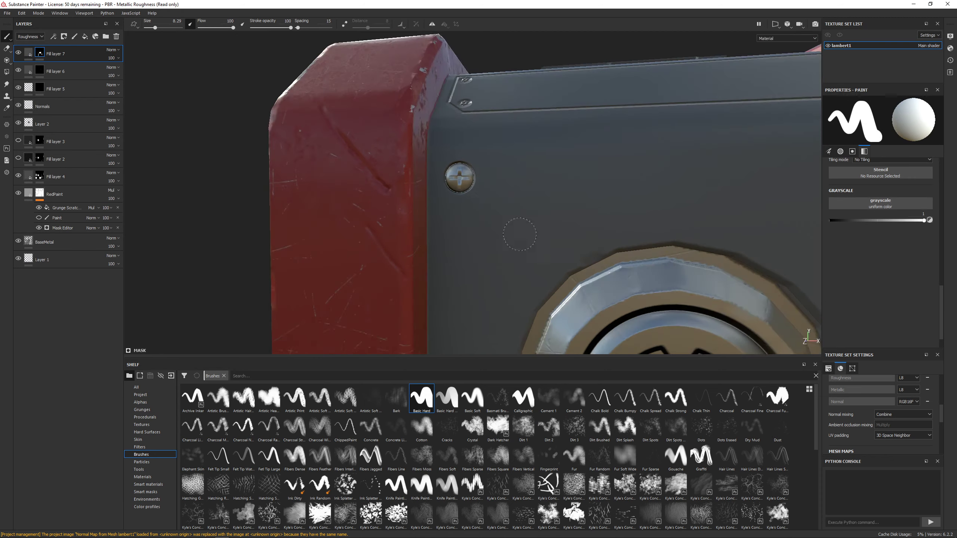
right_click_drag(519, 235, 598, 266, "alt")
middle_click_drag(599, 267, 462, 261, "alt")
right_click_drag(557, 258, 626, 241, "alt")
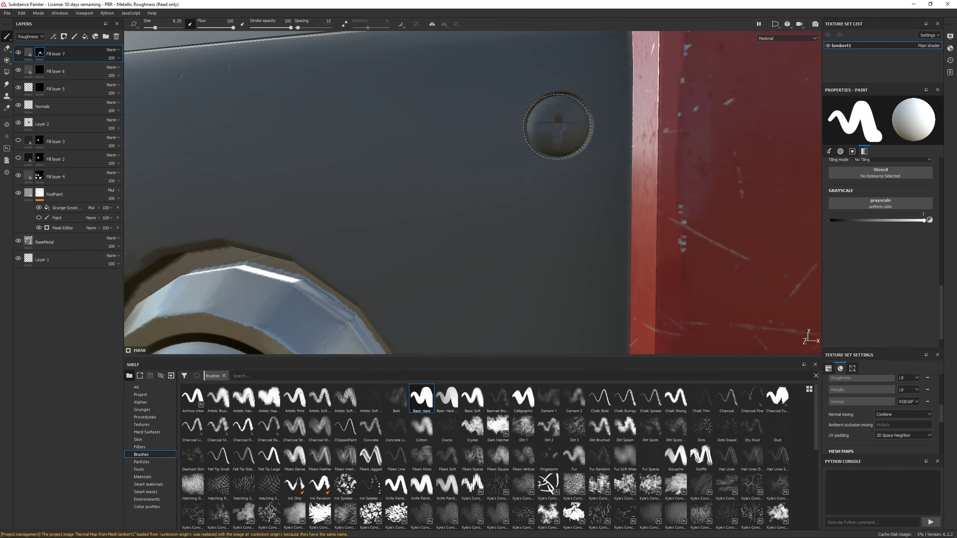
left_click(559, 127)
Paint metal onto the two lower screws of the crate's front panel.
right_click_drag(559, 127, 478, 256, "alt")
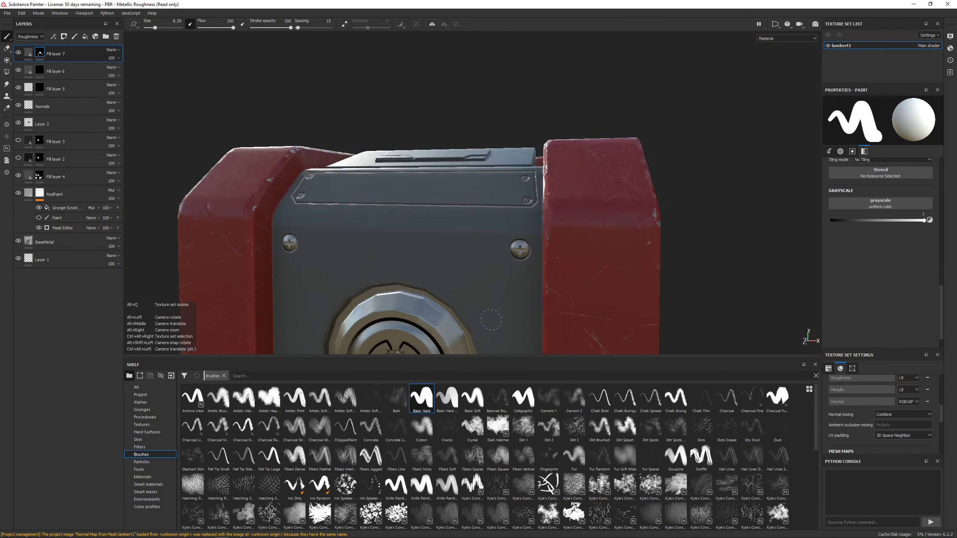
middle_click_drag(479, 256, 501, 159, "alt")
right_click_drag(501, 158, 479, 212, "alt")
mouse_move(478, 211)
left_mouse_down("alt")
mouse_move(516, 226)
mouse_move(486, 232)
left_mouse_up("alt")
right_click_drag(486, 232, 453, 242, "shift")
left_click_drag(452, 241, 433, 256, "alt")
right_click_drag(434, 257, 428, 264, "alt")
left_click_drag(427, 264, 505, 227, "alt")
middle_click_drag(388, 305, 454, 236, "alt")
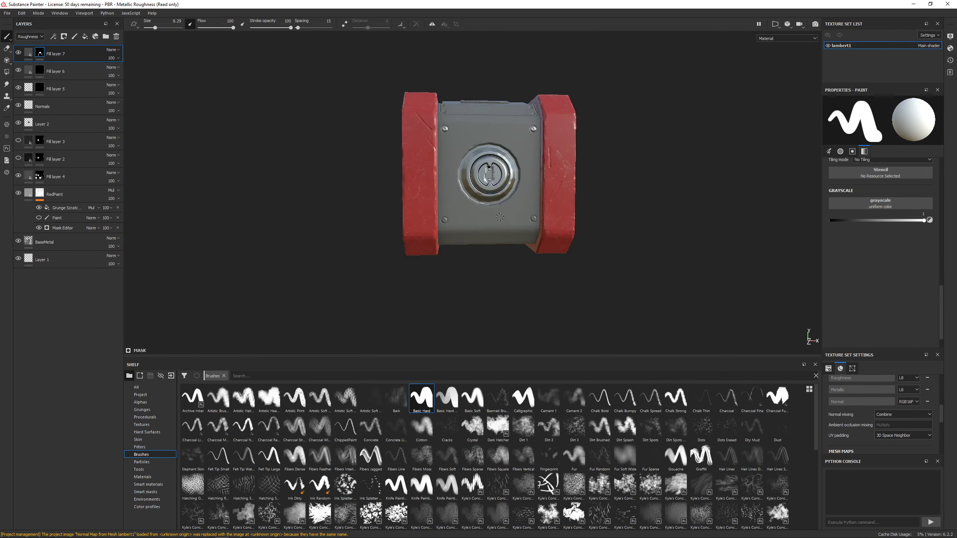
right_click_drag(454, 236, 599, 42, "alt")
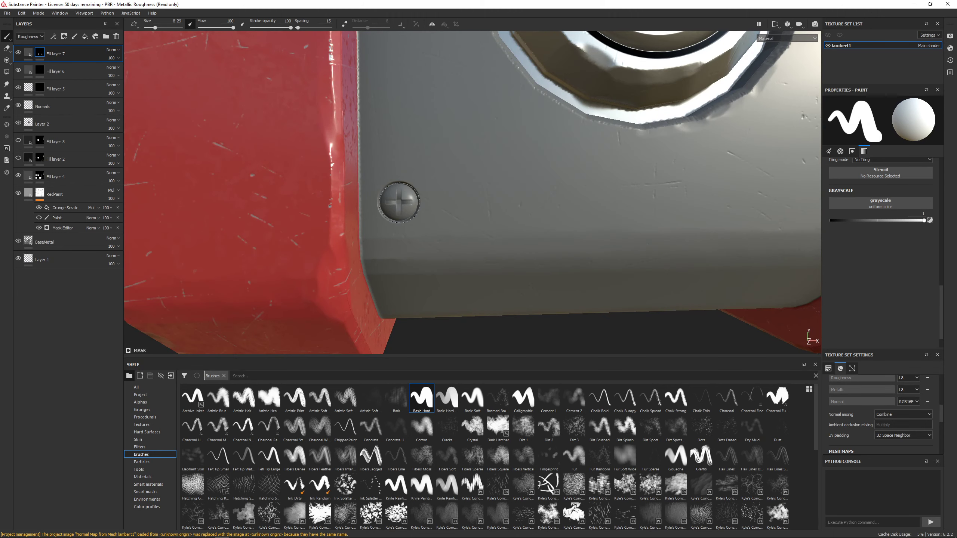
left_click_drag(399, 204, 494, 218, "alt")
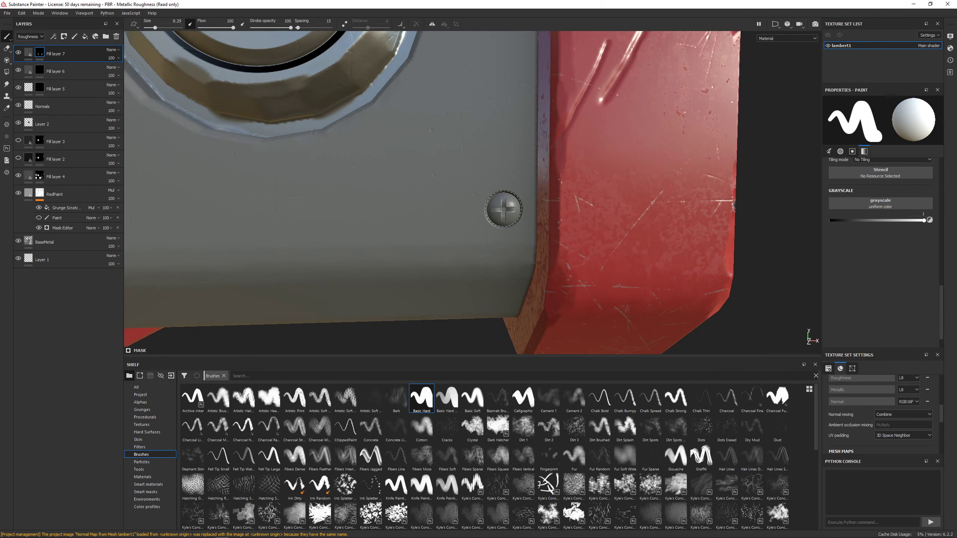
Reduce the brush size to 5.02 and paint metal over the whole square hatch beside the DANGER 380 volts text.
right_click_drag(504, 209, 461, 264, "alt")
left_click_drag(441, 159, 486, 221, "alt")
right_click_drag(445, 245, 480, 210, "alt")
left_click_drag(480, 209, 625, 216, "alt")
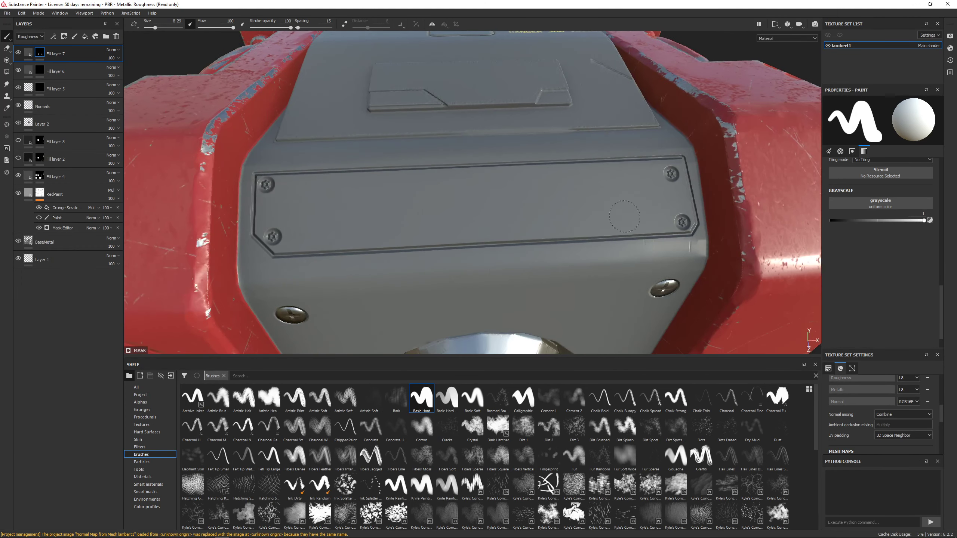
left_click_drag(281, 206, 386, 202)
mouse_move(284, 192)
left_mouse_down("alt")
mouse_move(556, 208)
mouse_move(379, 250)
mouse_move(489, 155)
left_mouse_up("alt")
middle_click_drag(489, 155, 468, 241, "alt")
scroll(468, 241, "up", 3)
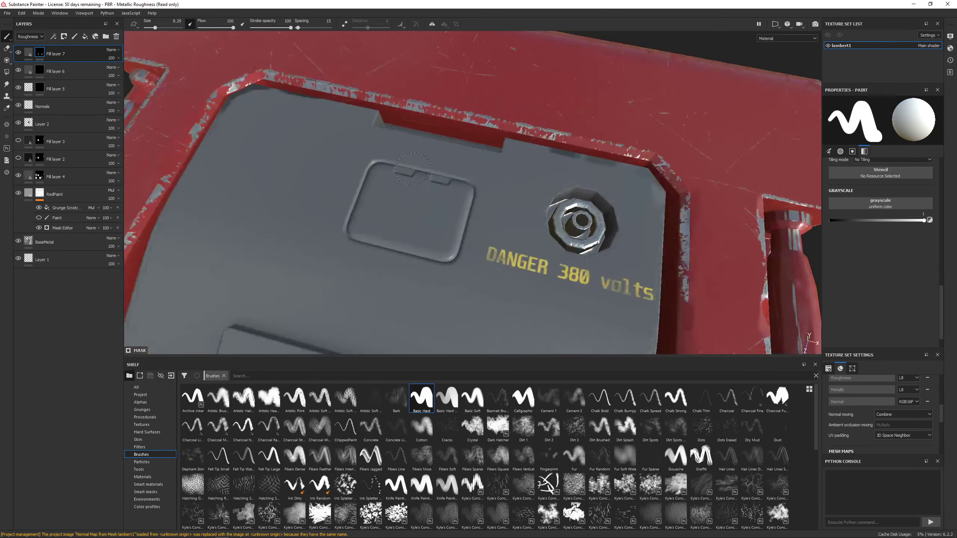
left_click_drag(407, 181, 425, 212, "alt")
right_click_drag(481, 199, 462, 199, "ctrl")
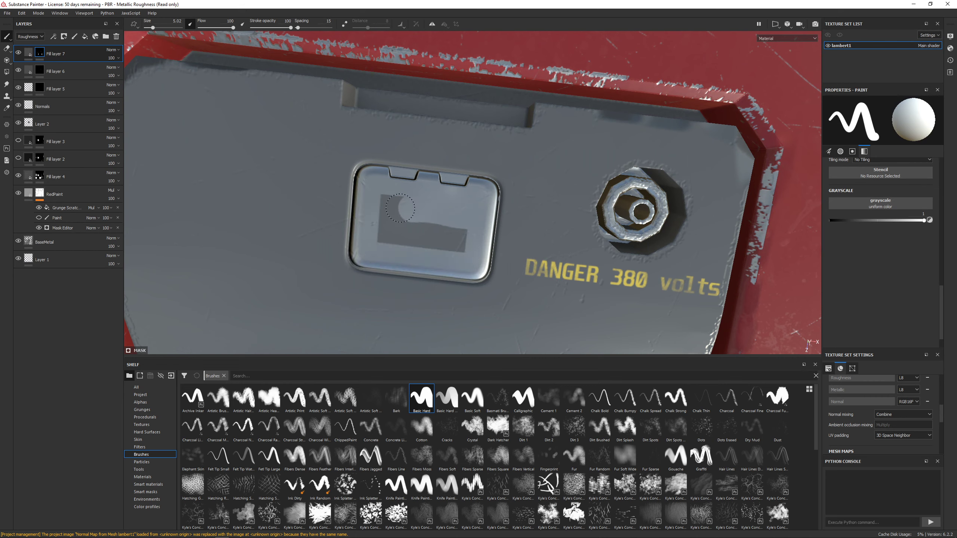
scroll(386, 243, "down", 6)
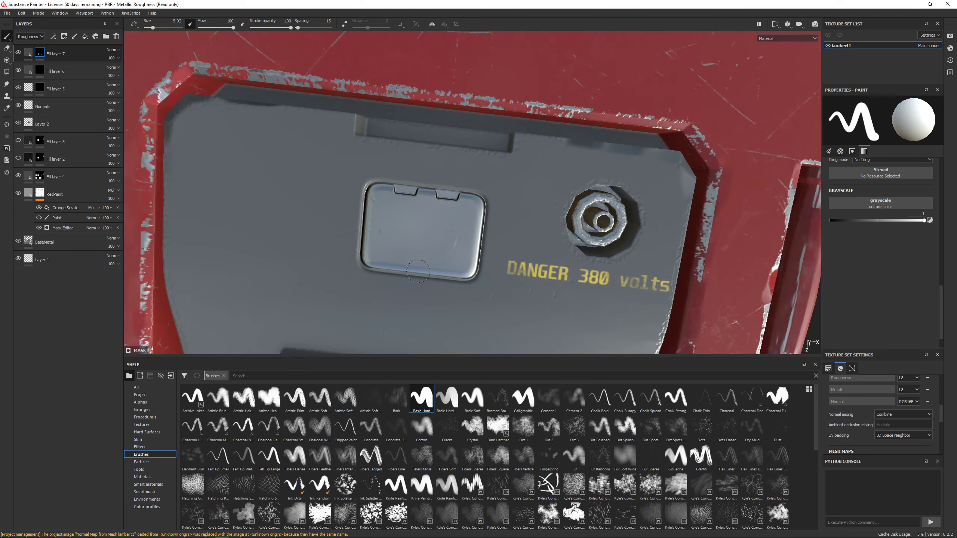
Examine the metal disc, screws and hatch on the crate's front and top from several angles.
left_click_drag(386, 243, 521, 199, "alt")
left_click_drag(302, 211, 444, 176, "alt")
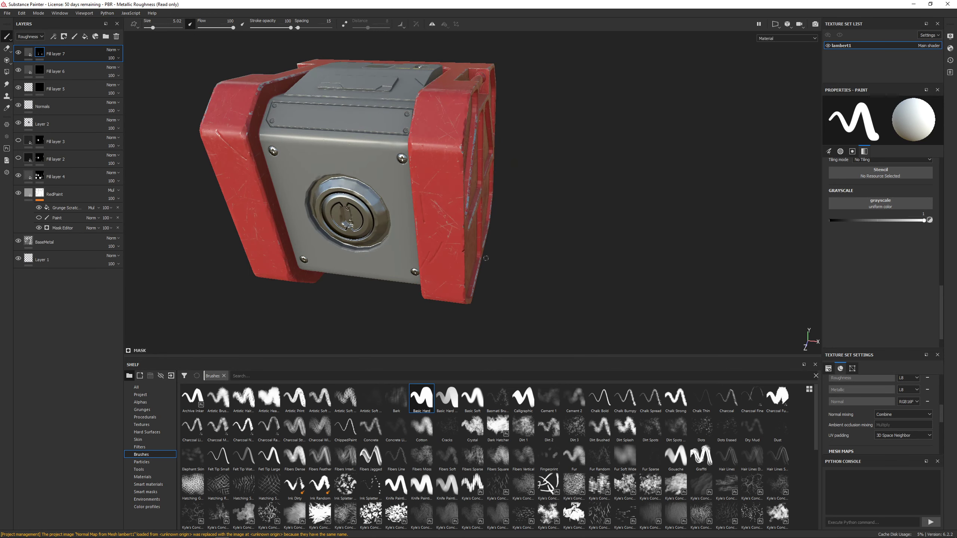
left_click_drag(486, 258, 415, 206, "alt")
scroll(414, 206, "up", 2)
middle_click_drag(411, 201, 421, 218, "alt")
scroll(426, 214, "up", 3)
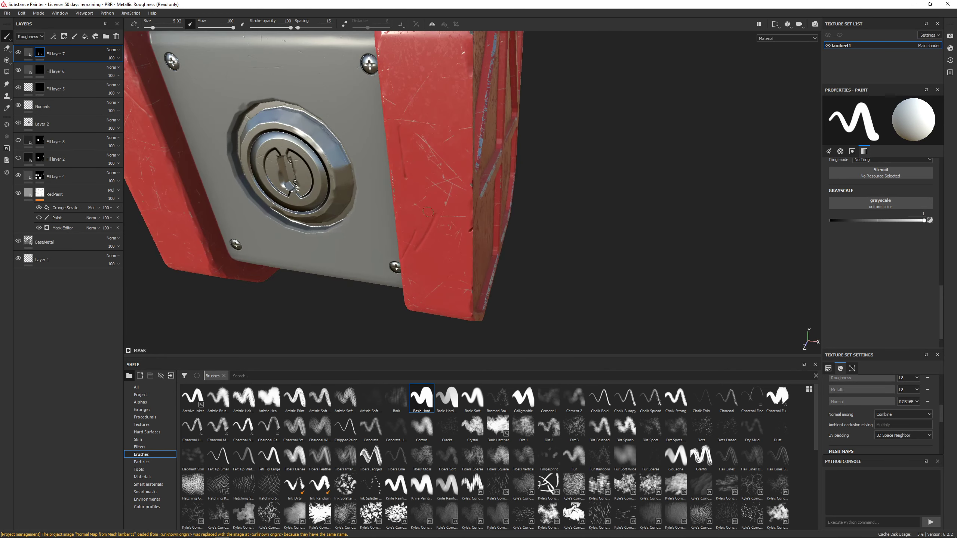
left_click_drag(398, 154, 523, 202, "alt")
scroll(510, 261, "down", 3)
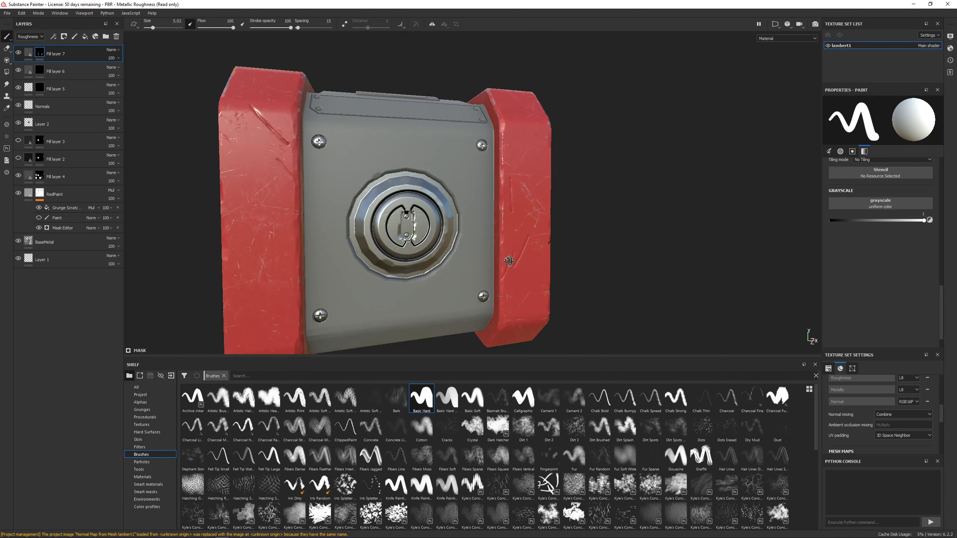
left_click_drag(458, 213, 437, 254, "alt")
middle_click_drag(437, 255, 471, 298, "alt")
left_click_drag(471, 261, 387, 291, "alt")
middle_click_drag(475, 188, 418, 215, "alt")
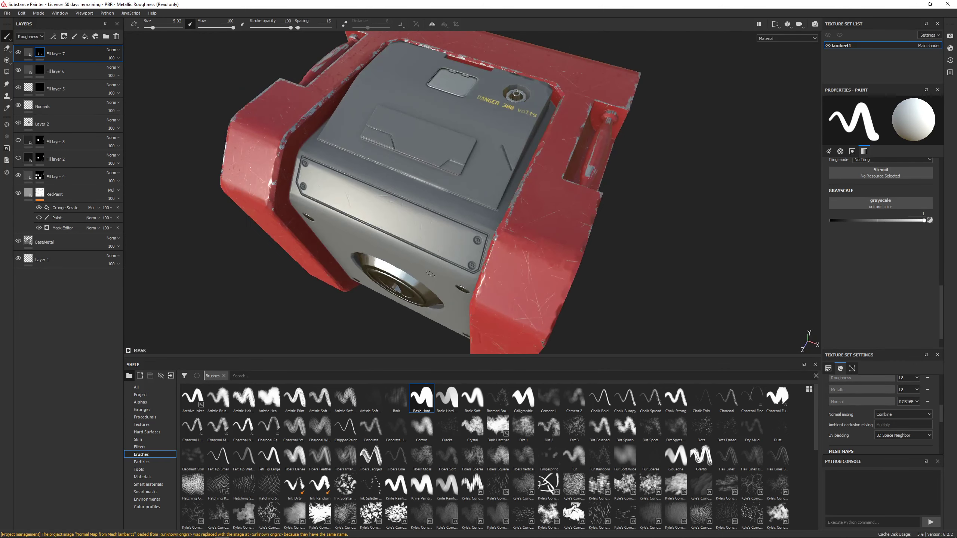
scroll(418, 215, "down", 2)
left_click_drag(418, 215, 395, 159, "alt")
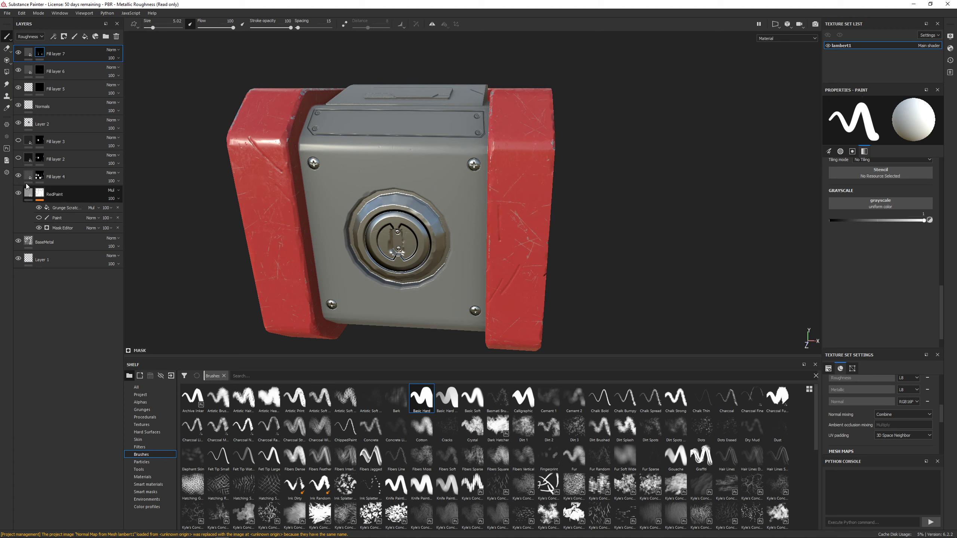
Toggle Fill layer 4 and RedPaint to compare their effect, and hide RedPaint's grunge scratches and Mask Editor effects.
left_click(18, 176)
left_click(18, 176)
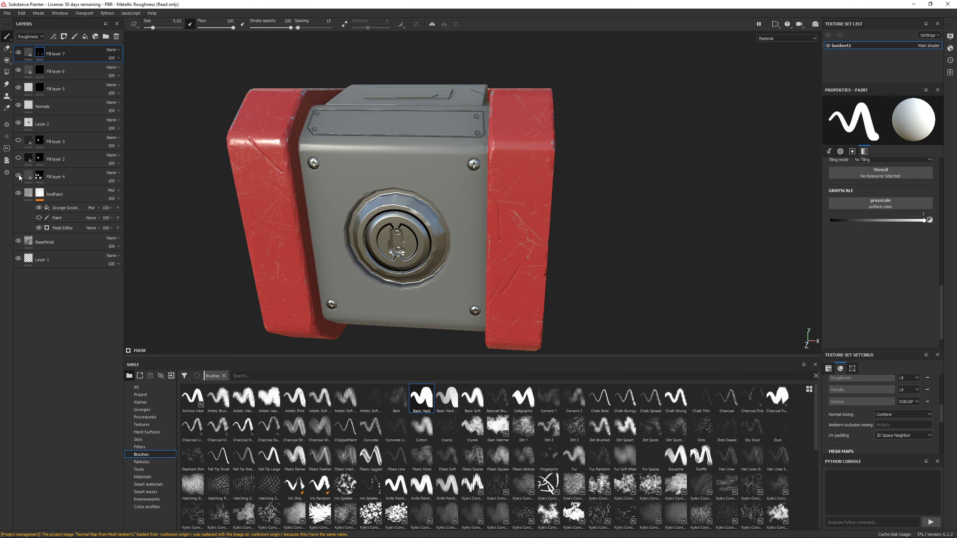
left_click(18, 194)
left_click(18, 194)
left_click(18, 193)
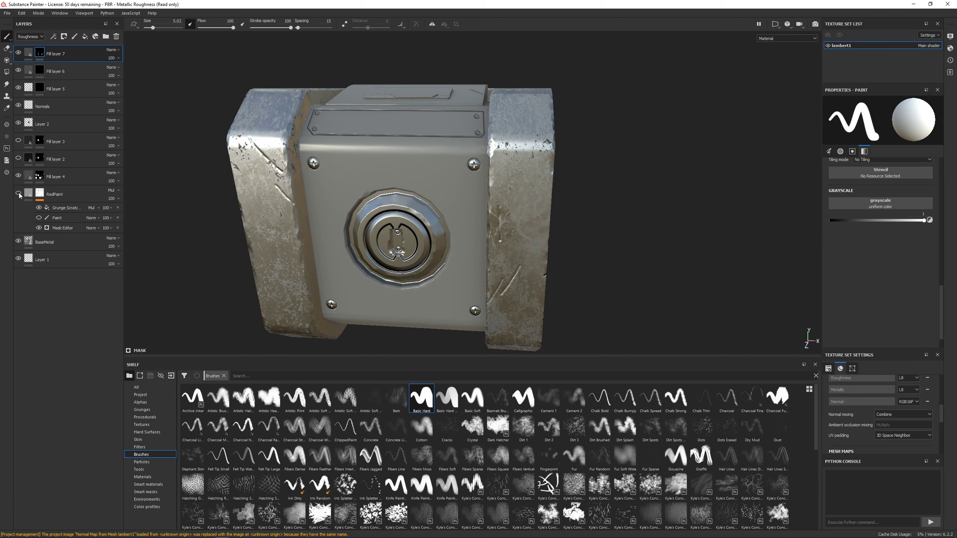
left_click(18, 194)
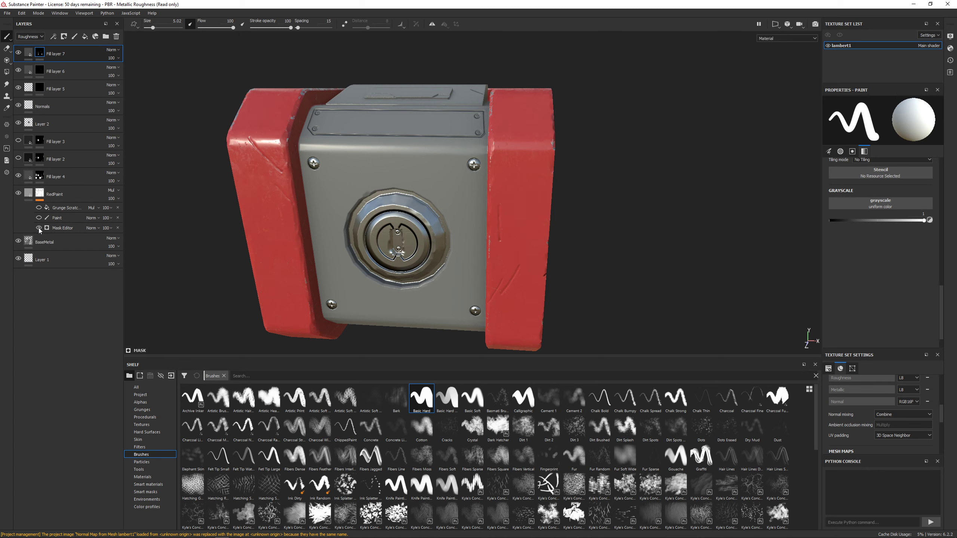
Move the BaseMetal layer to the top of the layer stack.
left_click(42, 242)
left_click(17, 242)
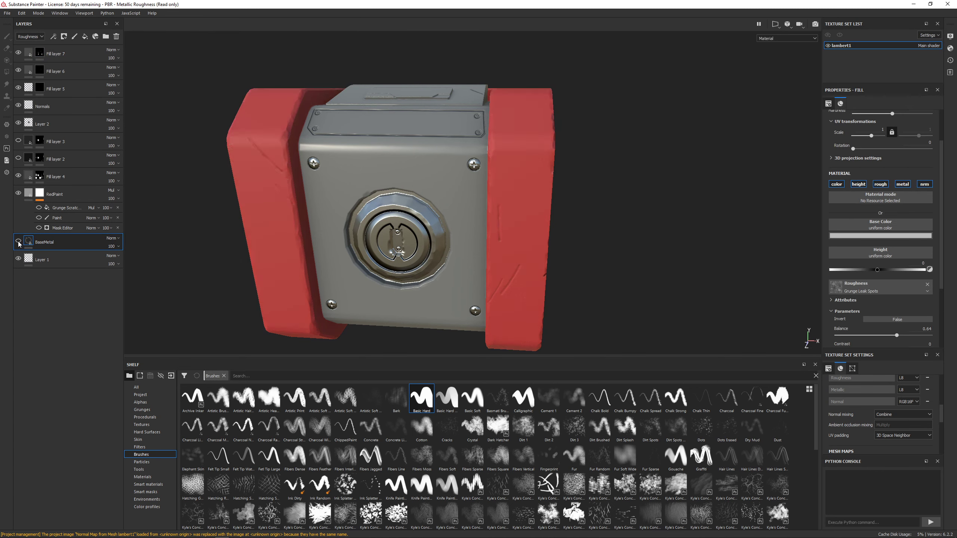
left_click(18, 241)
double_click(40, 244)
left_click_drag(47, 245, 50, 52)
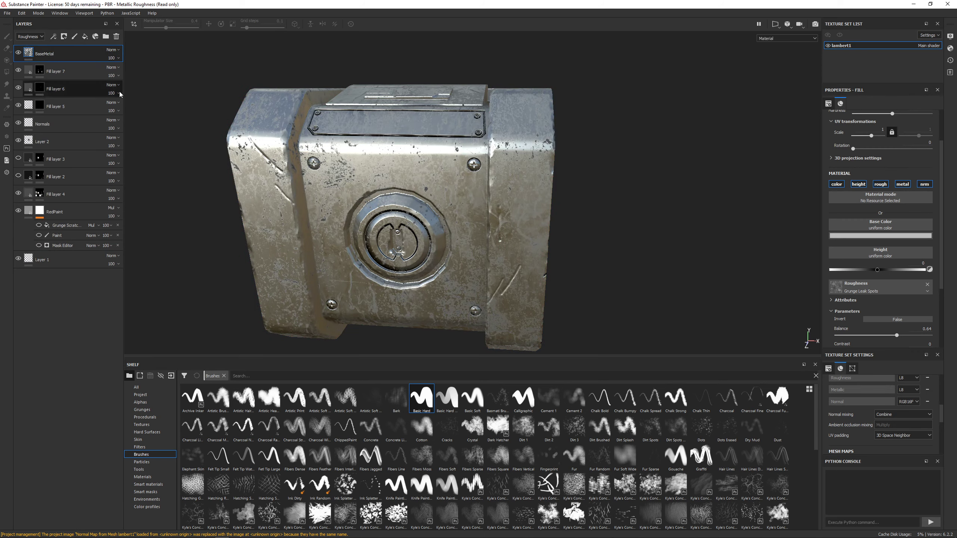
Add a black mask to the BaseMetal layer and check the painted crate's front and side beneath it.
mouse_move(414, 189)
left_mouse_down("alt")
mouse_move(471, 117)
mouse_move(414, 185)
left_mouse_up("alt")
right_click(69, 55)
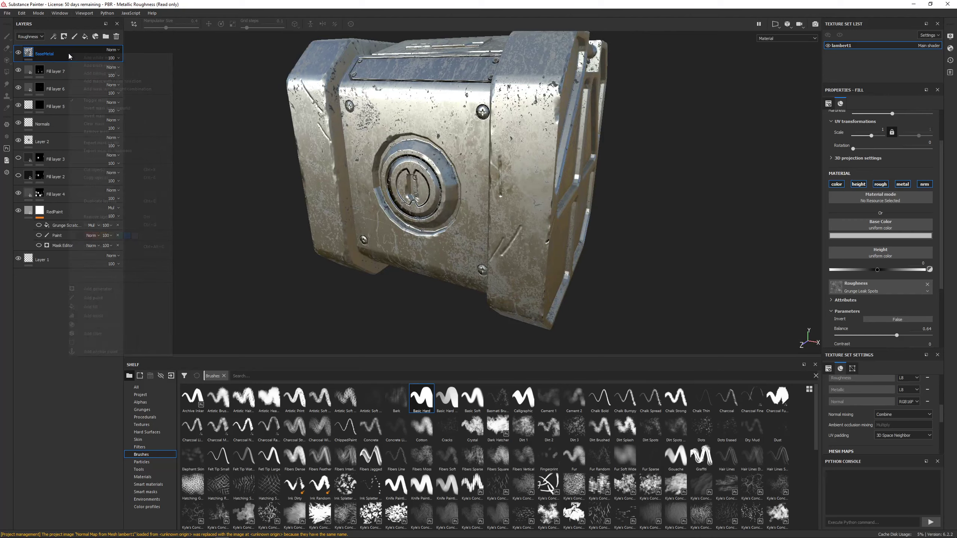
left_click(92, 65)
left_click_drag(396, 132, 460, 162, "alt")
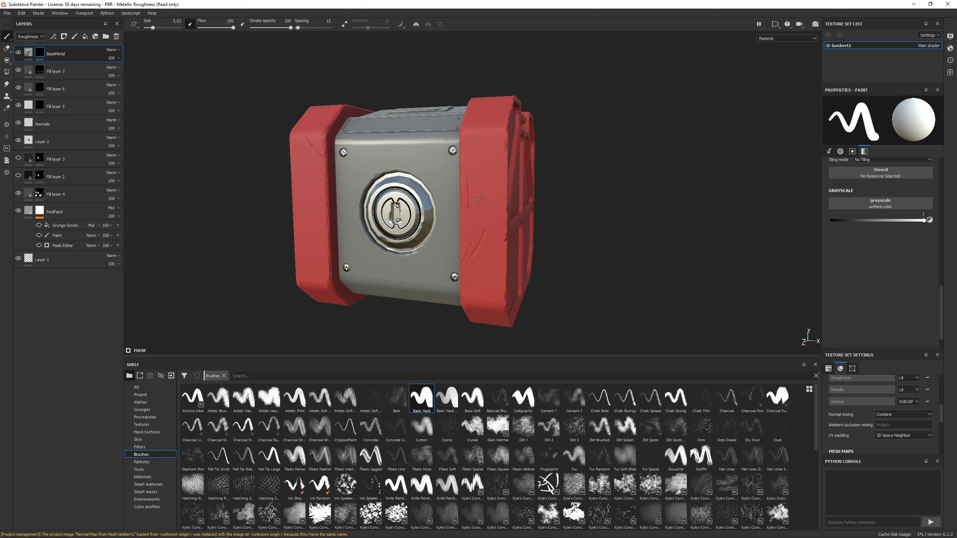
mouse_move(522, 170)
left_mouse_down("alt")
mouse_move(494, 156)
mouse_move(516, 167)
left_mouse_up("alt")
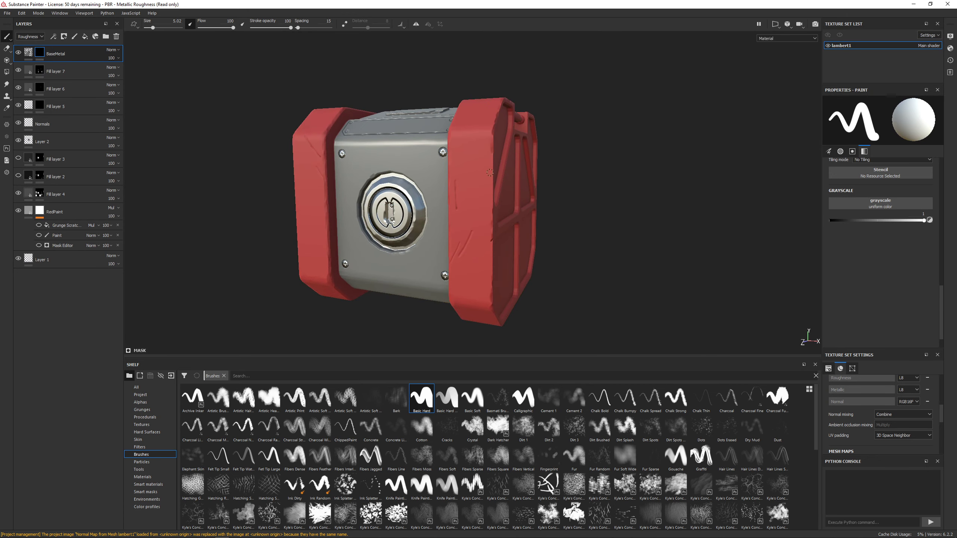
right_click_drag(517, 167, 463, 182, "alt")
left_click_drag(441, 191, 450, 213, "alt")
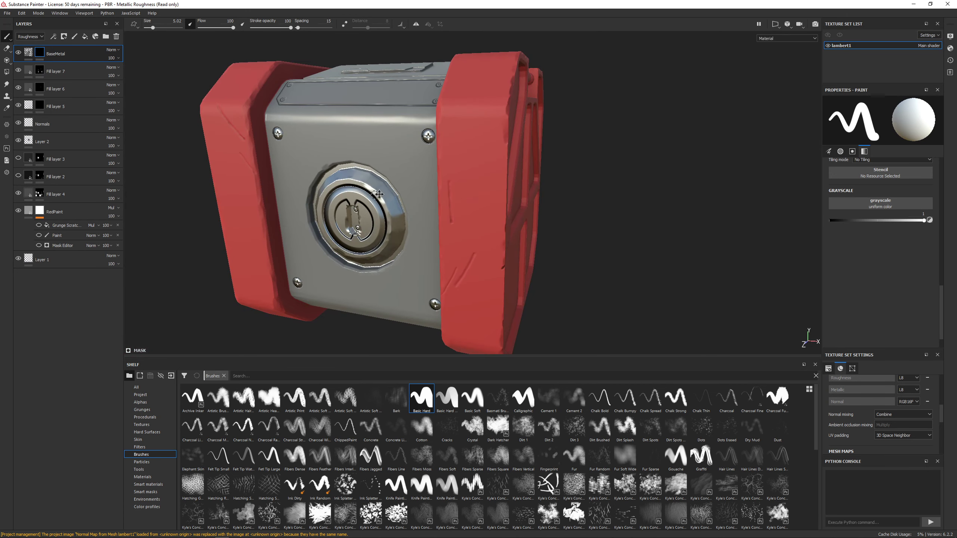
middle_click_drag(377, 195, 396, 207, "alt")
Remove the black mask from the BaseMetal layer.
left_click(28, 53)
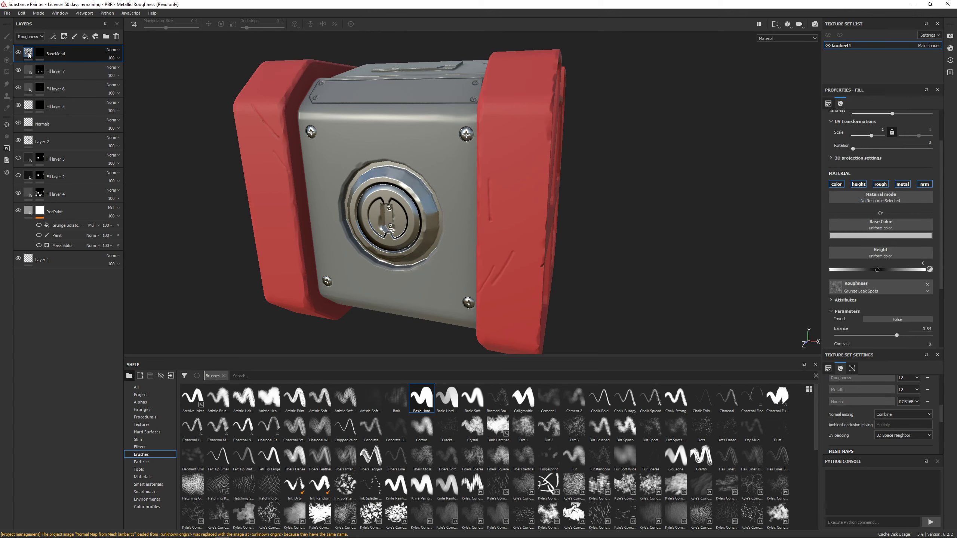
left_click(40, 54)
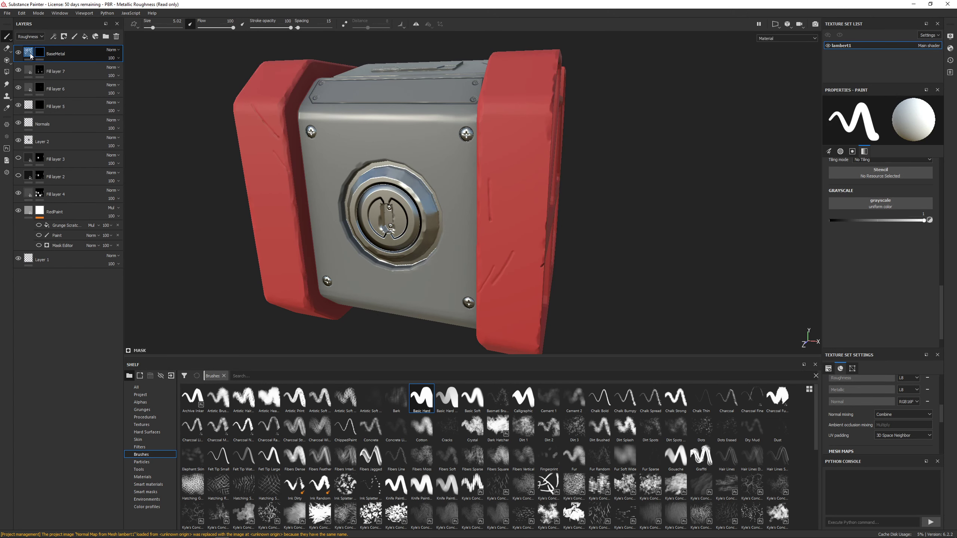
left_click(30, 55)
left_click(40, 55)
right_click(39, 55)
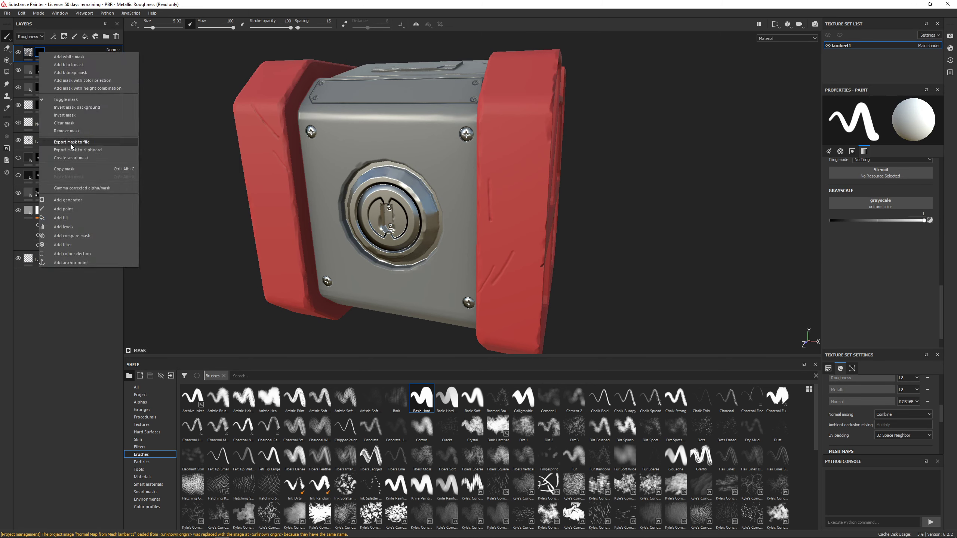
left_click(67, 131)
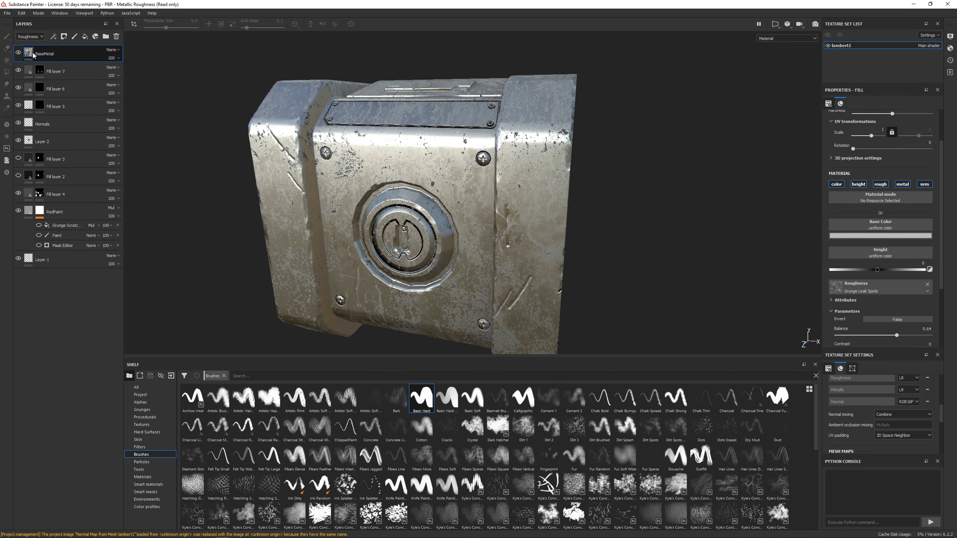
Review BaseMetal's roughness and other material channel settings, and browse the Procedurals category of the shelf.
scroll(857, 312, "down", 1)
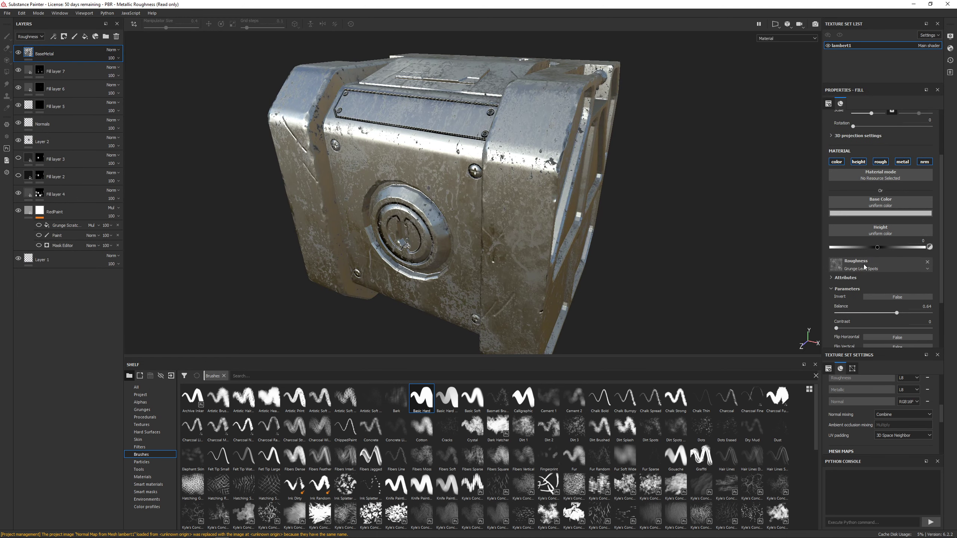
scroll(861, 271, "down", 3)
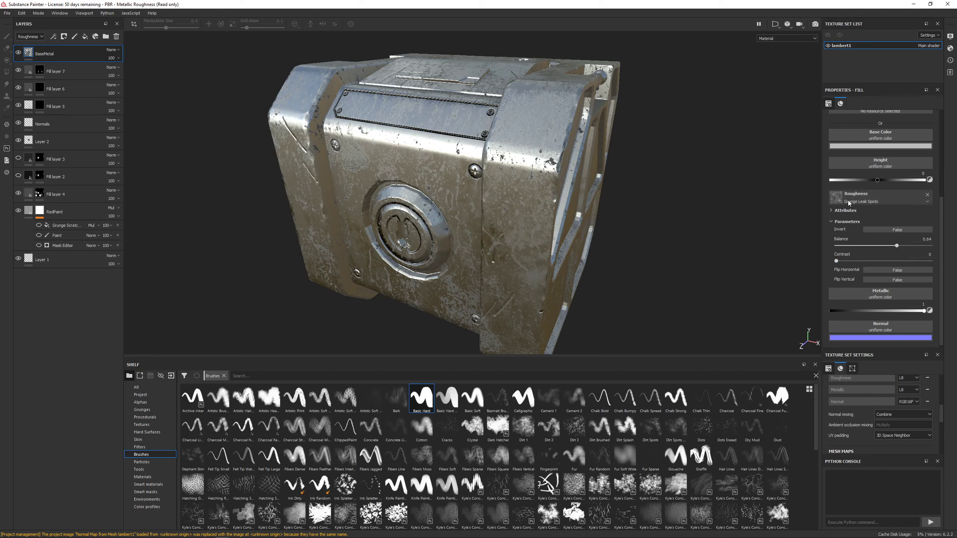
left_click(144, 418)
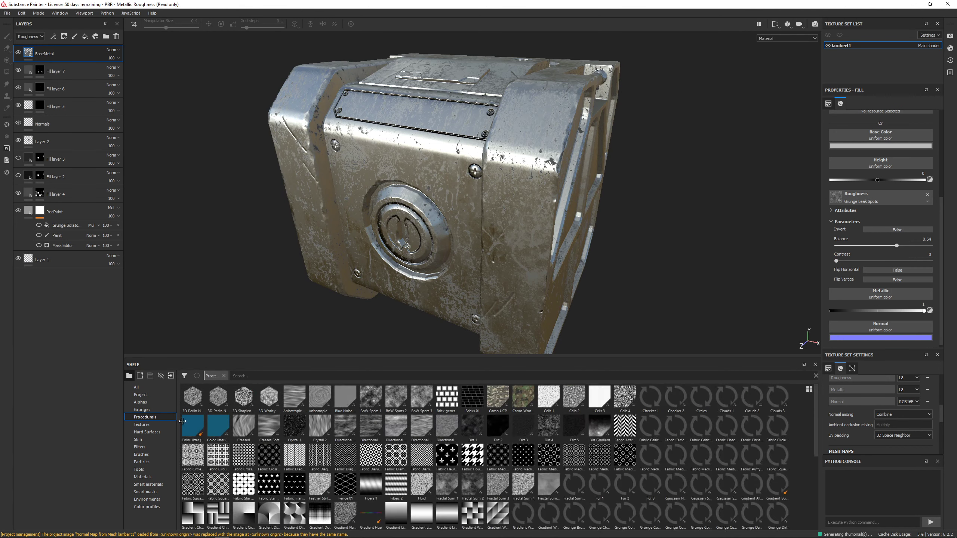
Try the Grunge Leak Dirty procedural as the roughness texture of the BaseMetal fill layer.
scroll(371, 451, "down", 6)
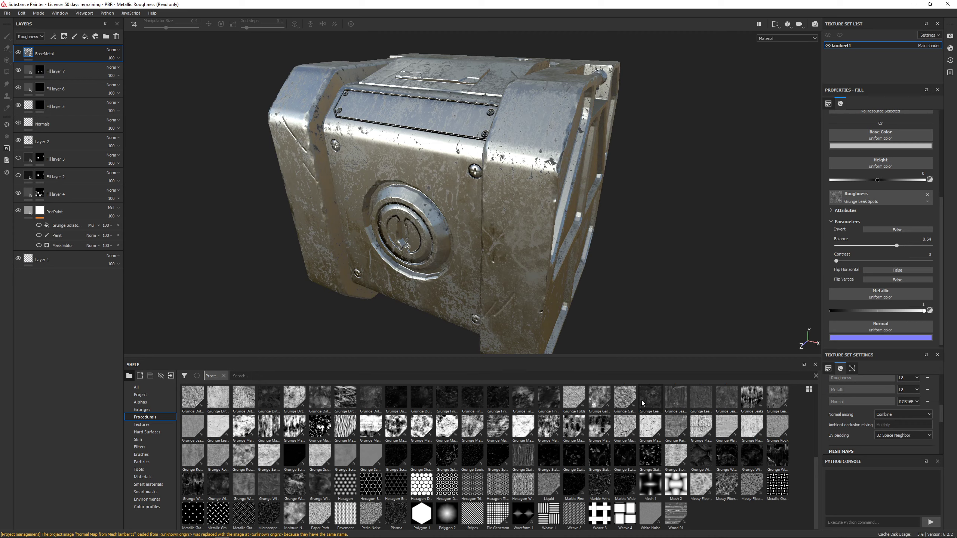
left_click_drag(849, 196, 850, 196)
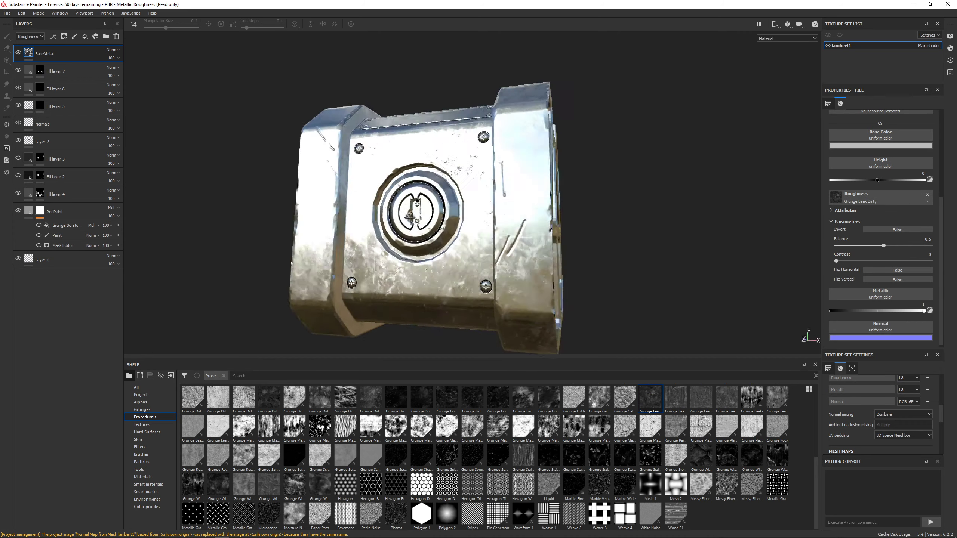
left_click_drag(452, 188, 528, 271, "alt")
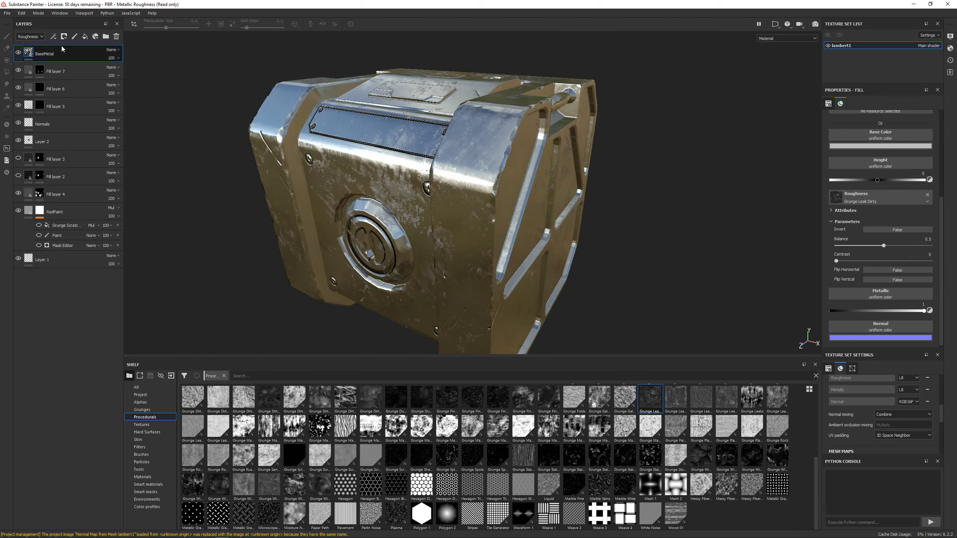
Remove the roughness texture from the BaseMetal layer and set its uniform roughness to about 0.38.
left_click(927, 194)
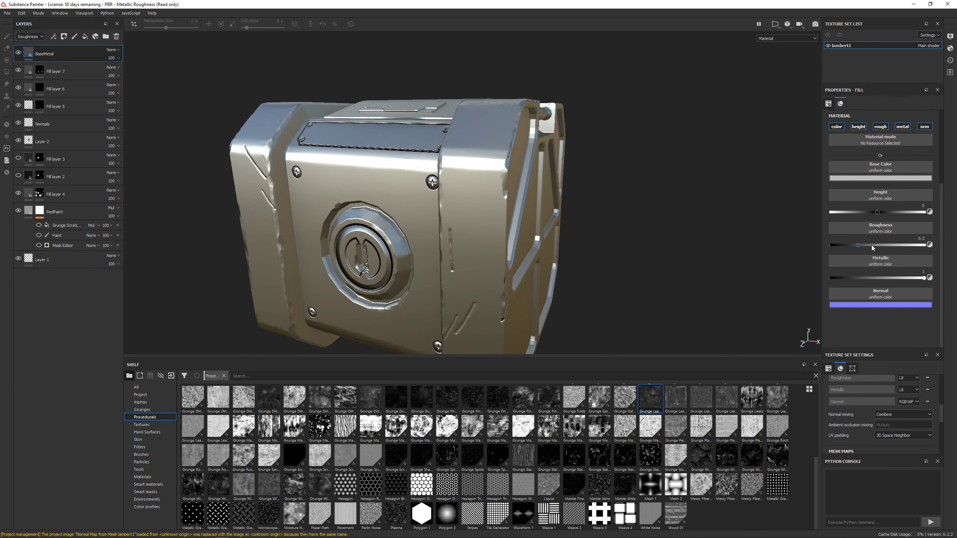
mouse_move(872, 246)
left_mouse_down()
mouse_move(919, 245)
mouse_move(812, 245)
mouse_move(907, 248)
mouse_move(866, 248)
left_mouse_up()
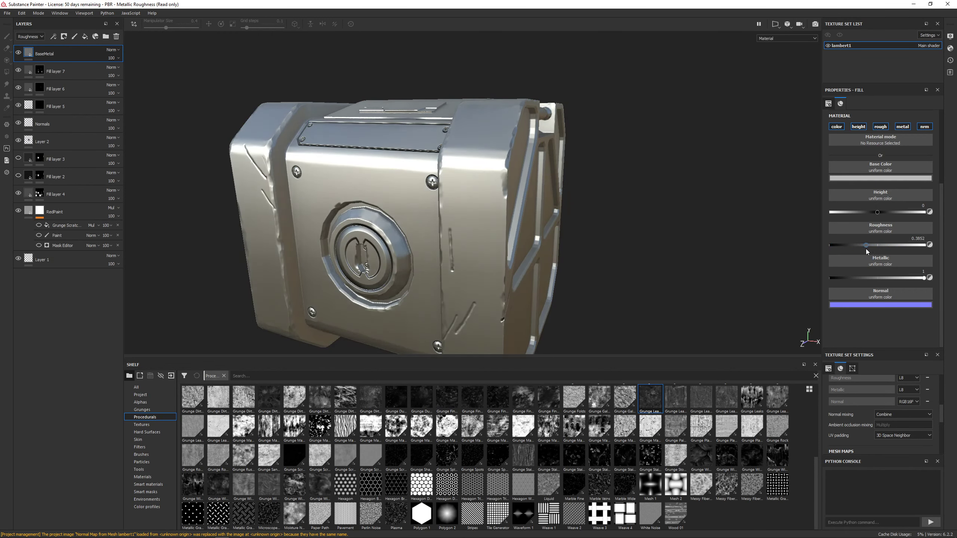
left_click_drag(395, 215, 561, 356, "alt")
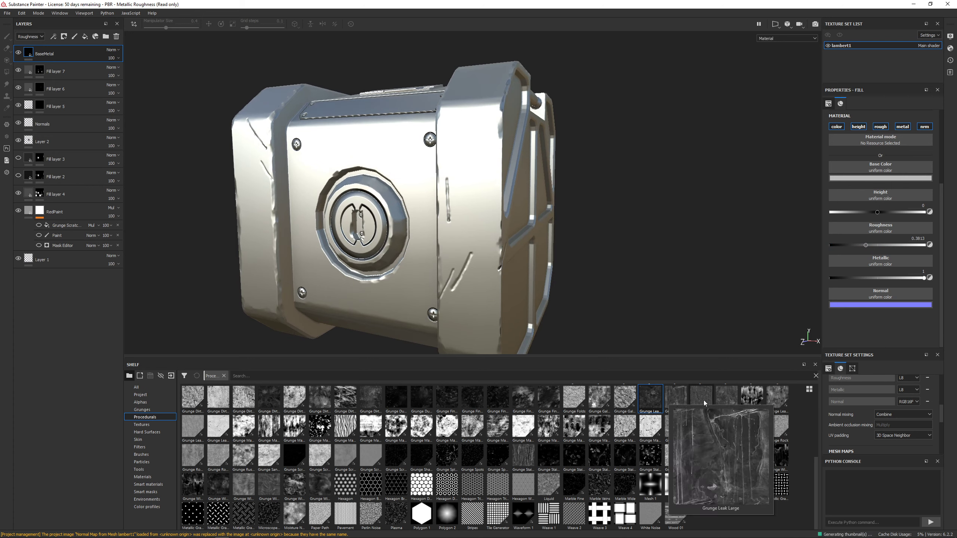
Apply the Grunge Leak Small procedural to the BaseMetal layer's roughness channel.
mouse_move(704, 401)
left_click_drag(704, 401, 883, 224)
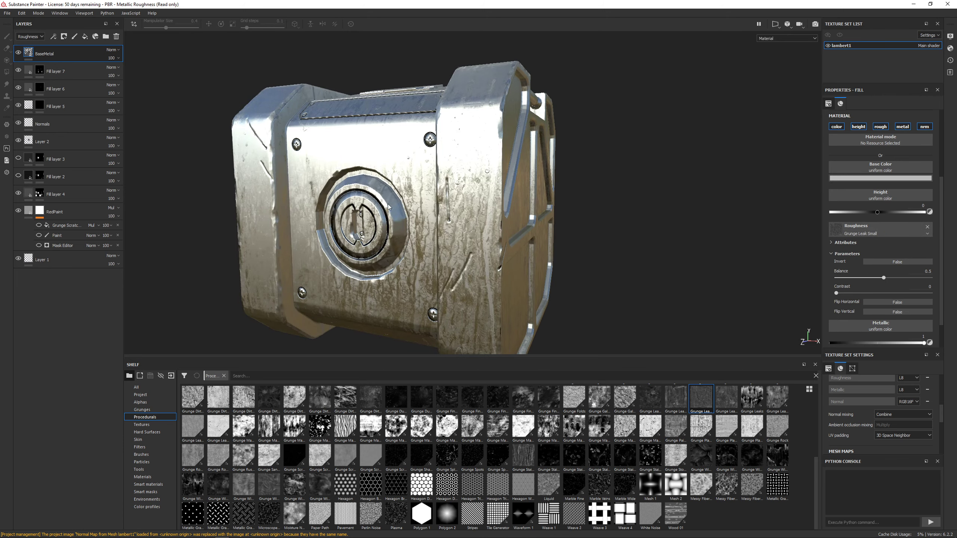
left_click_drag(389, 206, 467, 180, "alt")
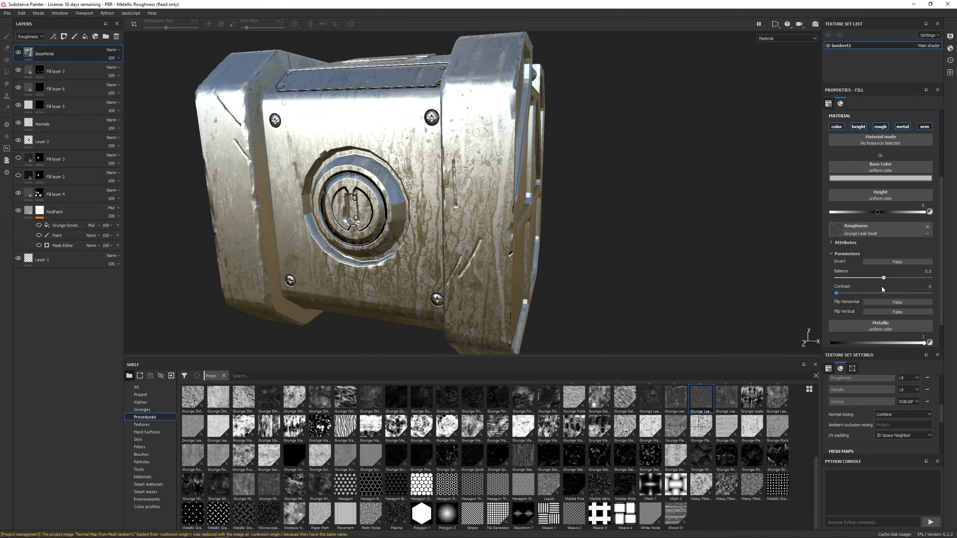
left_click_drag(452, 230, 357, 173, "alt")
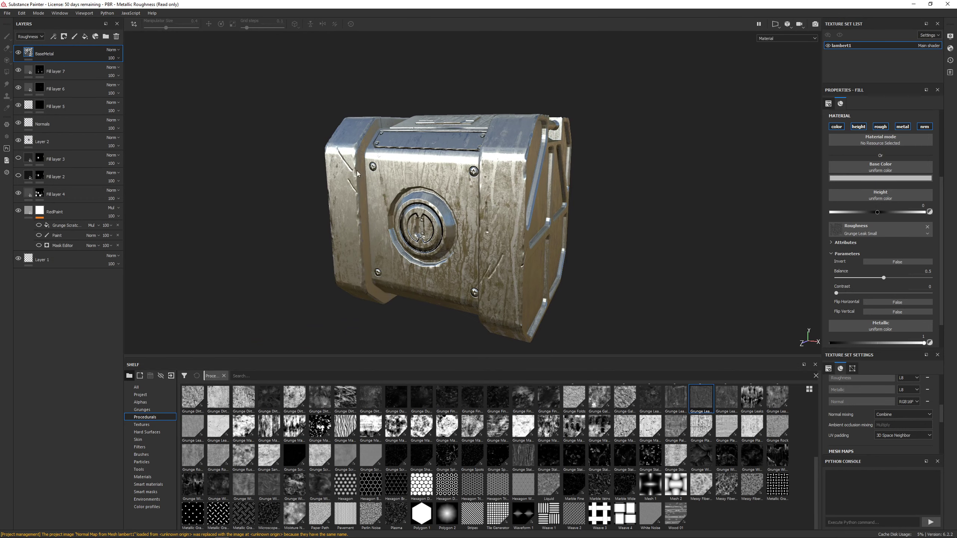
Disable the BaseMetal layer's metal, color, height and normal channels, leaving only roughness active.
scroll(865, 237, "up", 2)
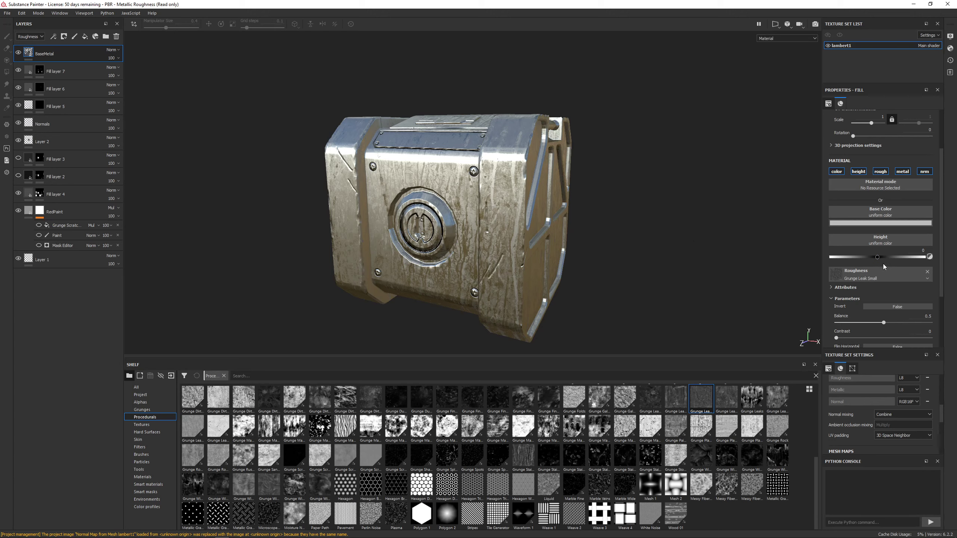
scroll(884, 266, "up", 1)
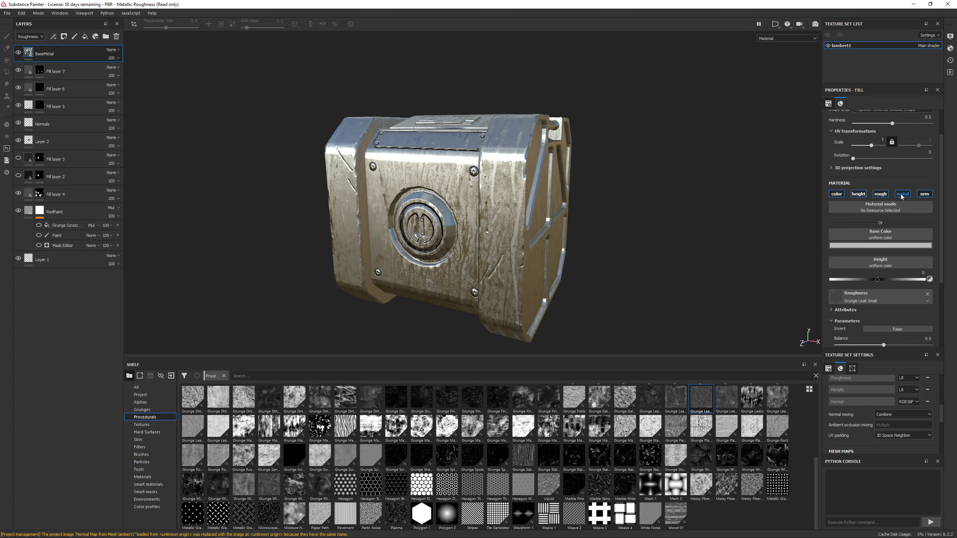
scroll(901, 195, "up", 1)
left_click(901, 217)
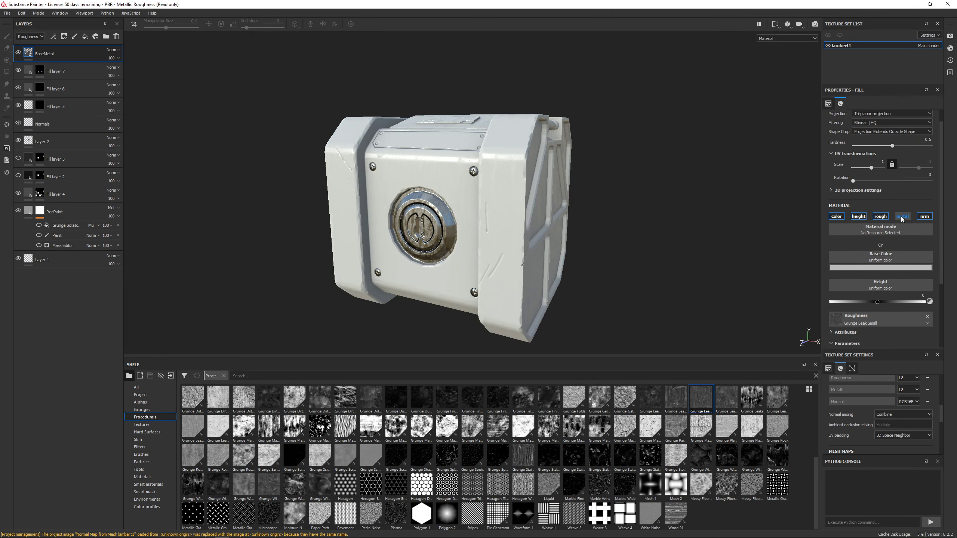
left_click(837, 218)
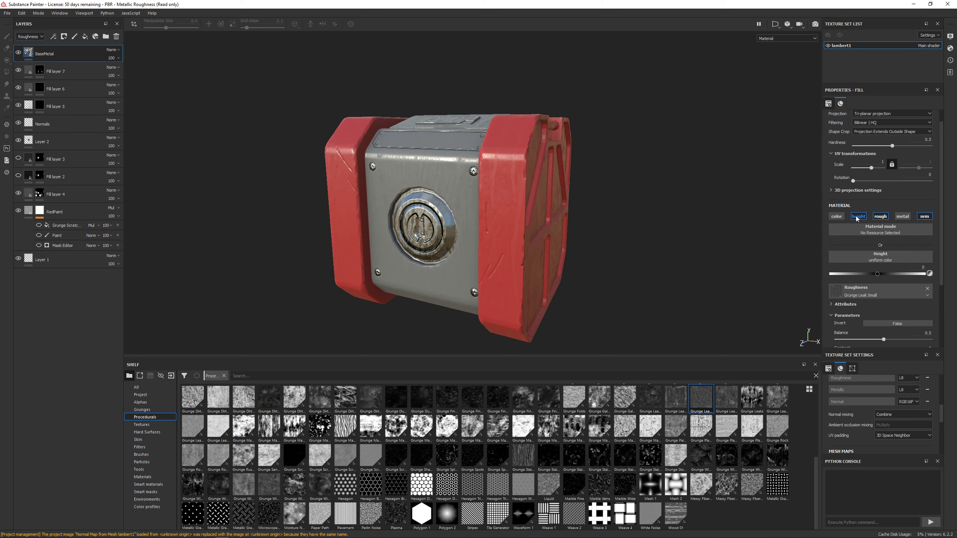
left_click(858, 218)
left_click(923, 217)
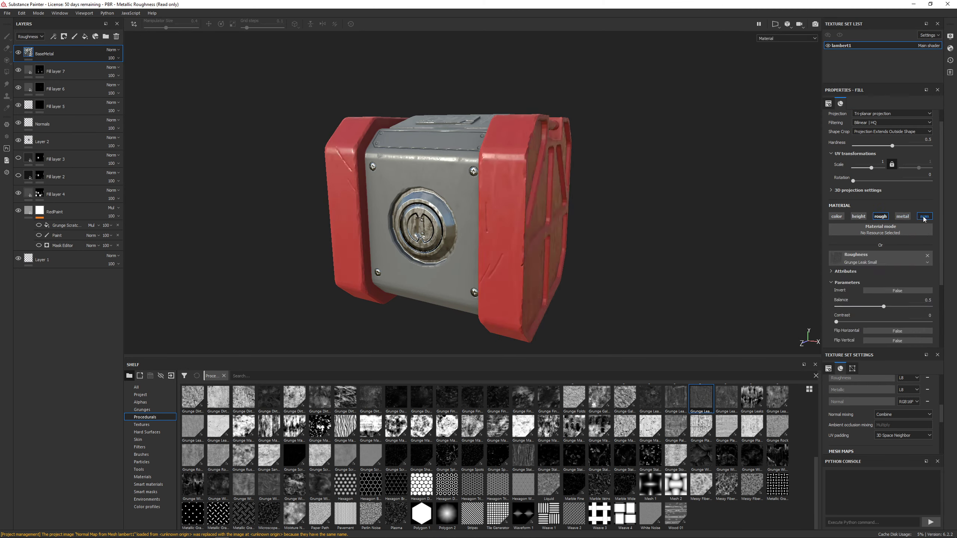
Rename the layer as BaseRoughness and examine its leak pattern on the crate's painted and metal surfaces.
scroll(448, 204, "down", 1)
left_click_drag(384, 194, 431, 186, "alt")
scroll(432, 186, "up", 4)
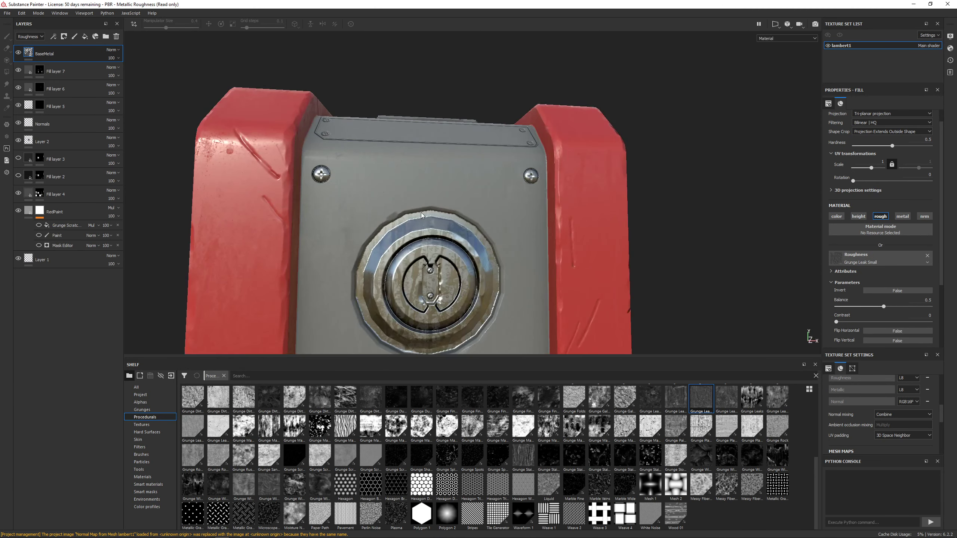
left_click_drag(369, 209, 342, 172, "alt")
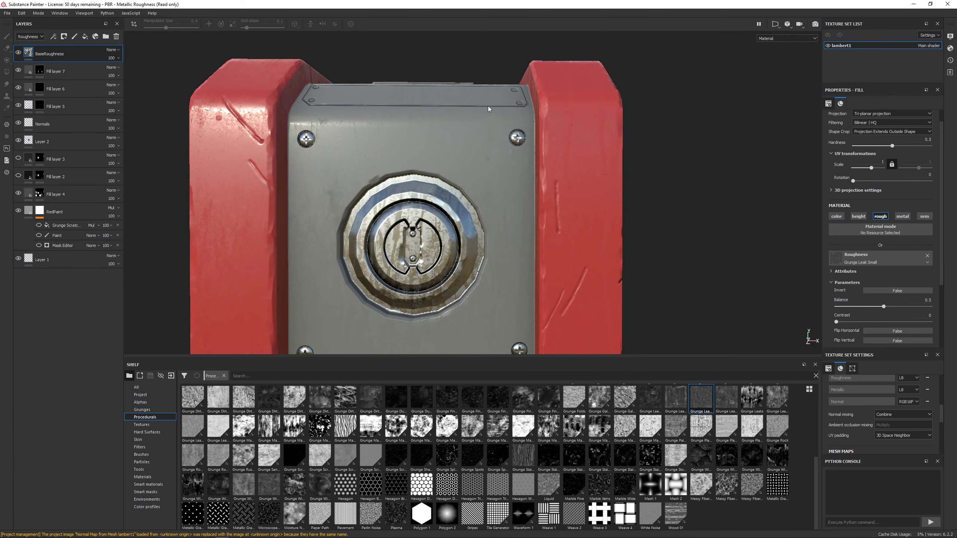
left_click_drag(580, 241, 624, 185, "alt")
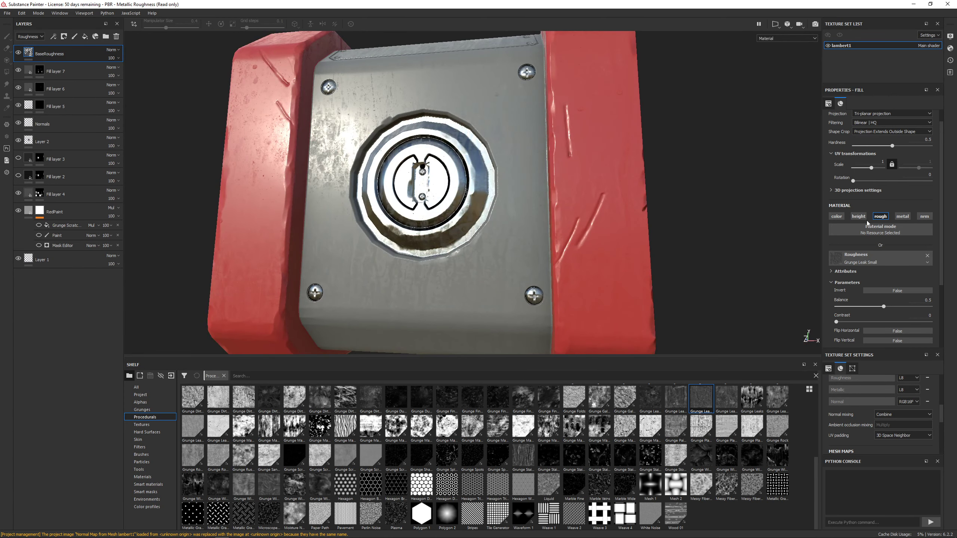
left_click_drag(565, 200, 515, 174, "alt")
right_click_drag(515, 174, 500, 190, "shift")
left_click_drag(500, 191, 424, 185, "alt")
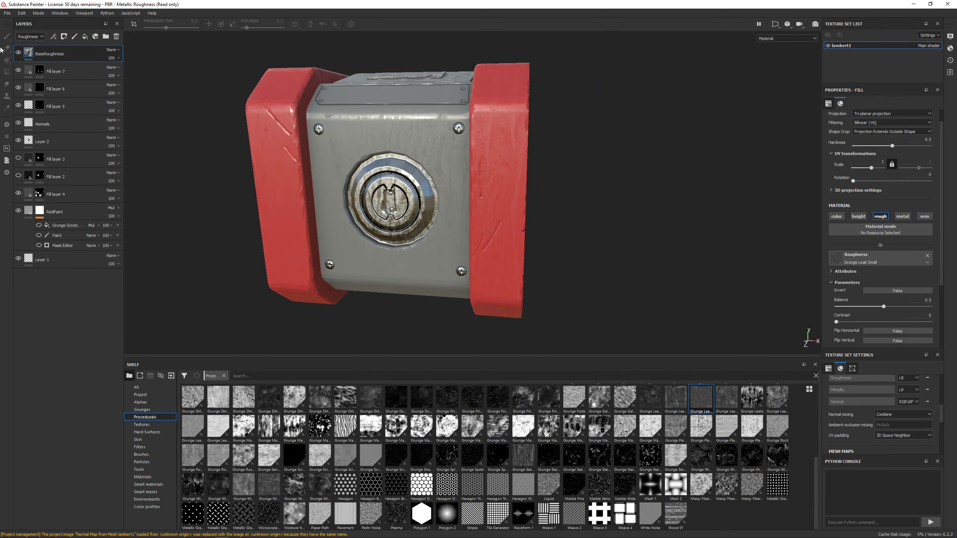
Add a fill layer named Dirt with a near-black base color and a roughness of about 0.83.
left_click(85, 38)
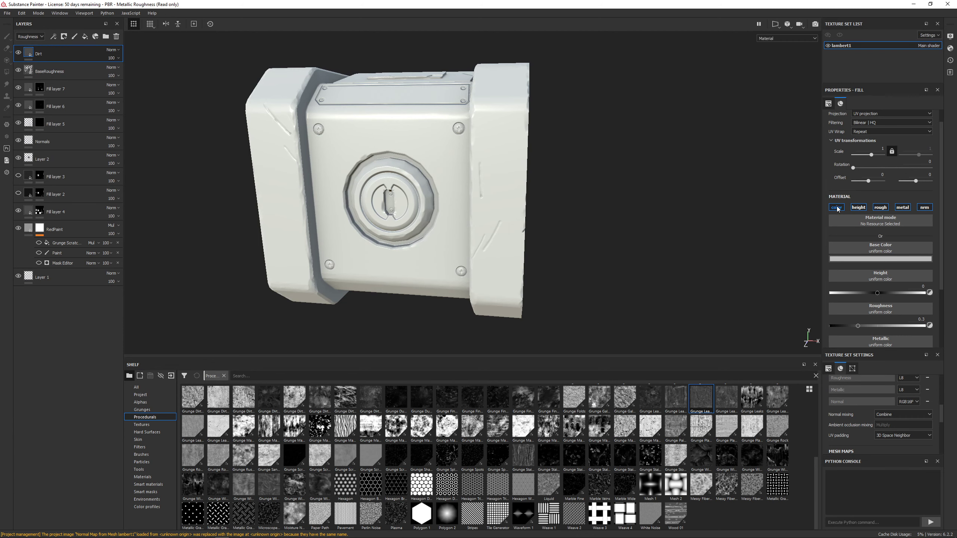
left_click(861, 260)
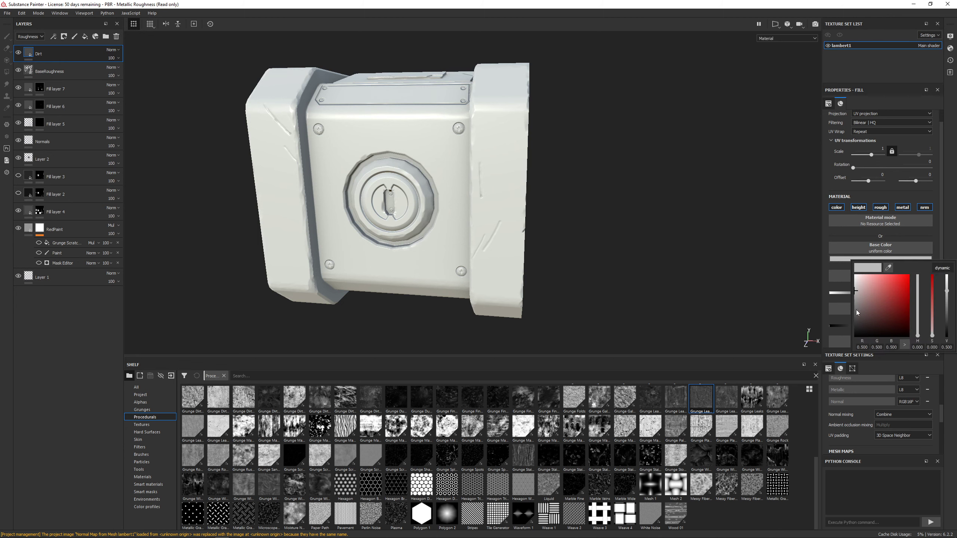
left_click_drag(857, 313, 858, 326)
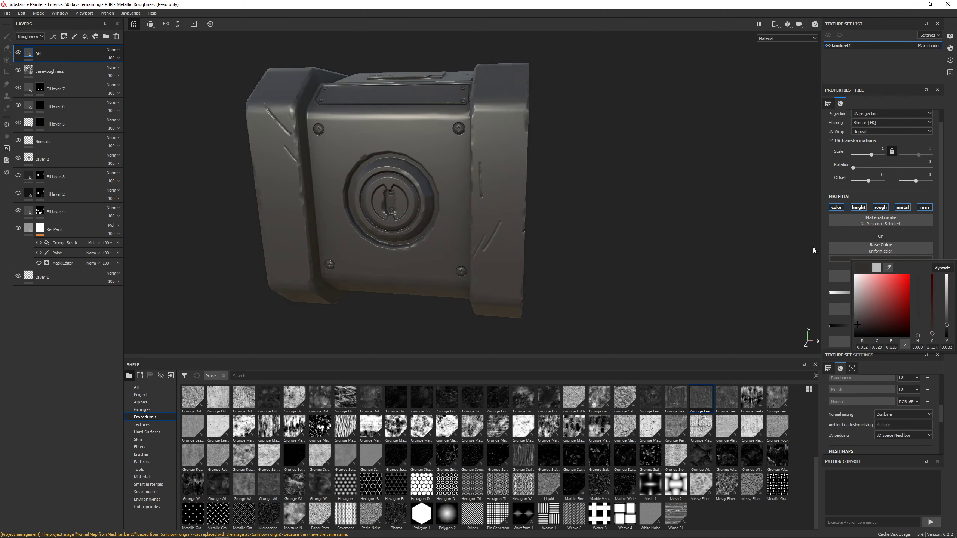
left_click_drag(878, 325, 909, 327)
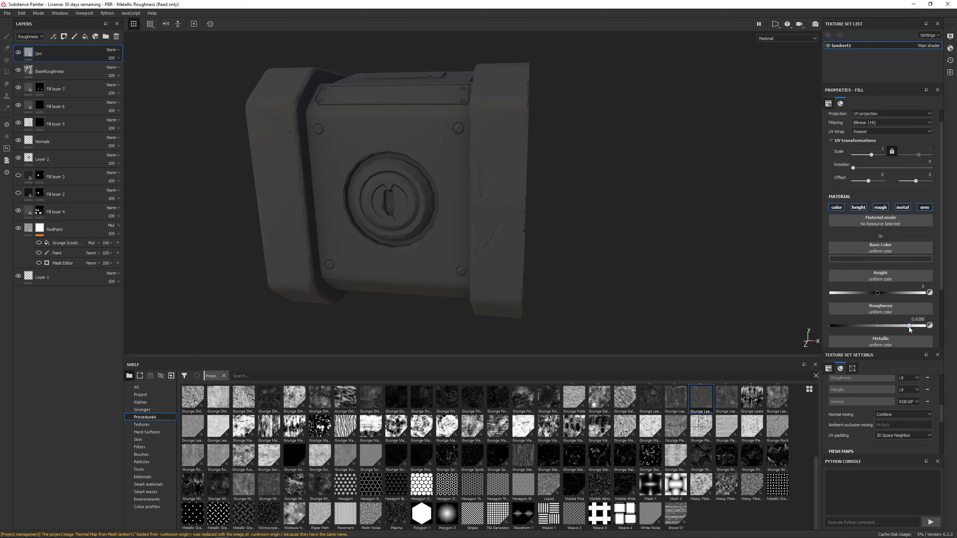
Change the Dirt layer's base color to a very dark brown, about RGB 0.017, 0.012, 0.010, and its roughness to about 0.78.
left_click(873, 260)
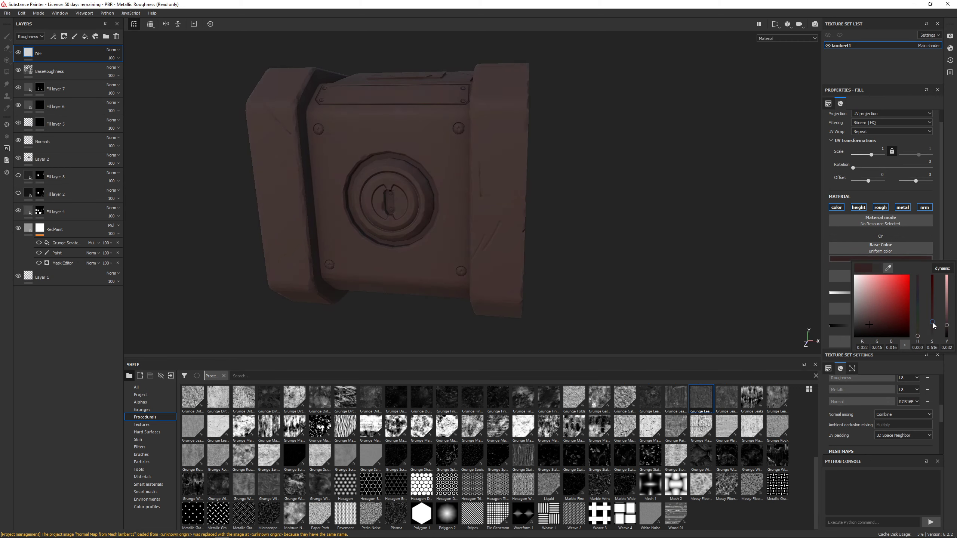
left_click_drag(945, 330, 874, 327)
left_click(873, 325)
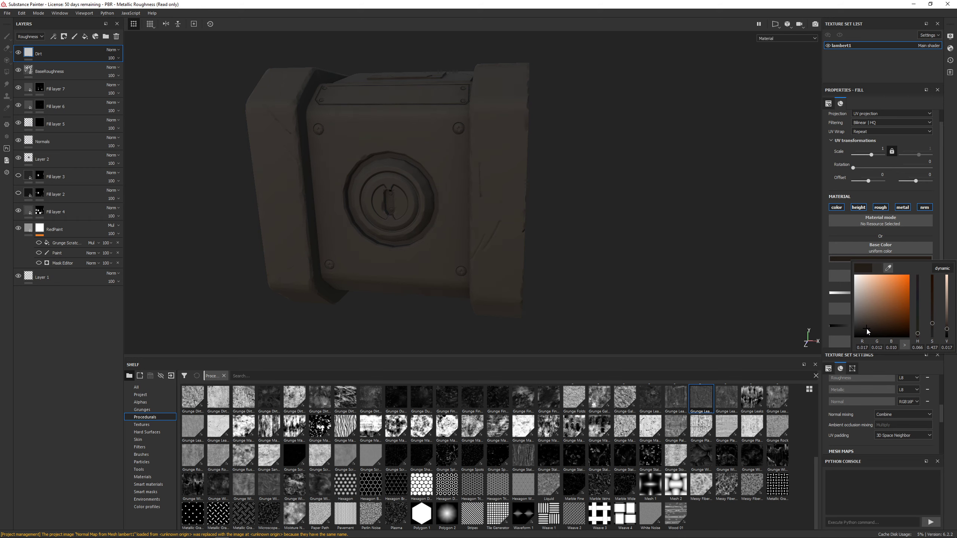
left_click_drag(396, 201, 335, 192, "alt")
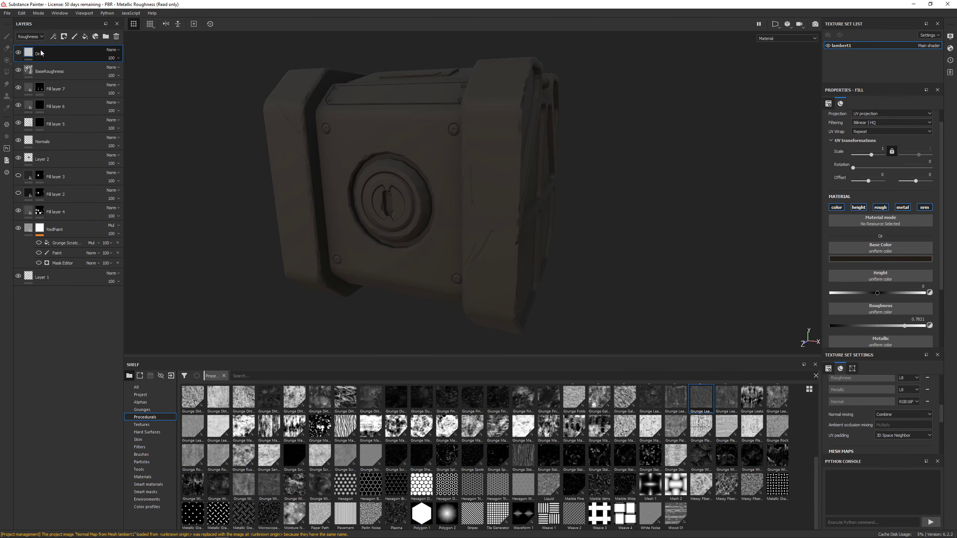
left_click_drag(429, 141, 377, 151, "alt")
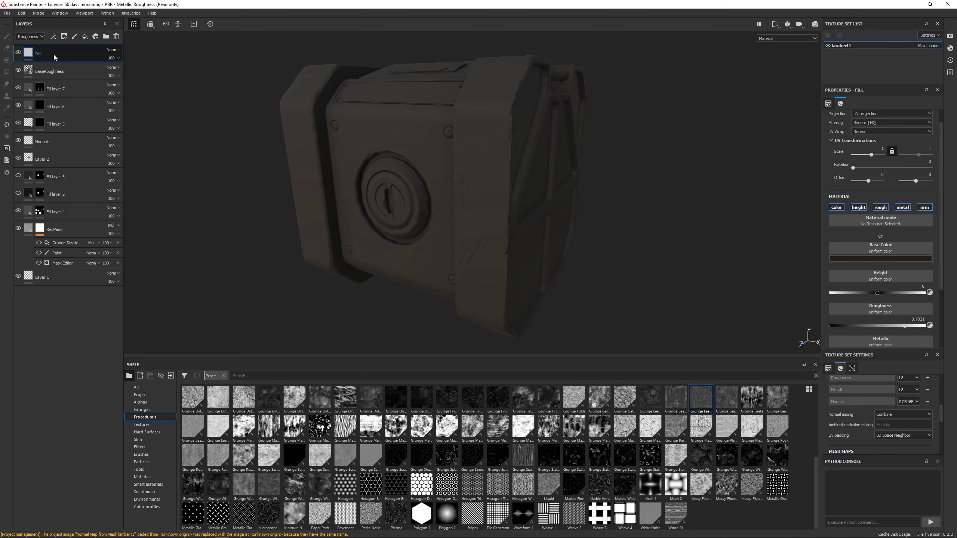
Add a black mask to the Dirt layer.
right_click(33, 55)
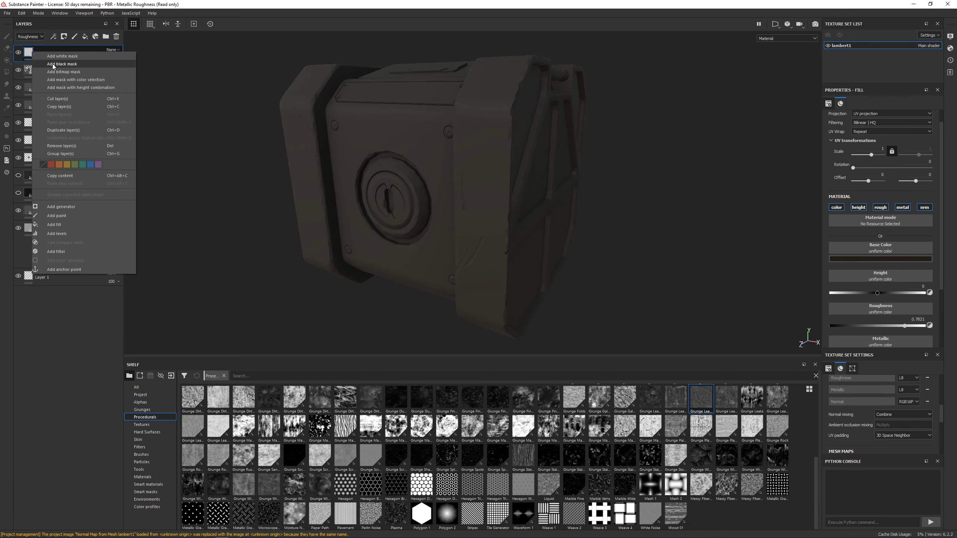
left_click(62, 63)
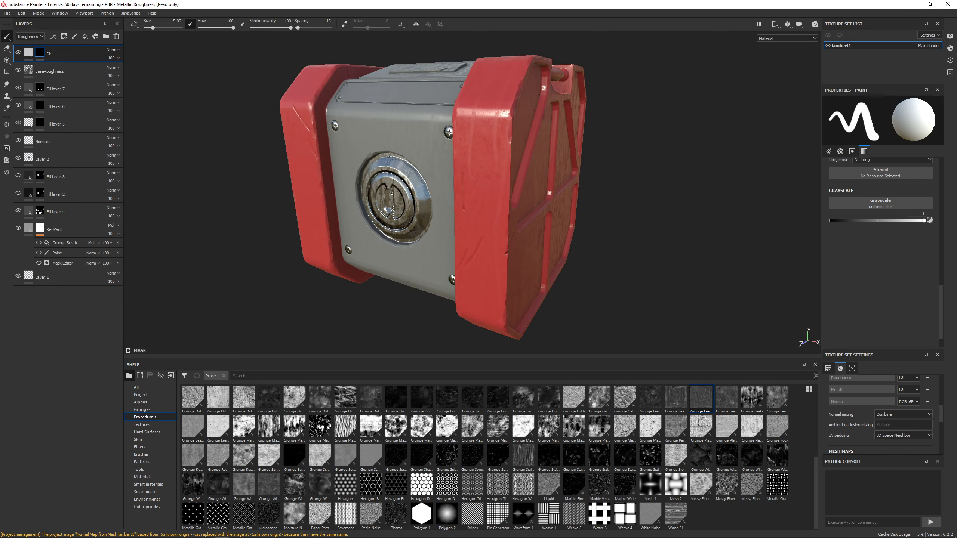
mouse_move(407, 185)
left_mouse_down("alt")
mouse_move(392, 185)
mouse_move(416, 185)
mouse_move(407, 189)
left_mouse_up("alt")
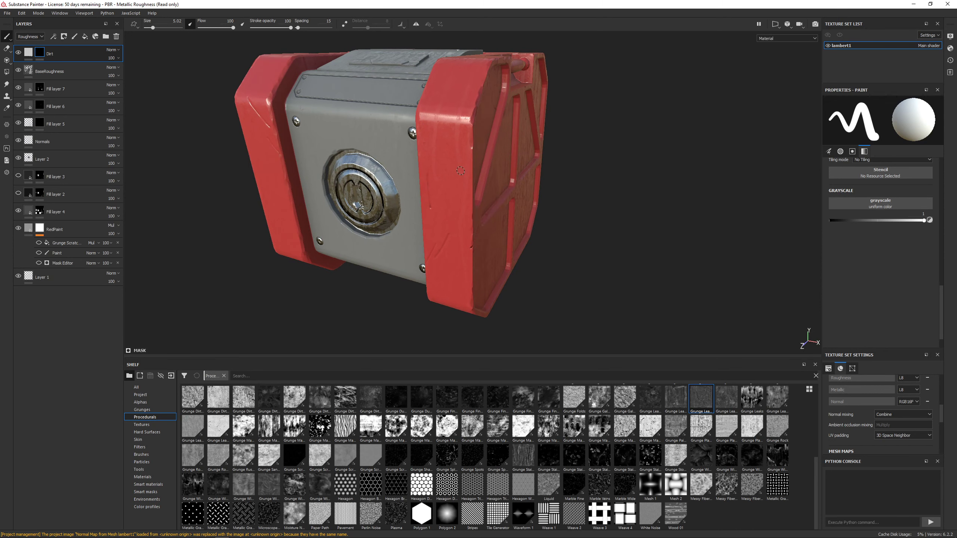
left_click(28, 53)
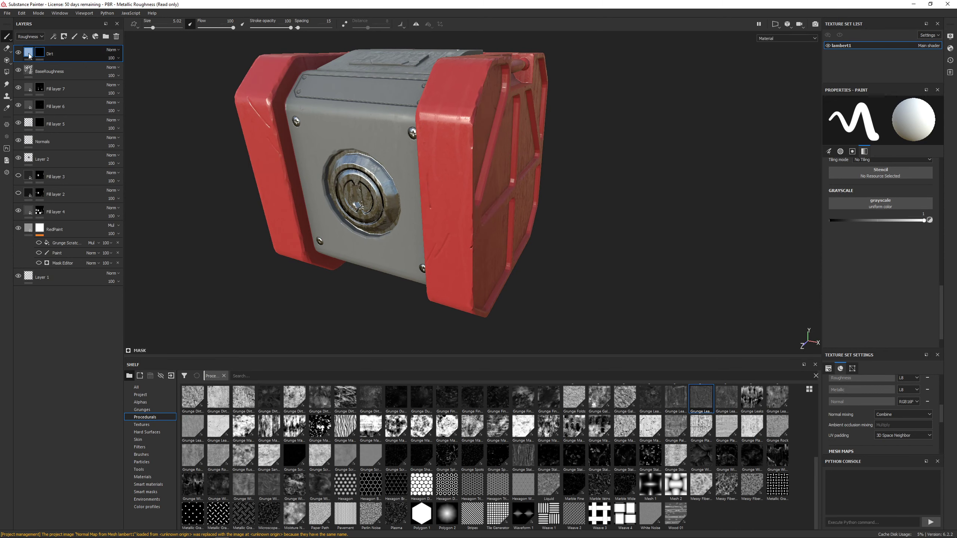
left_click_drag(411, 153, 466, 150, "alt")
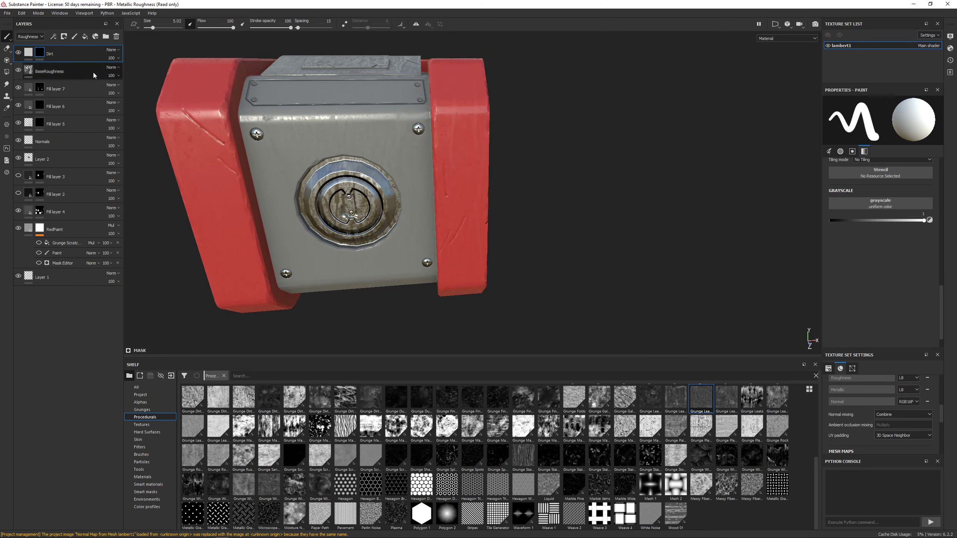
Apply the Dirt Cavities smart mask to the Dirt layer's mask.
mouse_move(274, 134)
left_mouse_down("alt")
mouse_move(354, 120)
mouse_move(424, 190)
mouse_move(339, 151)
mouse_move(347, 191)
left_mouse_up("alt")
scroll(339, 151, "up", 3)
key("ctrl+z")
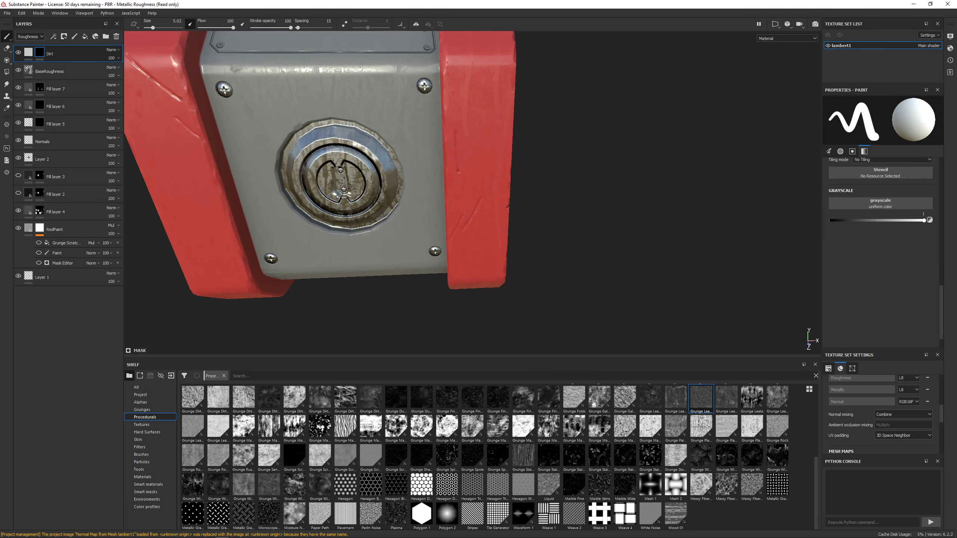
middle_click_drag(346, 191, 382, 212, "alt")
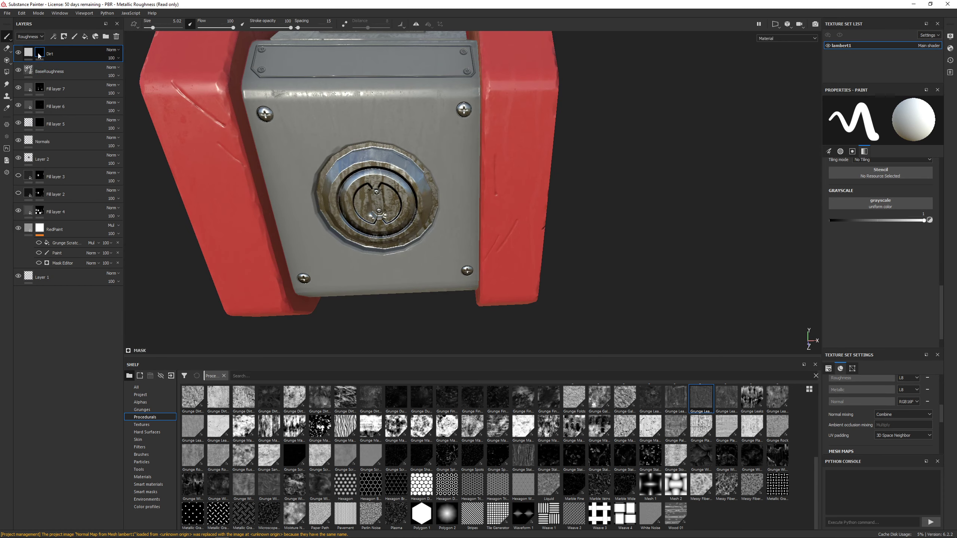
mouse_move(40, 55)
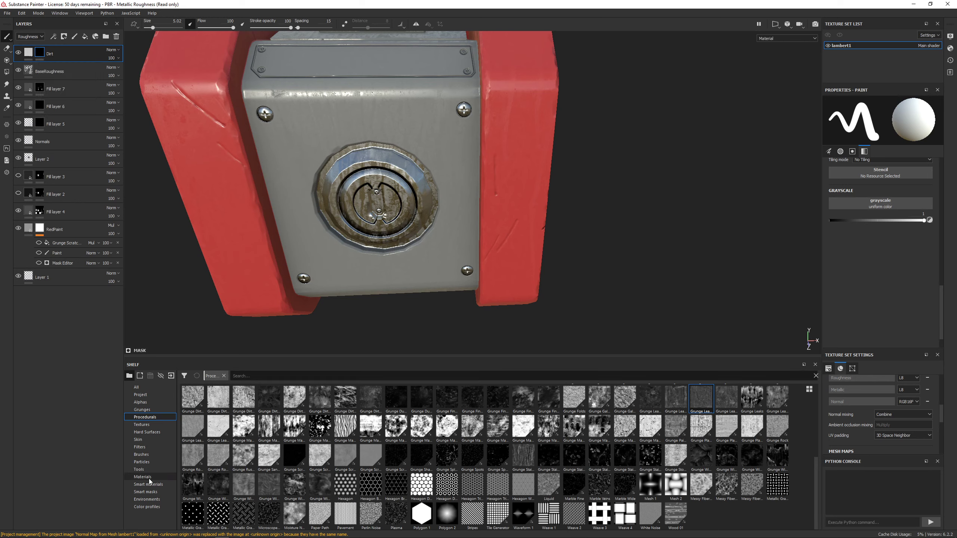
left_click(151, 493)
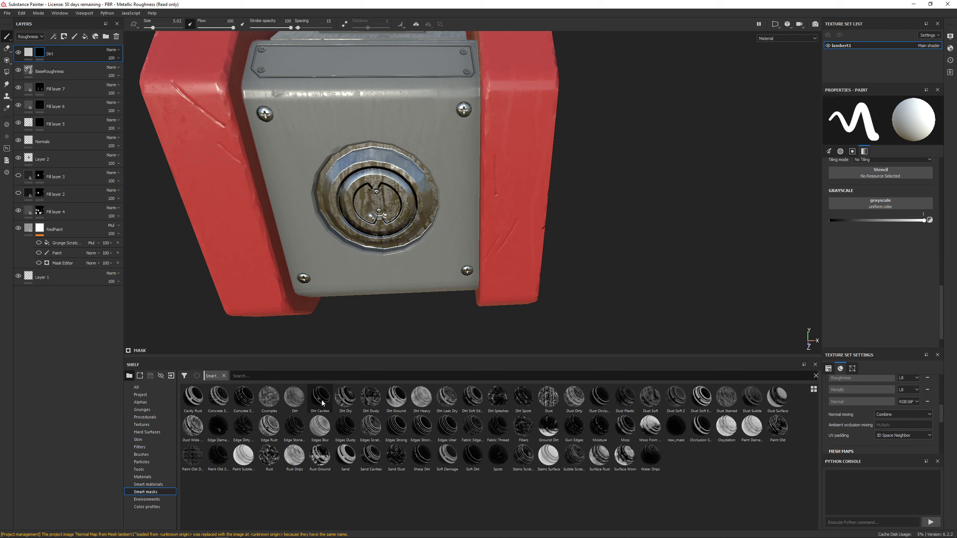
mouse_move(322, 403)
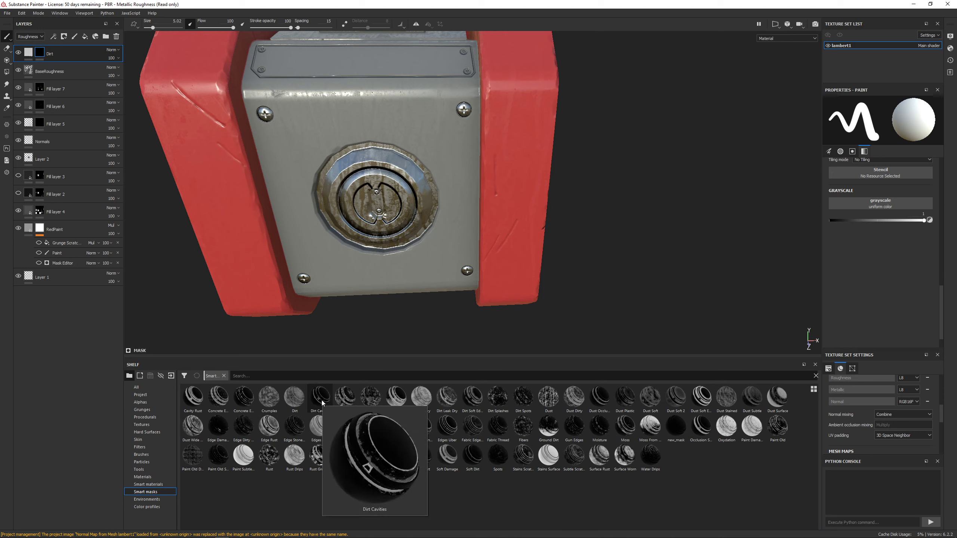
mouse_move(323, 398)
left_mouse_down()
mouse_move(148, 127)
mouse_move(41, 53)
left_mouse_up()
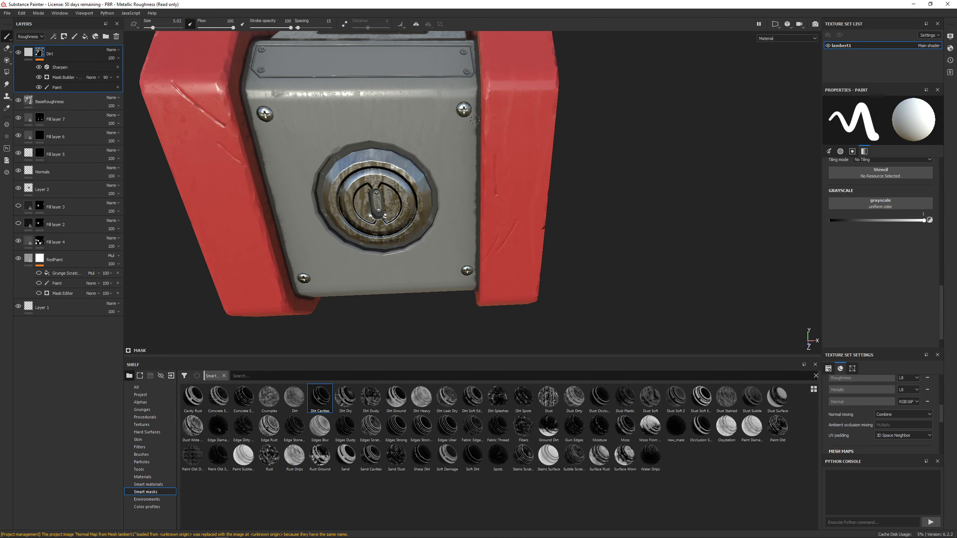
Set the curvature of the Dirt layer's Mask Builder generator to about 0.45.
mouse_move(475, 120)
left_mouse_down("alt")
mouse_move(495, 207)
mouse_move(462, 185)
mouse_move(525, 226)
left_mouse_up("alt")
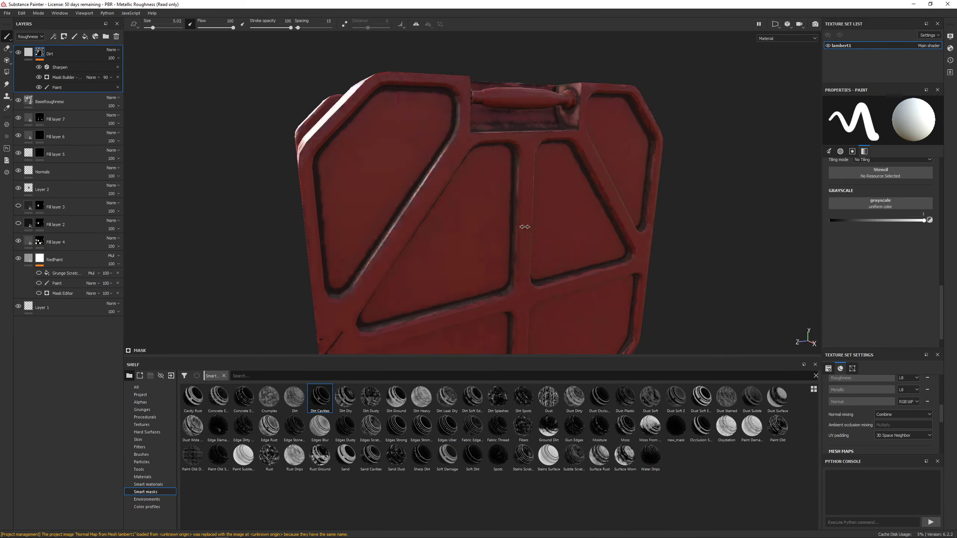
right_click_drag(525, 227, 563, 238, "shift")
middle_click_drag(513, 230, 488, 177, "alt")
mouse_move(488, 177)
left_mouse_down("alt")
mouse_move(440, 180)
mouse_move(483, 177)
mouse_move(438, 205)
left_mouse_up("alt")
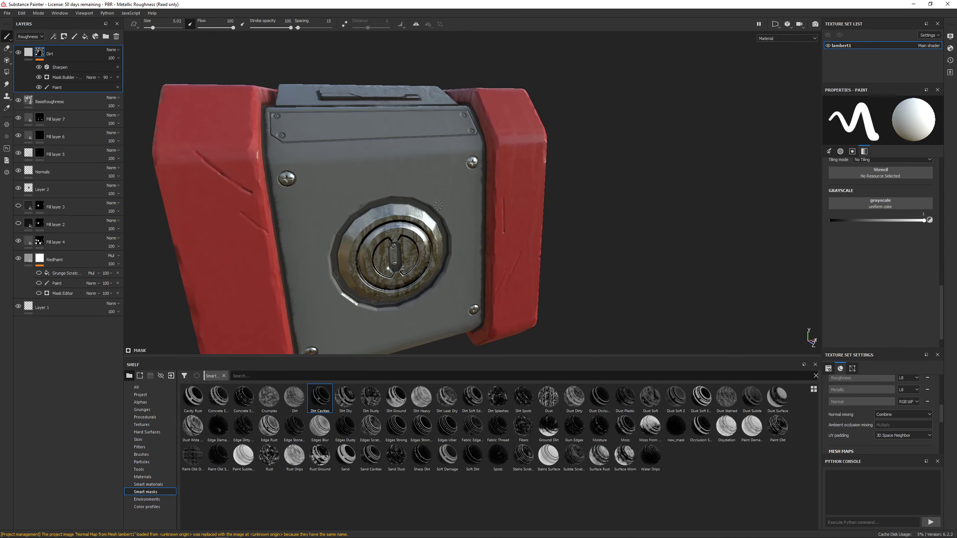
mouse_move(438, 205)
right_mouse_down("shift")
mouse_move(458, 202)
mouse_move(444, 196)
right_mouse_up("shift")
mouse_move(445, 124)
left_mouse_down("alt")
mouse_move(418, 162)
mouse_move(428, 155)
mouse_move(399, 174)
left_mouse_up("alt")
left_click(58, 89)
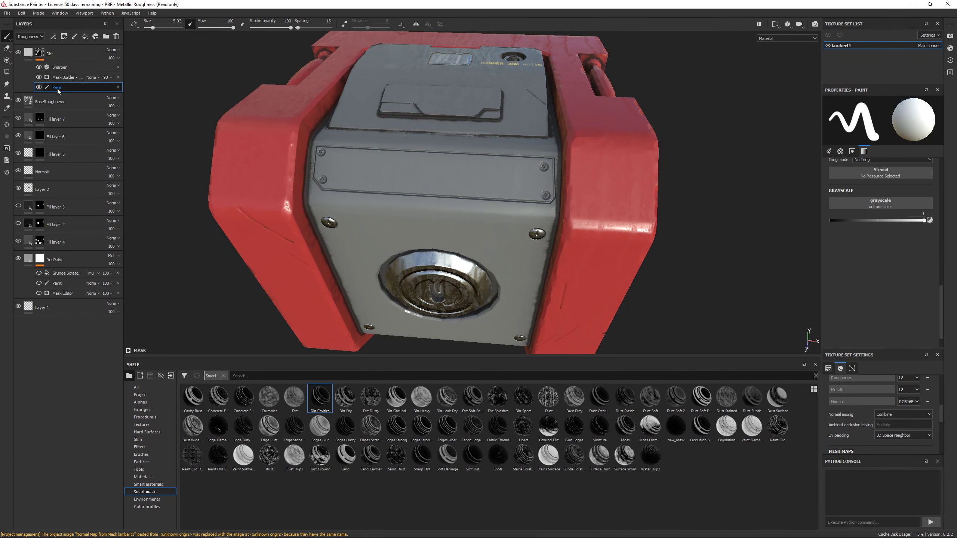
left_click(60, 76)
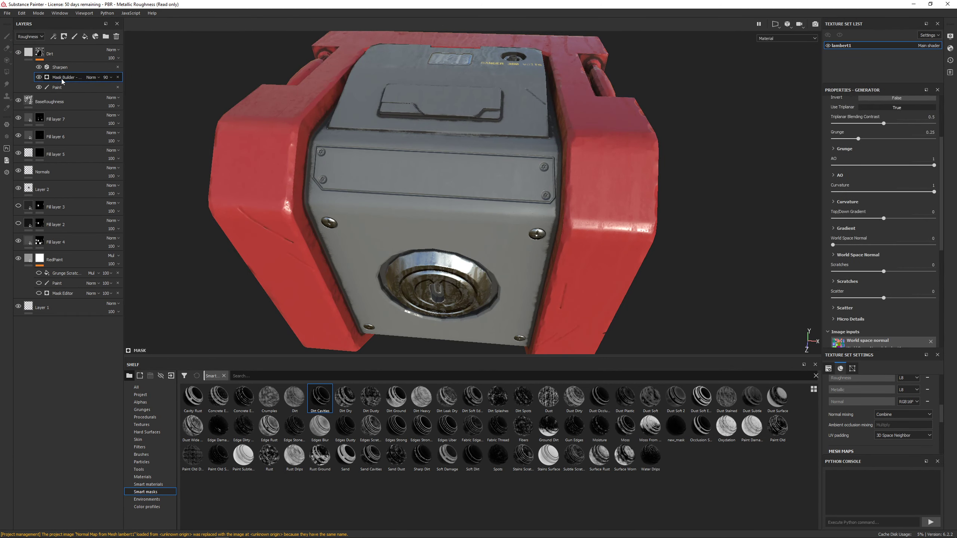
left_click_drag(890, 193, 868, 195)
left_click_drag(500, 196, 427, 177, "alt")
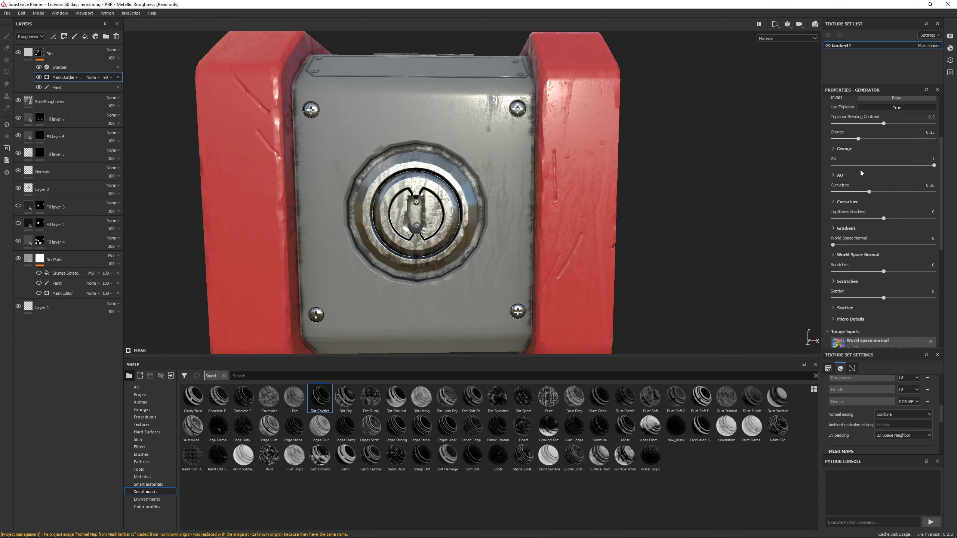
left_click_drag(891, 192, 913, 192)
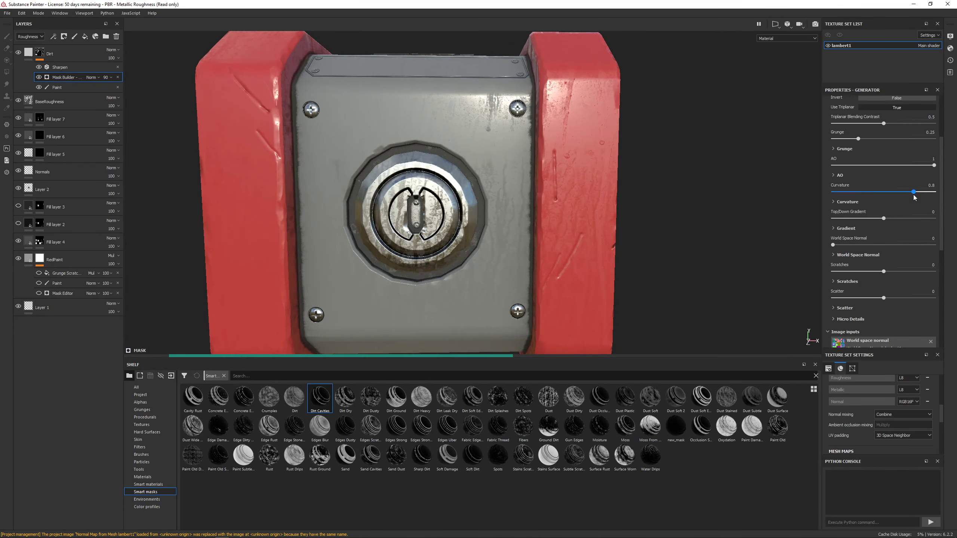
left_click(878, 192)
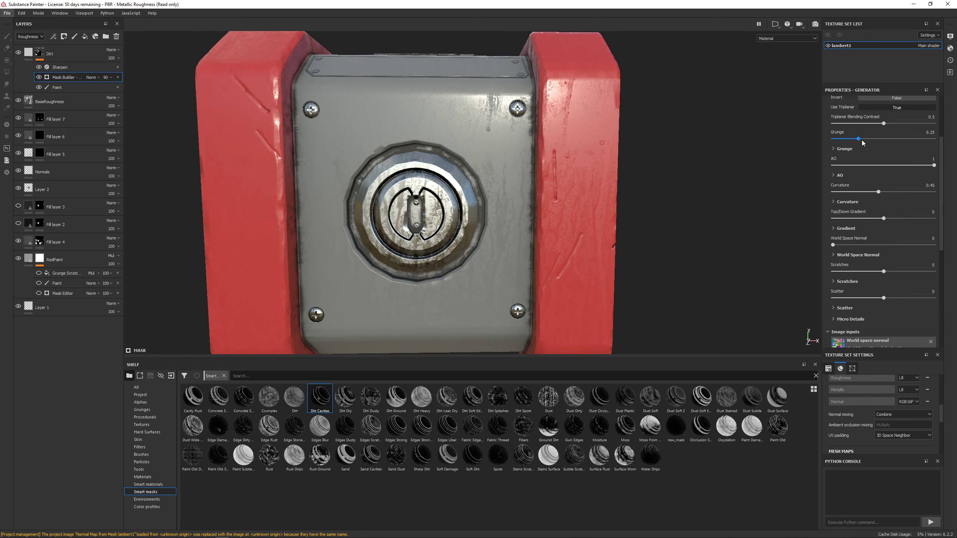
Raise the grunge amount of the Dirt layer's Mask Builder to about 0.54.
left_click_drag(859, 139, 930, 138)
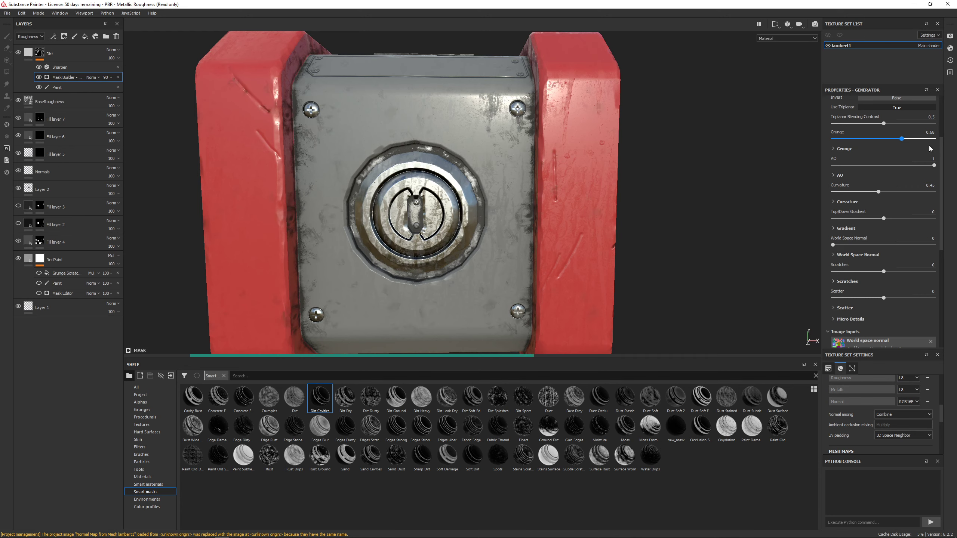
left_click(893, 139)
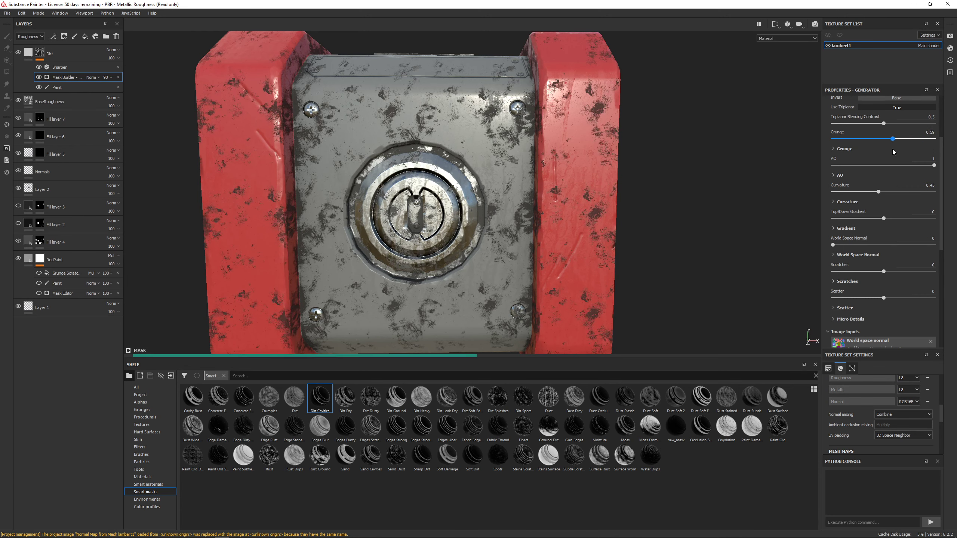
left_click_drag(890, 153, 889, 152)
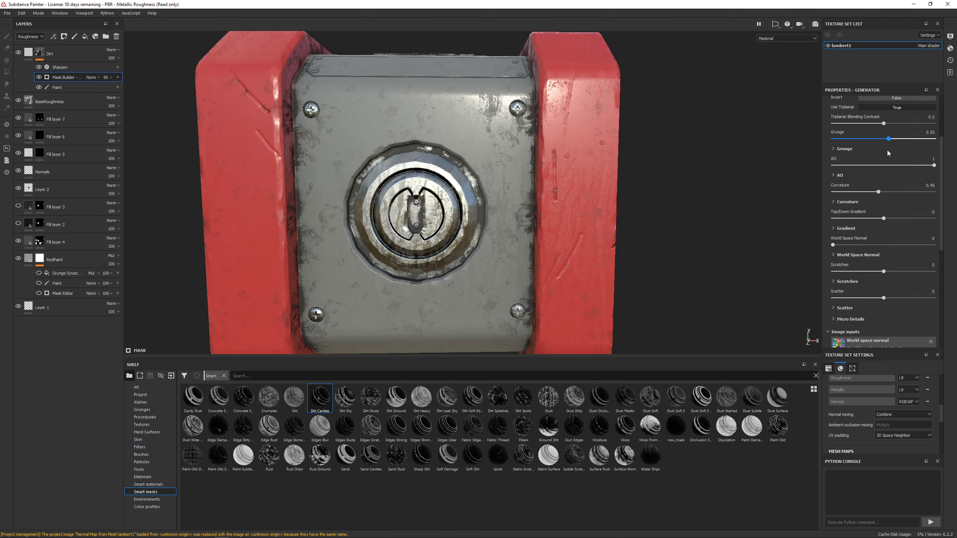
left_click_drag(471, 181, 444, 190, "alt")
right_click_drag(444, 191, 471, 207, "shift")
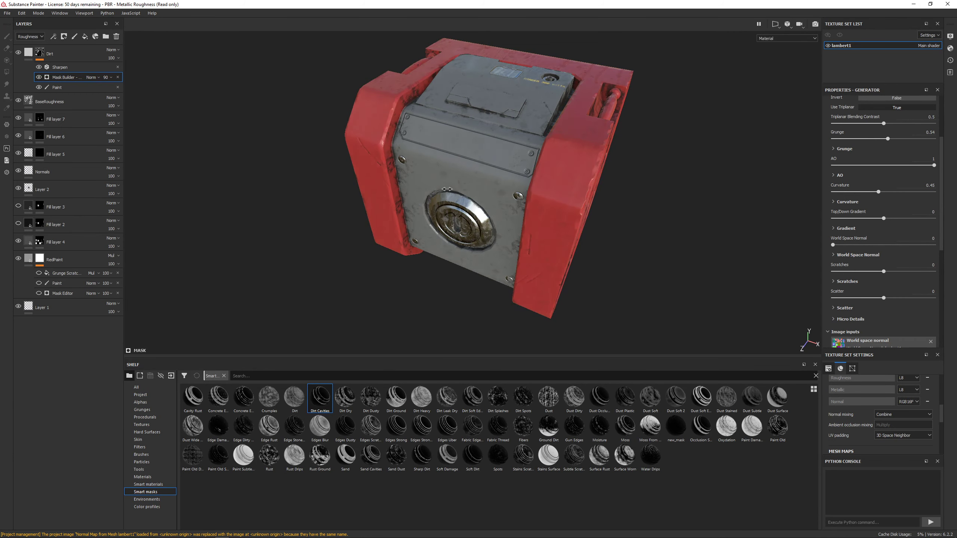
left_click_drag(419, 212, 444, 191, "alt")
scroll(444, 190, "up", 2)
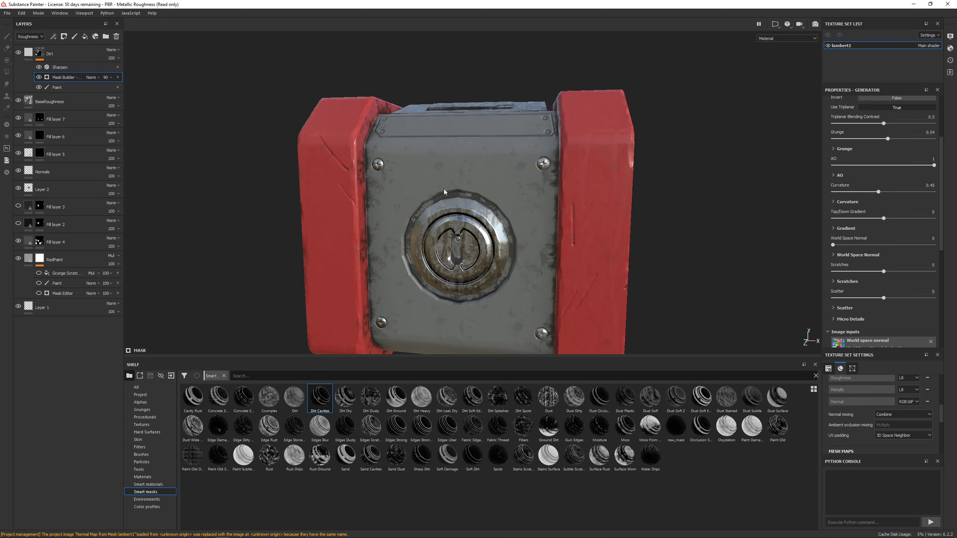
Show the layer stack's Base Color channel and lighten the Dirt layer's base color to dark brown, about RGB 0.059, 0.048, 0.041.
left_click(28, 52)
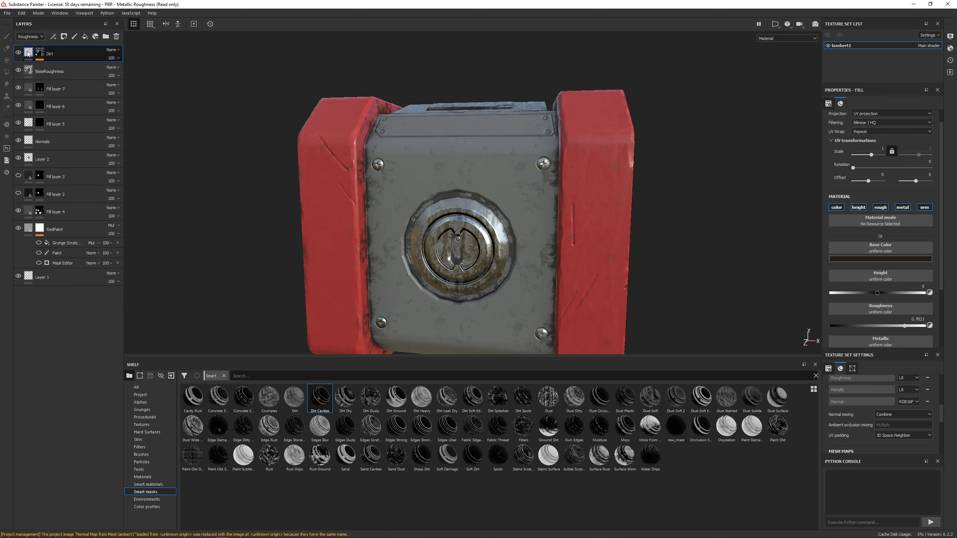
left_click(42, 37)
left_click(33, 40)
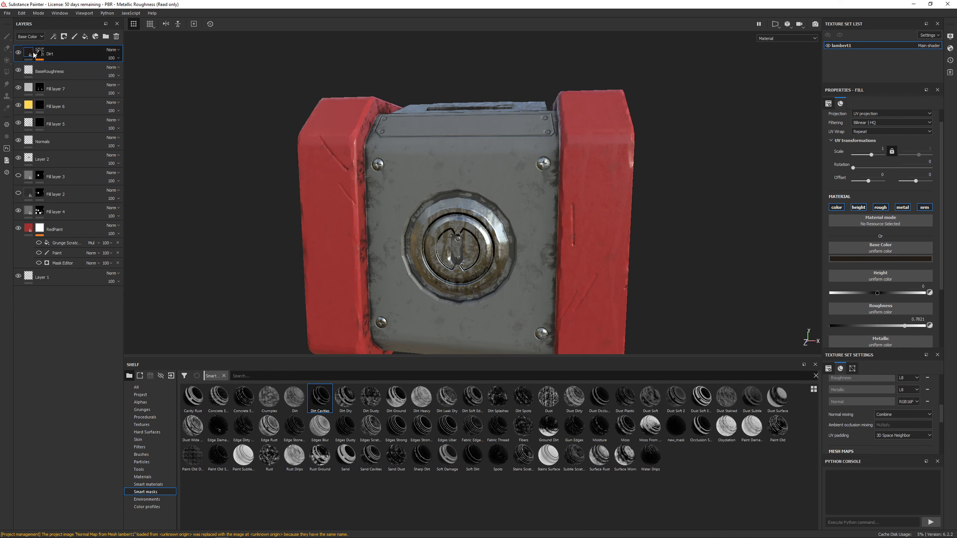
left_click(854, 259)
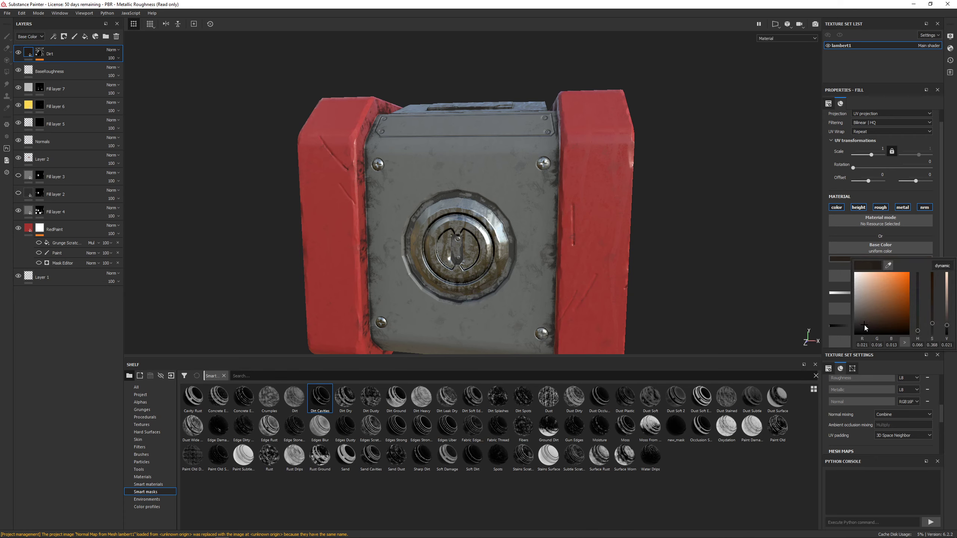
left_click_drag(864, 324, 863, 317)
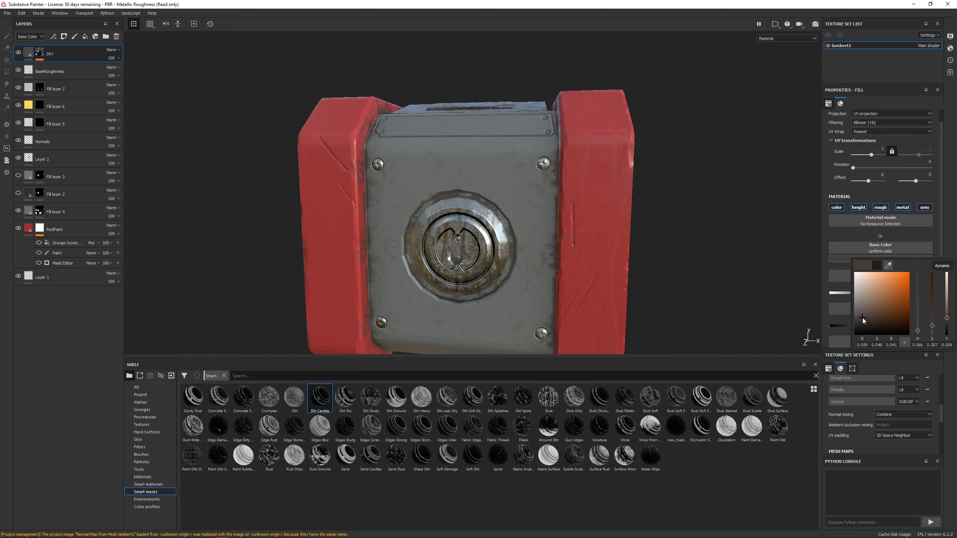
Examine the dirt around the round metal lock, the screws and the red frame edges, both close up and from afar.
left_click_drag(565, 215, 443, 195, "alt")
right_click_drag(443, 195, 434, 245, "alt")
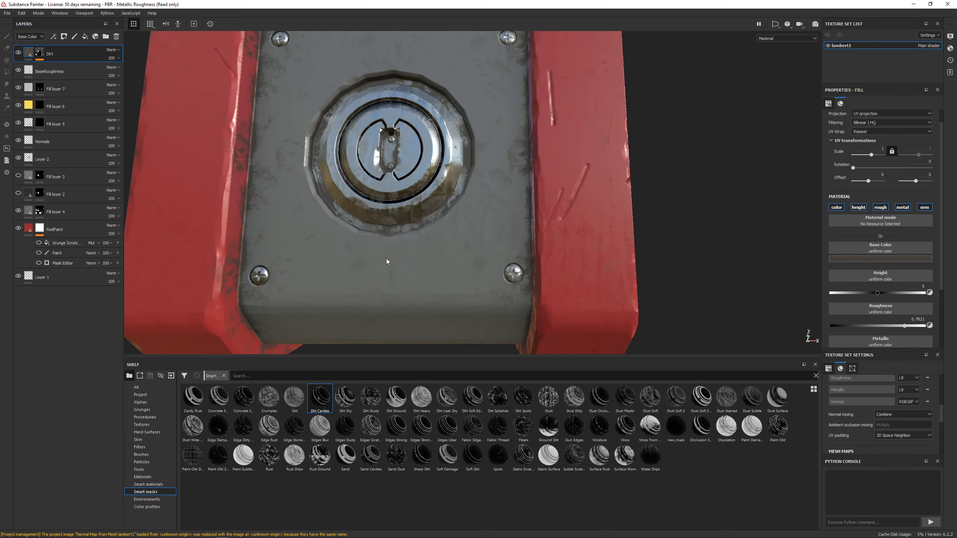
left_click_drag(435, 245, 414, 239, "alt")
right_click_drag(415, 240, 451, 272, "alt")
left_click_drag(452, 271, 655, 229, "alt")
scroll(455, 227, "up", 5)
scroll(370, 223, "down", 5)
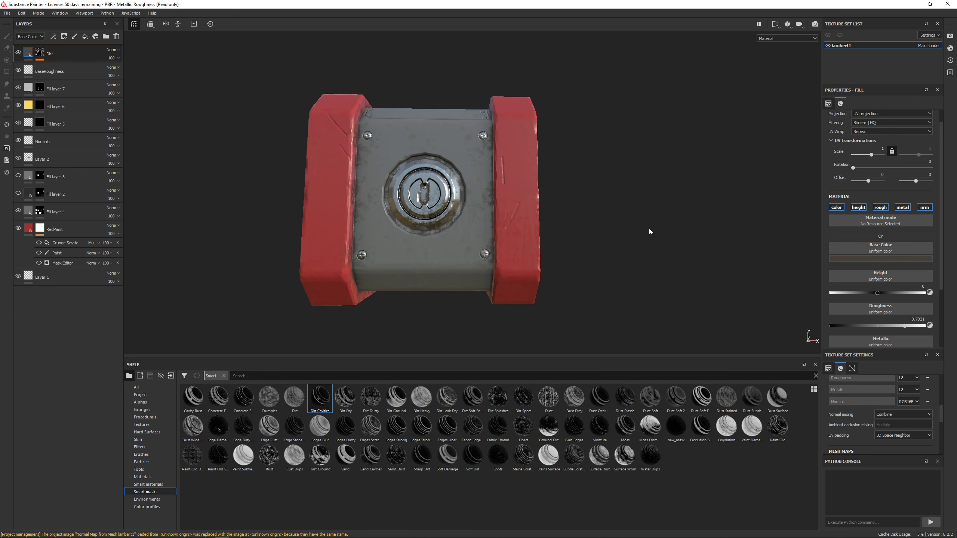
scroll(443, 245, "up", 5)
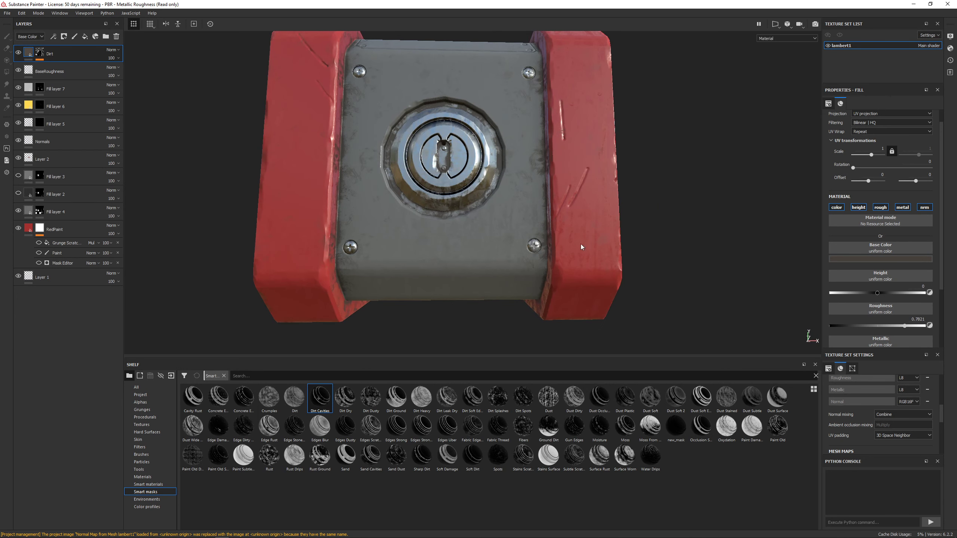
left_click_drag(434, 257, 399, 238, "alt")
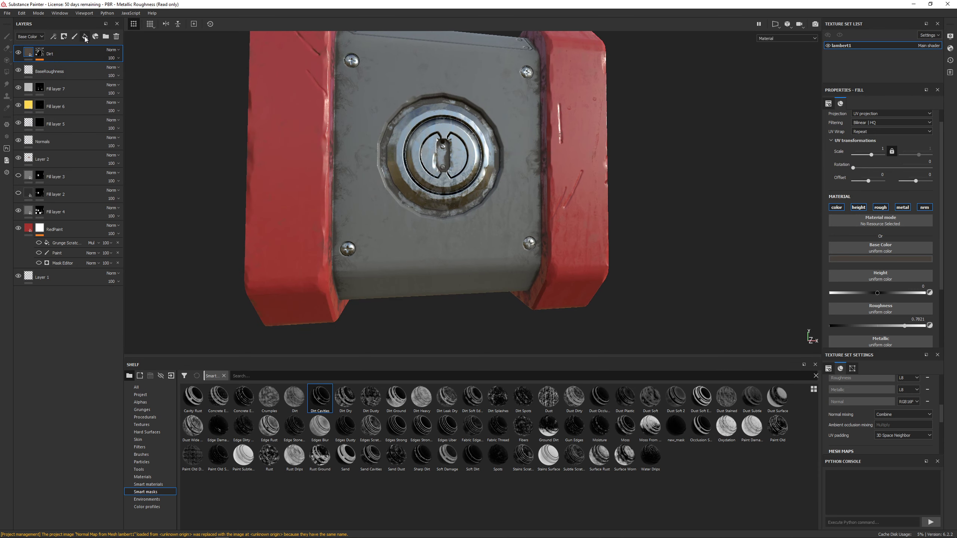
Add a fill layer above Dirt and name it LowerLocalizedDirt.
left_click(85, 37)
double_click(63, 56)
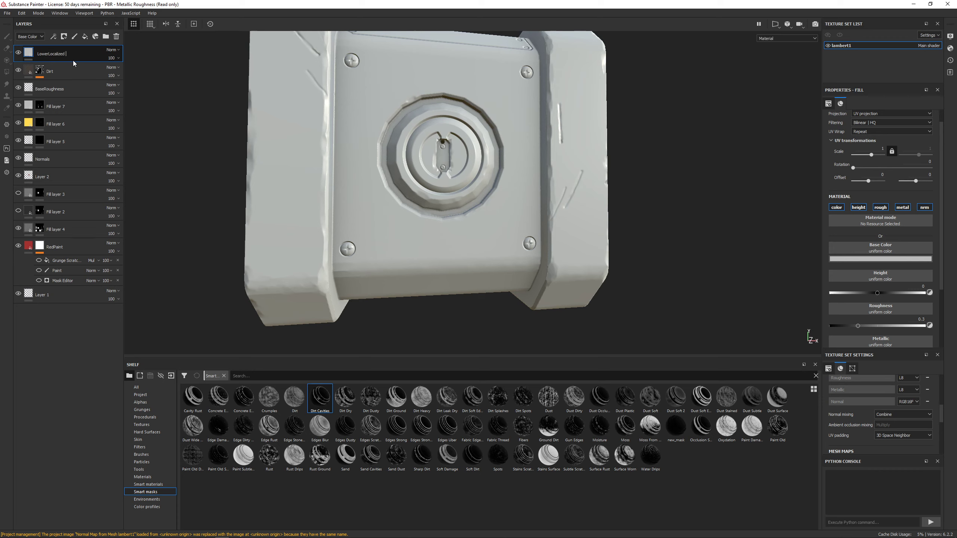
type("LowerLocalizedDirt")
key("Return")
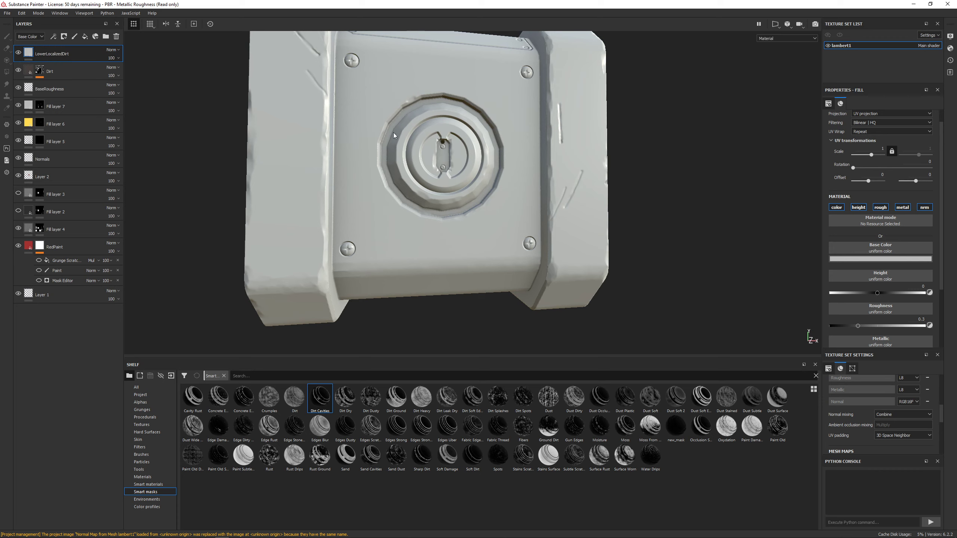
Give the LowerLocalizedDirt layer a near-black base color and a roughness of about 0.77.
left_click_drag(379, 152, 387, 154, "alt")
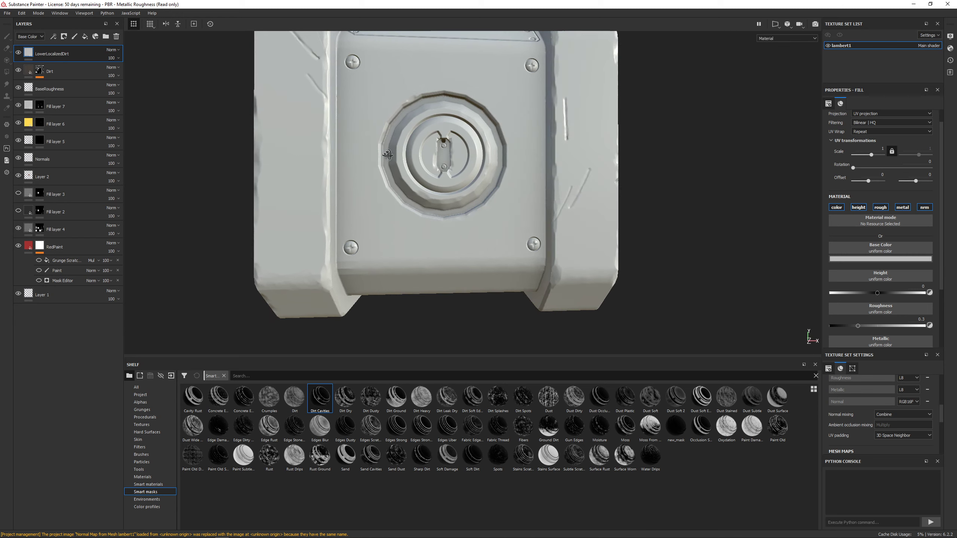
left_click(867, 261)
left_click(853, 331)
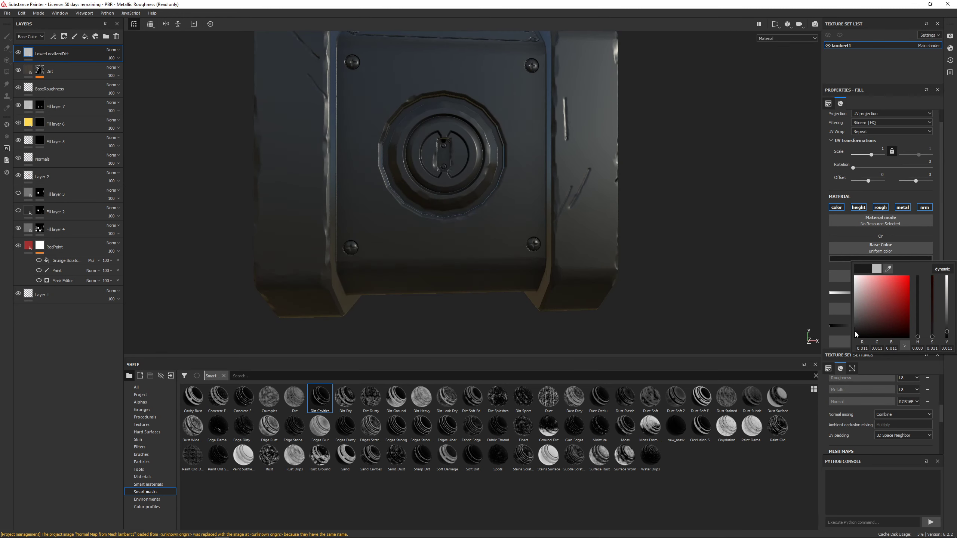
left_click_drag(856, 333, 903, 330)
left_click(820, 334)
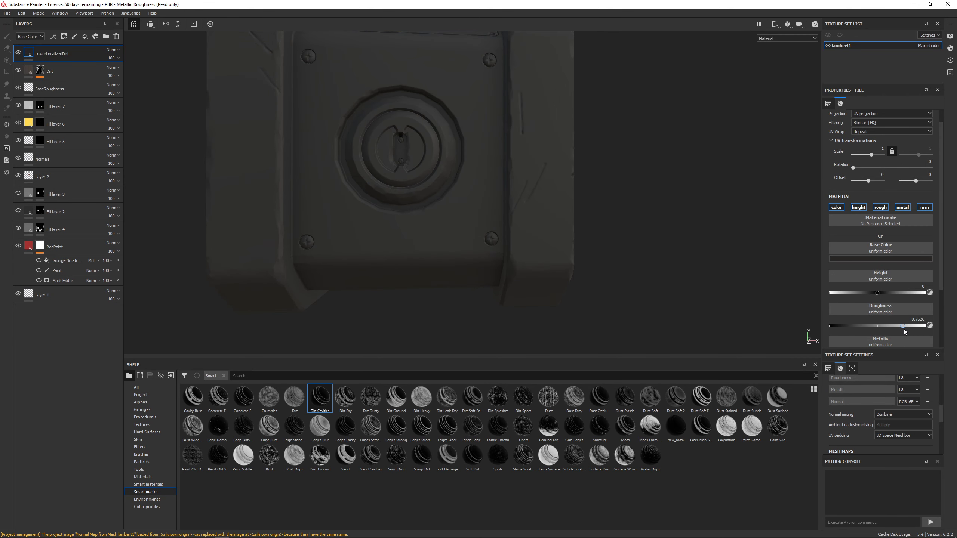
left_click_drag(498, 191, 433, 181, "alt")
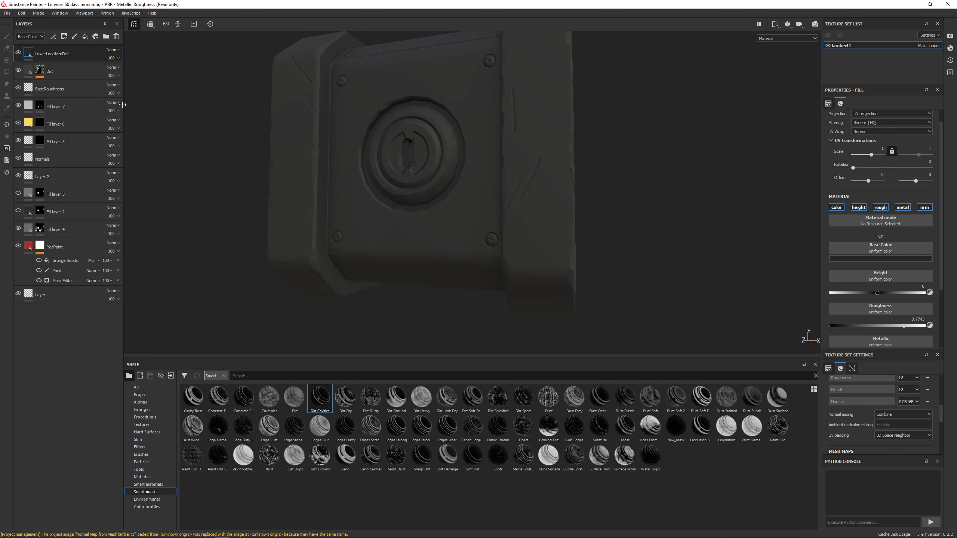
Add a black mask to the LowerLocalizedDirt layer and make that mask active.
right_click(77, 55)
left_click(94, 69)
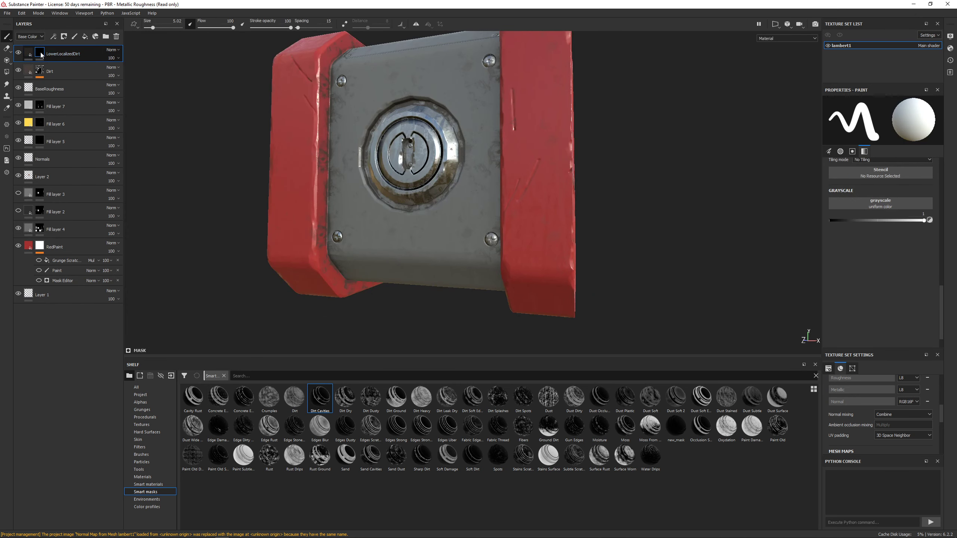
left_click(52, 37)
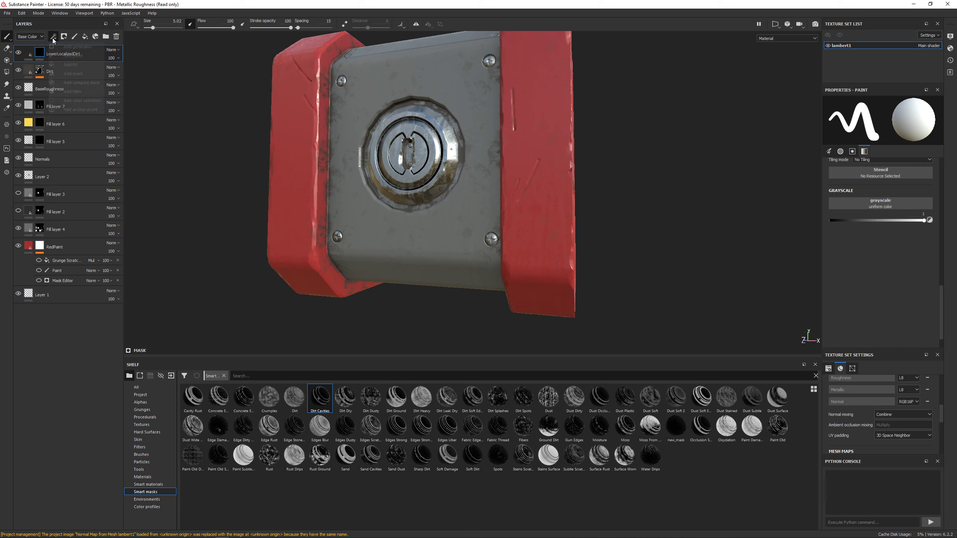
left_click(38, 51)
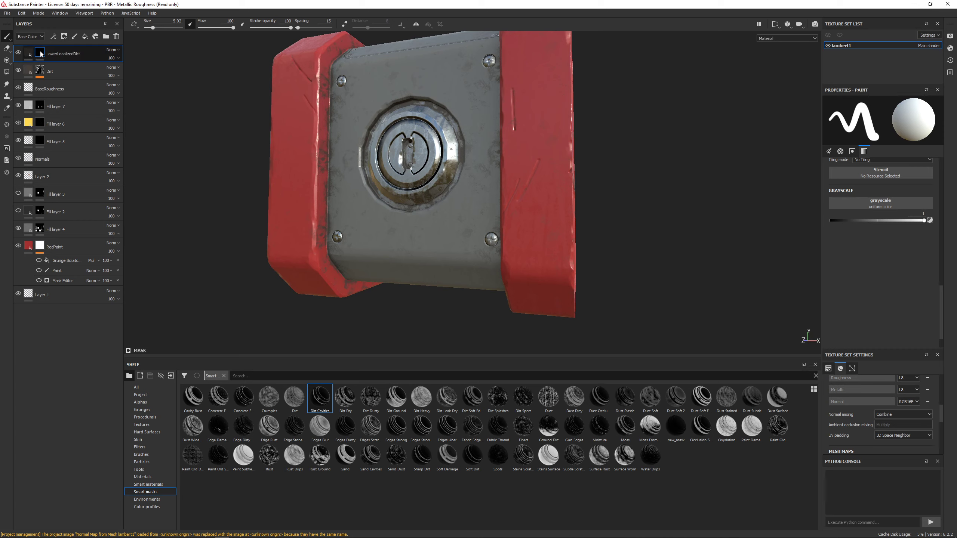
Add a generator to the LowerLocalizedDirt mask and load the Position generator into it.
left_click(53, 37)
left_click(77, 46)
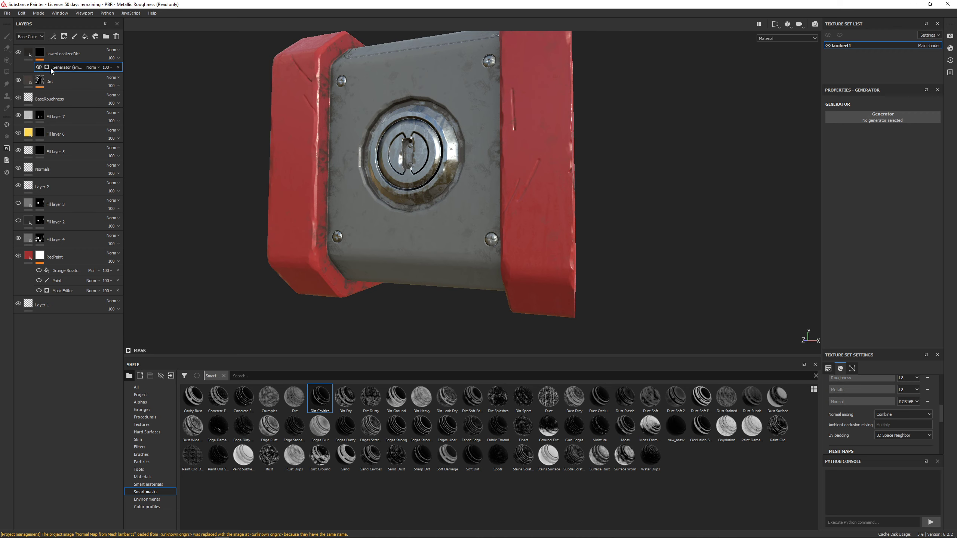
left_click(880, 119)
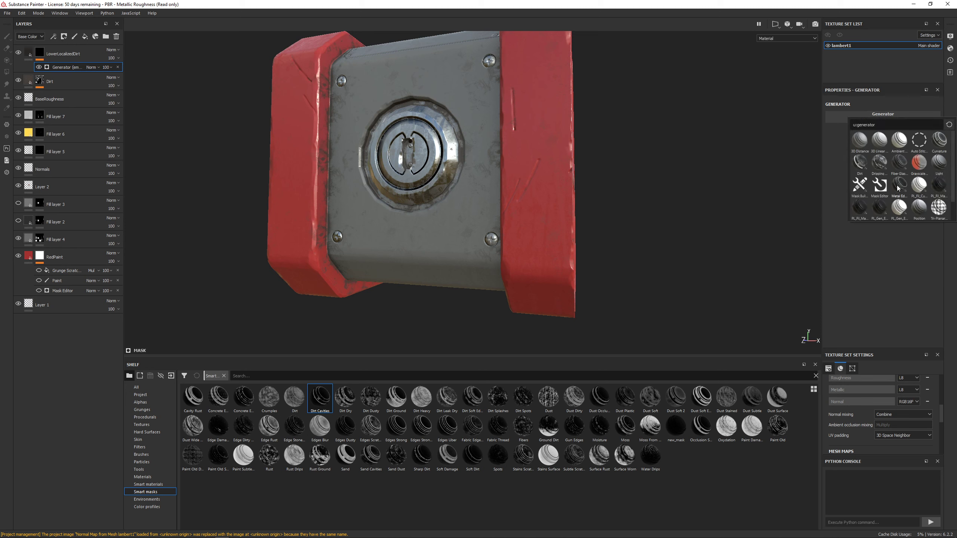
scroll(898, 189, "down", 1)
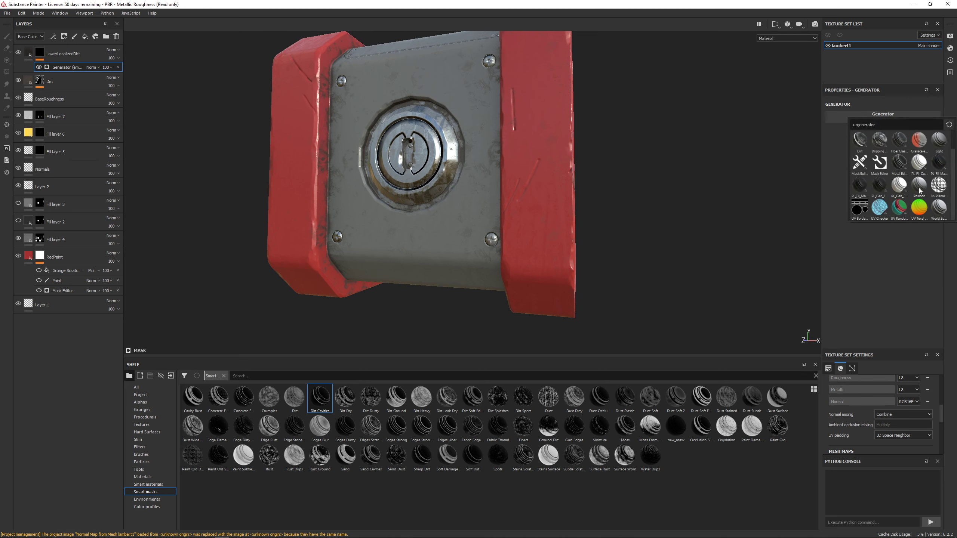
mouse_move(918, 188)
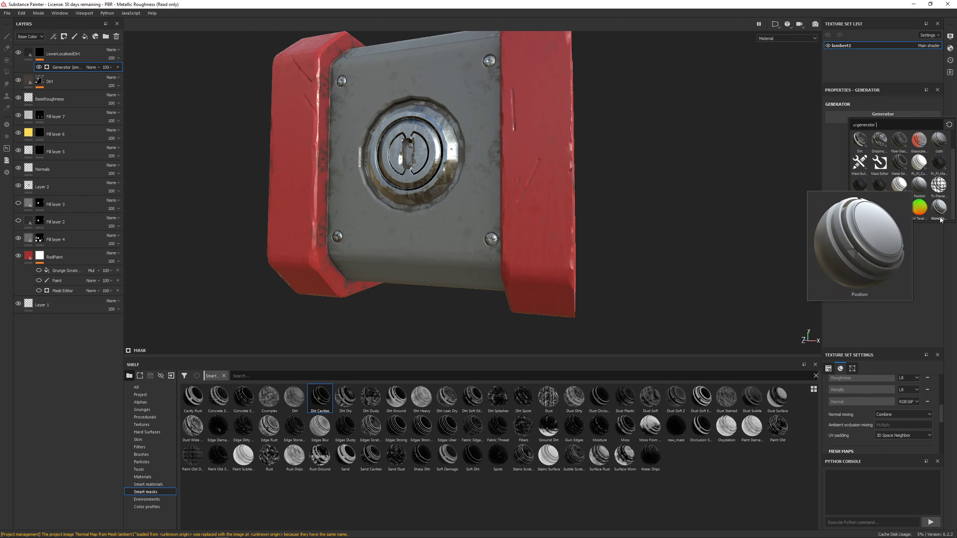
mouse_move(944, 212)
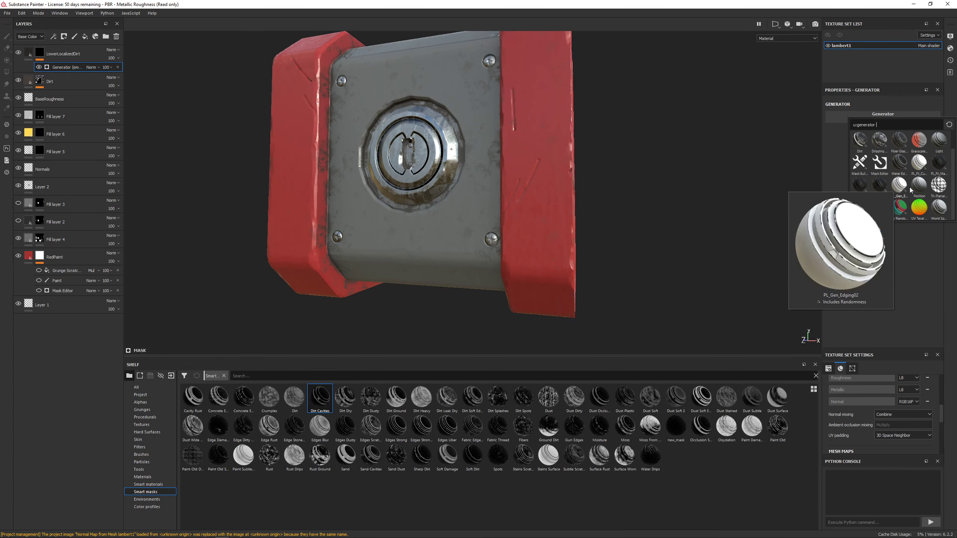
scroll(918, 169, "up", 1)
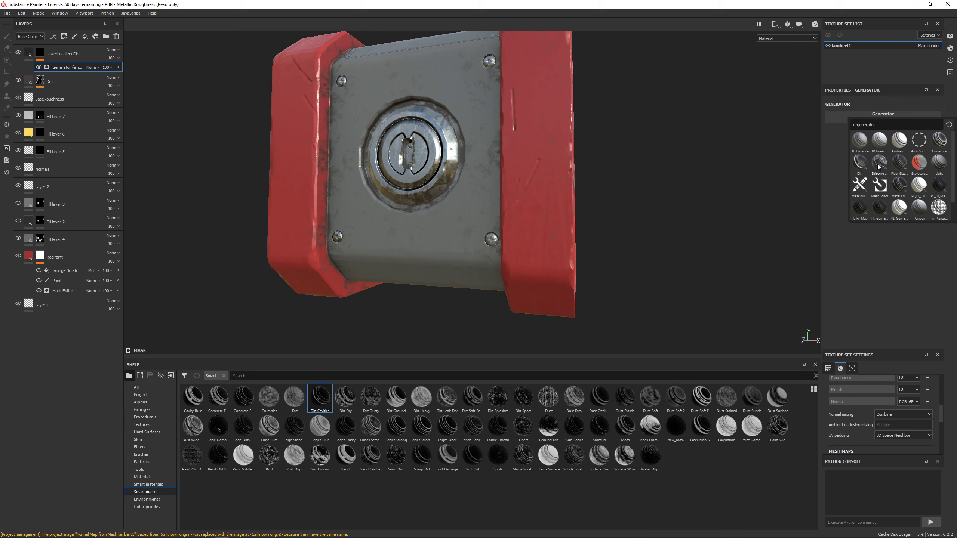
scroll(879, 167, "down", 1)
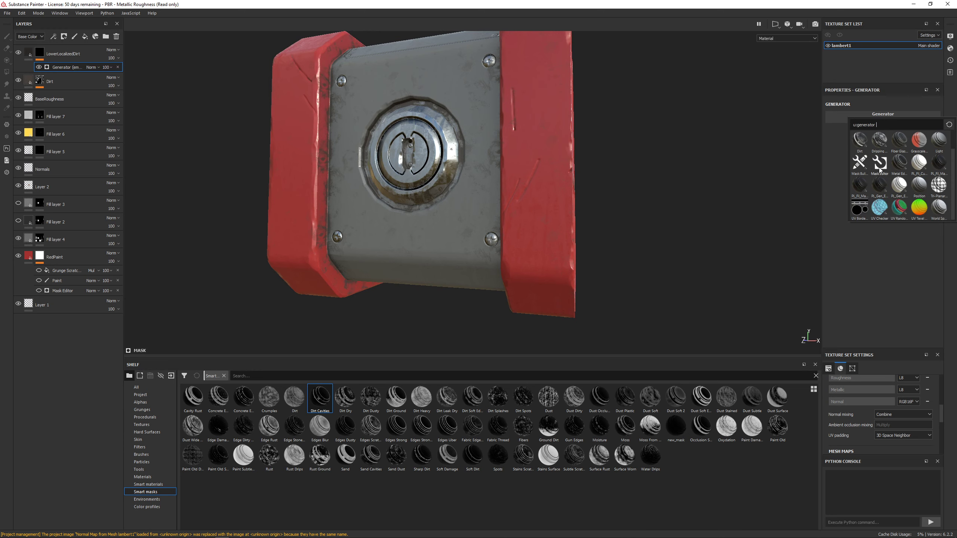
left_click(920, 185)
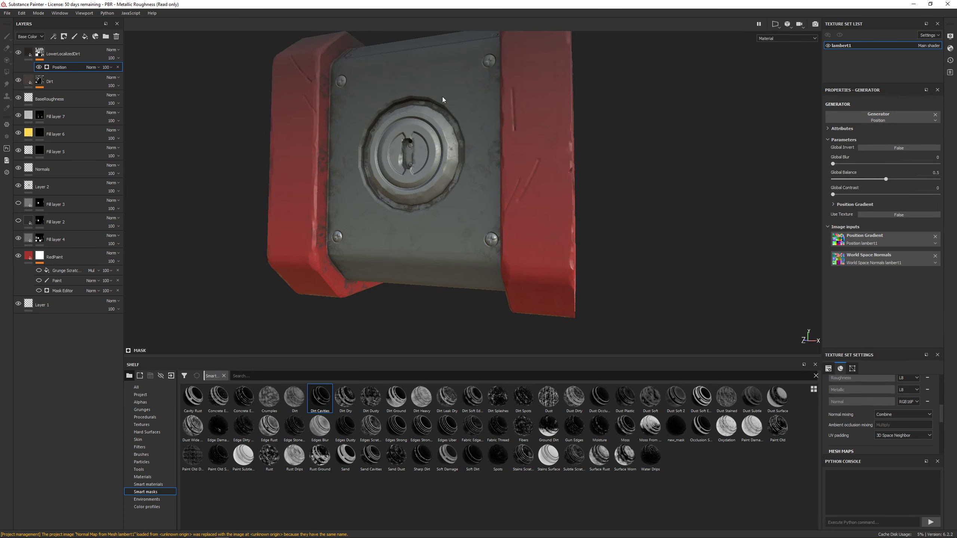
Invert the Position generator and set its global balance to 0.72 and global contrast to 0.32.
left_click_drag(443, 100, 485, 100, "alt")
middle_click_drag(485, 100, 515, 192, "alt")
scroll(514, 193, "down", 2)
left_click_drag(514, 192, 463, 185, "alt")
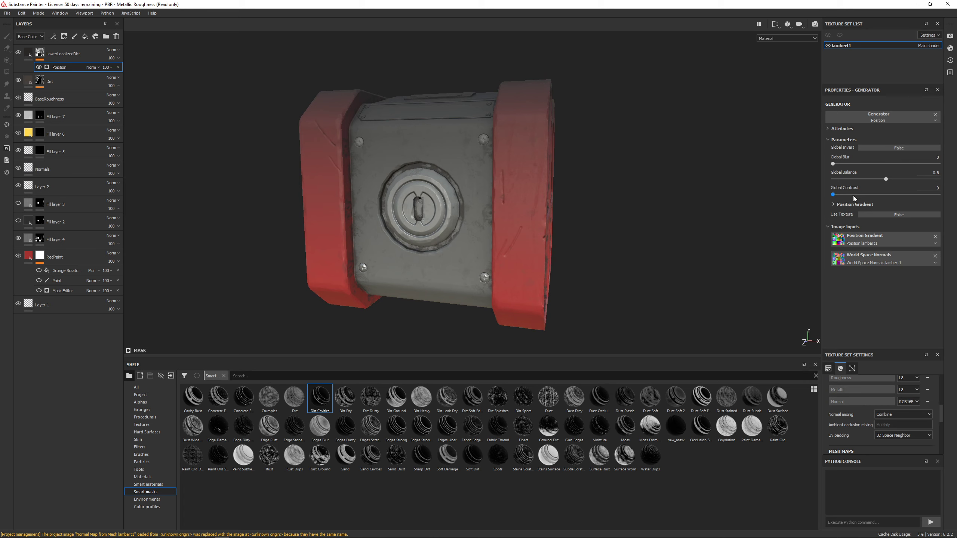
left_click_drag(865, 194, 897, 195)
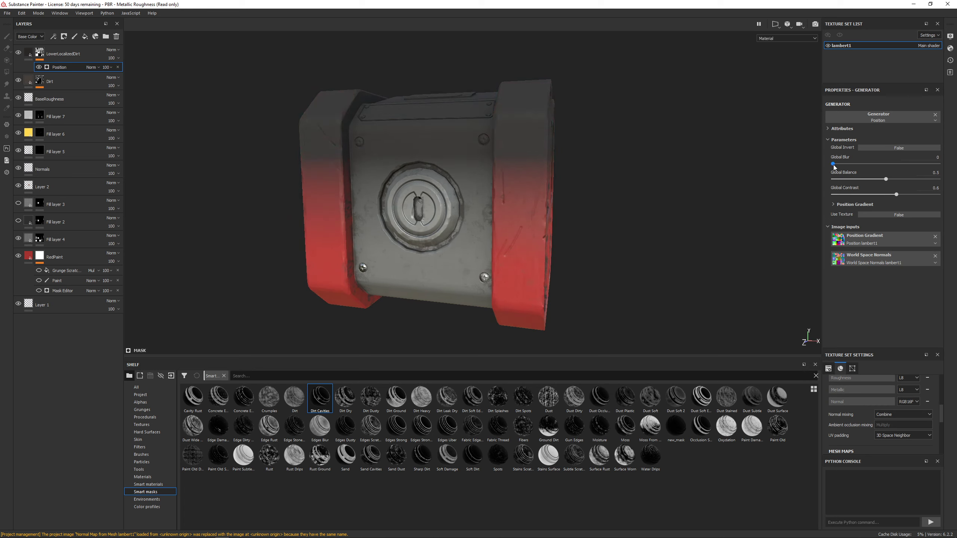
left_click(872, 149)
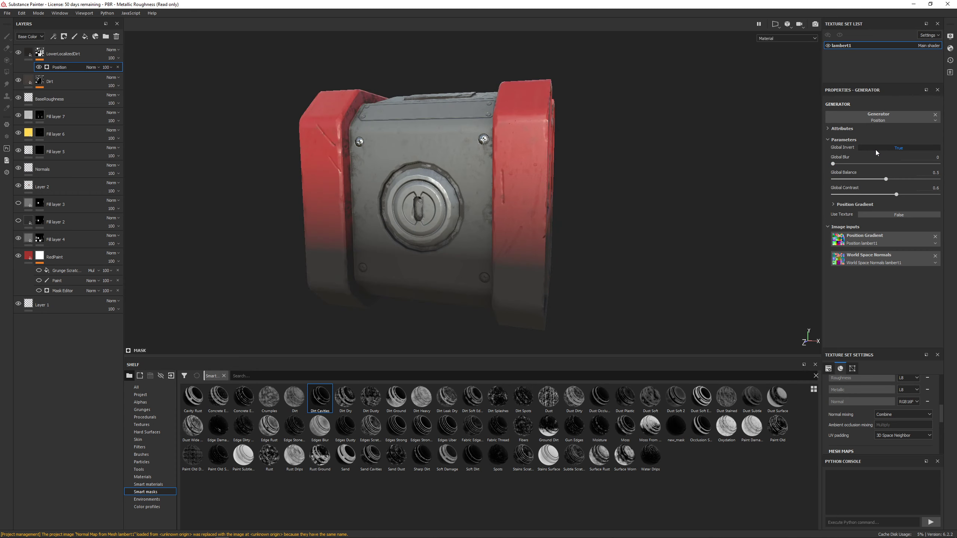
mouse_move(877, 183)
left_mouse_down()
mouse_move(908, 190)
mouse_move(877, 200)
left_mouse_up()
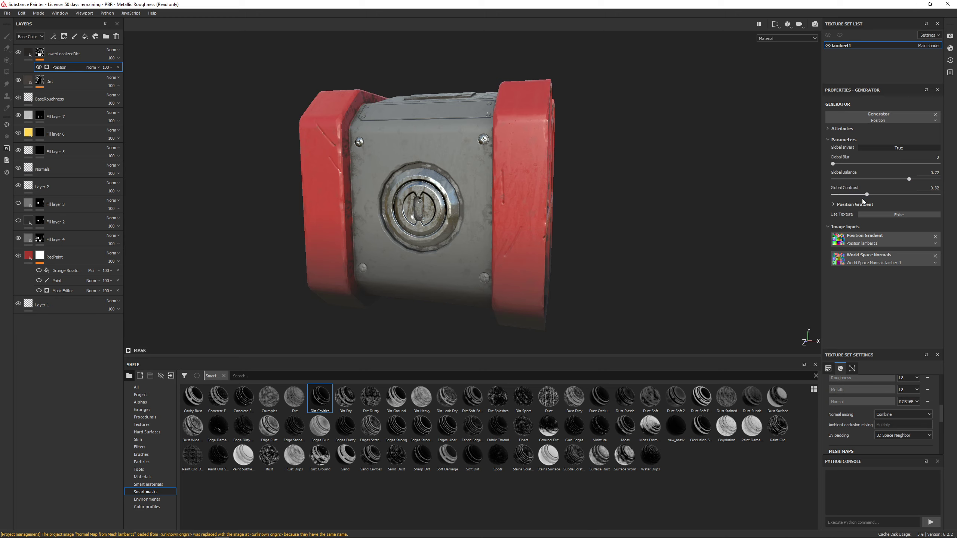
Add a second generator above Position in the LowerLocalizedDirt mask and load the Dirt generator into it.
left_click_drag(535, 212, 491, 215, "alt")
middle_click_drag(491, 215, 460, 167, "alt")
left_click_drag(459, 166, 526, 272, "alt")
key("f")
left_click_drag(583, 282, 357, 194, "alt")
scroll(545, 248, "down", 5)
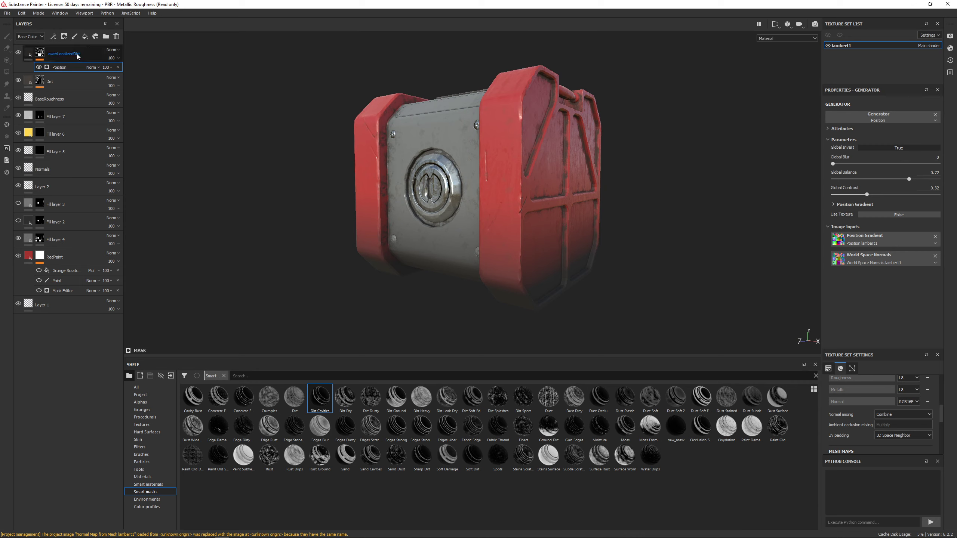
left_click(57, 38)
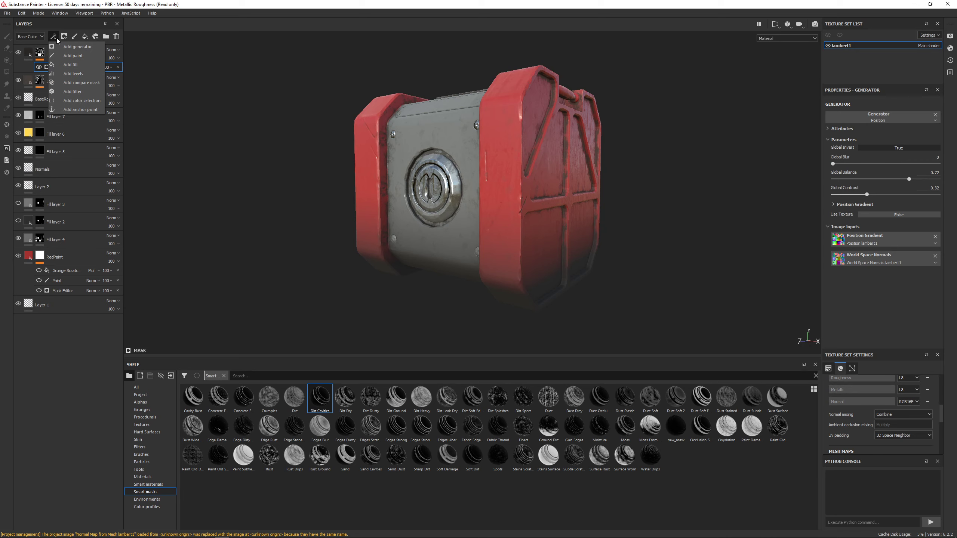
left_click(66, 46)
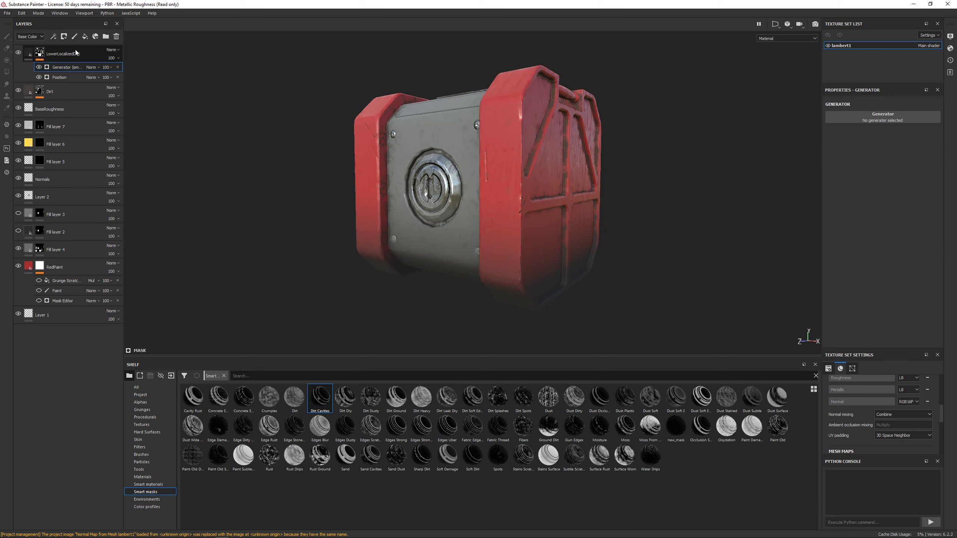
left_click(883, 117)
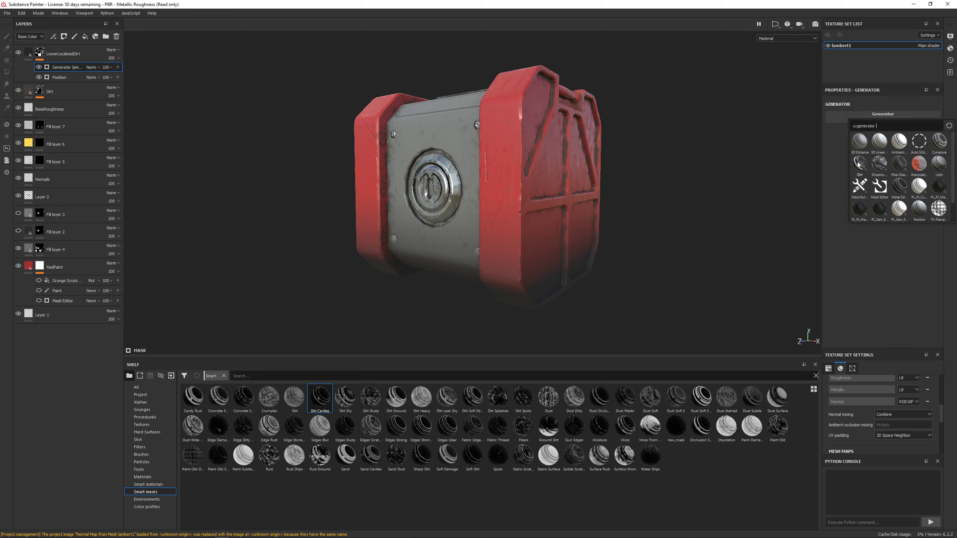
mouse_move(858, 165)
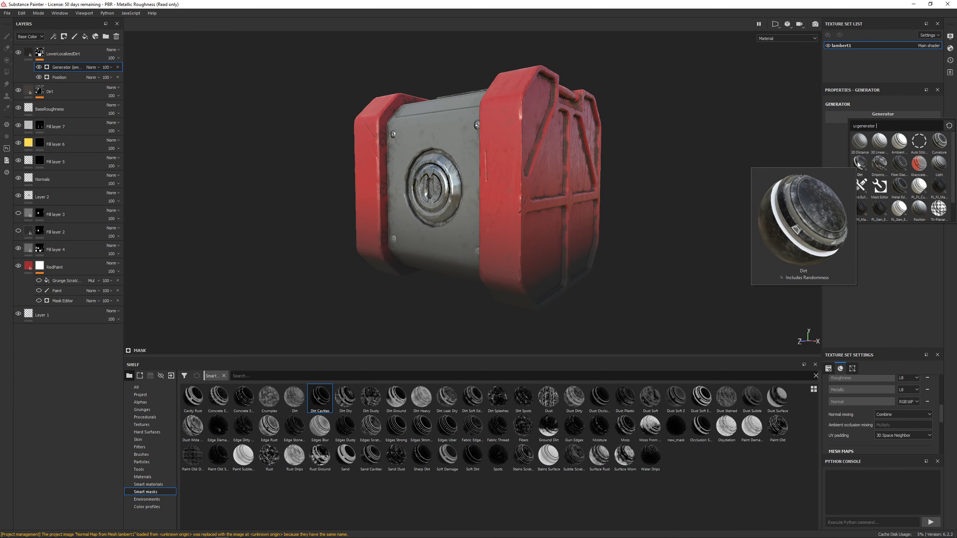
left_click(858, 165)
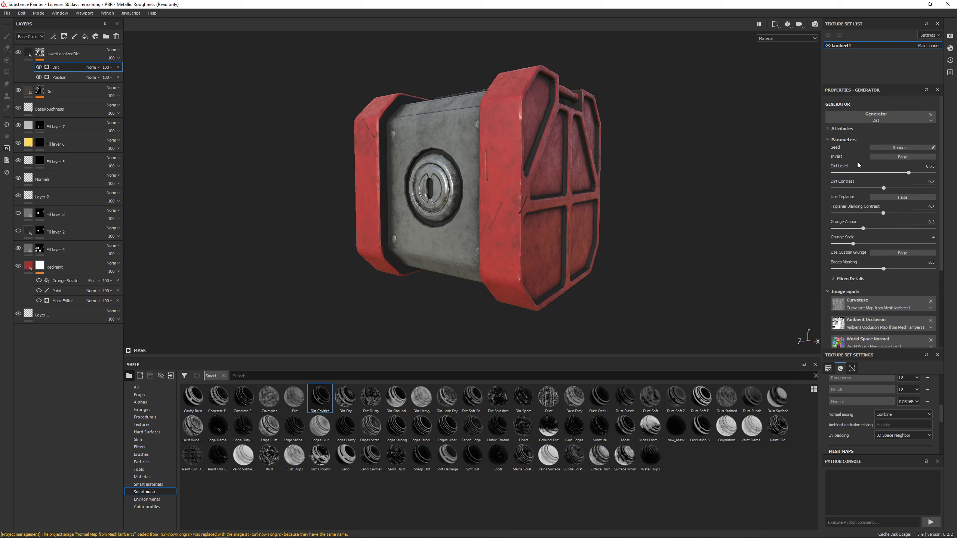
Try blending the Dirt generator over Position with Multiply at an opacity of 30.
left_click(91, 67)
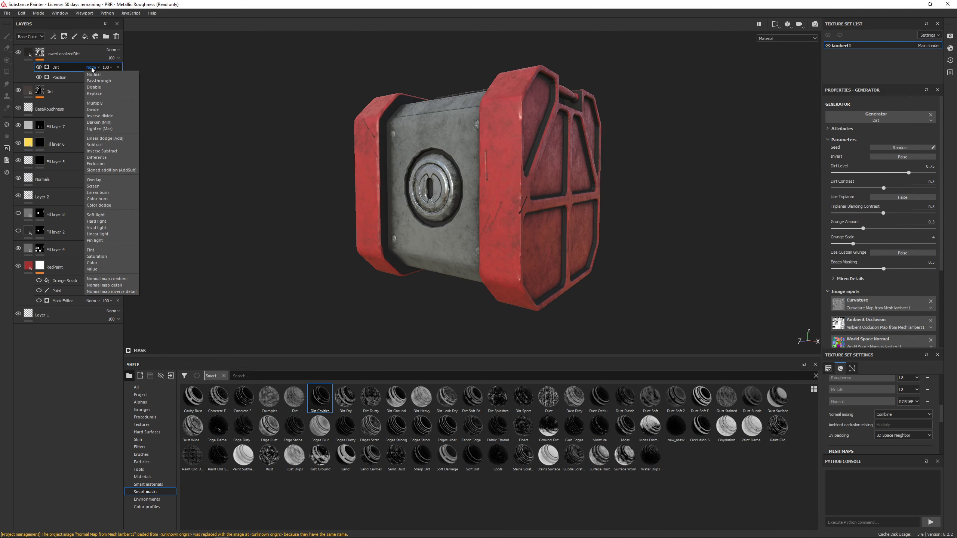
left_click(95, 104)
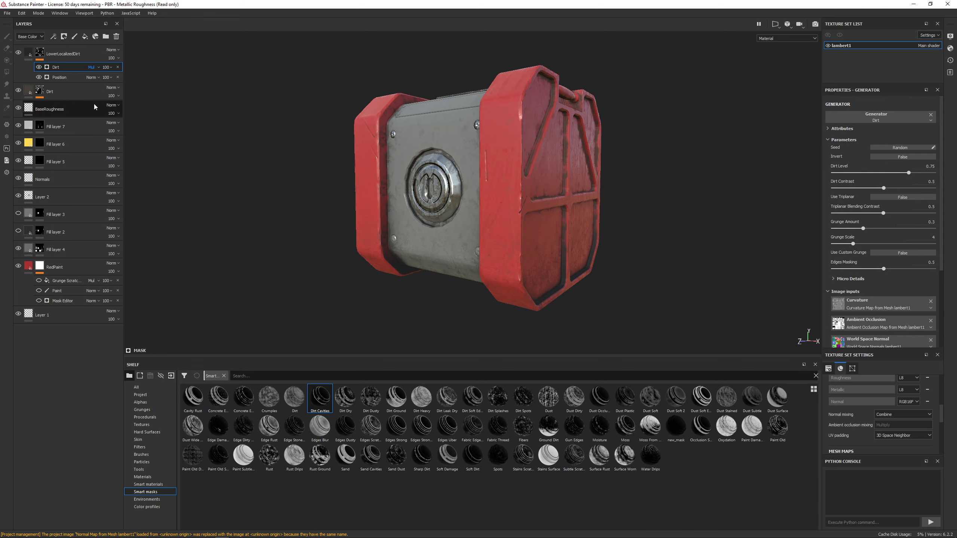
left_click_drag(272, 162, 339, 154, "alt")
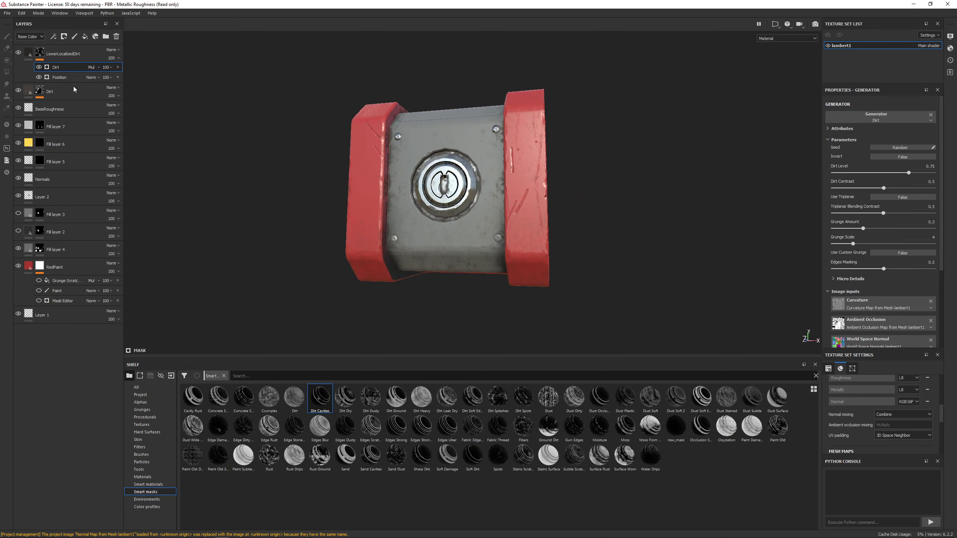
left_click(112, 71)
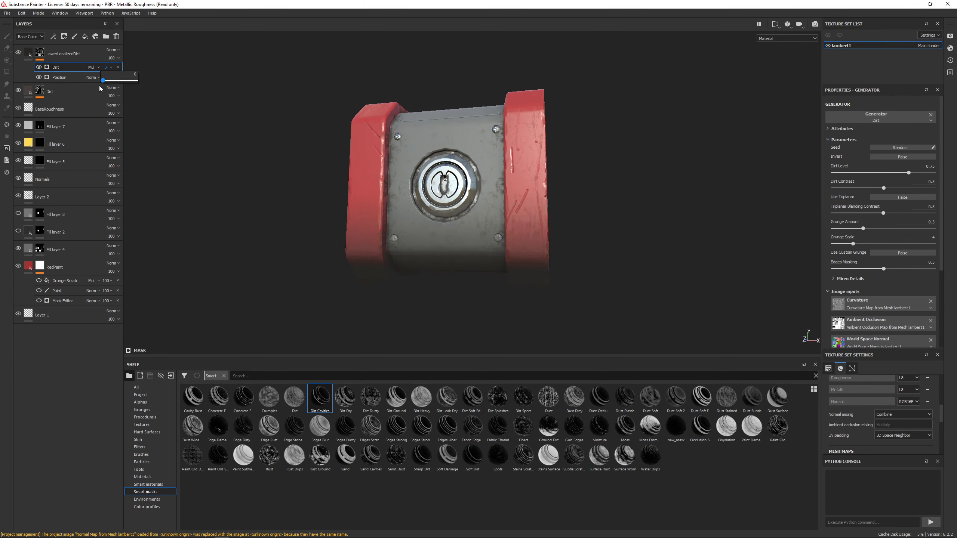
left_click(122, 81)
left_click_drag(121, 80, 113, 101)
Set the Dirt generator's blend mode to Linear dodge (Add) and its opacity to 60.
left_click(92, 67)
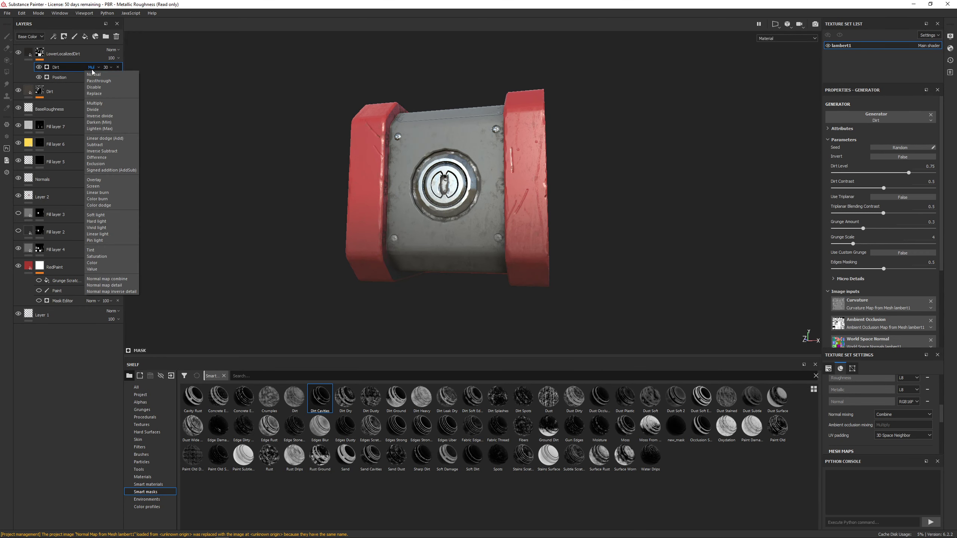
left_click(106, 138)
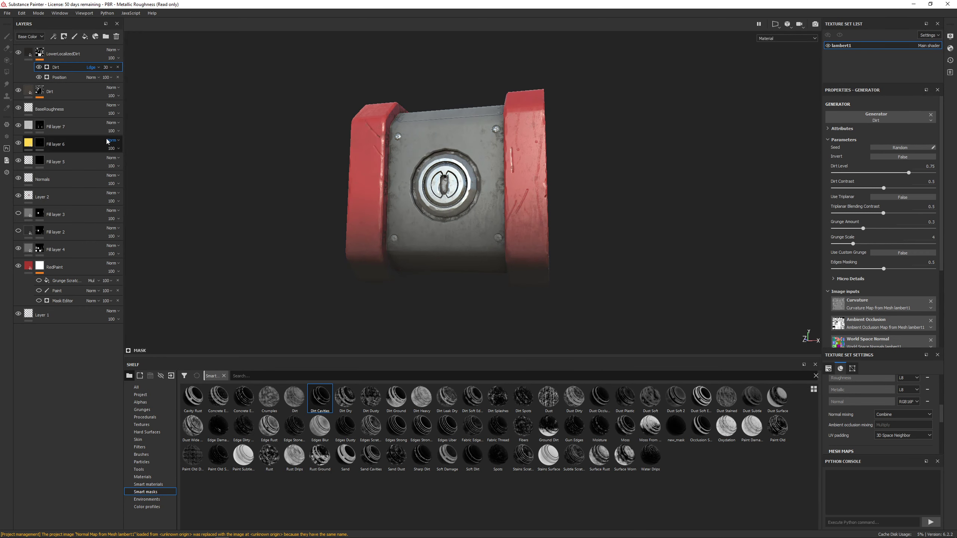
left_click(95, 69)
left_click(95, 70)
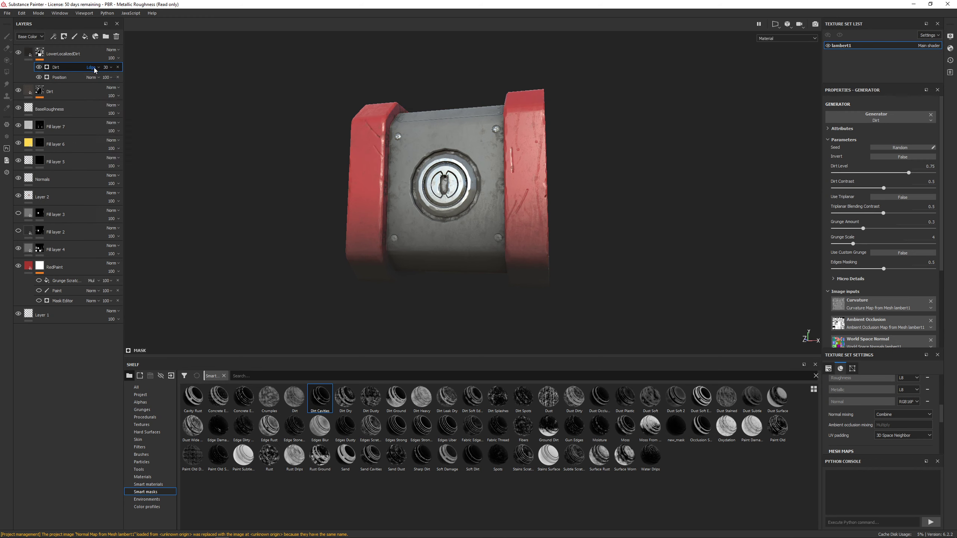
left_click(107, 69)
mouse_move(123, 81)
left_mouse_down()
mouse_move(148, 87)
mouse_move(101, 93)
mouse_move(135, 92)
mouse_move(122, 92)
left_mouse_up()
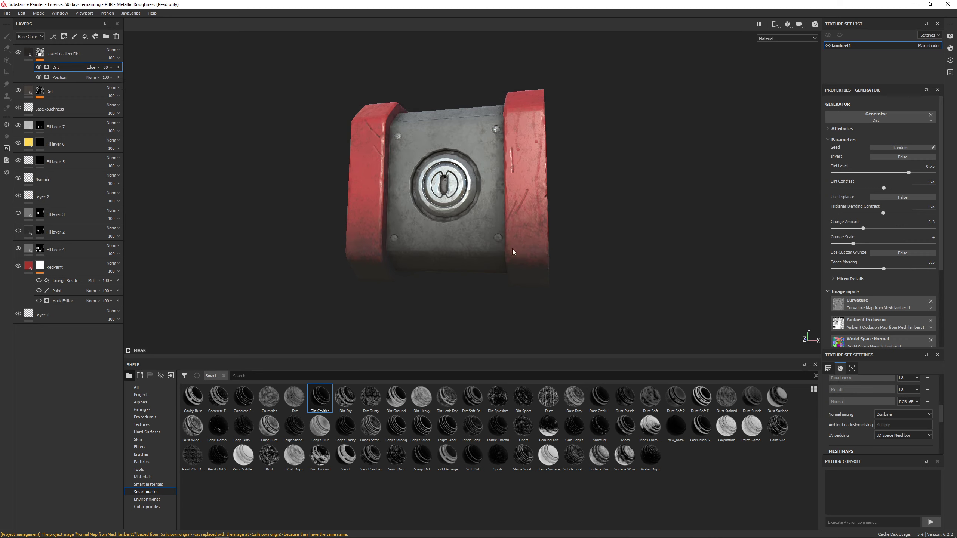
Review how the Dirt and Position generators are set up and blended in the LowerLocalizedDirt mask on the crate's lower parts.
left_click_drag(512, 249, 469, 240, "alt")
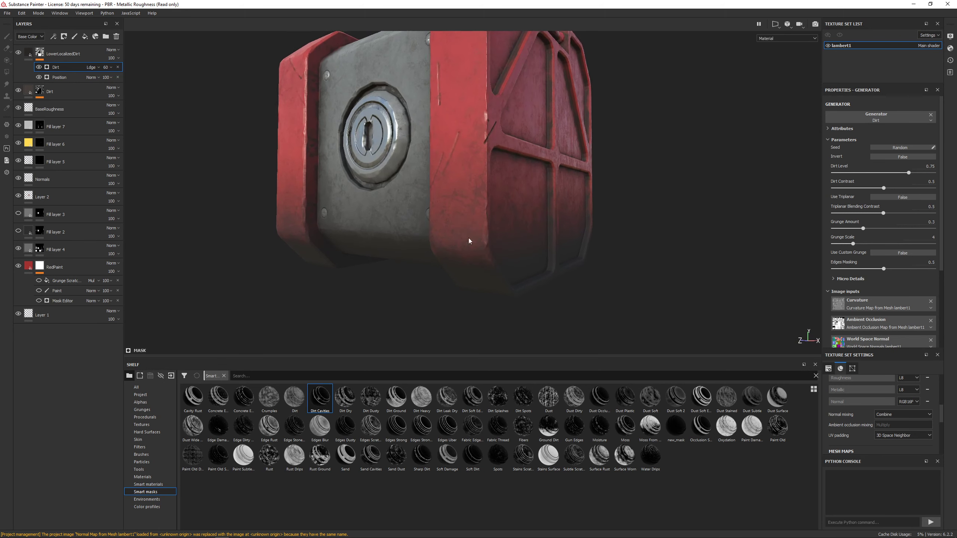
left_click(41, 54)
left_click(67, 70)
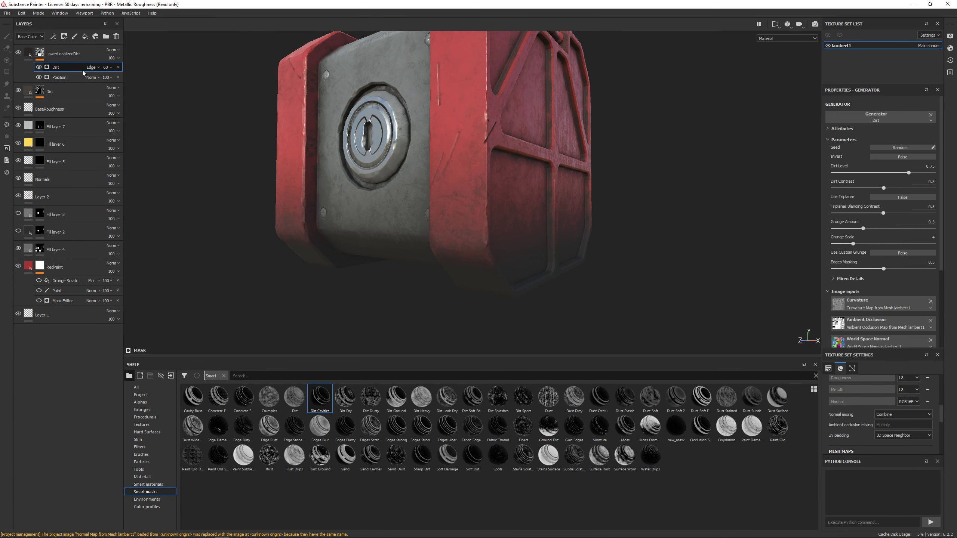
left_click(66, 79)
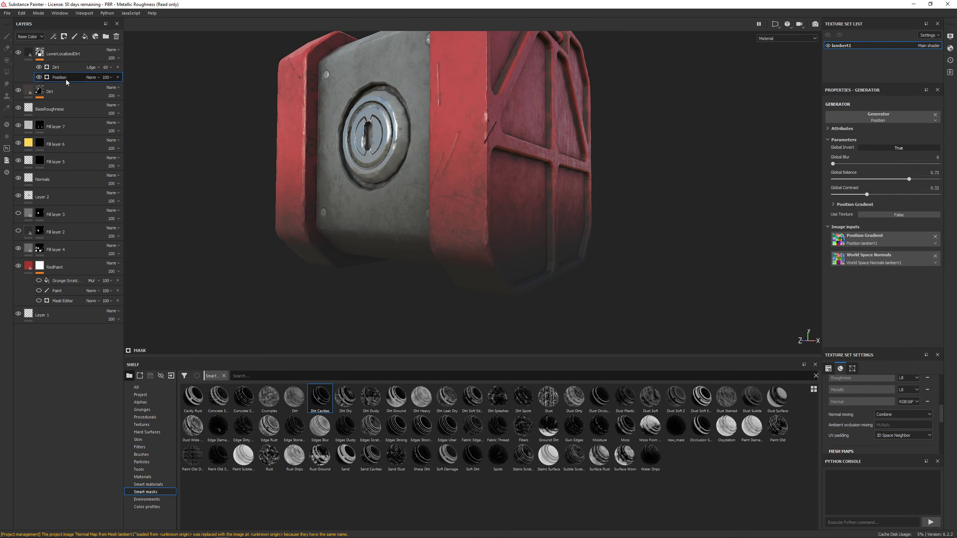
left_click(91, 67)
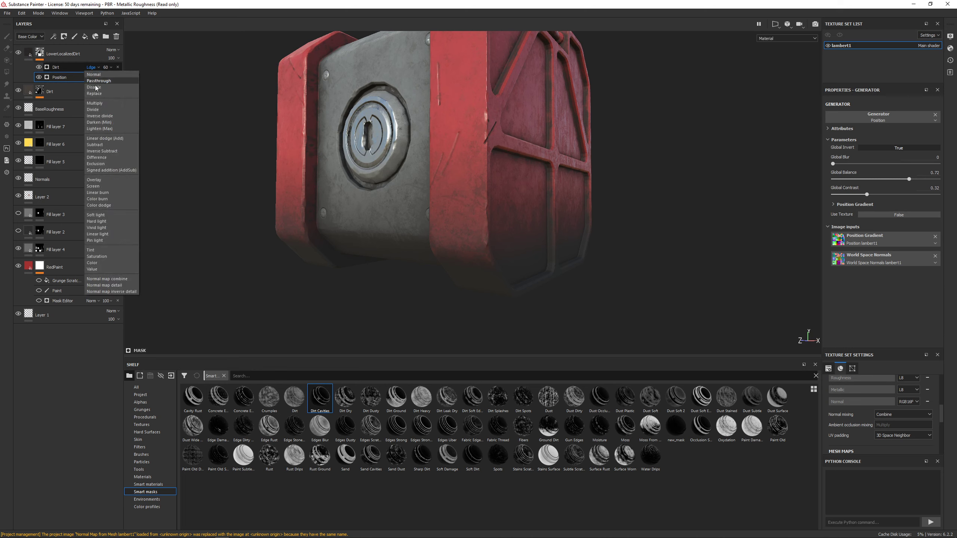
left_click(101, 139)
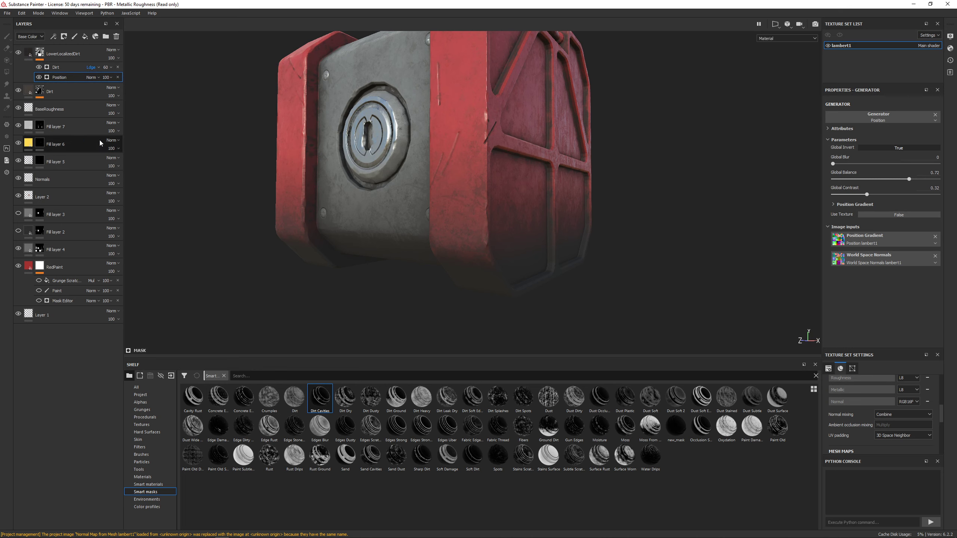
left_click(61, 71)
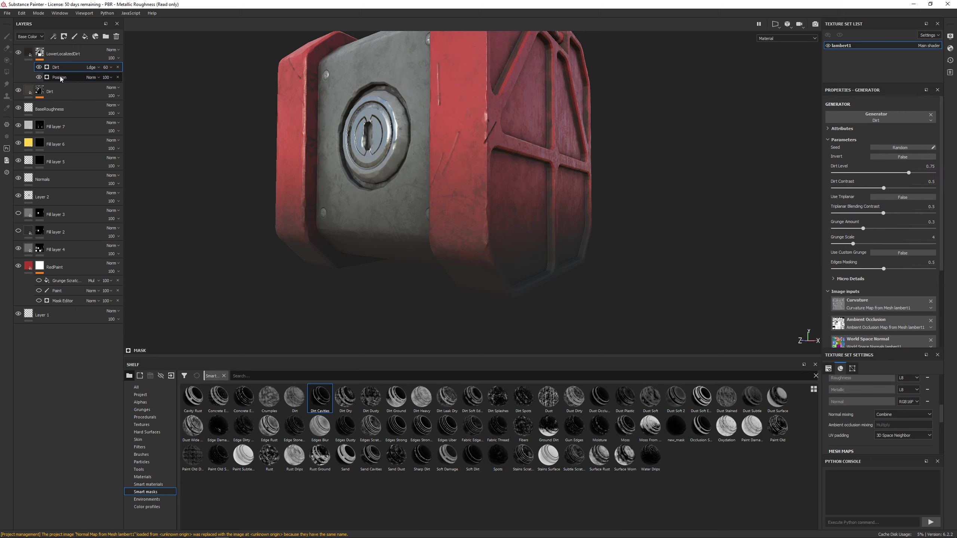
left_click(61, 78)
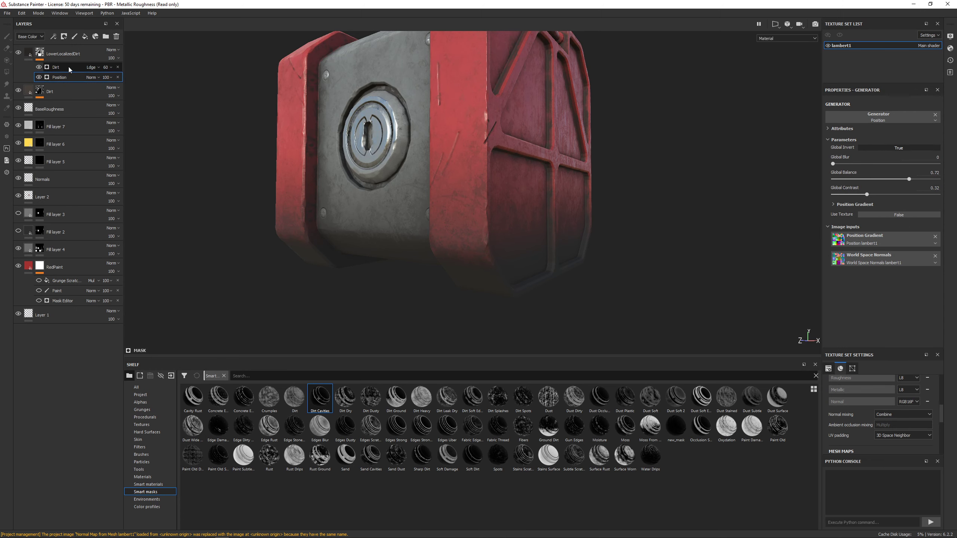
left_click(75, 69)
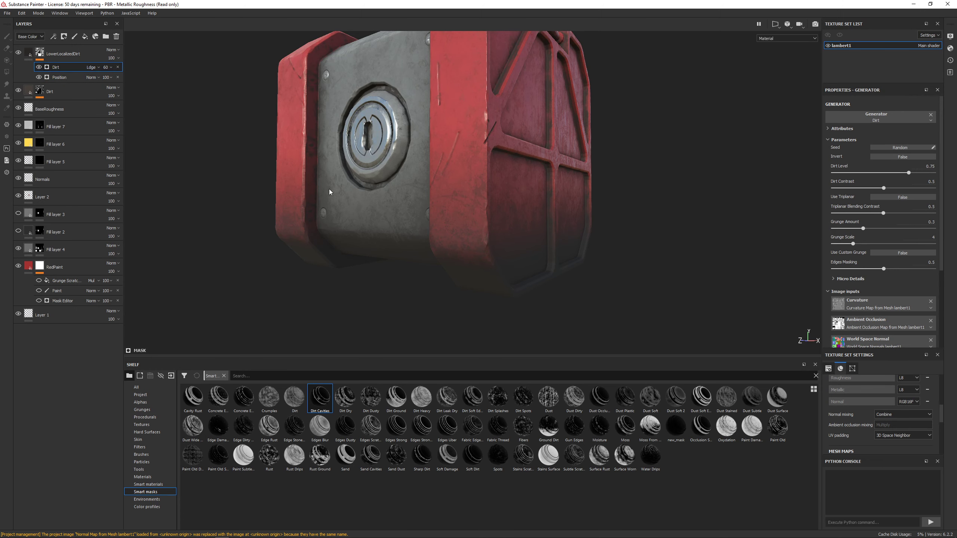
left_click_drag(329, 193, 367, 193, "alt")
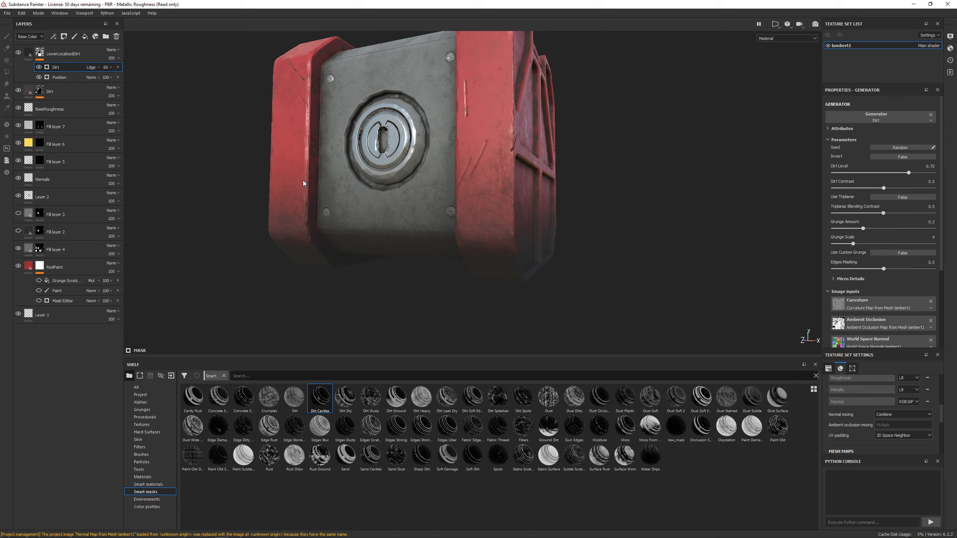
Add a fill layer named LeakingOils above LowerLocalizedDirt.
left_click_drag(305, 183, 387, 186, "alt")
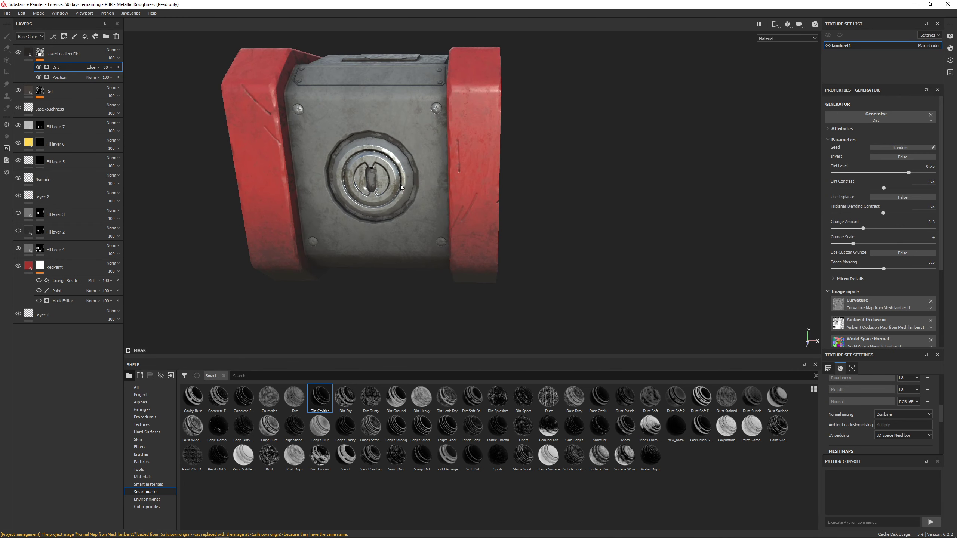
left_click_drag(414, 171, 478, 181, "alt")
right_click_drag(477, 181, 477, 216, "alt")
left_click_drag(477, 216, 464, 211, "alt")
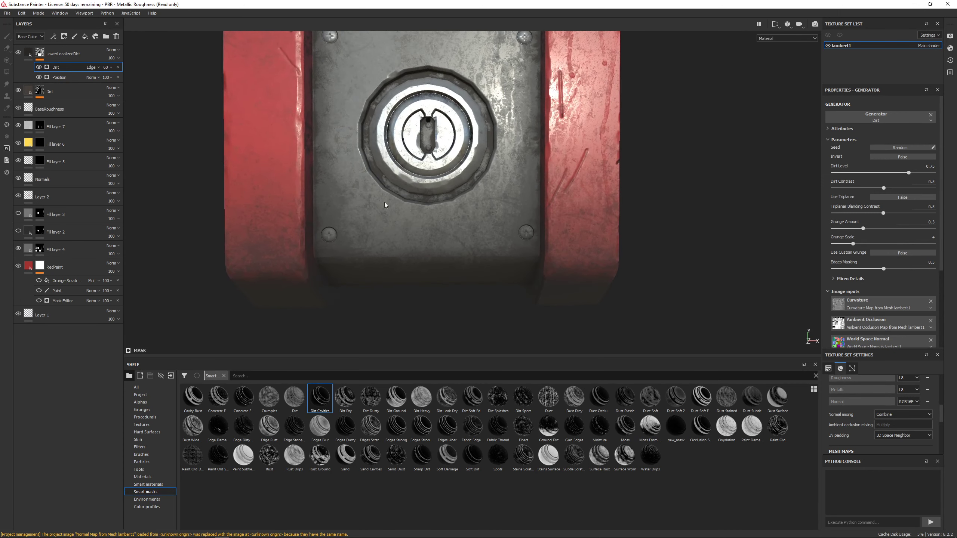
left_click(85, 37)
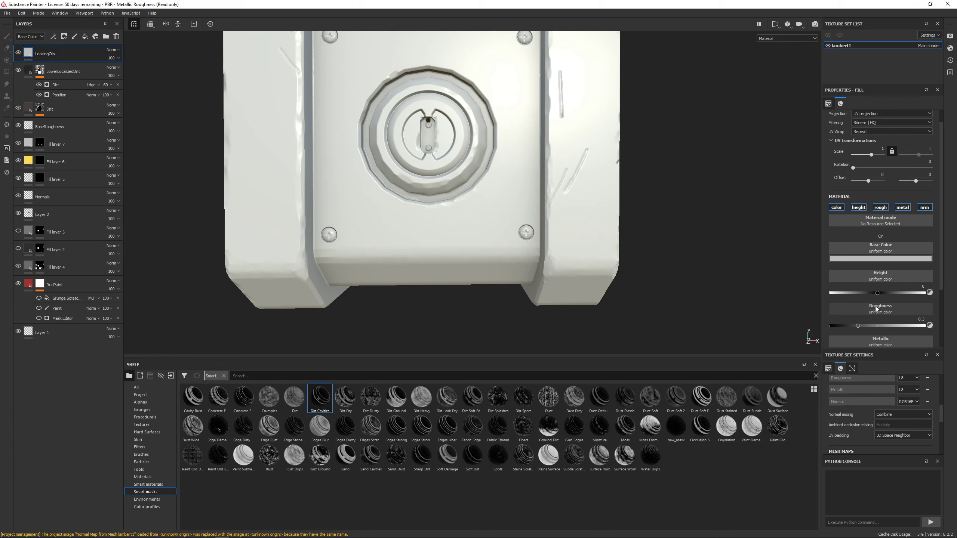
Give the LeakingOils fill a near-black base color and a very low roughness of about 0.05.
left_click_drag(882, 326, 834, 334)
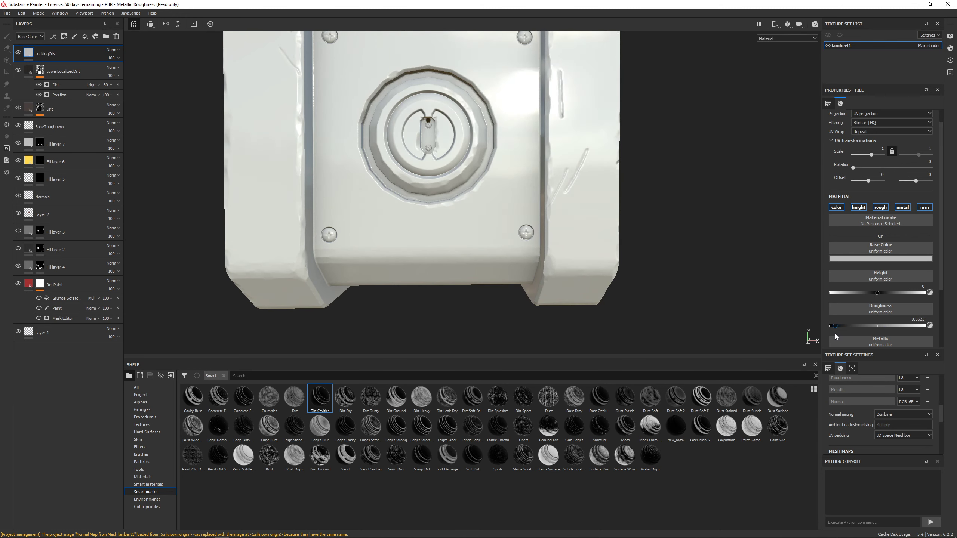
left_click(878, 258)
left_click_drag(869, 297, 860, 326)
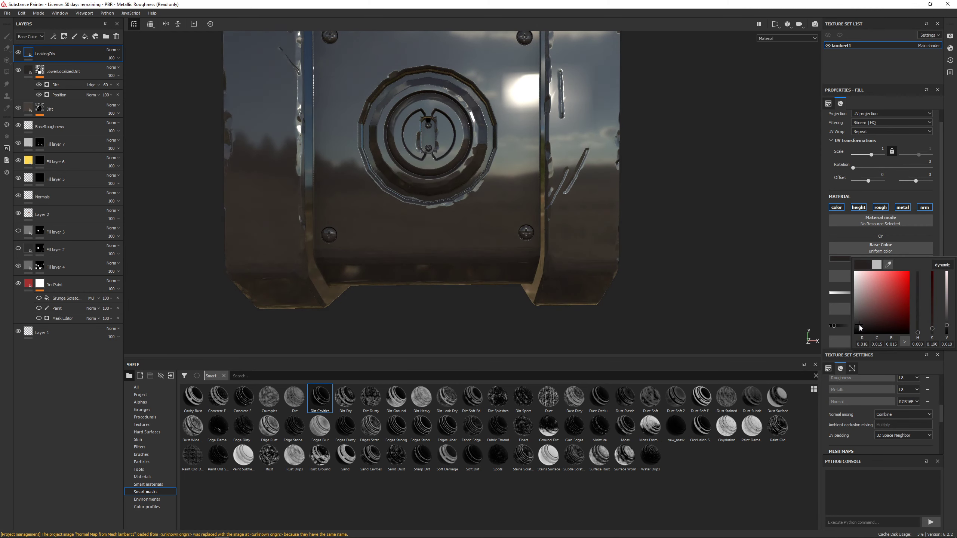
left_click_drag(413, 212, 482, 199, "alt")
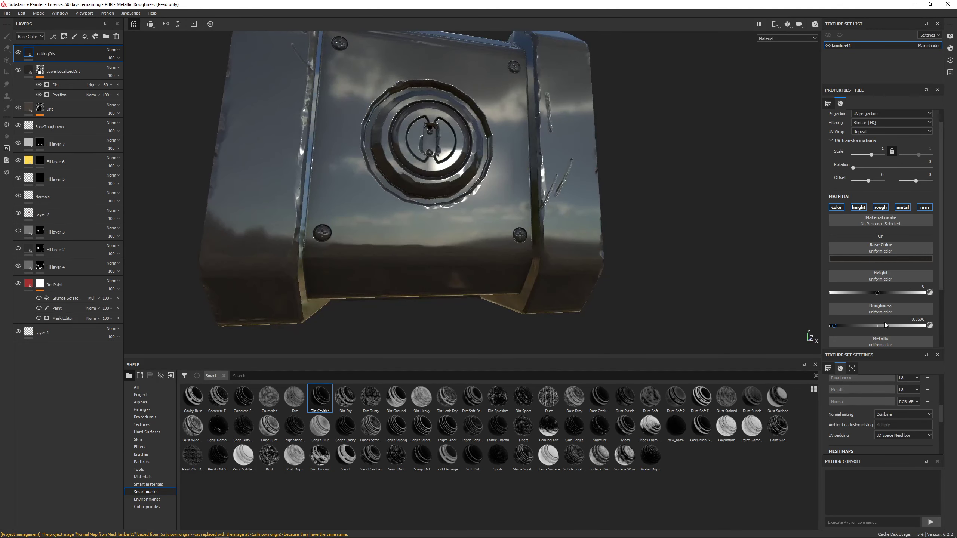
left_click_drag(839, 330, 835, 330)
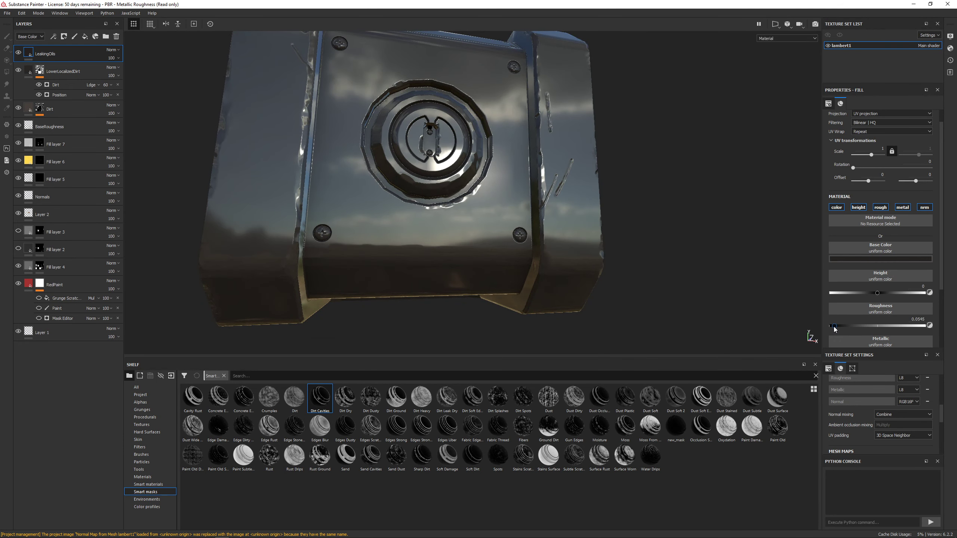
Add a black mask to the LeakingOils layer and set the paint brush's grayscale to 1 for painting on it.
right_click(62, 55)
left_click(84, 67)
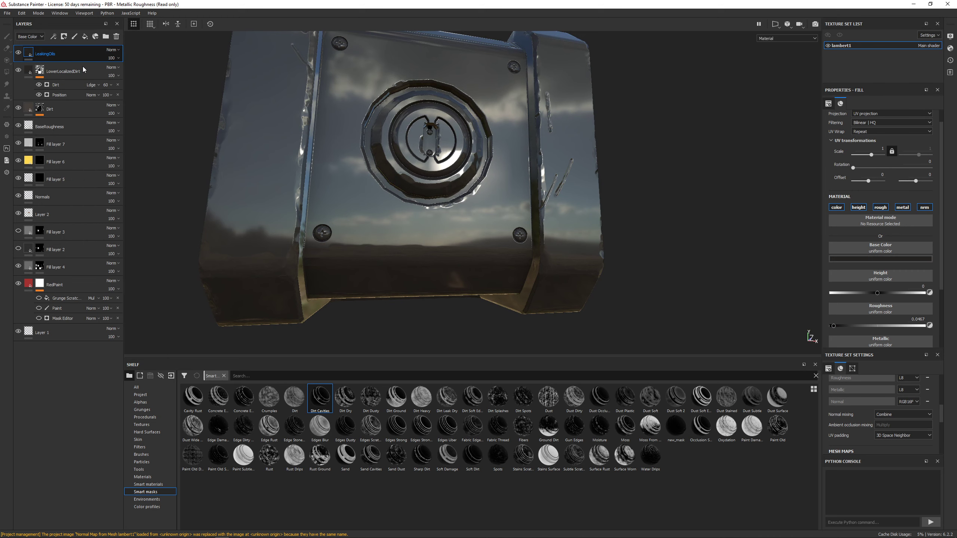
mouse_move(426, 192)
left_mouse_down("alt")
mouse_move(482, 185)
mouse_move(415, 199)
left_mouse_up("alt")
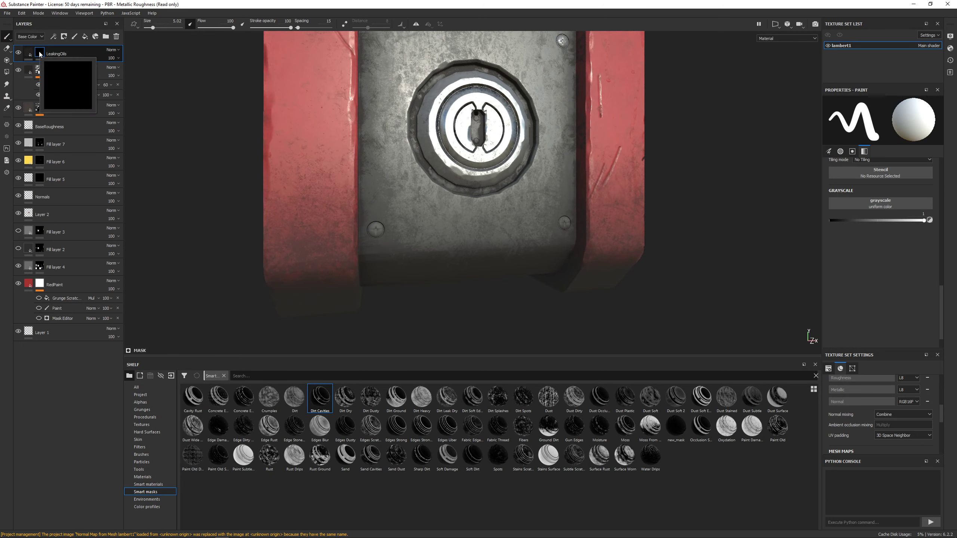
left_click_drag(894, 221, 939, 223)
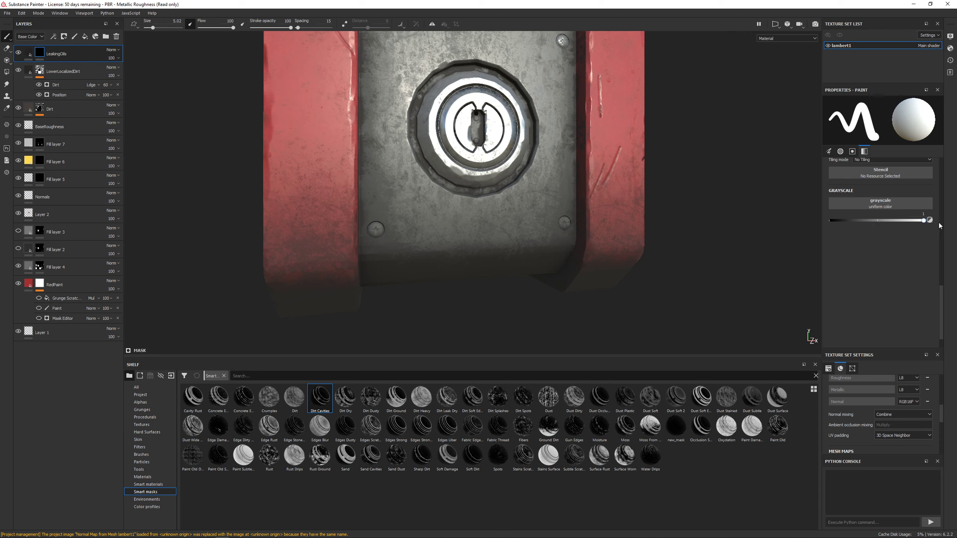
Try a plain brush stroke in the LeakingOils mask below the lock, and undo it.
mouse_move(453, 208)
left_mouse_down()
mouse_move(530, 232)
mouse_move(475, 211)
mouse_move(436, 228)
mouse_move(444, 234)
mouse_move(452, 230)
mouse_move(425, 212)
left_mouse_up()
scroll(444, 233, "up", 5)
key("ctrl+z")
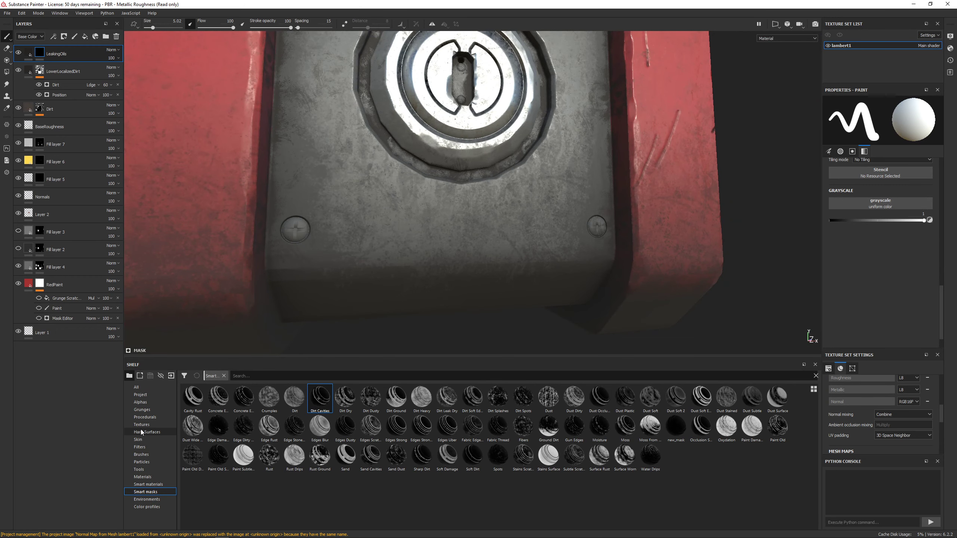
Find the Drips Top alpha in the shelf and load it into the paint brush's grayscale.
left_click(144, 404)
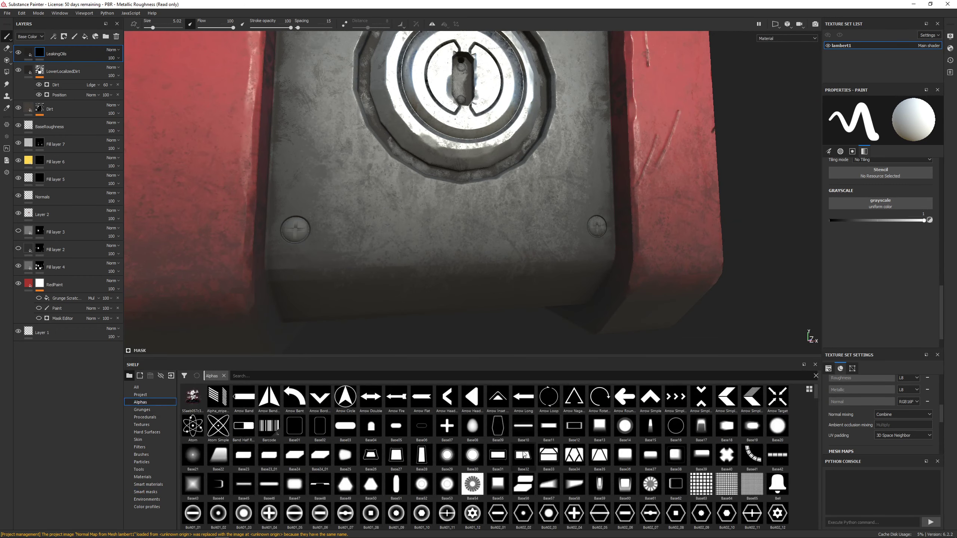
scroll(526, 455, "down", 5)
scroll(527, 454, "up", 3)
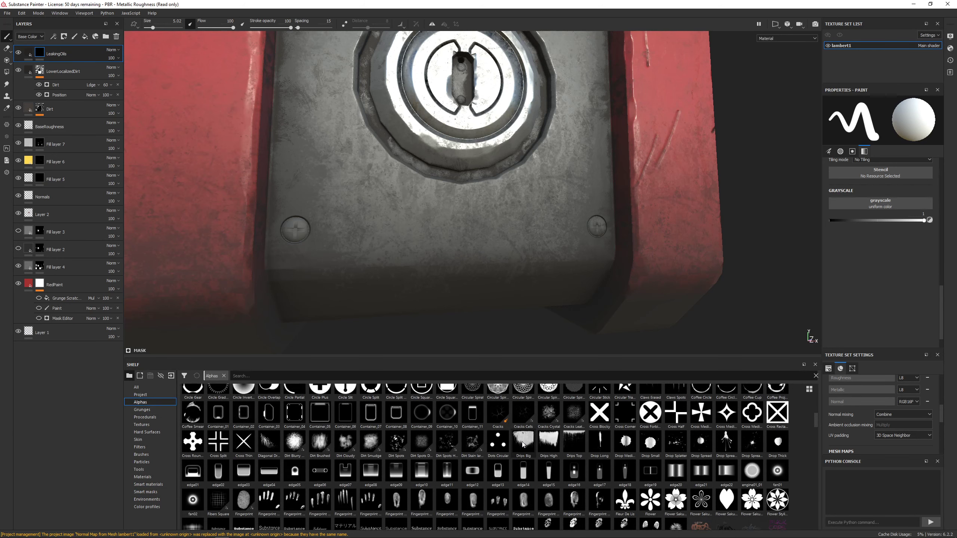
mouse_move(568, 444)
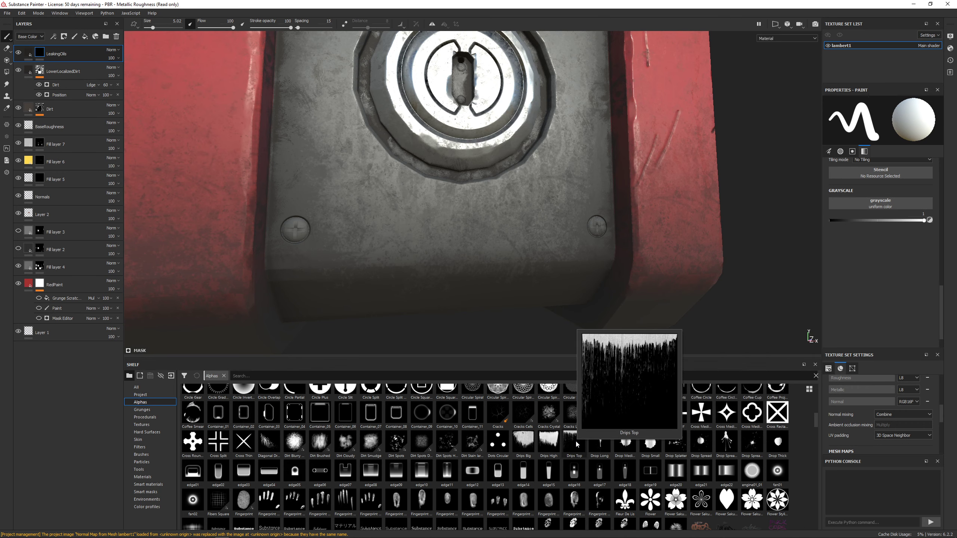
left_click_drag(576, 445, 866, 203)
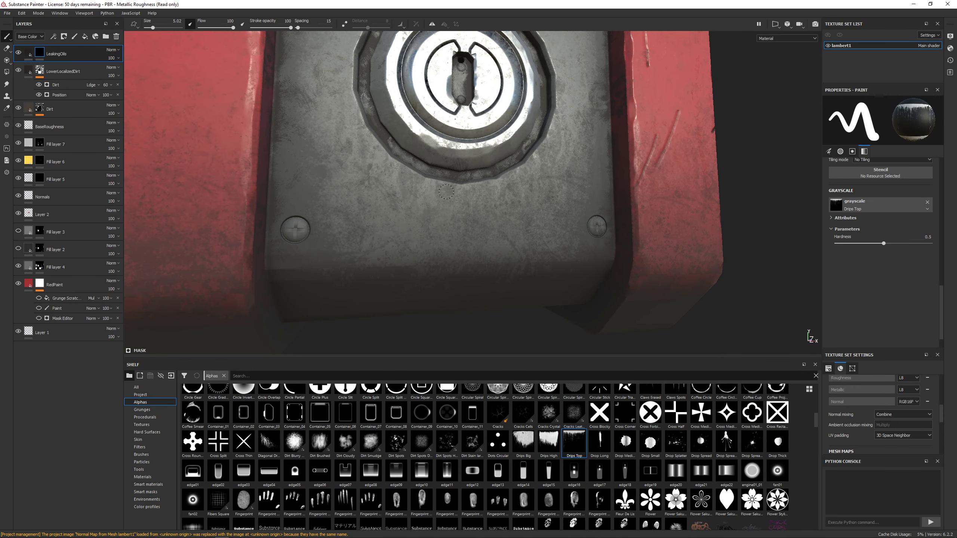
Try stamping the Drips Top pattern just below the lock ring with a brush size of 44.38.
right_click_drag(447, 191, 463, 192, "ctrl")
left_click(478, 223)
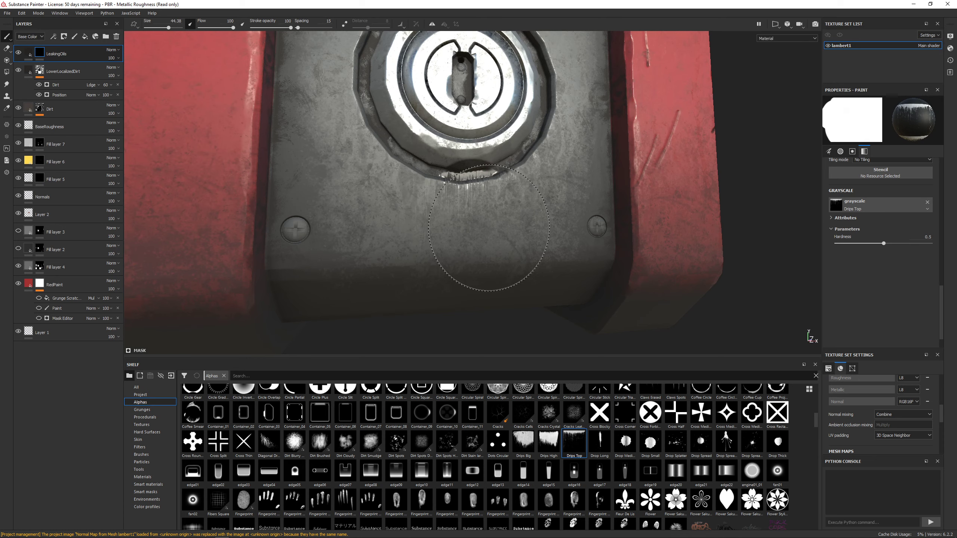
mouse_move(489, 228)
left_mouse_down("alt")
mouse_move(502, 245)
mouse_move(289, 257)
mouse_move(502, 215)
left_mouse_up("alt")
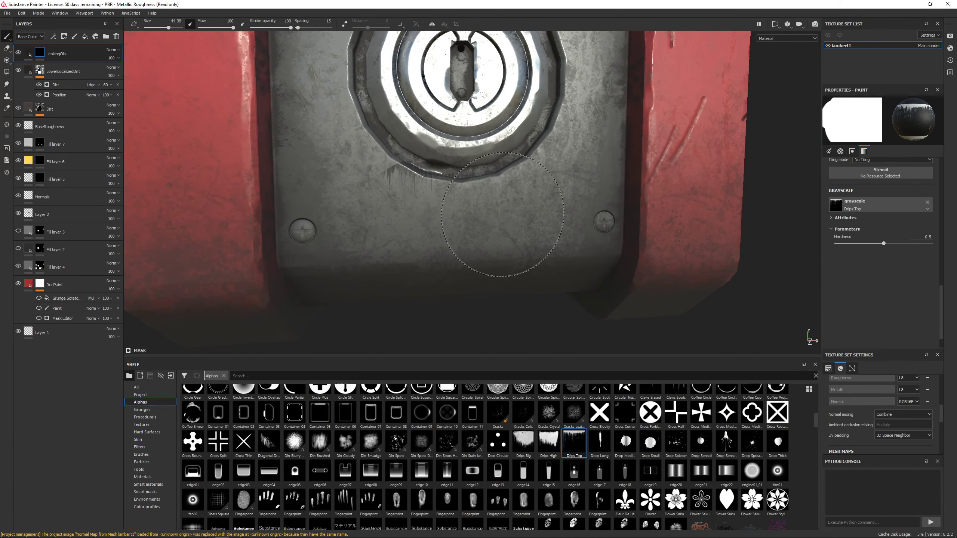
mouse_move(497, 219)
right_mouse_down("alt")
mouse_move(458, 236)
mouse_move(480, 245)
right_mouse_up("alt")
scroll(872, 234, "up", 3)
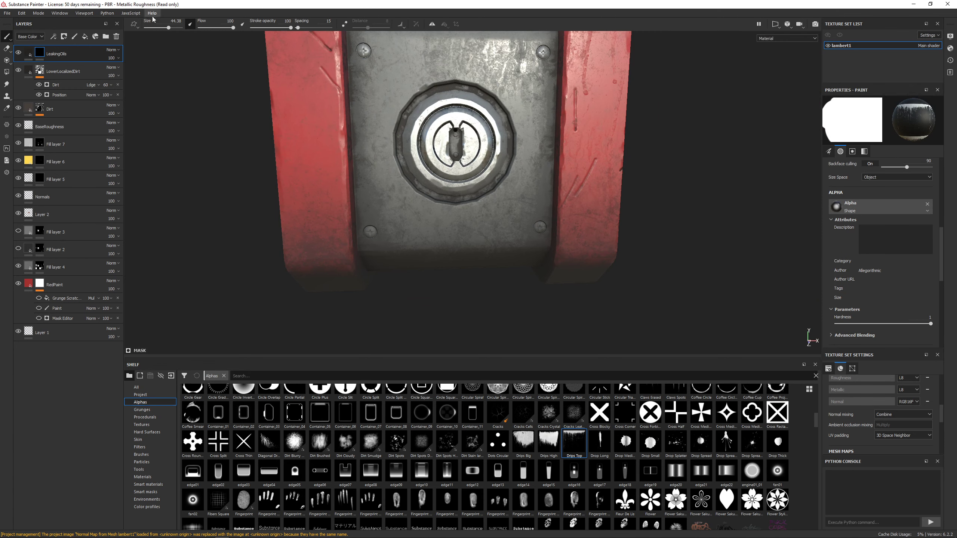
left_click(86, 13)
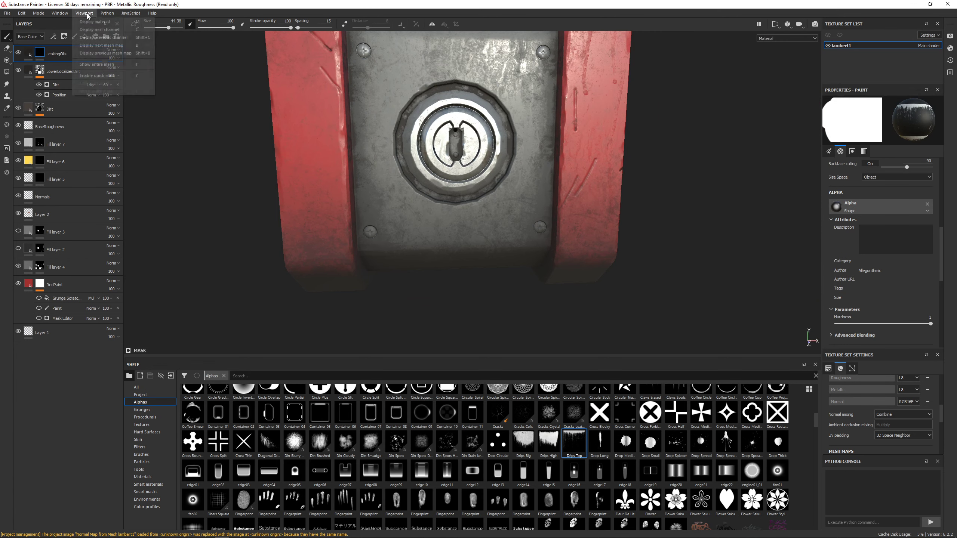
mouse_move(39, 16)
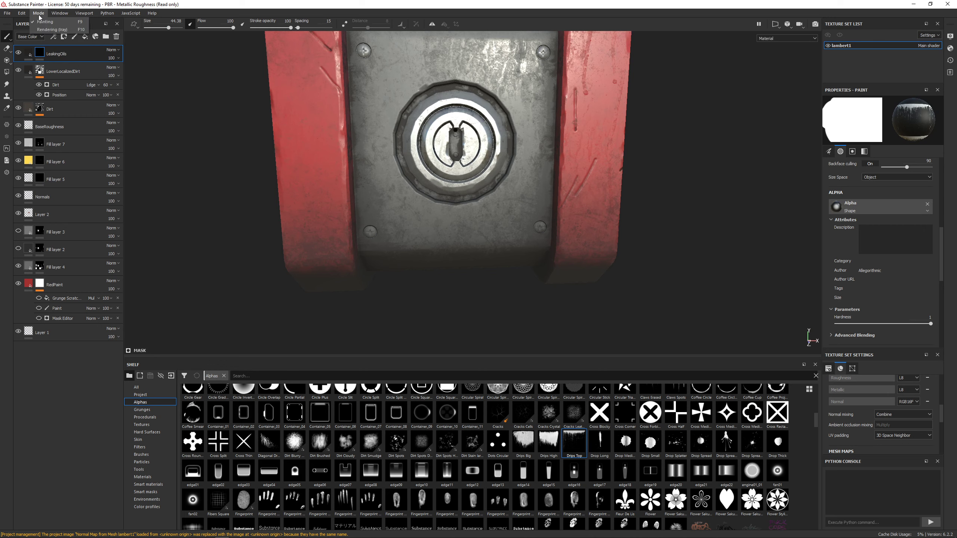
left_click(20, 13)
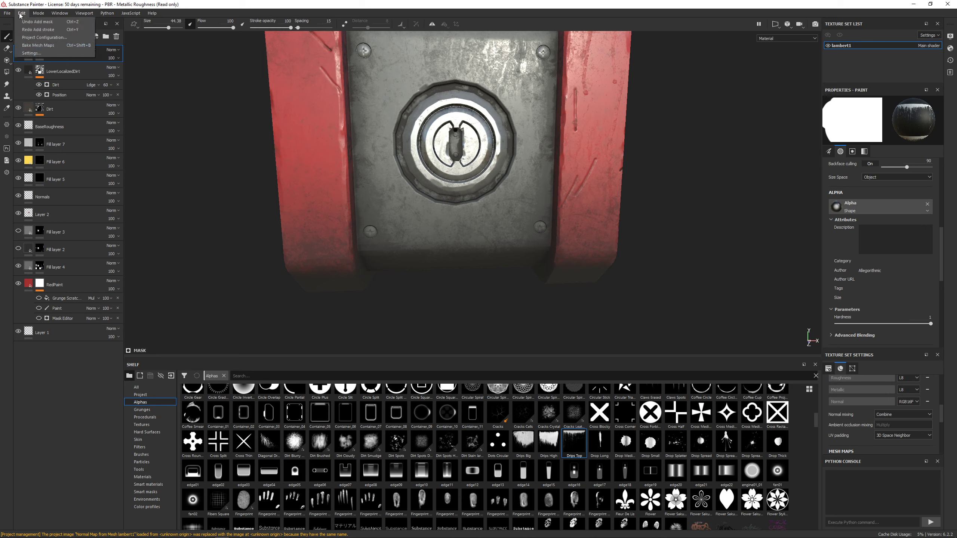
left_click(20, 14)
left_click(19, 14)
left_click(459, 200)
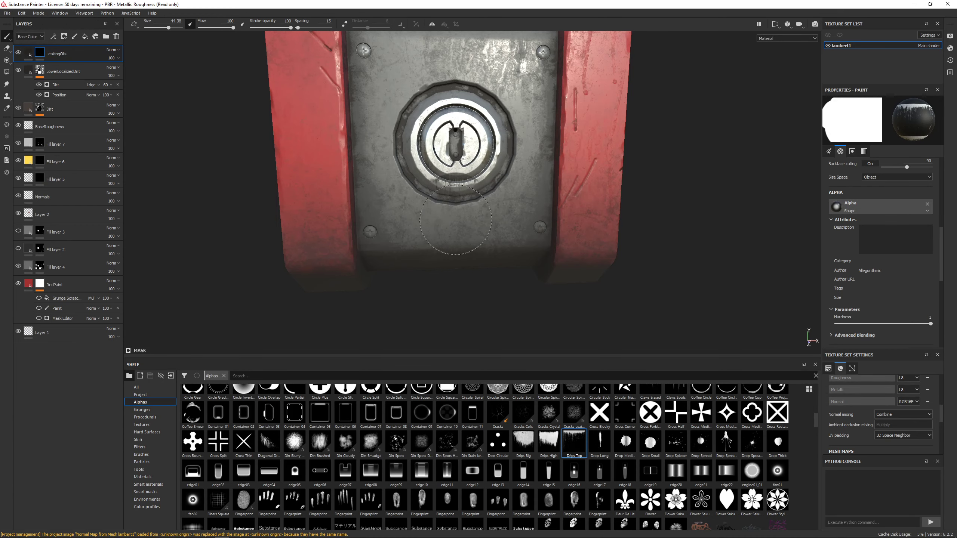
Remove the Shape alpha from the brush so its alpha is a uniform color, and enlarge the brush to 54.21.
scroll(455, 207, "up", 4, "alt")
mouse_move(486, 226)
left_mouse_down("alt")
mouse_move(508, 245)
mouse_move(570, 232)
mouse_move(464, 270)
left_mouse_up("alt")
scroll(464, 270, "up", 3)
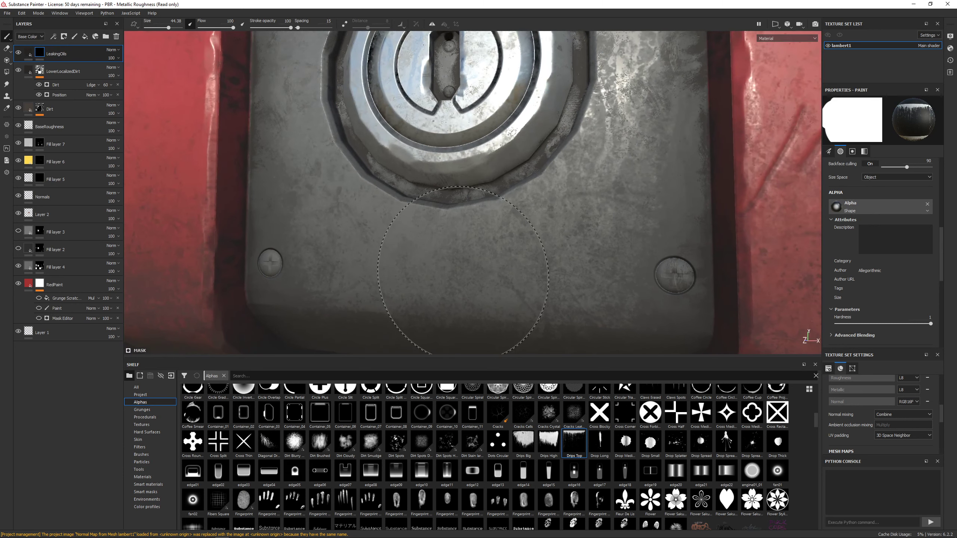
scroll(895, 262, "up", 5)
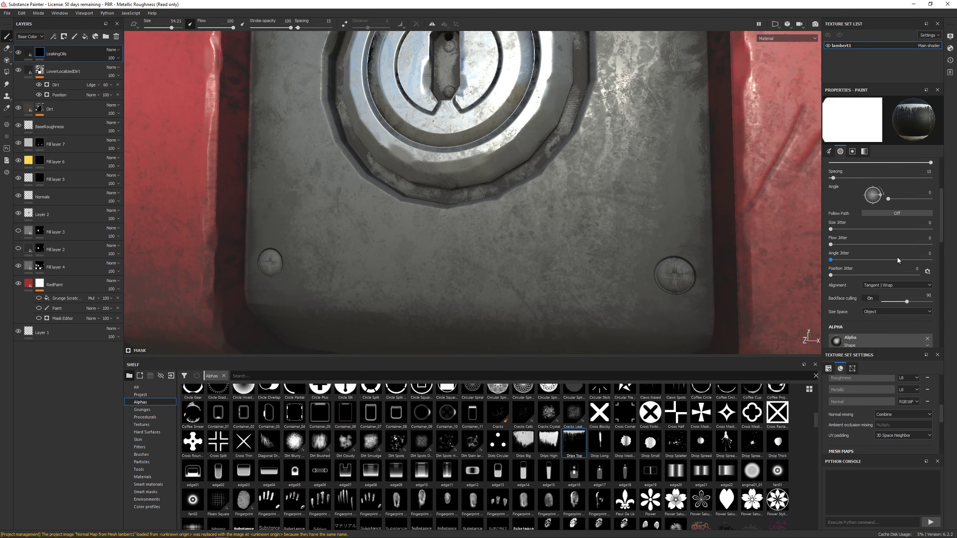
scroll(897, 257, "down", 5)
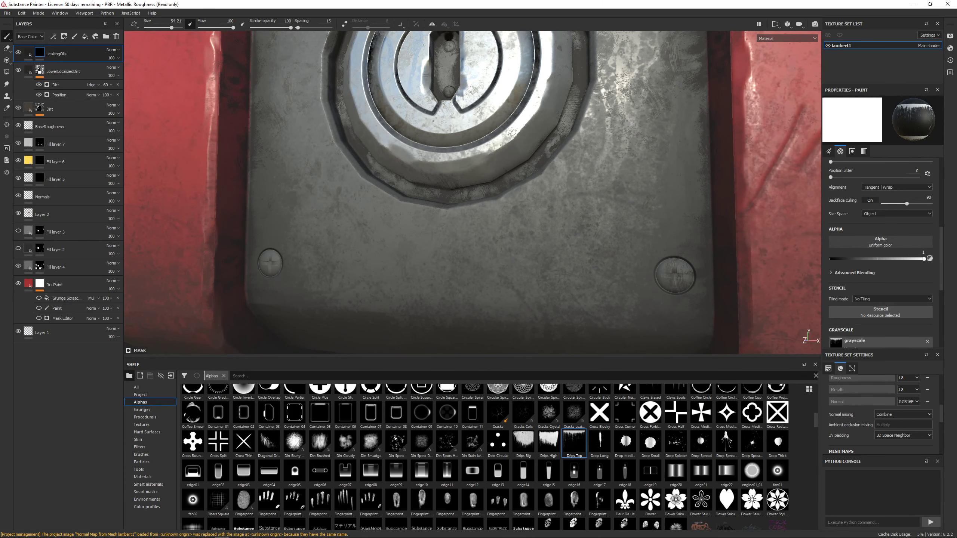
Try stamping Drips Top along the lock ring's lower edge, reducing the brush size to 46.23 after undoing the first stamp.
left_click_drag(488, 275, 497, 271, "alt")
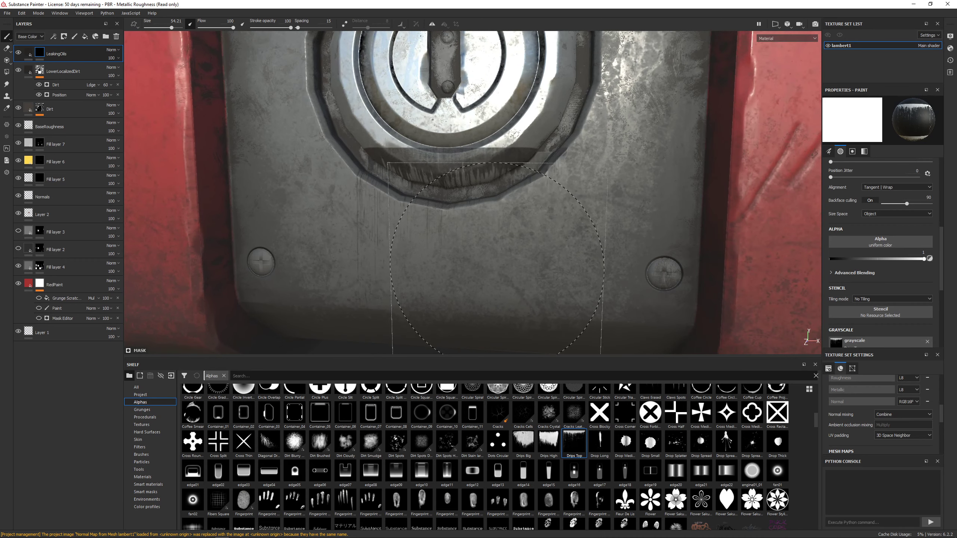
key("ctrl+z")
right_click_drag(497, 270, 475, 270, "ctrl")
left_click(514, 263)
left_click_drag(514, 263, 567, 260, "alt")
left_click(434, 264)
left_click_drag(434, 264, 357, 266, "alt")
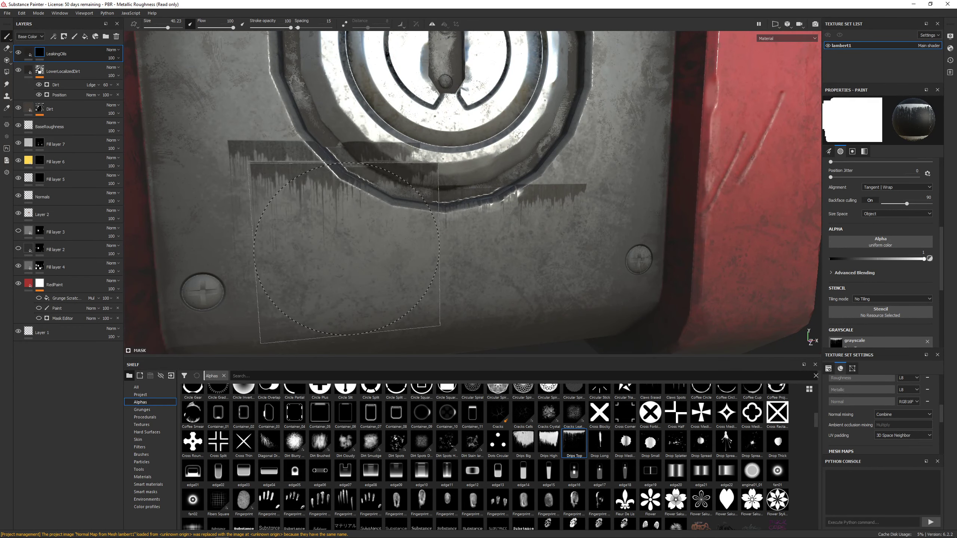
left_click(364, 267)
scroll(477, 298, "down", 3)
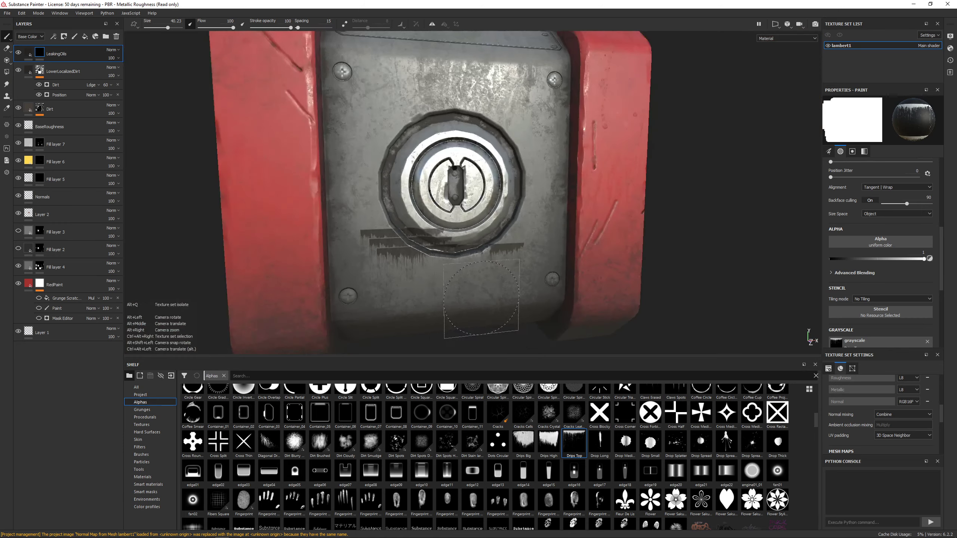
Undo the drip stamps painted around the lower edge of the lock ring.
left_click_drag(482, 299, 447, 294, "alt")
key("ctrl+z")
key("ctrl+z")
key("ctrl+z")
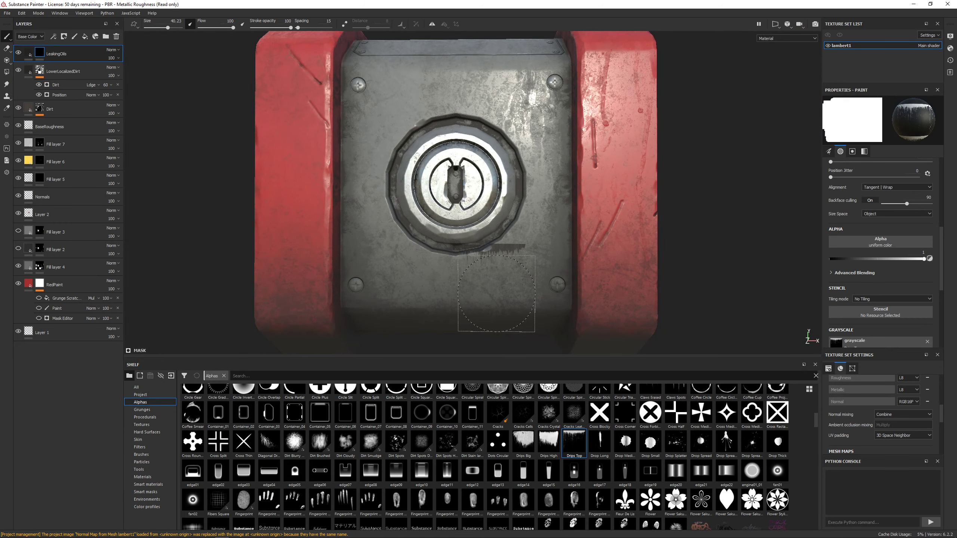
Switch to the Leaks particle brush and try a leak stroke along the lower edge of the lock ring.
middle_click_drag(531, 320, 528, 299, "alt")
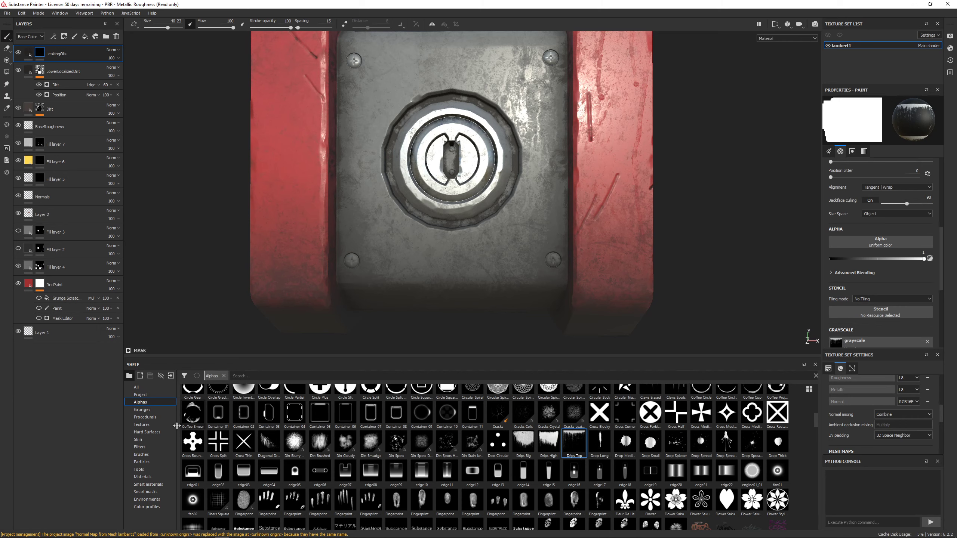
left_click(145, 463)
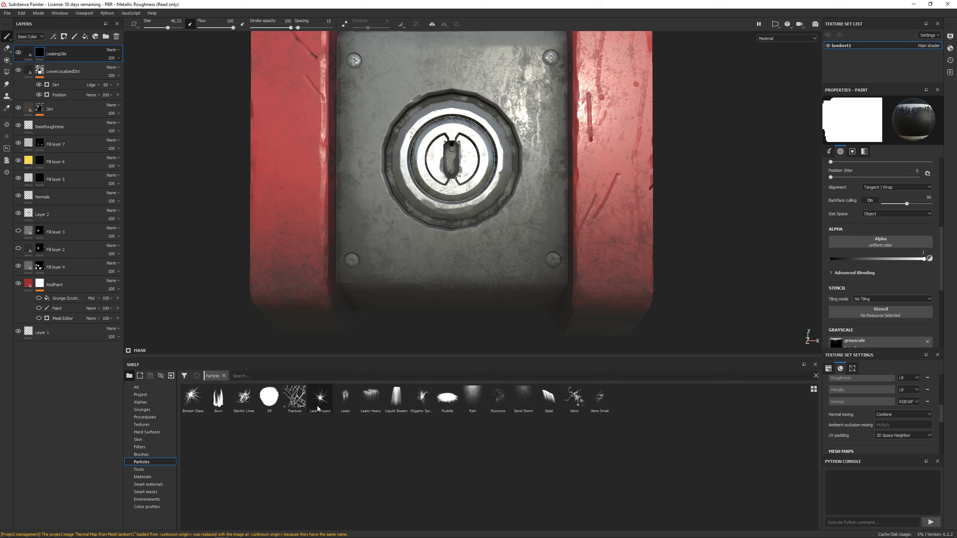
left_click(345, 402)
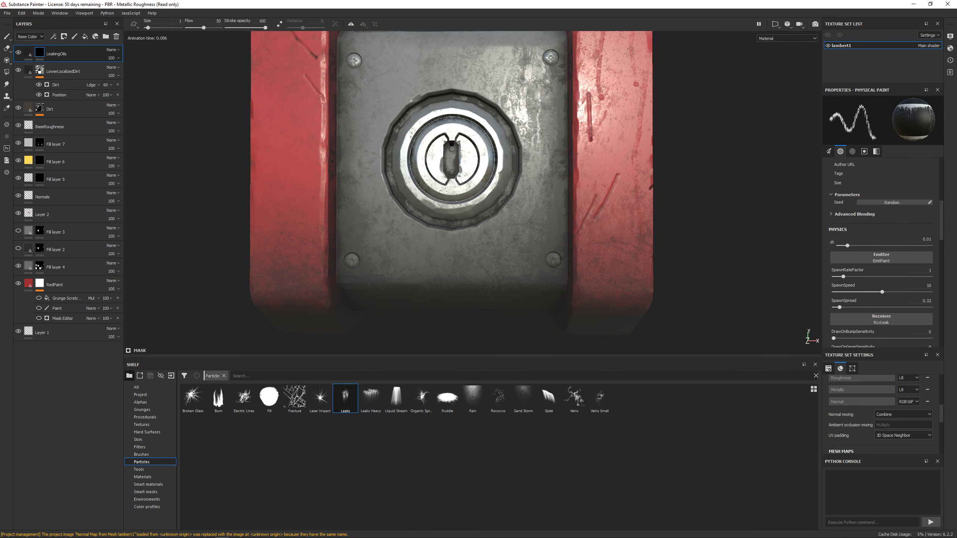
mouse_move(476, 228)
left_mouse_down()
mouse_move(446, 234)
mouse_move(411, 222)
mouse_move(442, 242)
mouse_move(399, 269)
mouse_move(422, 275)
left_mouse_up()
Clear Drips Top from the Leaks brush's grayscale, try a leak stroke along the lock ring's lower rim, and undo it.
scroll(865, 335, "down", 5)
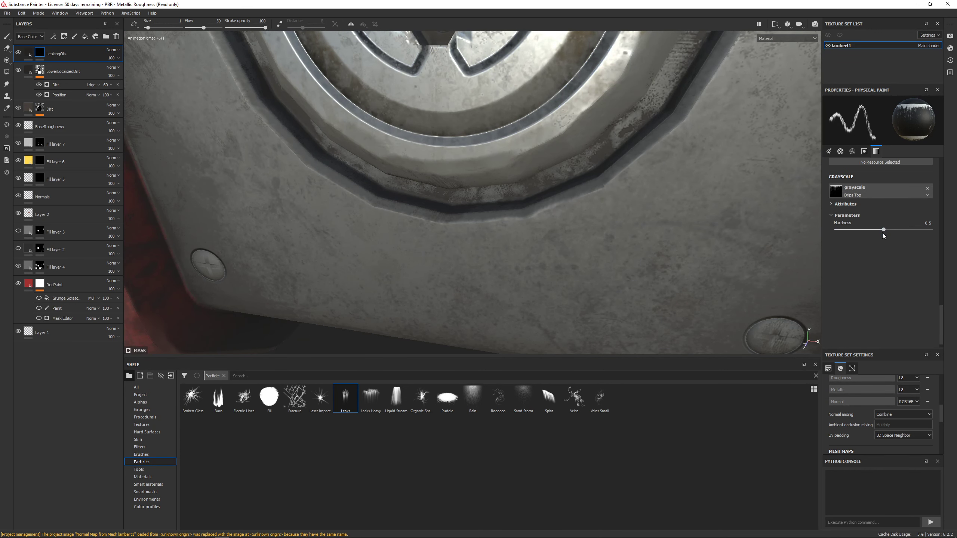
left_click(928, 189)
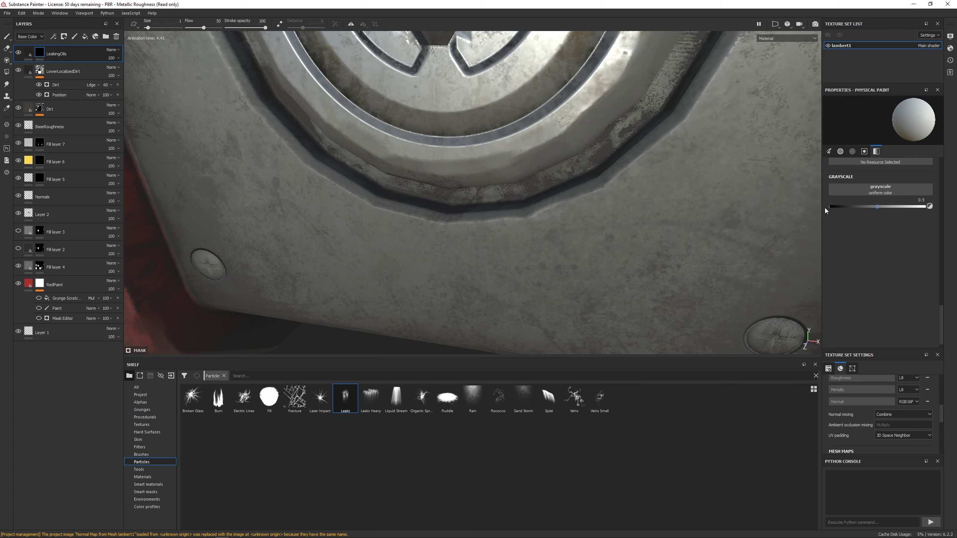
mouse_move(588, 186)
left_mouse_down()
mouse_move(474, 222)
mouse_move(407, 226)
mouse_move(361, 208)
mouse_move(509, 201)
mouse_move(453, 206)
left_mouse_up()
key("ctrl+z")
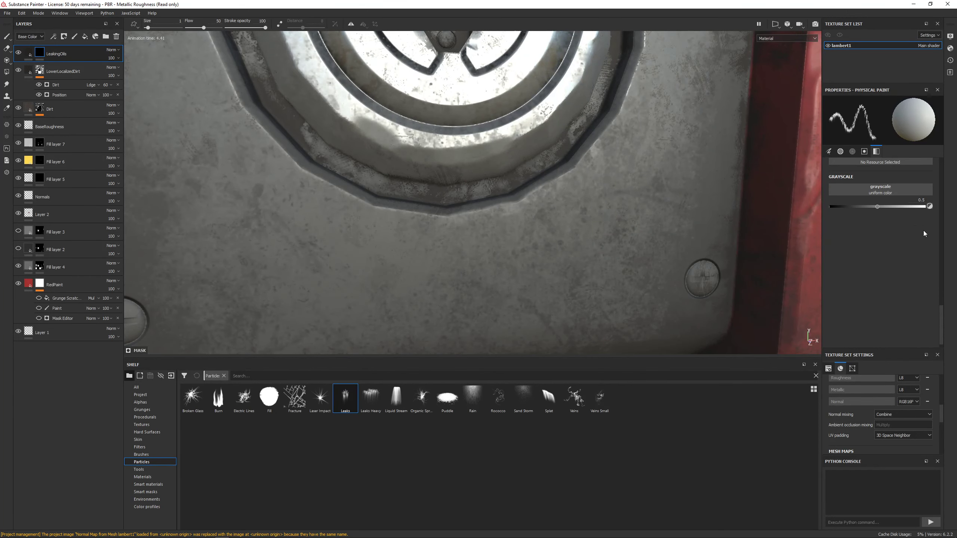
Set the Leaks brush's grayscale to 1 and paint leak strokes along the lock ring's lower rim and inner lower edge.
left_click(926, 208)
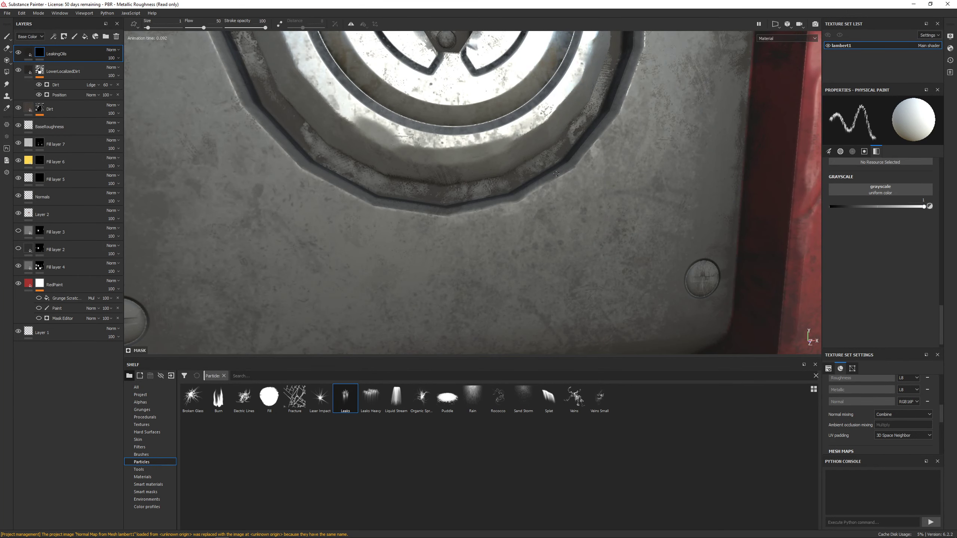
mouse_move(555, 173)
left_mouse_down()
mouse_move(485, 207)
mouse_move(441, 212)
mouse_move(361, 192)
mouse_move(285, 130)
left_mouse_up()
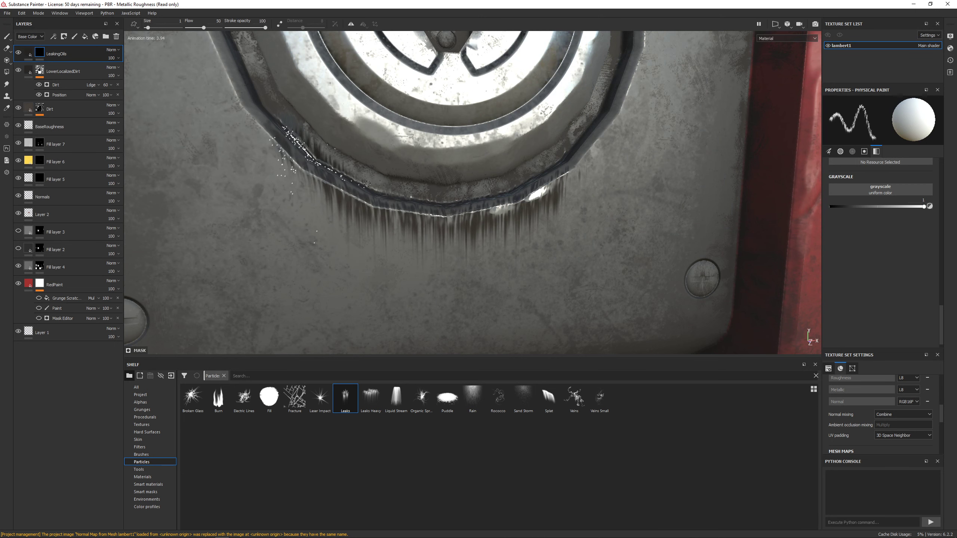
mouse_move(343, 168)
left_mouse_down()
mouse_move(473, 185)
mouse_move(552, 156)
left_mouse_up()
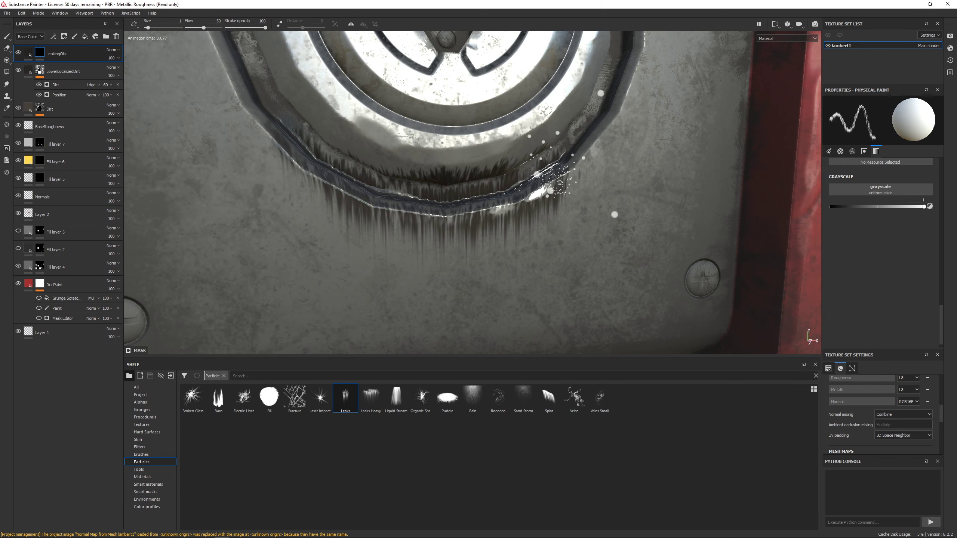
Try painting on the lock ring's lower edge with the Splat particle brush.
left_click(552, 397)
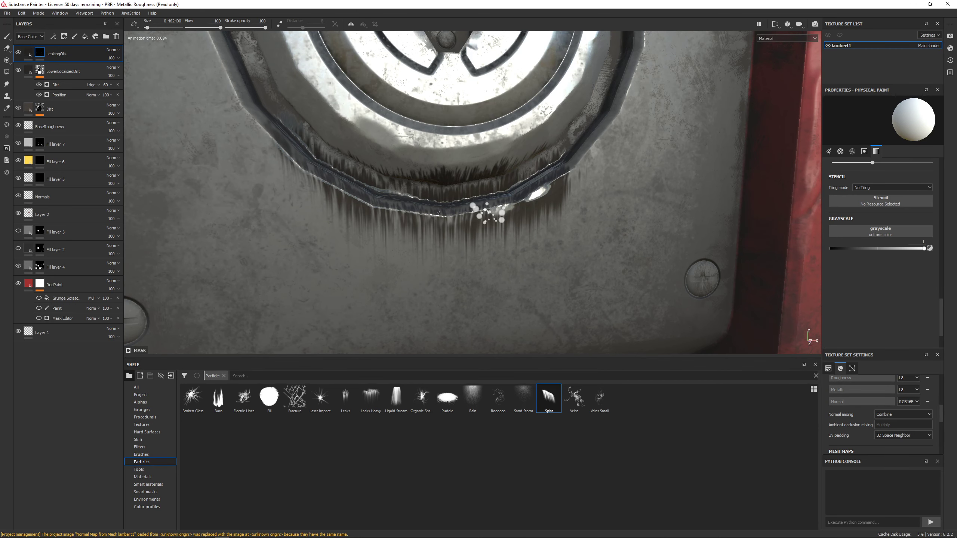
left_click_drag(429, 219, 451, 221, "alt")
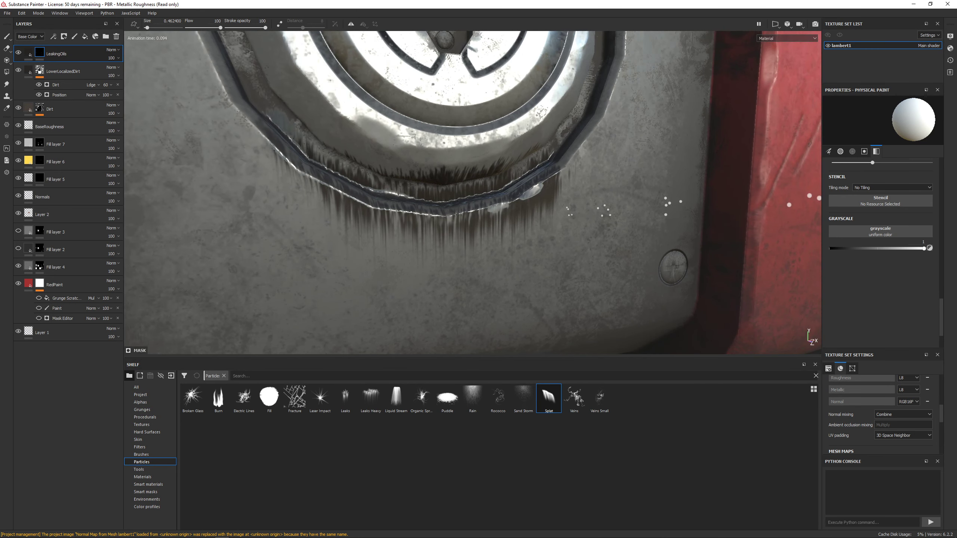
left_click(400, 221)
left_click_drag(399, 222, 534, 324, "alt")
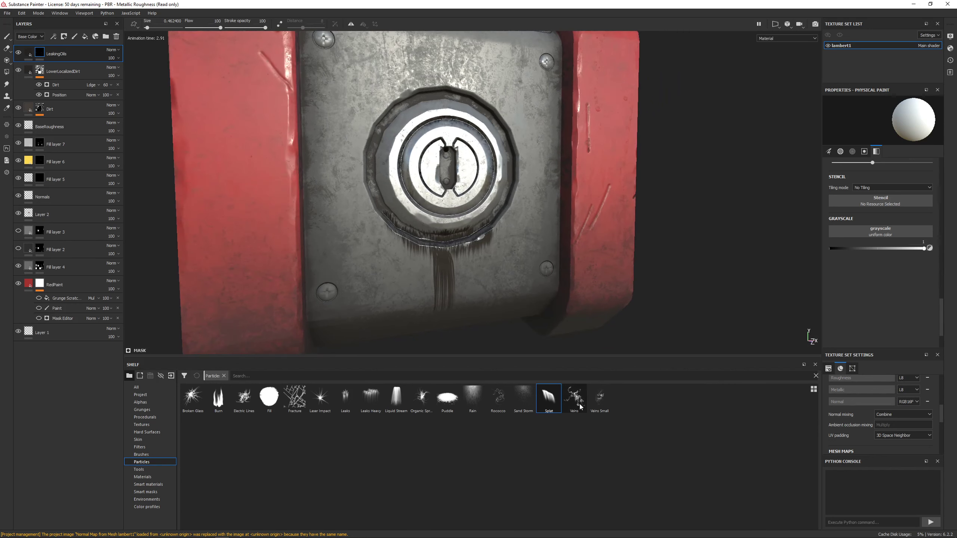
Paint oil streaks below the center of the lock ring with the Liquid Stream and Leaks Heavy particle brushes.
left_click(401, 399)
mouse_move(445, 245)
left_mouse_down()
mouse_move(524, 211)
mouse_move(435, 252)
left_mouse_up()
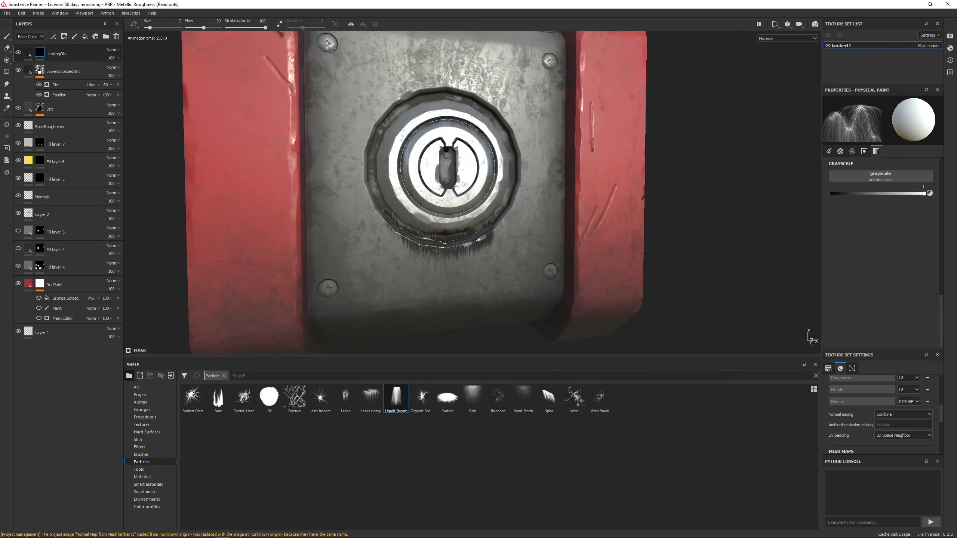
left_click(373, 406)
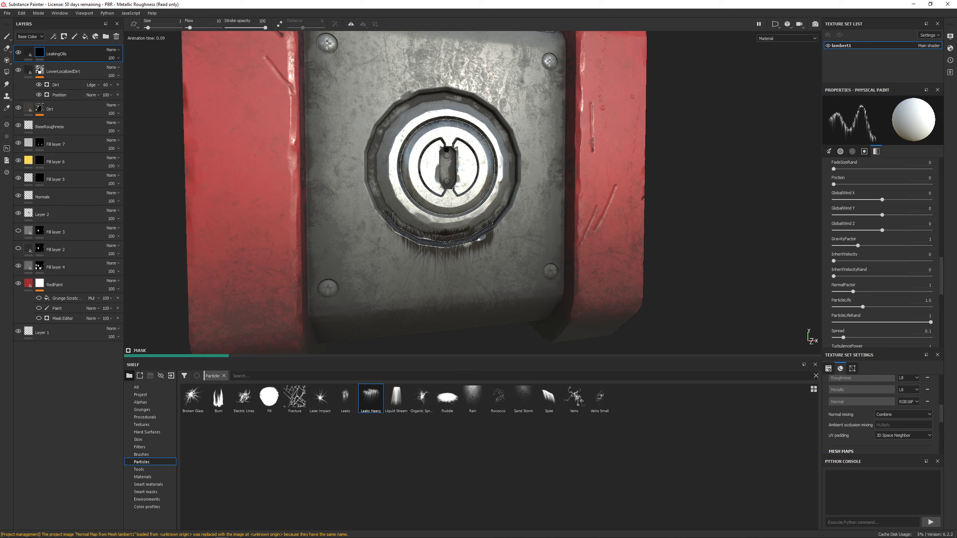
left_click_drag(476, 238, 456, 245)
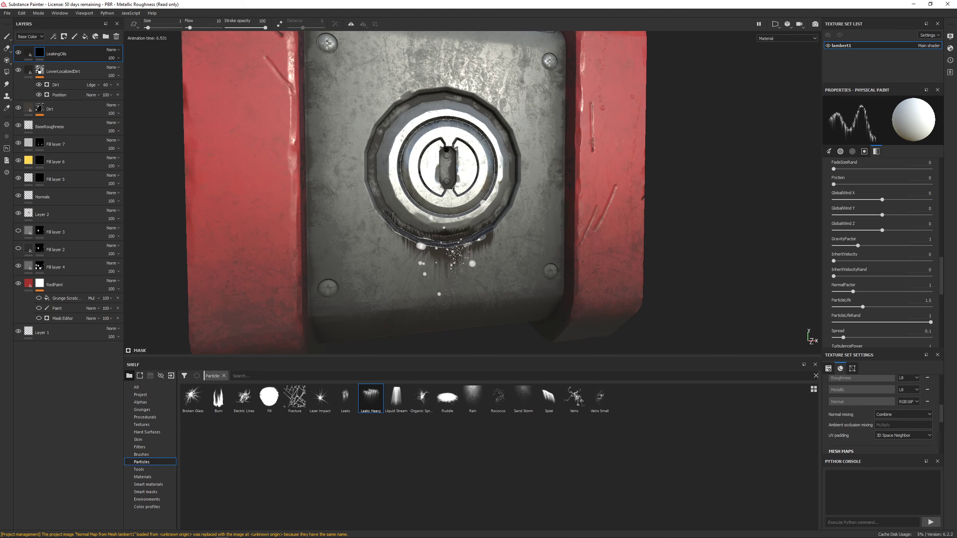
Paint Leaks Heavy strokes down the lower right and lower left sides of the lock ring.
left_click_drag(505, 264, 434, 264, "alt")
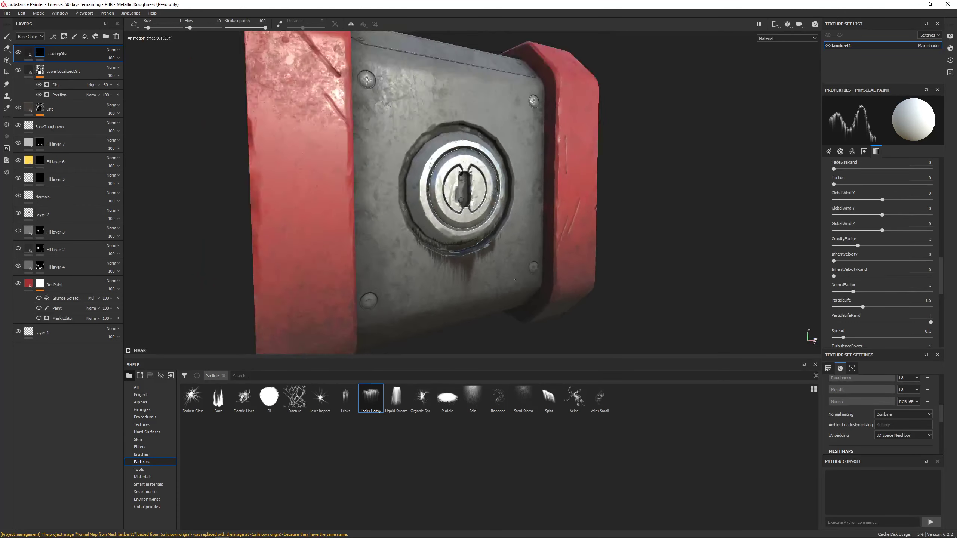
scroll(515, 279, "down", 5)
scroll(494, 263, "up", 8)
left_click_drag(547, 258, 545, 215, "alt")
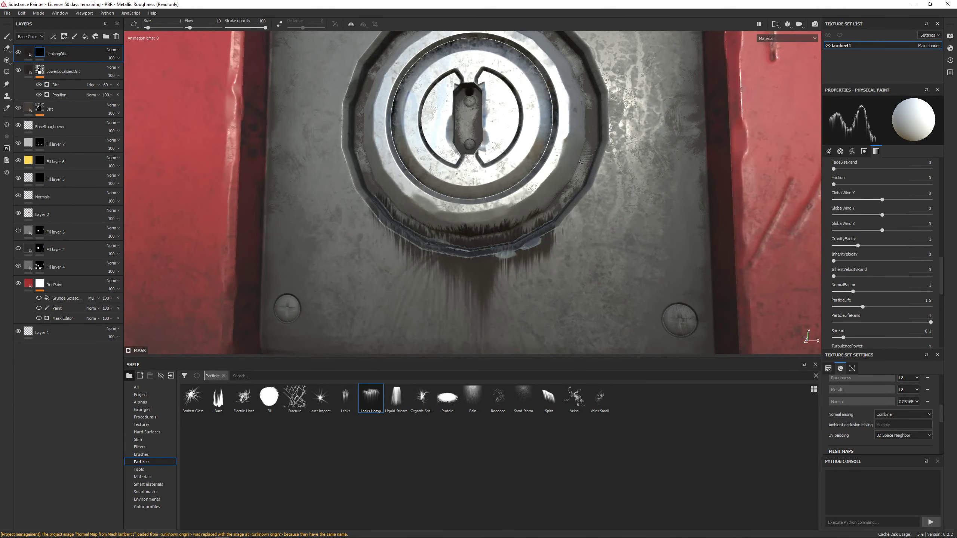
mouse_move(591, 150)
left_mouse_down()
mouse_move(558, 212)
mouse_move(534, 226)
left_mouse_up()
mouse_move(535, 226)
left_mouse_down("alt")
mouse_move(565, 206)
mouse_move(549, 195)
left_mouse_up("alt")
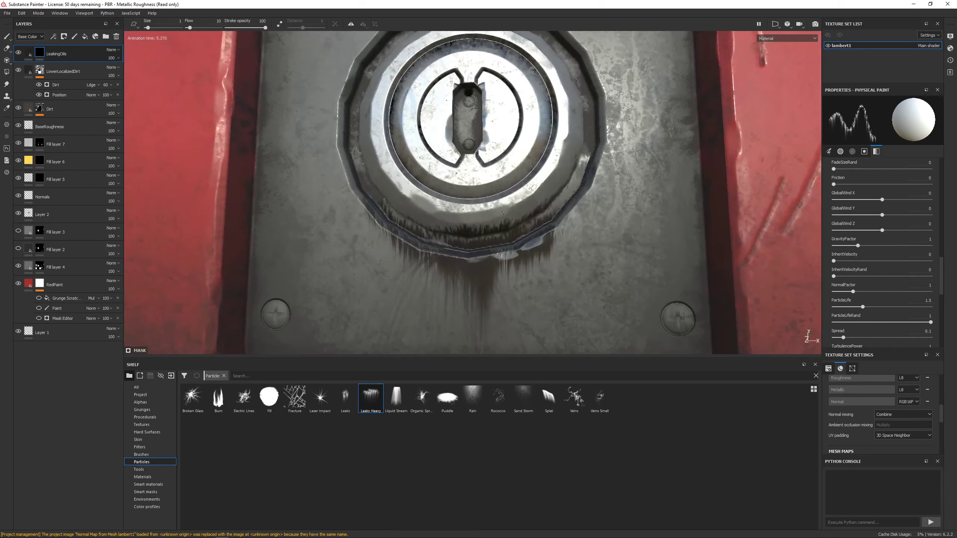
mouse_move(367, 179)
left_mouse_down()
mouse_move(393, 213)
mouse_move(426, 227)
left_mouse_up()
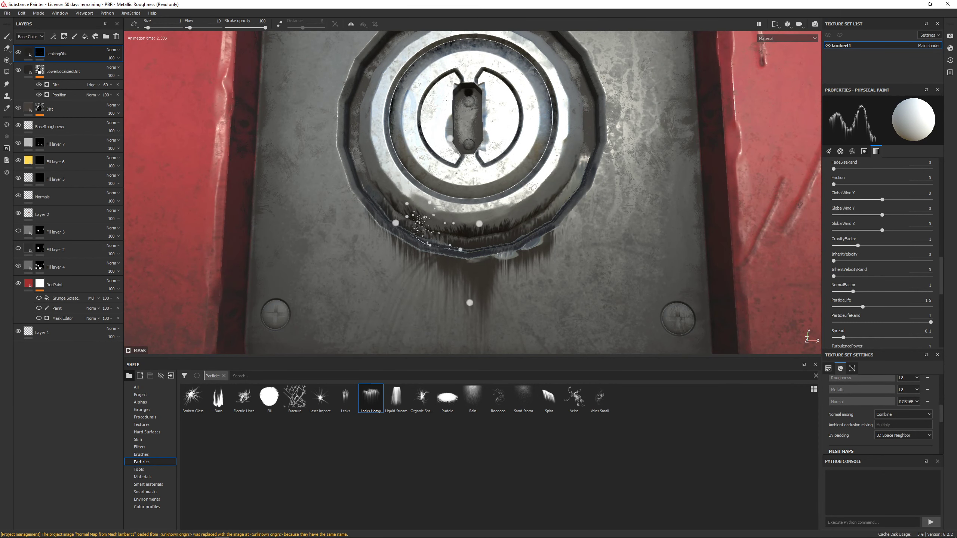
Examine the oil leaks on the crate from several angles and look through the Leaks Heavy brush's physics, alpha and brush settings.
key("f")
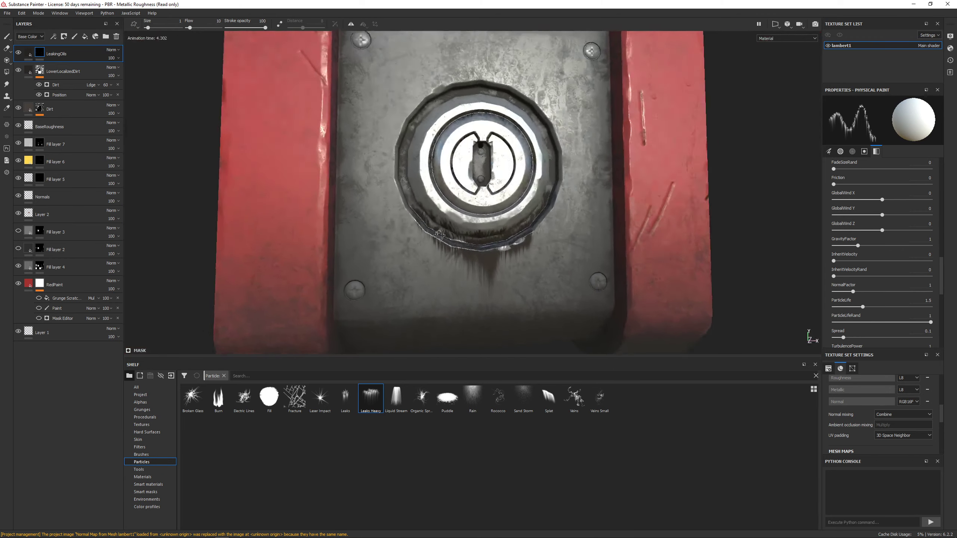
scroll(430, 244, "down", 5)
left_click_drag(471, 257, 515, 287, "alt")
scroll(515, 286, "up", 3)
scroll(515, 287, "up", 3)
left_click_drag(508, 250, 498, 230, "alt")
scroll(496, 225, "down", 6)
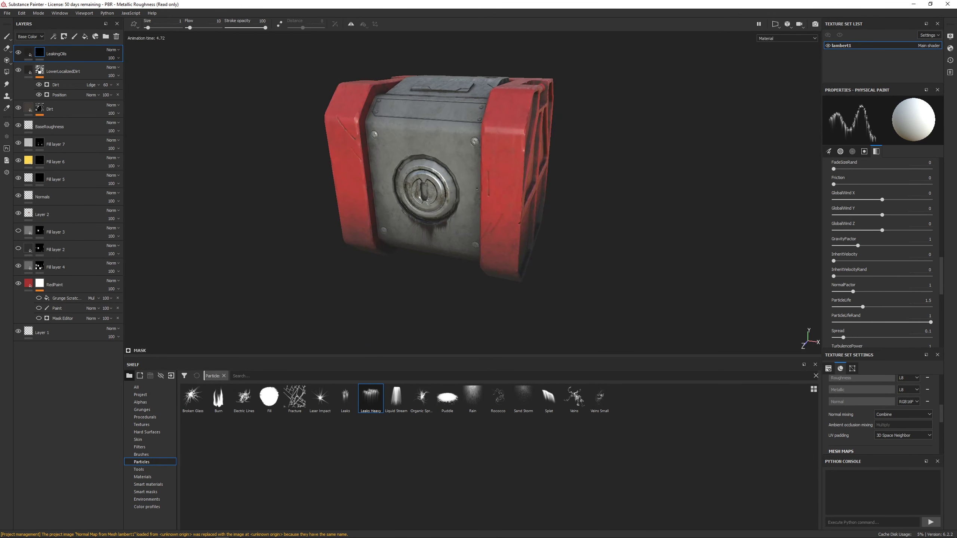
left_click_drag(433, 204, 443, 218, "alt")
key("f")
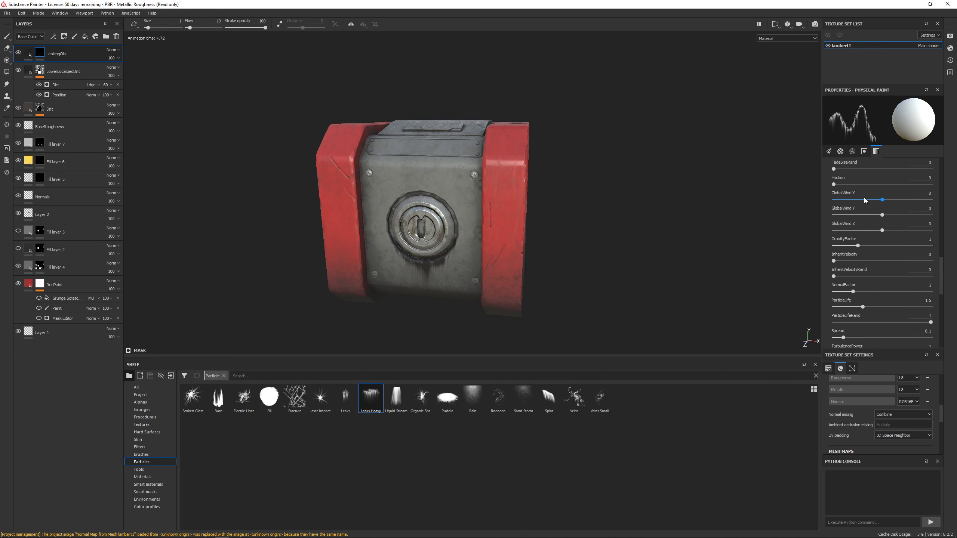
scroll(851, 192, "up", 6)
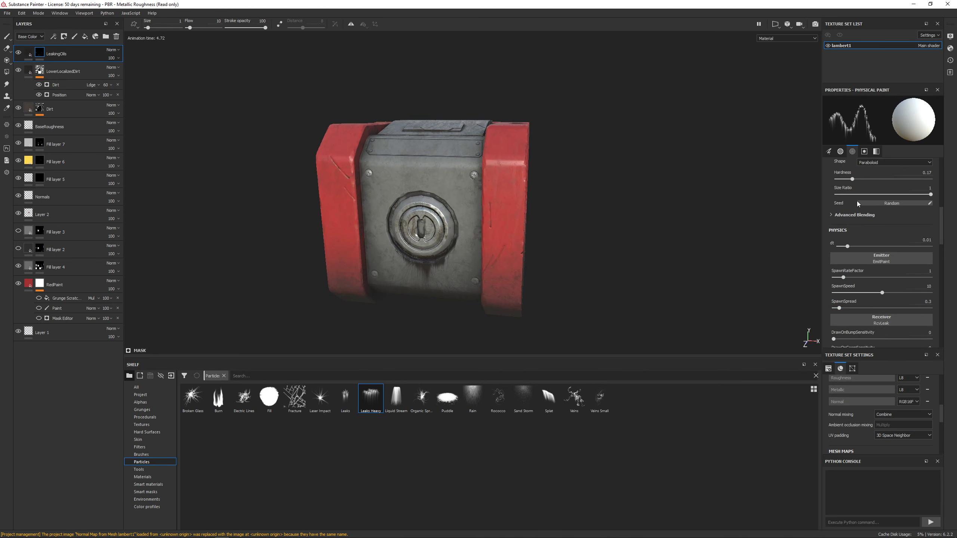
scroll(871, 246, "up", 3)
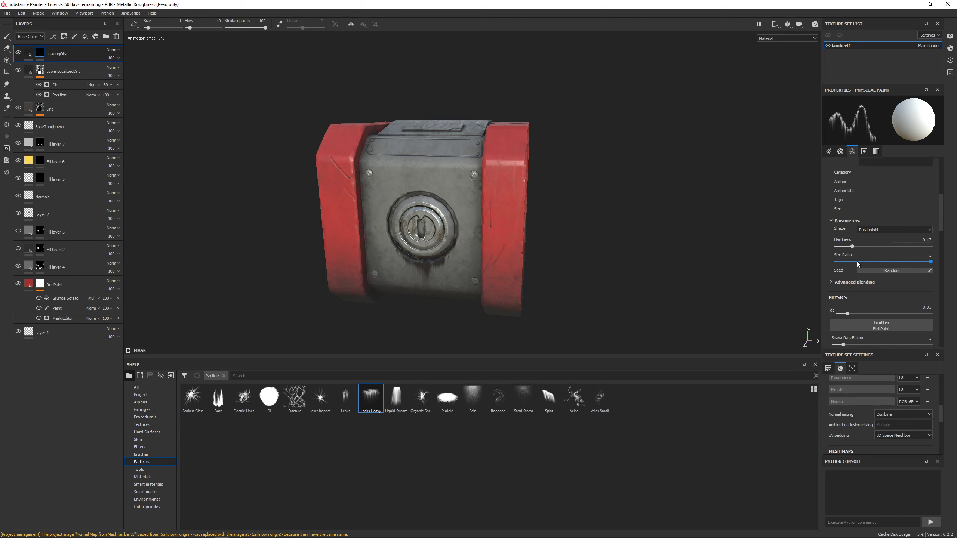
scroll(843, 249, "up", 5)
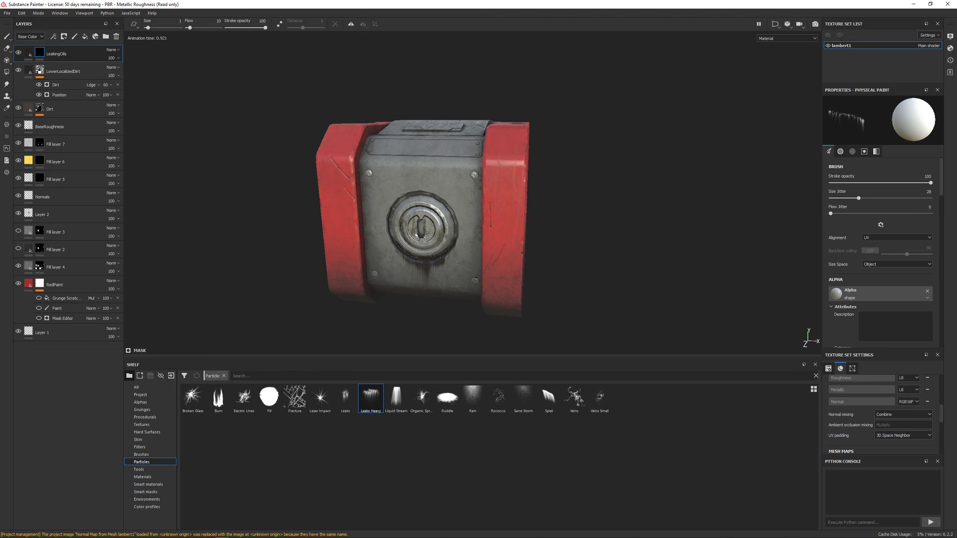
scroll(456, 263, "down", 3)
Inspect the crate's upper side and its raised panel below the DANGER 380 volts text.
scroll(457, 264, "up", 8)
left_click_drag(456, 263, 603, 233, "alt")
scroll(499, 266, "down", 5)
left_click_drag(499, 266, 448, 188, "alt")
scroll(531, 244, "up", 6)
scroll(444, 228, "down", 10)
scroll(451, 129, "up", 8)
scroll(448, 188, "up", 3)
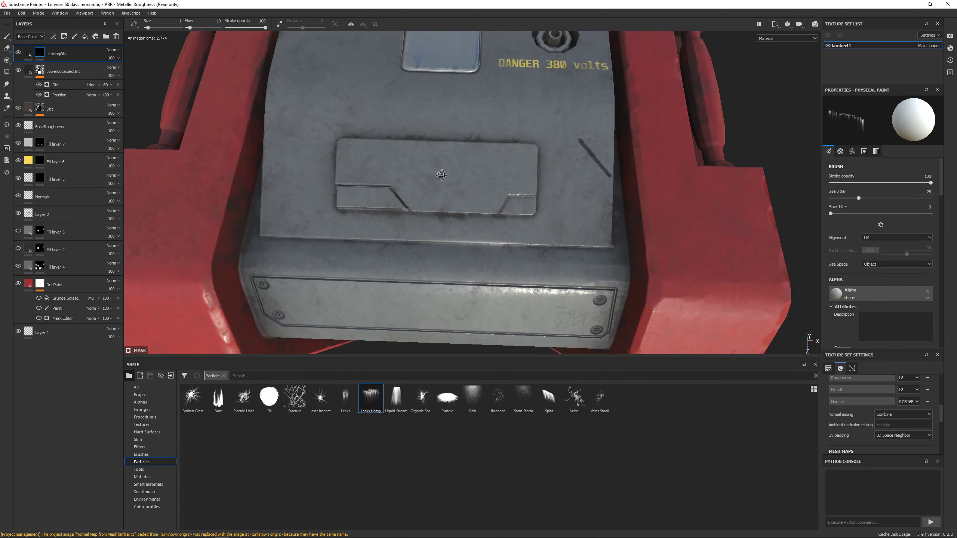
left_click(85, 36)
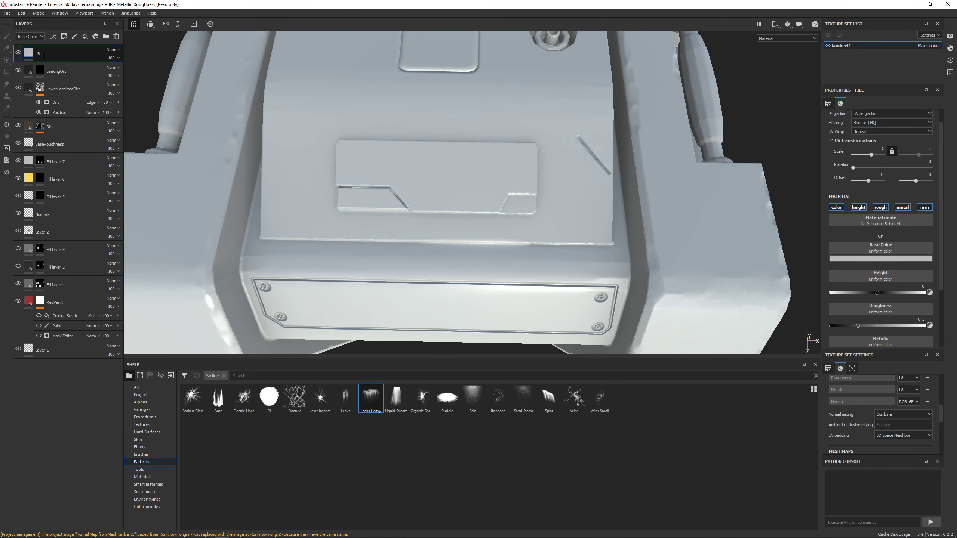
left_click(60, 73)
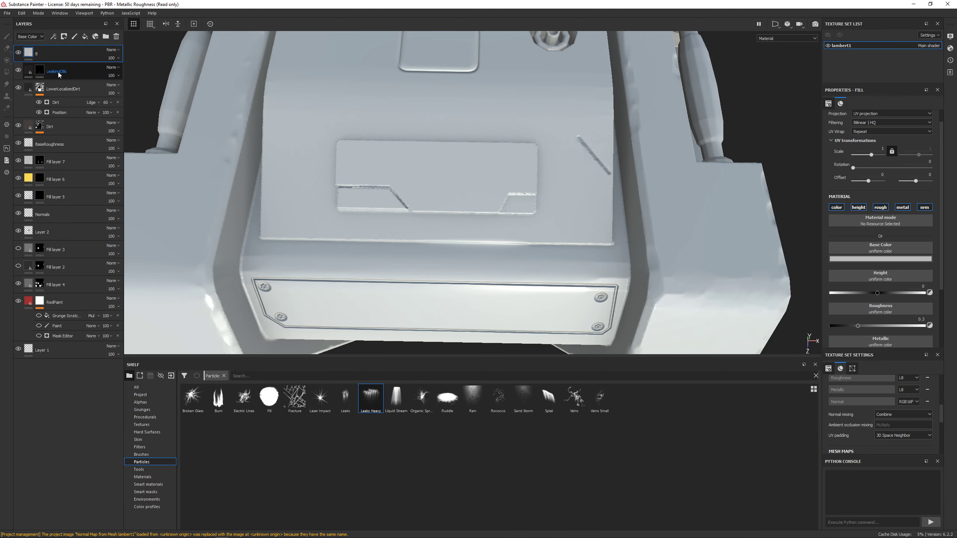
left_click(51, 54)
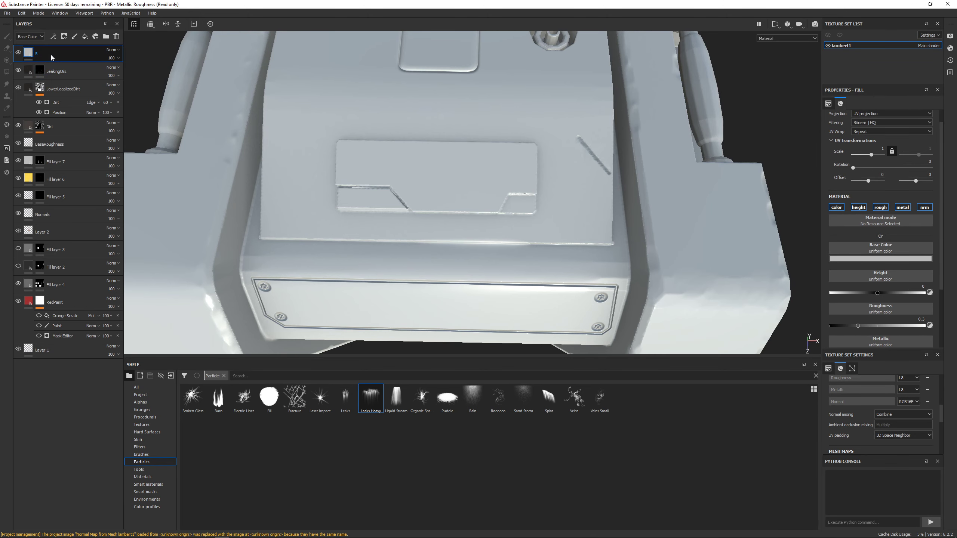
key("Delete")
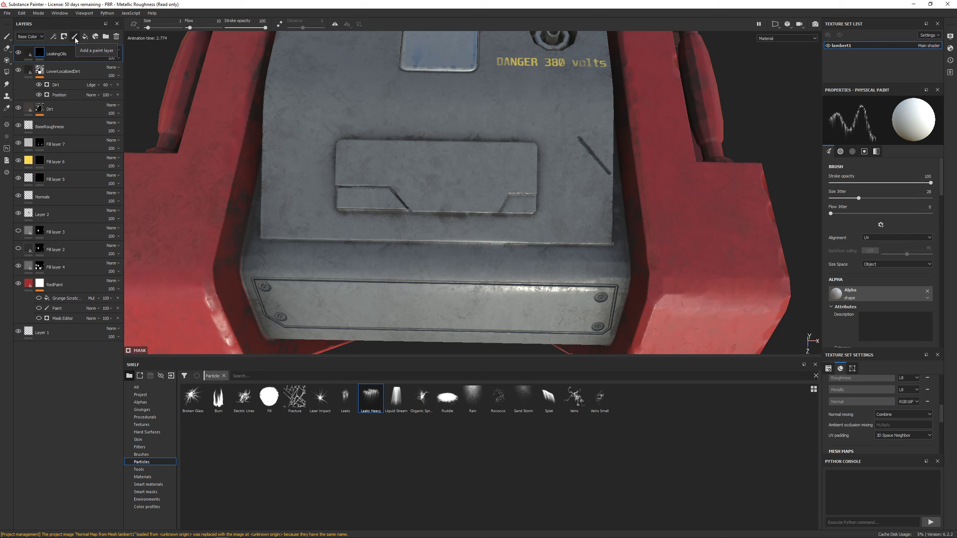
Add a paint layer named UIScreen and, beneath it, a black fill layer with roughness of about 0.08.
left_click(75, 36)
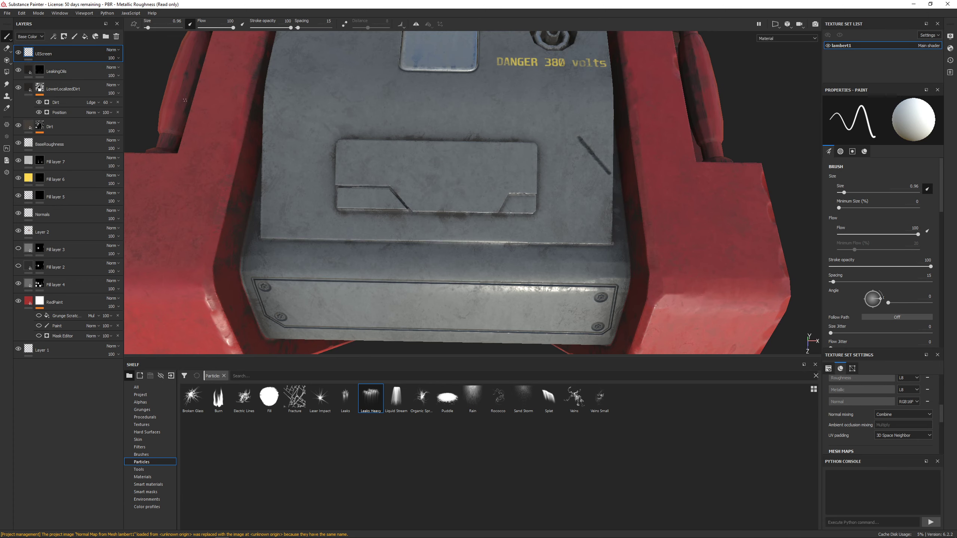
left_click(85, 36)
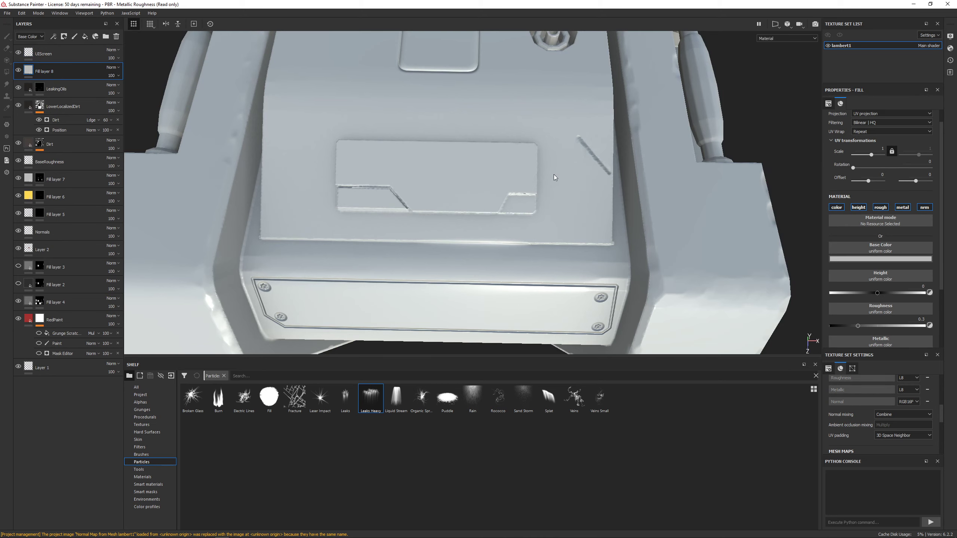
left_click(869, 260)
left_click_drag(876, 314, 838, 332)
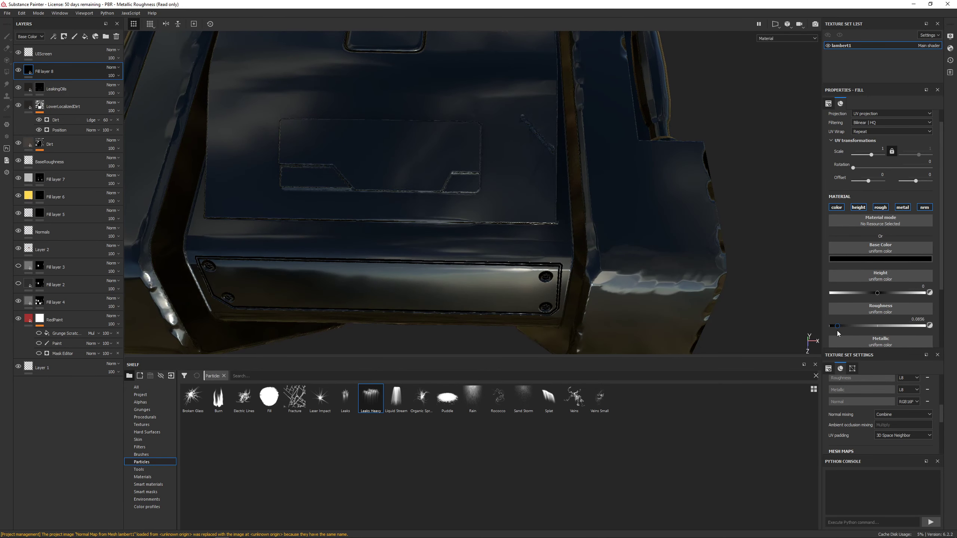
left_click_drag(640, 242, 510, 215, "alt")
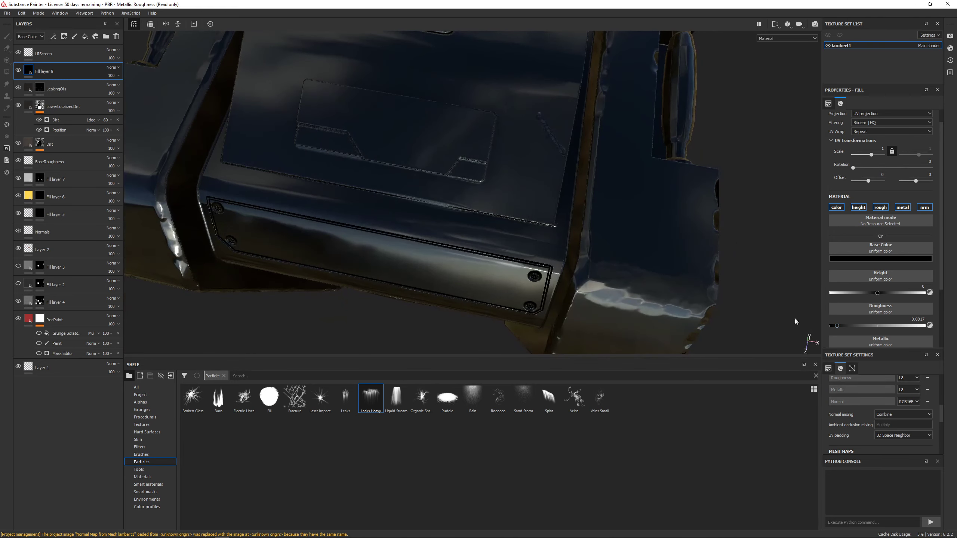
Add a black mask to the black fill layer and polygon-fill the raised panel's three main top faces with white.
right_click(53, 70)
left_click(68, 82)
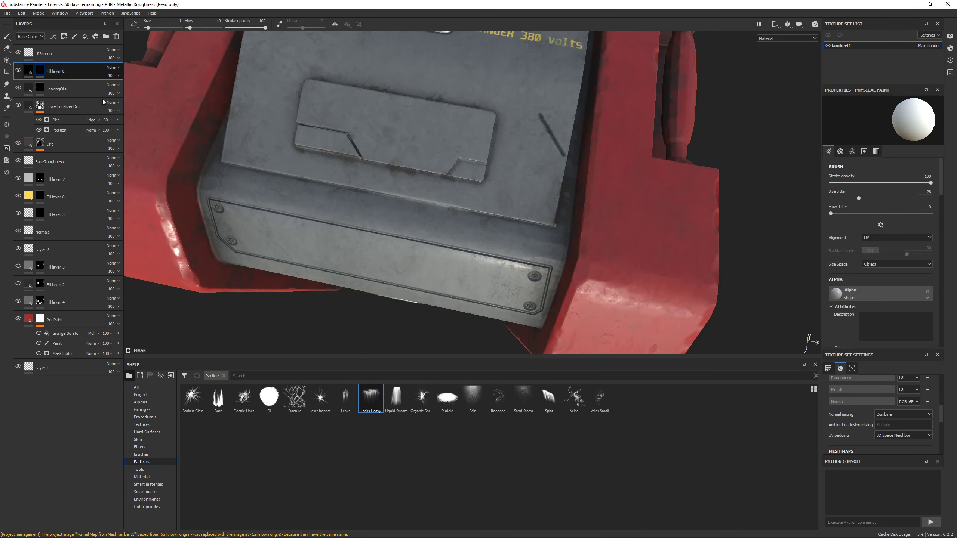
left_click_drag(336, 199, 144, 113, "alt")
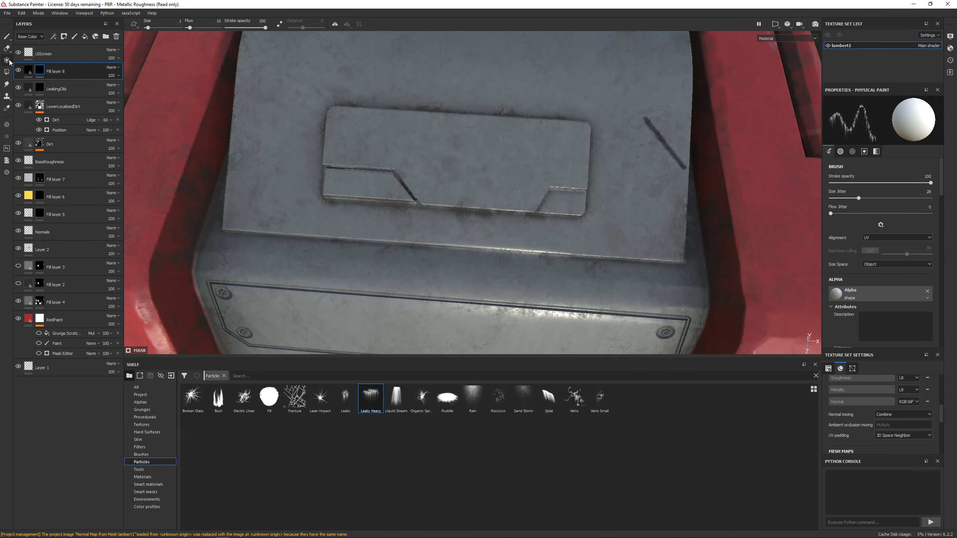
left_click(7, 72)
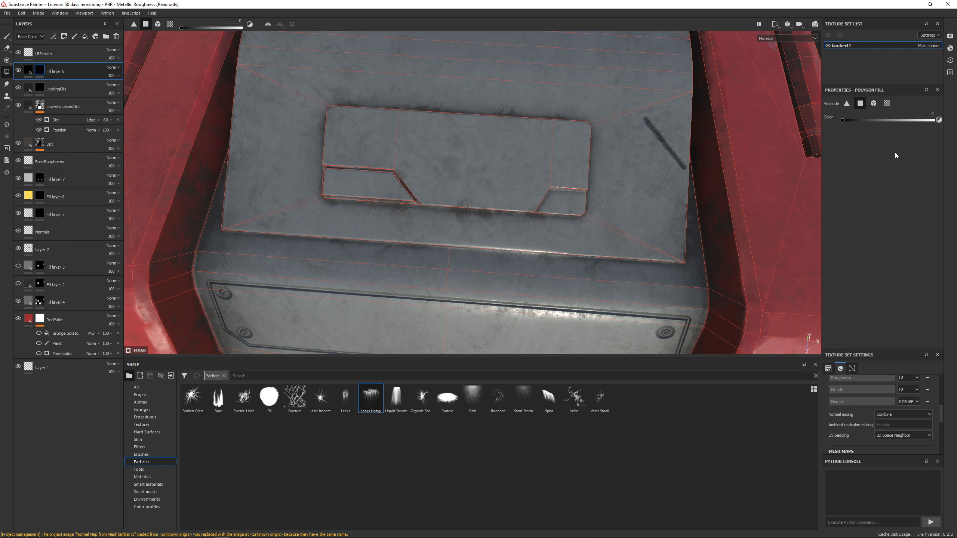
left_click_drag(920, 124, 943, 124)
left_click(564, 161)
left_click(528, 158)
left_click(381, 140)
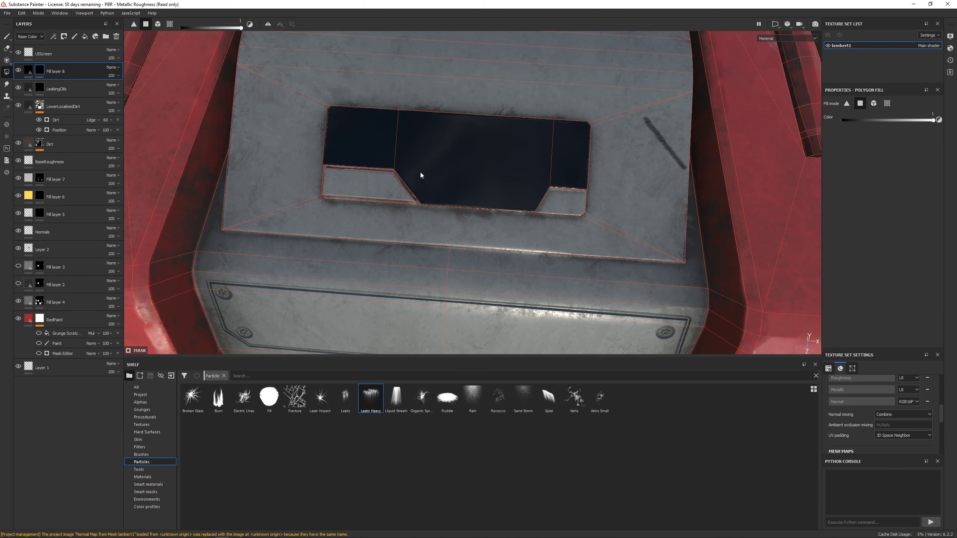
Polygon-fill the side faces around the raised panel's black screen area with white in the black fill layer's mask.
left_click_drag(420, 172, 563, 230, "alt")
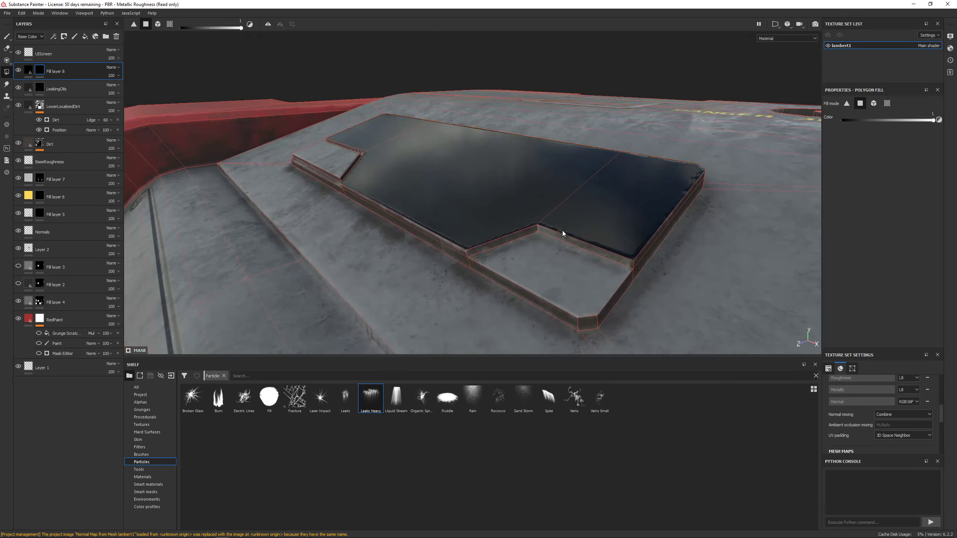
left_click(560, 236)
left_click(514, 235)
left_click_drag(442, 249, 473, 235, "alt")
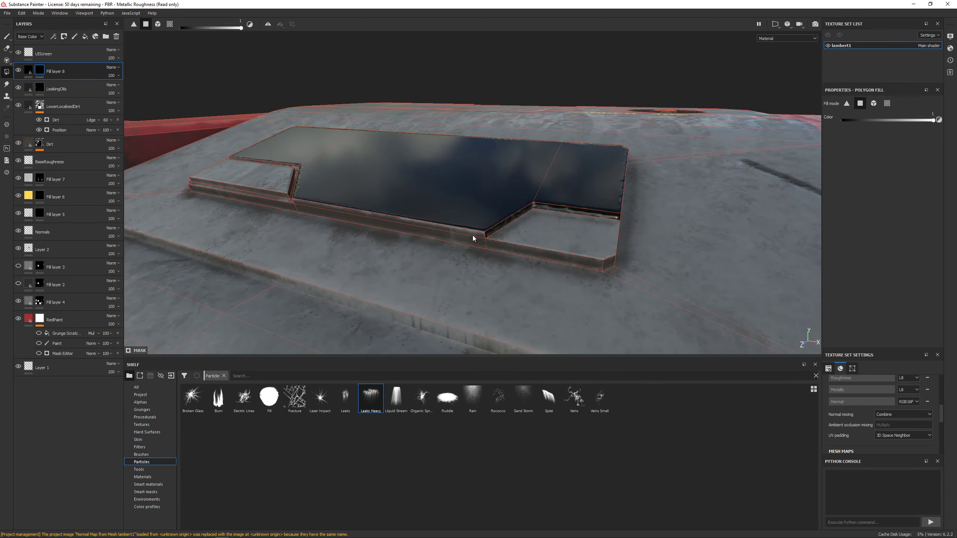
left_click(404, 220)
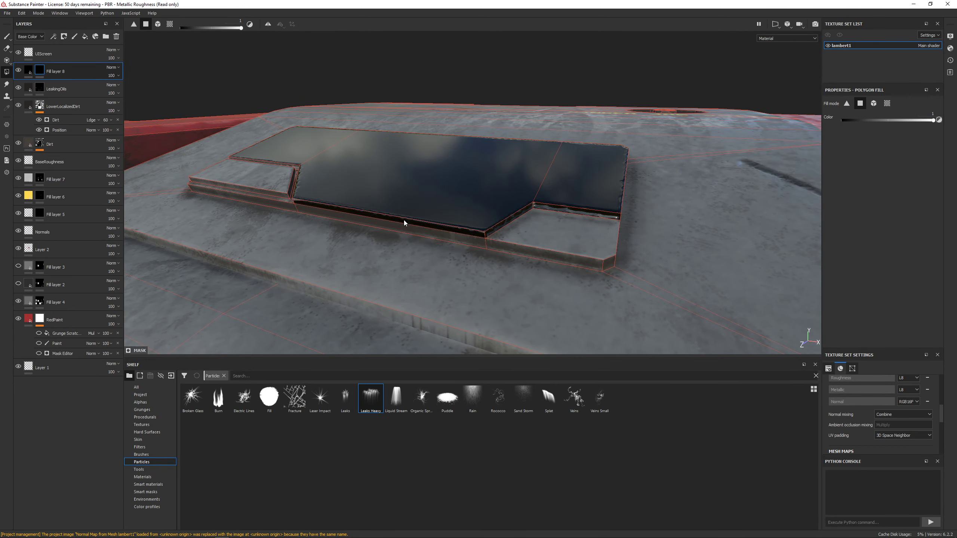
left_click_drag(404, 220, 406, 187, "alt")
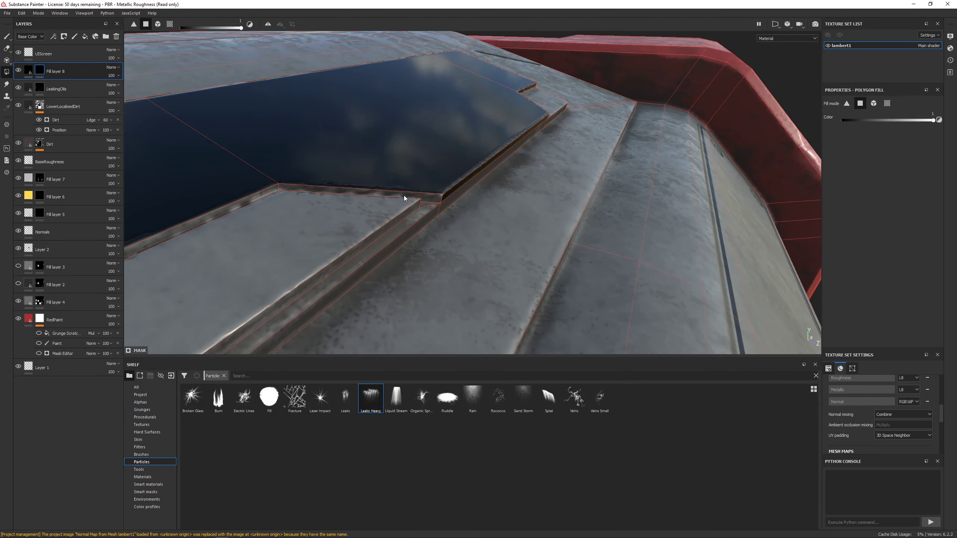
left_click(405, 195)
left_click(266, 192)
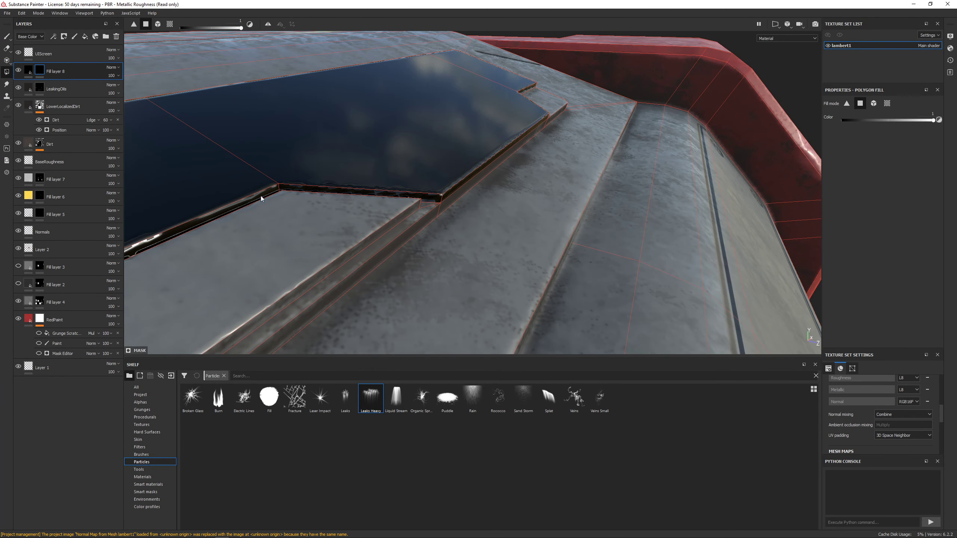
mouse_move(261, 195)
left_mouse_down("alt")
mouse_move(524, 205)
mouse_move(361, 269)
mouse_move(399, 306)
mouse_move(352, 317)
mouse_move(371, 300)
mouse_move(616, 300)
mouse_move(603, 293)
mouse_move(616, 285)
left_mouse_up("alt")
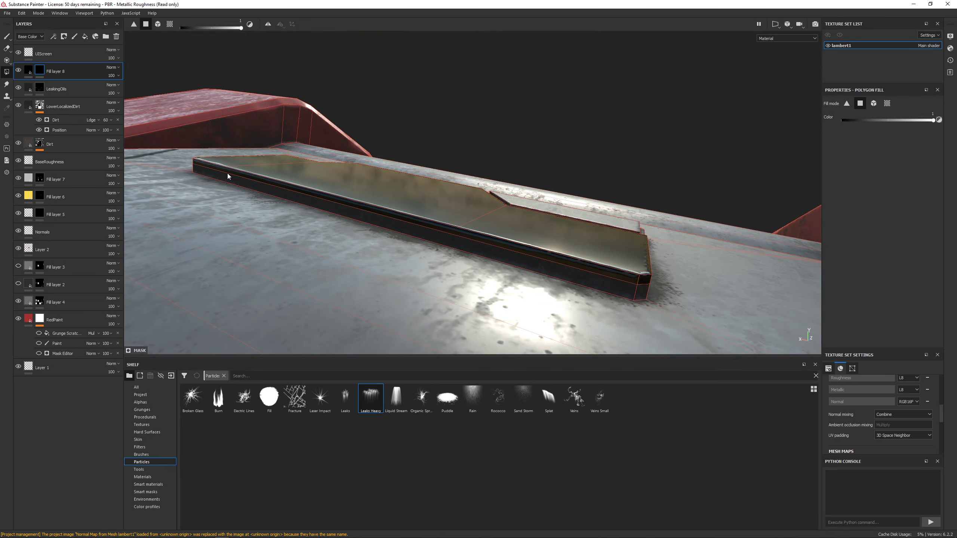
right_click_drag(228, 174, 341, 193, "shift")
left_click_drag(345, 193, 468, 203, "alt")
left_click_drag(541, 203, 332, 154, "alt")
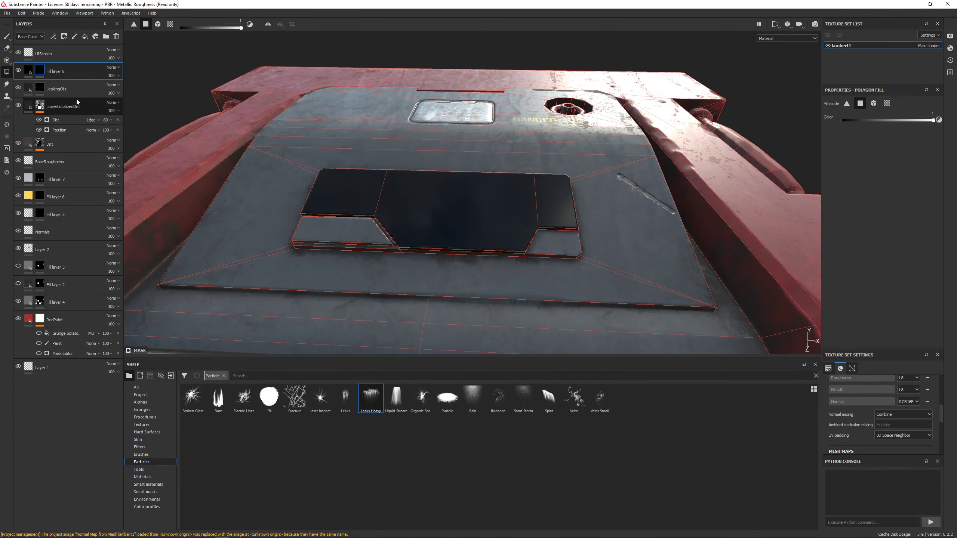
Move the BaseRoughness layer to the very top of the layer stack, above UIScreen.
left_click(68, 162)
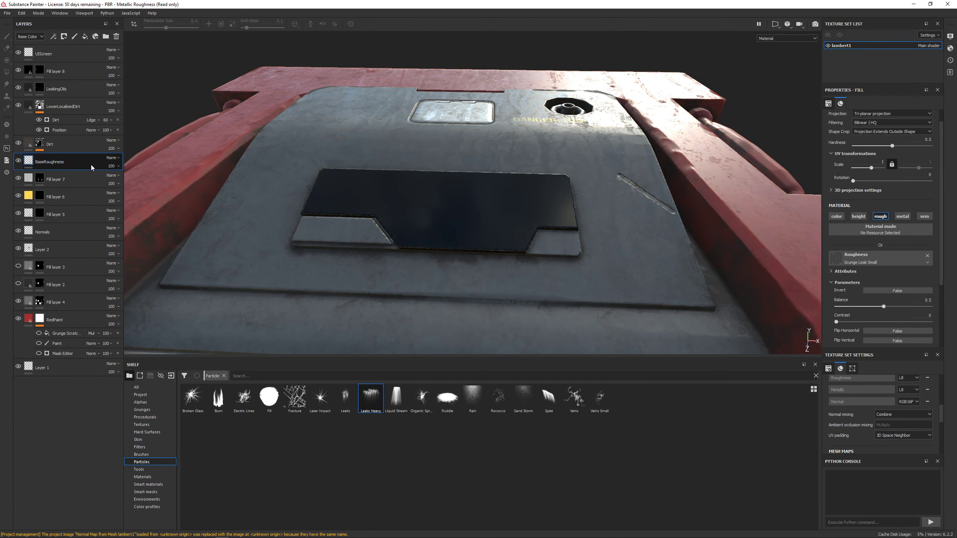
left_click_drag(91, 165, 80, 50)
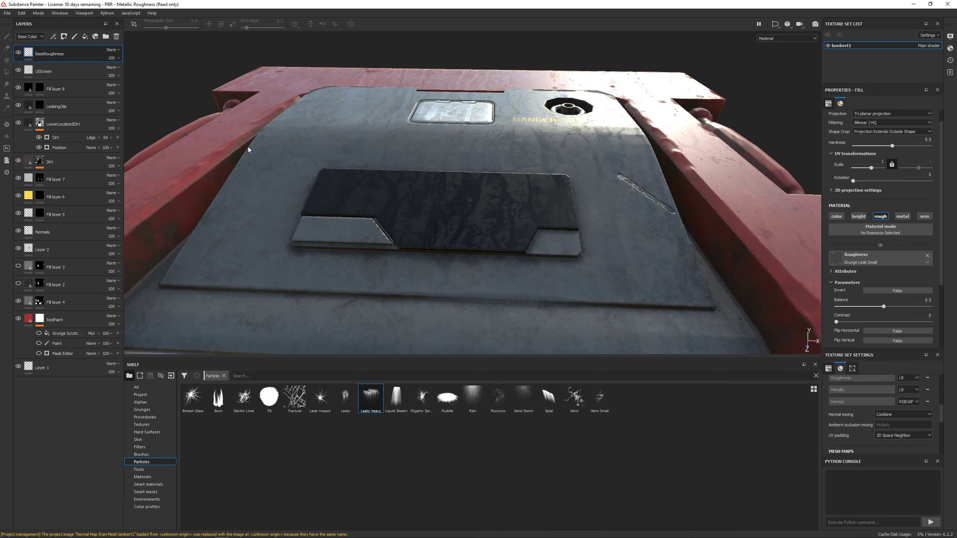
left_click_drag(377, 245, 597, 138, "alt")
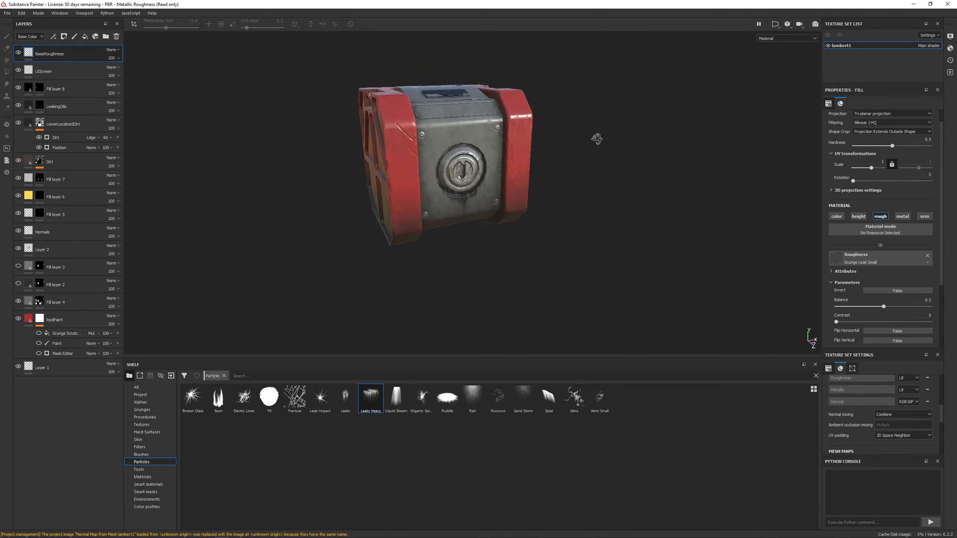
Examine the roughness variation on all sides of the crate, including the astronaut decal side and the raised panel's black screen.
left_click_drag(498, 171, 528, 201, "alt")
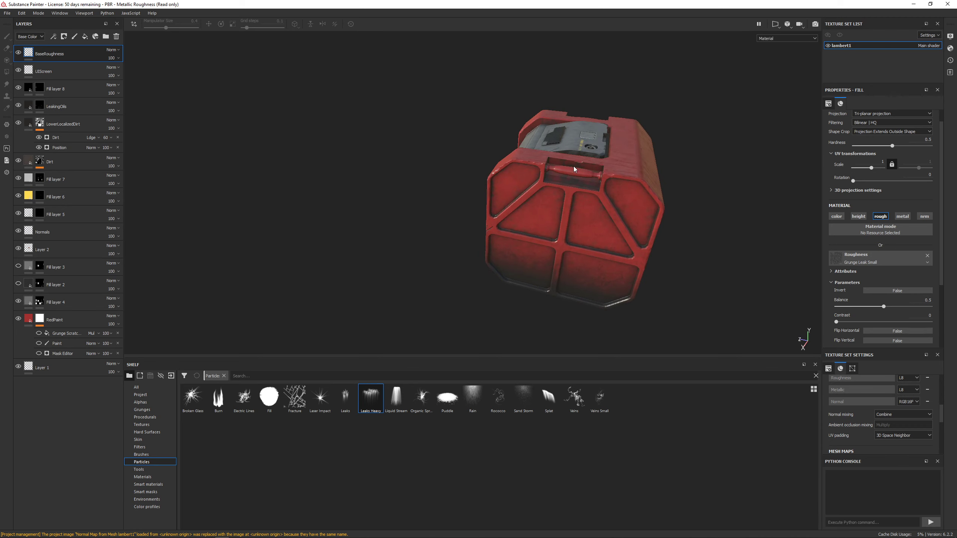
left_click_drag(573, 170, 606, 213, "alt")
scroll(605, 212, "up", 5)
left_click_drag(593, 154, 440, 177, "alt")
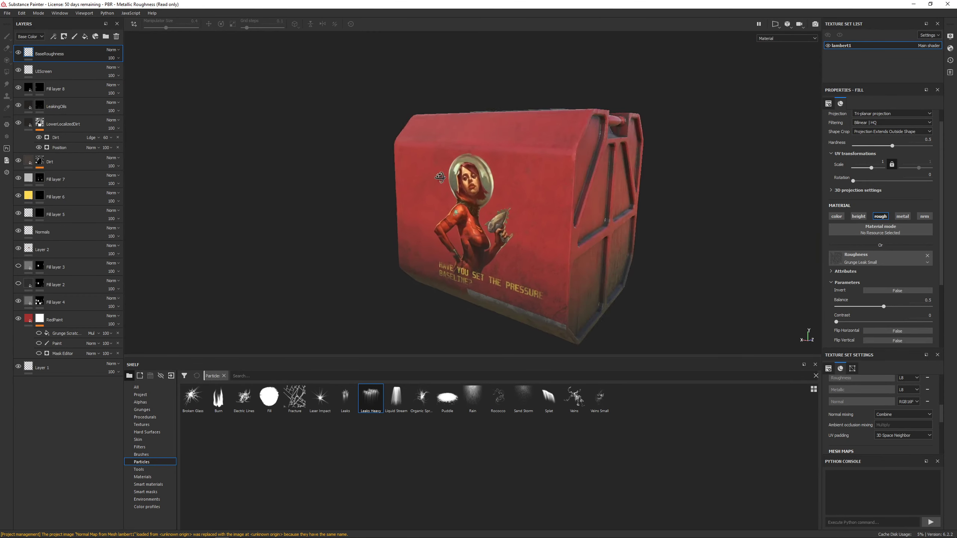
left_click_drag(537, 179, 405, 191, "alt")
scroll(405, 191, "up", 2)
right_click_drag(405, 192, 471, 211, "shift")
scroll(471, 211, "down", 3)
left_click_drag(471, 212, 437, 207, "alt")
right_click_drag(438, 206, 475, 204, "shift")
left_click_drag(475, 159, 457, 199, "alt")
scroll(435, 150, "up", 5)
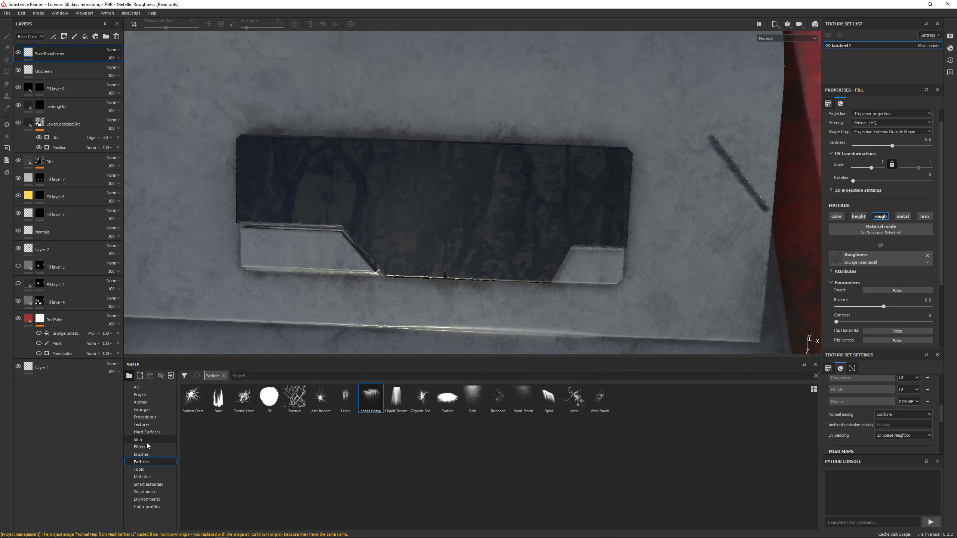
Look through the alphas in the shelf for a battery-shaped UI graphic for the screen.
left_click(140, 402)
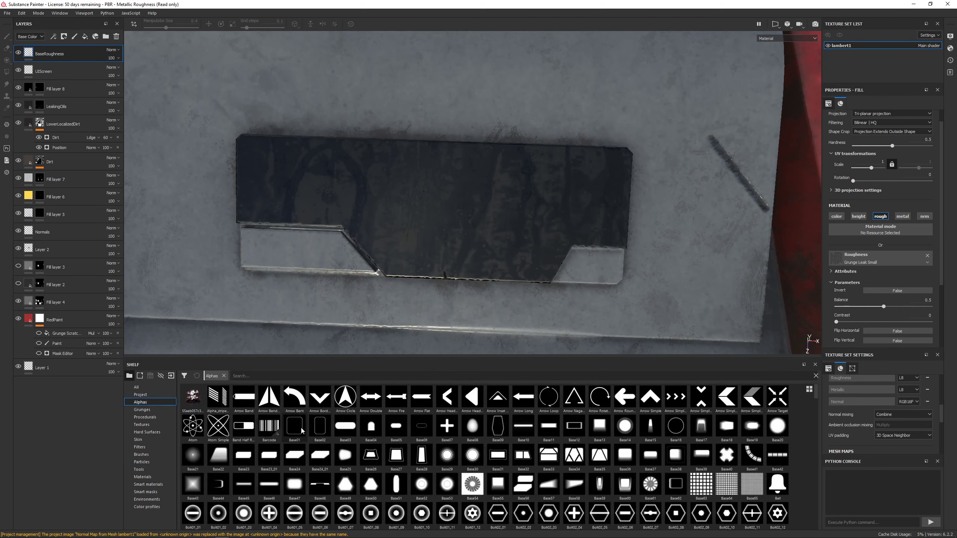
scroll(641, 449, "down", 3)
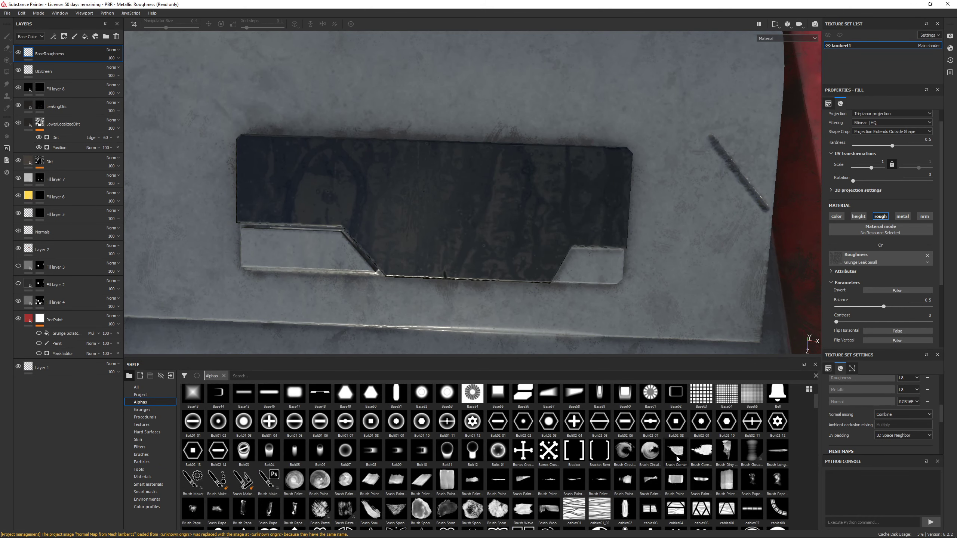
scroll(603, 455, "down", 3)
scroll(674, 479, "down", 3)
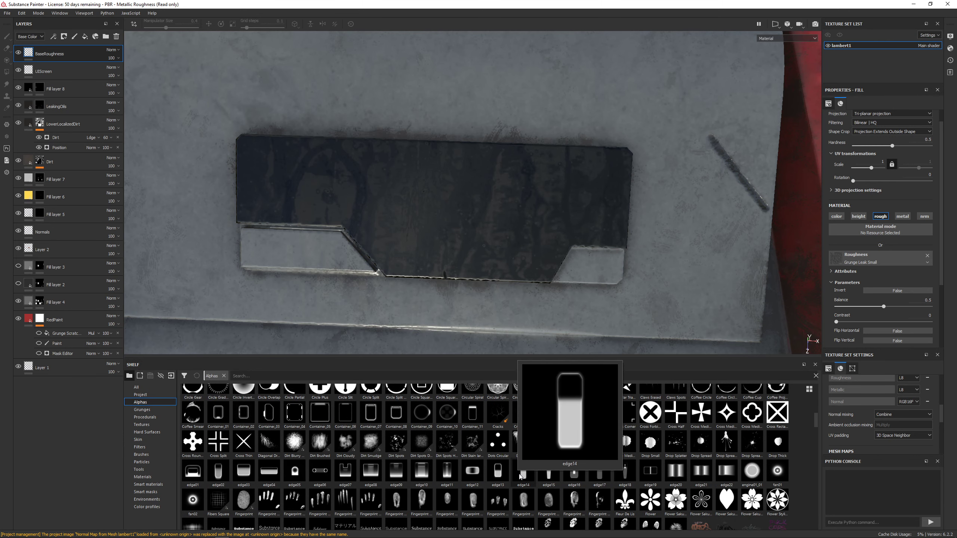
mouse_move(677, 476)
scroll(712, 458, "down", 3)
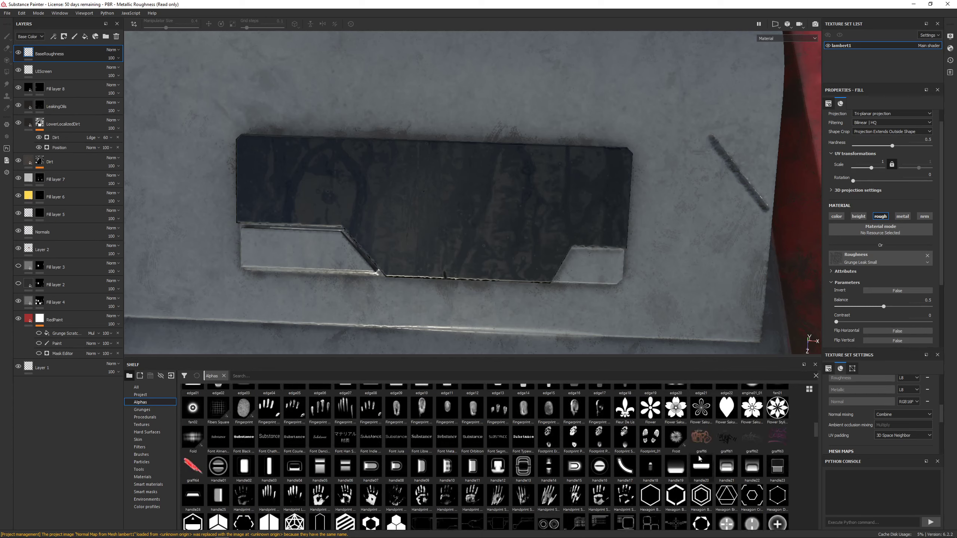
scroll(523, 467, "down", 3)
scroll(269, 448, "down", 3)
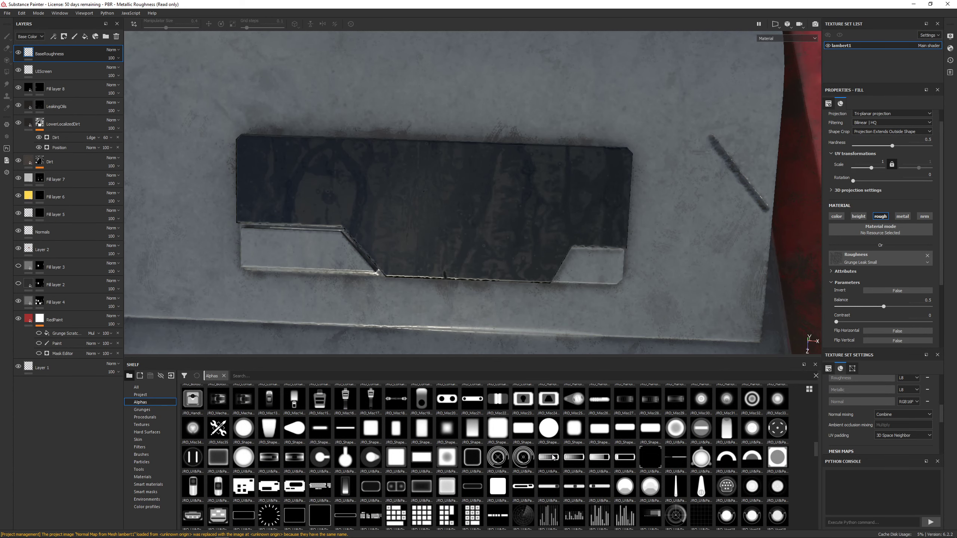
mouse_move(553, 458)
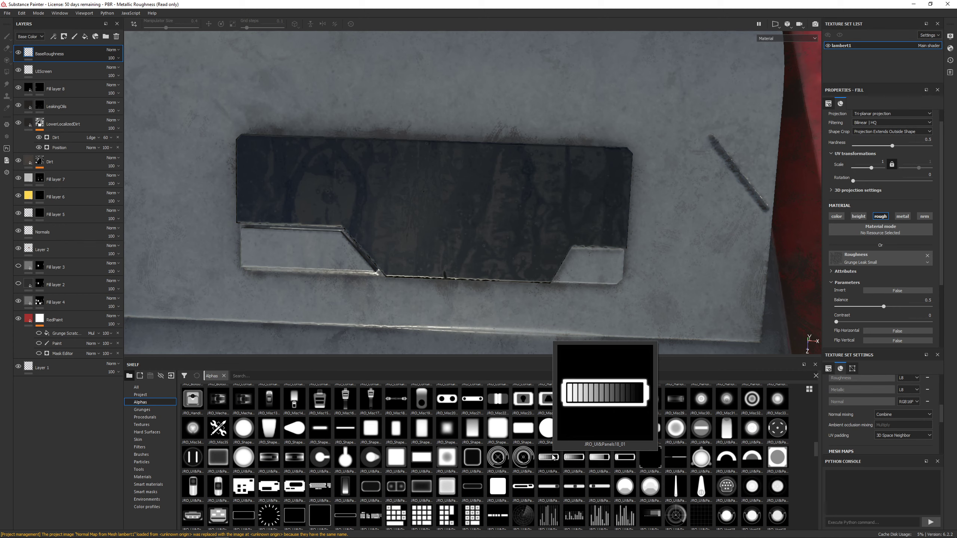
mouse_move(648, 517)
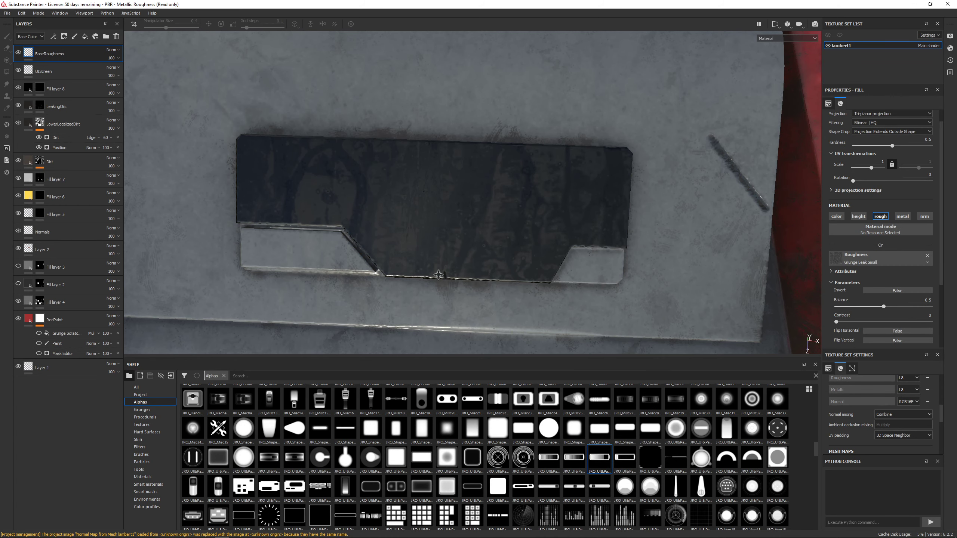
Select the UIScreen layer and assign the JRO_UI&Panels18_03 battery alpha as the brush's stencil.
left_click_drag(439, 275, 489, 273, "alt")
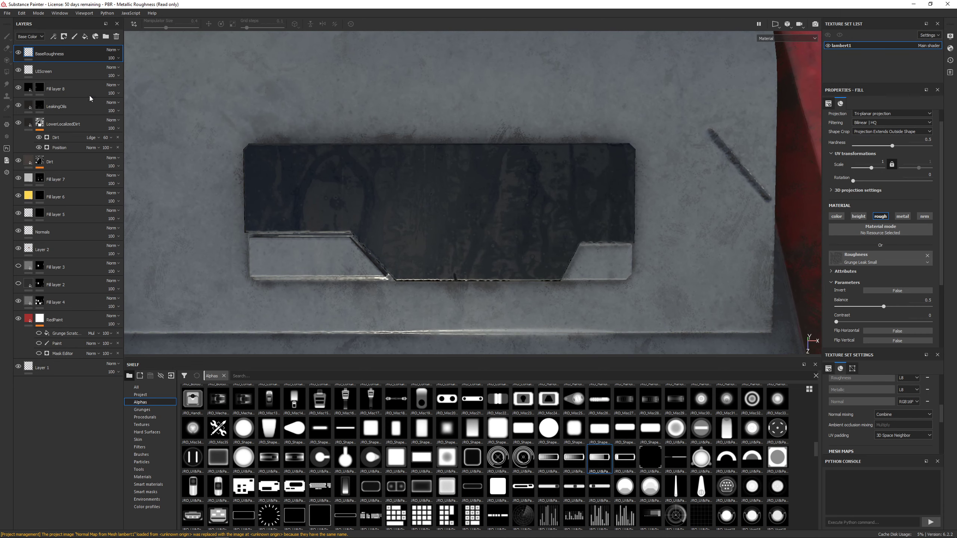
left_click(38, 74)
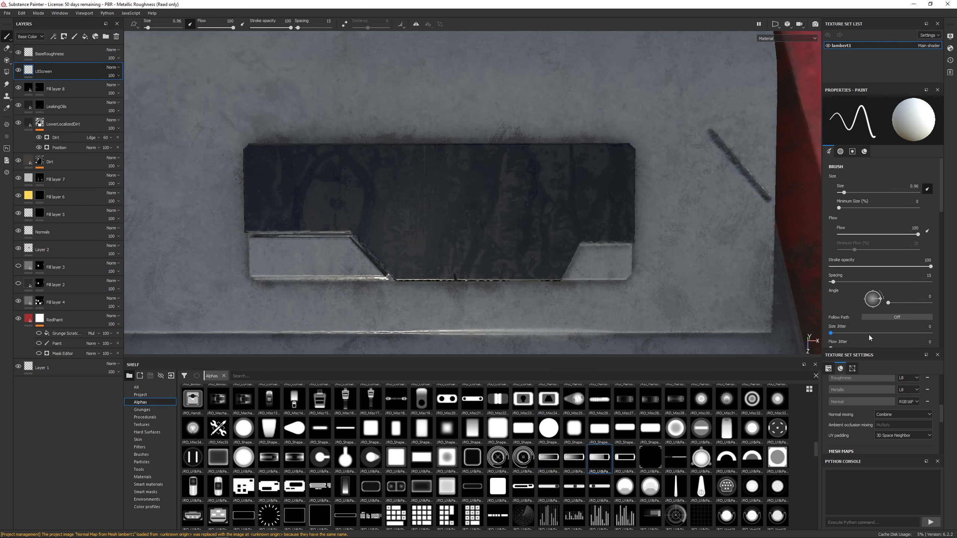
scroll(868, 335, "down", 10)
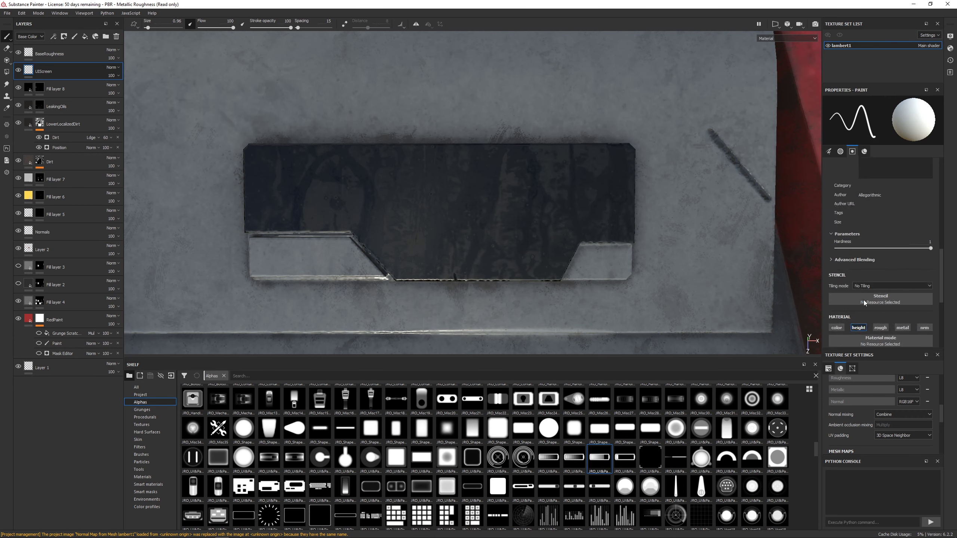
scroll(864, 300, "down", 1)
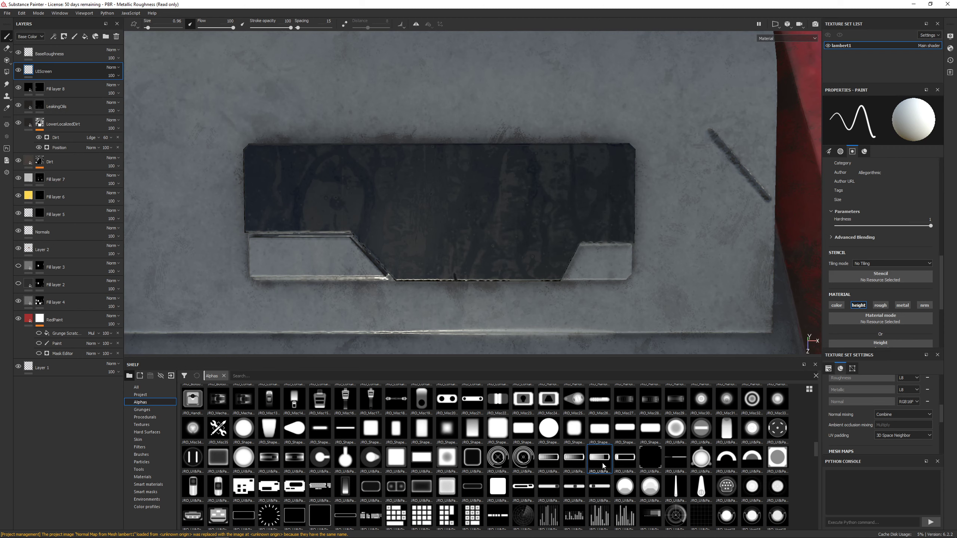
left_click_drag(600, 464, 859, 276)
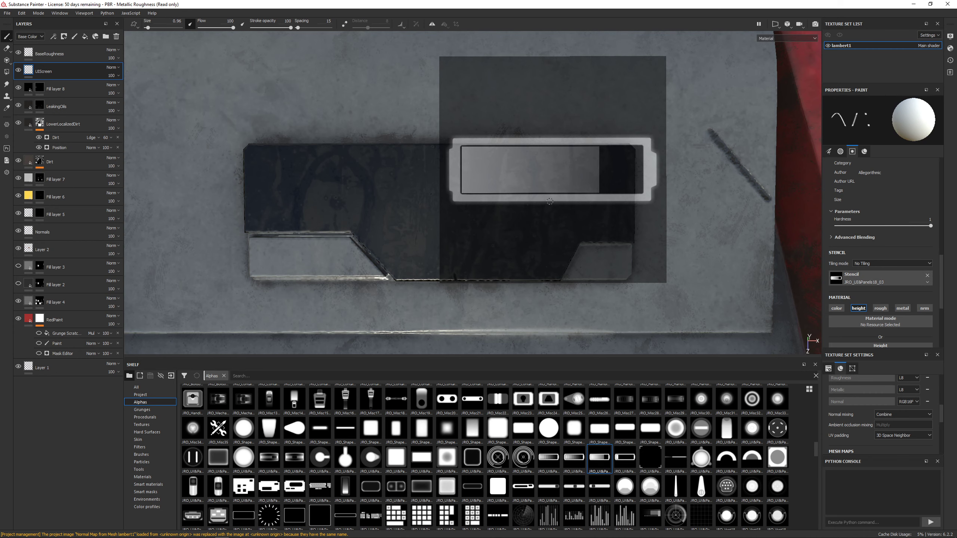
Scale down the battery stencil and position it at the lower middle of the black screen.
key("s")
middle_click_drag(568, 184, 528, 224)
right_click_drag(527, 223, 502, 201)
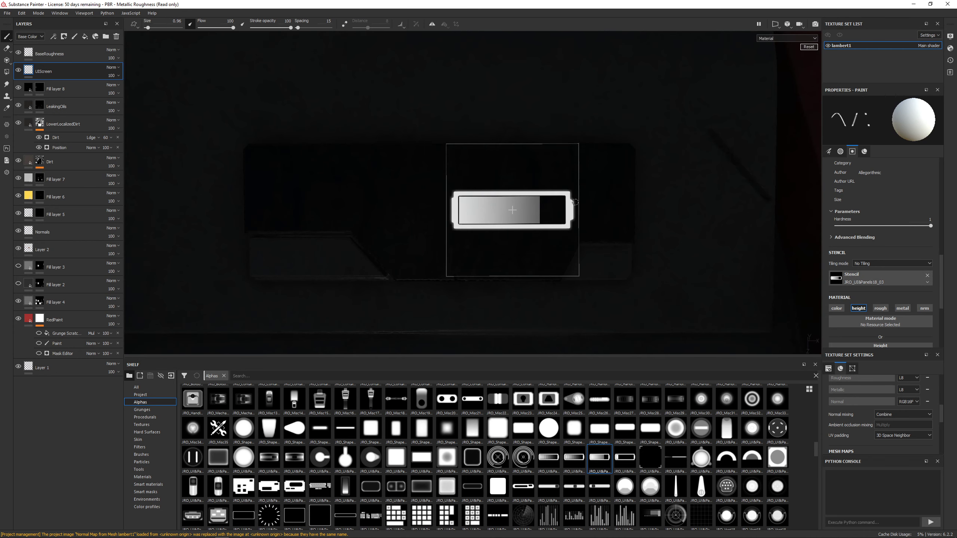
mouse_move(575, 203)
left_mouse_down()
mouse_move(567, 179)
mouse_move(503, 142)
mouse_move(573, 206)
left_mouse_up()
middle_click_drag(555, 205, 516, 246)
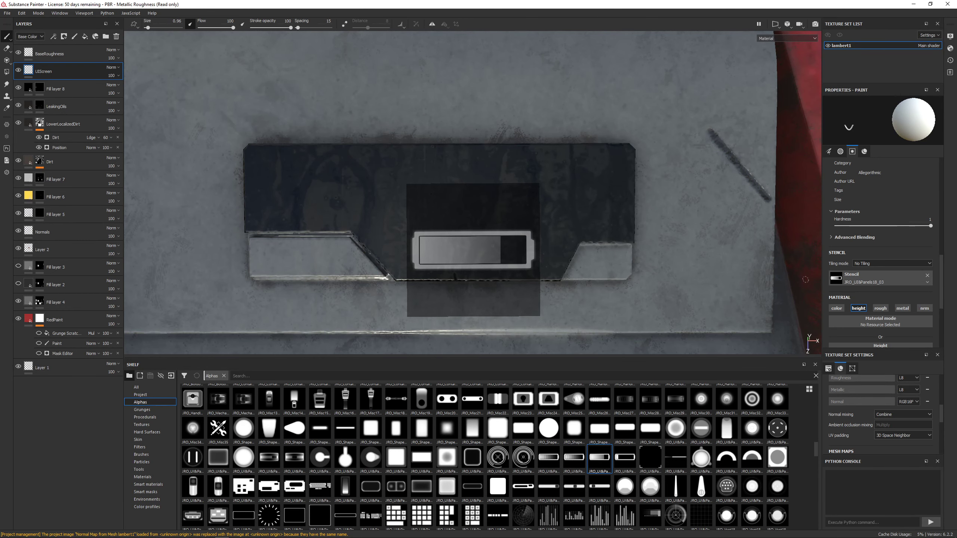
Limit the brush to the color channel and try painting the battery in grey through the stencil at brush size 5.2.
left_click(836, 308)
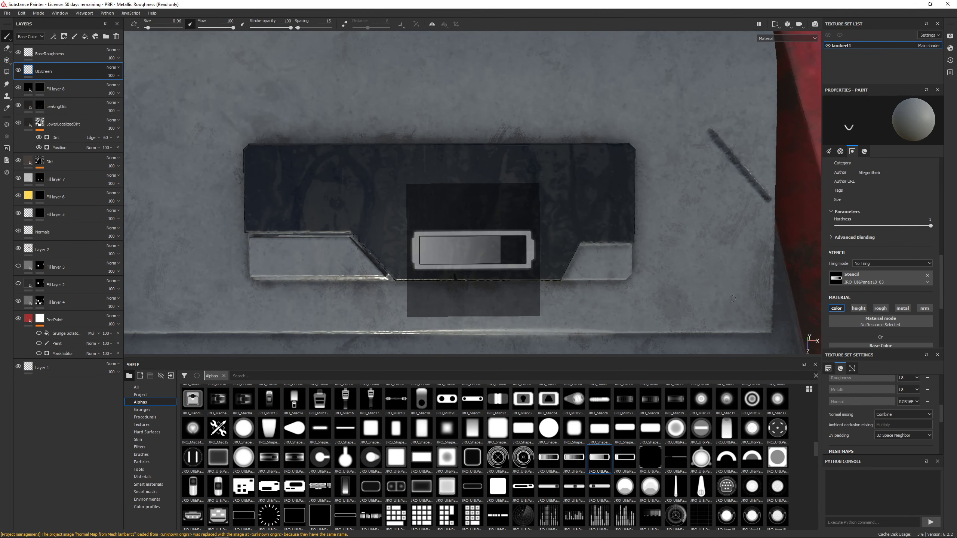
mouse_move(513, 244)
left_mouse_down()
mouse_move(443, 238)
mouse_move(440, 262)
left_mouse_up()
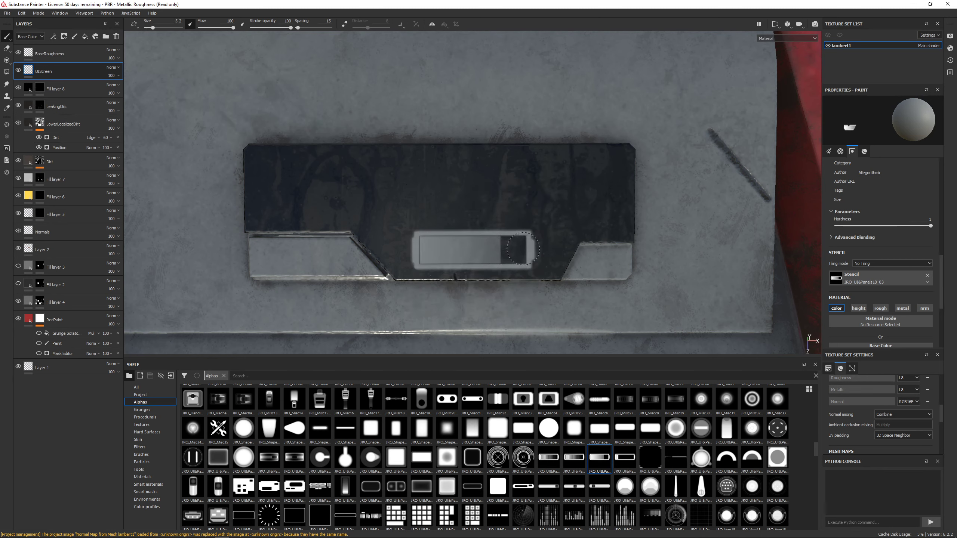
left_click_drag(522, 249, 556, 278)
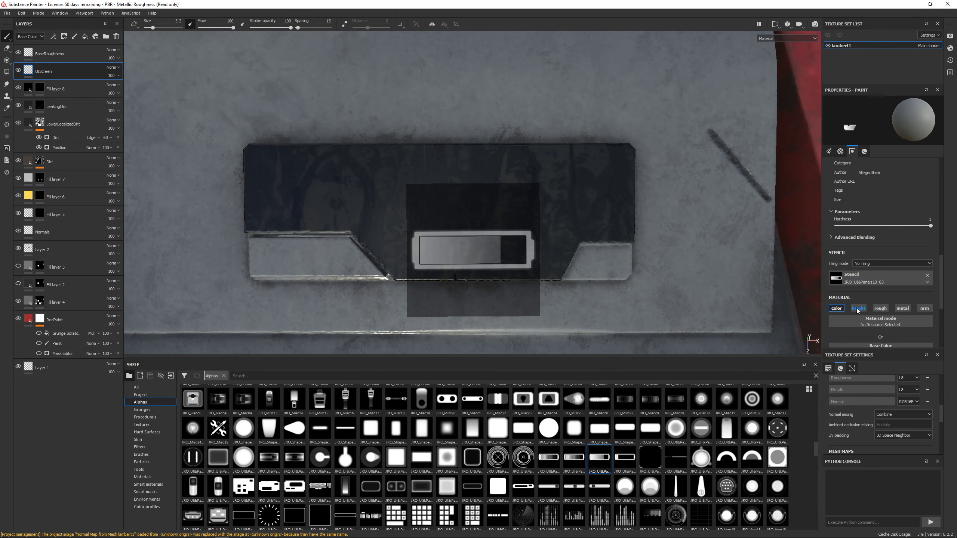
Set the brush's base color to bright green and paint the battery through the stencil.
scroll(859, 311, "down", 2)
left_click(877, 271)
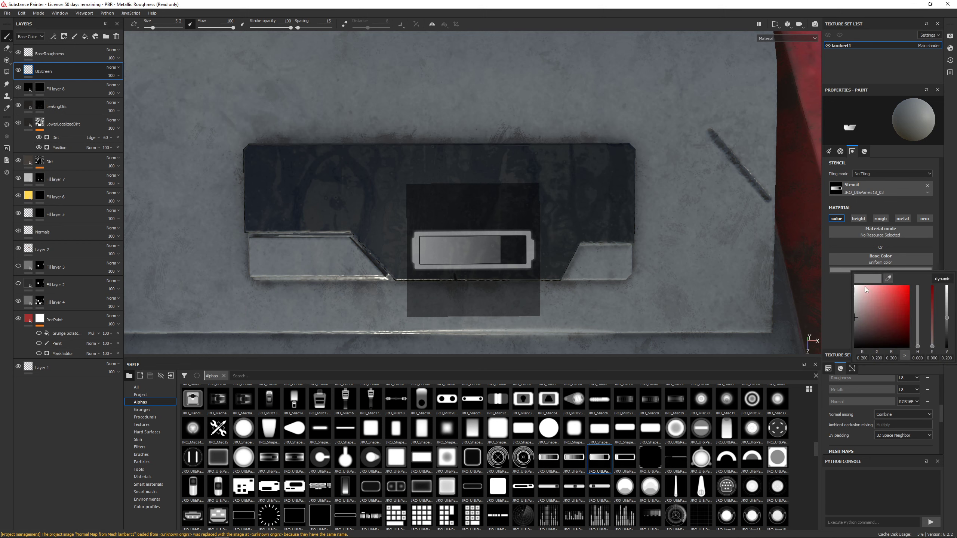
left_click(868, 309)
left_click(918, 328)
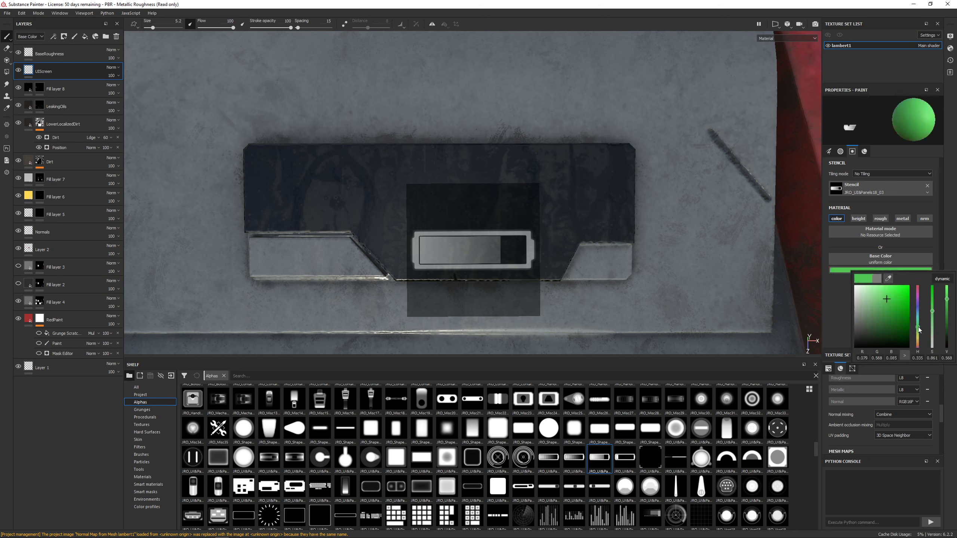
left_click(904, 294)
mouse_move(532, 260)
left_mouse_down()
mouse_move(525, 243)
mouse_move(435, 238)
mouse_move(454, 258)
mouse_move(424, 245)
left_mouse_up()
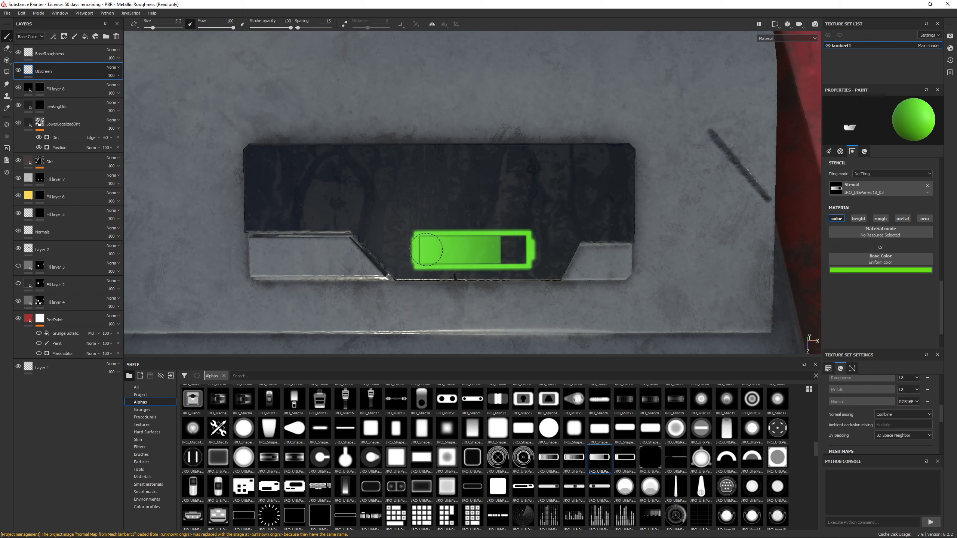
Replace the stencil with the JRO_UI&Panels18_02 segmented battery alpha and paint it green at the black screen's lower middle.
key("s")
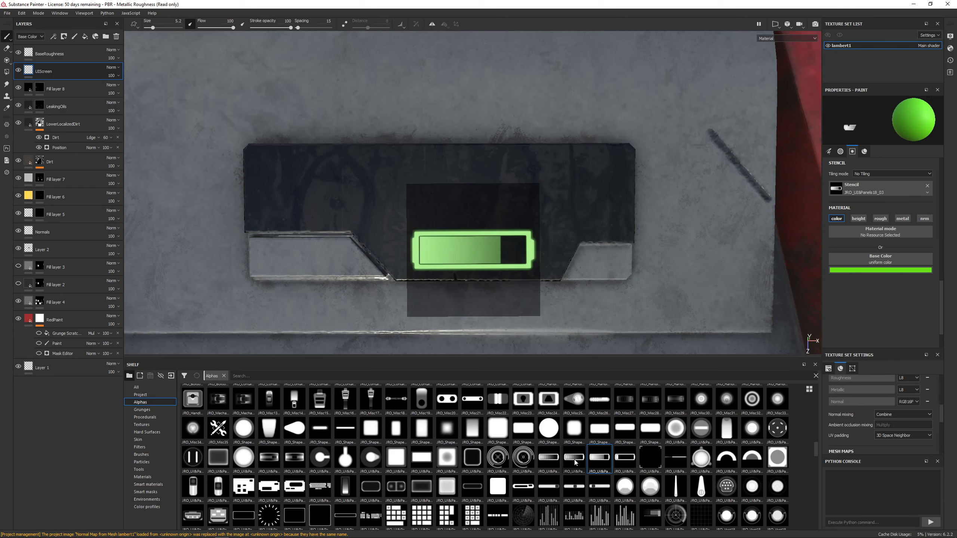
left_click(840, 151)
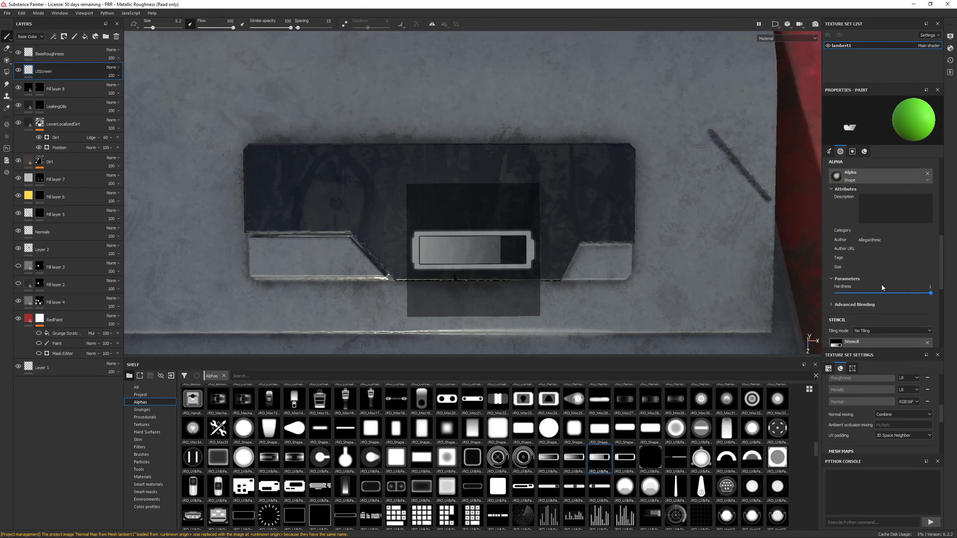
scroll(882, 287, "down", 1)
mouse_move(575, 466)
left_mouse_down()
mouse_move(861, 320)
mouse_move(861, 302)
left_mouse_up()
mouse_move(438, 239)
left_mouse_down()
mouse_move(418, 249)
mouse_move(542, 250)
left_mouse_up()
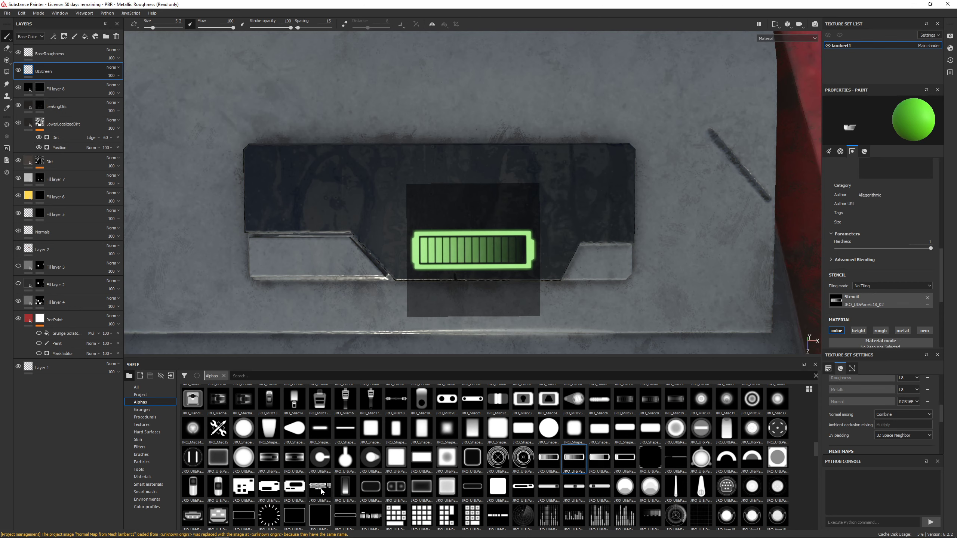
Load the JRO_UI&Panels29_out keyboard alpha as the stencil, then scale and position it over the right part of the black screen.
left_click_drag(319, 487, 854, 303)
key("s")
middle_click_drag(473, 249, 386, 191)
right_click_drag(386, 190, 425, 210)
mouse_move(425, 204)
middle_mouse_down()
mouse_move(496, 199)
mouse_move(482, 204)
middle_mouse_up()
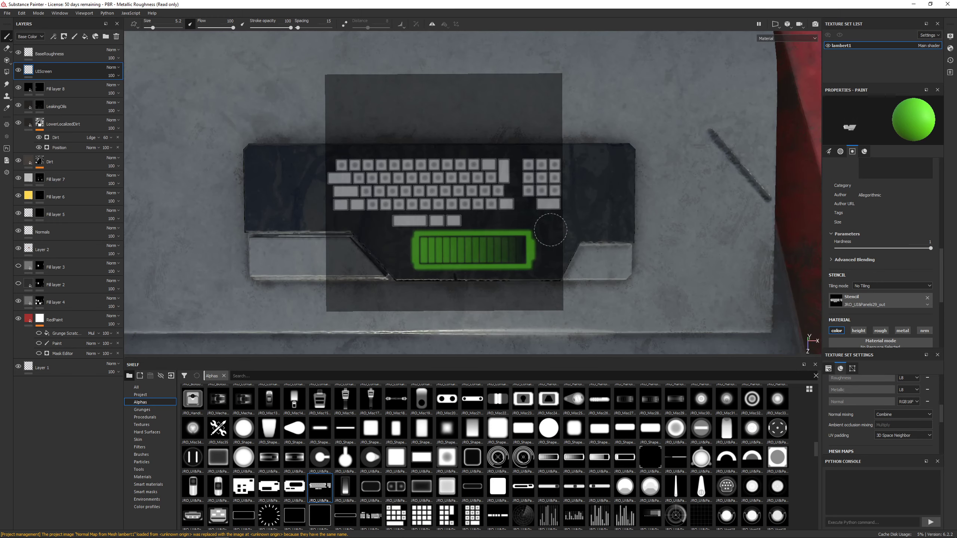
key("s")
right_click_drag(471, 202, 500, 207)
middle_click_drag(508, 207, 549, 209)
right_click_drag(549, 209, 552, 217)
middle_click_drag(552, 217, 526, 217)
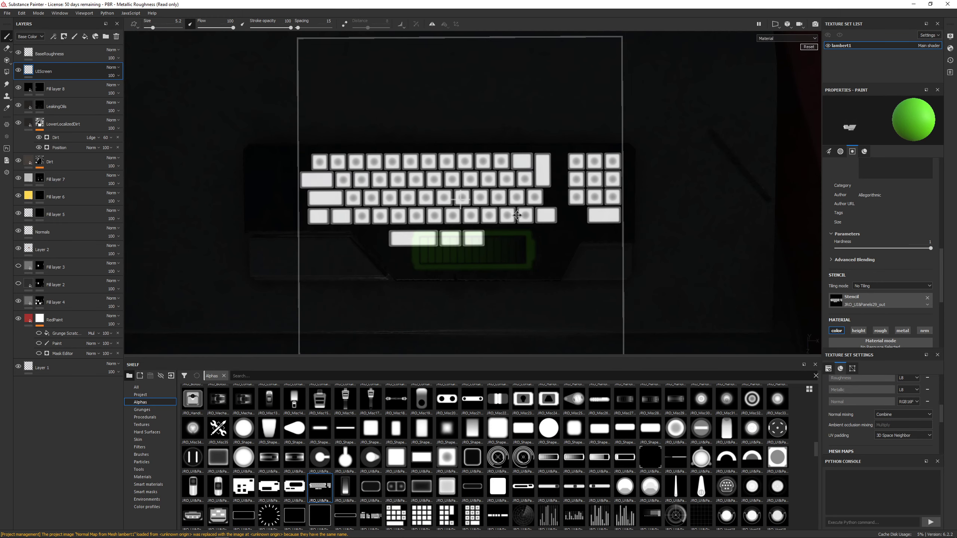
right_click_drag(526, 217, 511, 213)
middle_click_drag(511, 213, 523, 213)
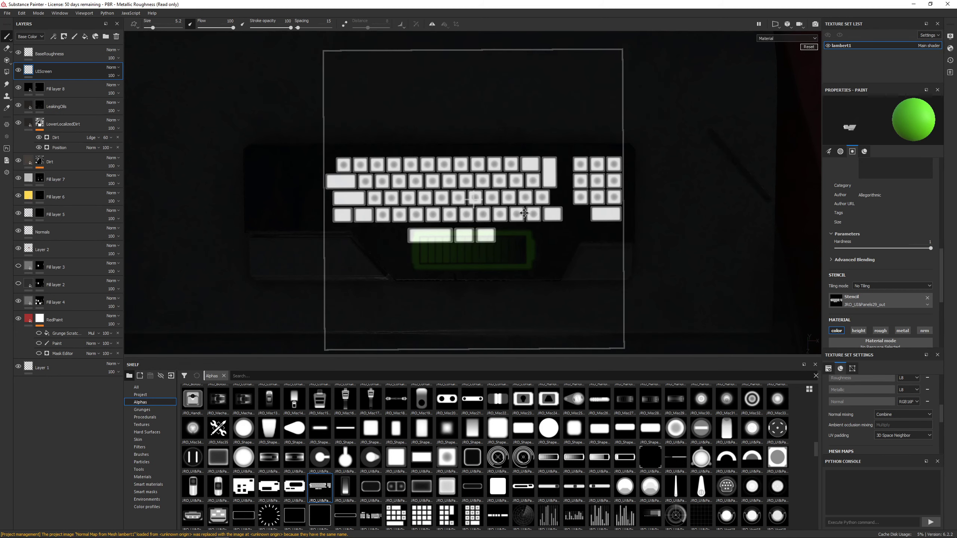
Undo the segmented battery and paint the whole keyboard in green through the stencil.
key("ctrl+z")
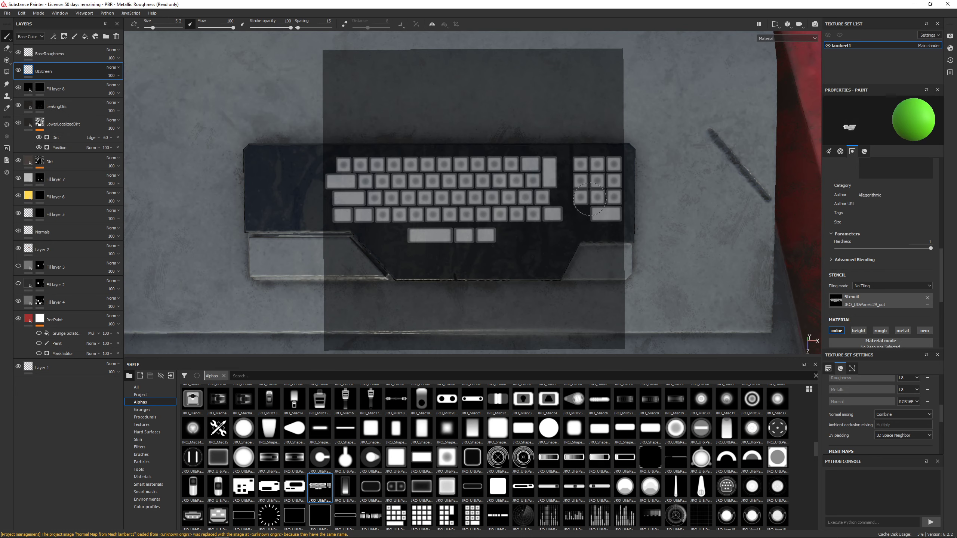
mouse_move(589, 198)
left_mouse_down()
mouse_move(609, 202)
mouse_move(383, 167)
mouse_move(377, 200)
mouse_move(581, 213)
left_mouse_up()
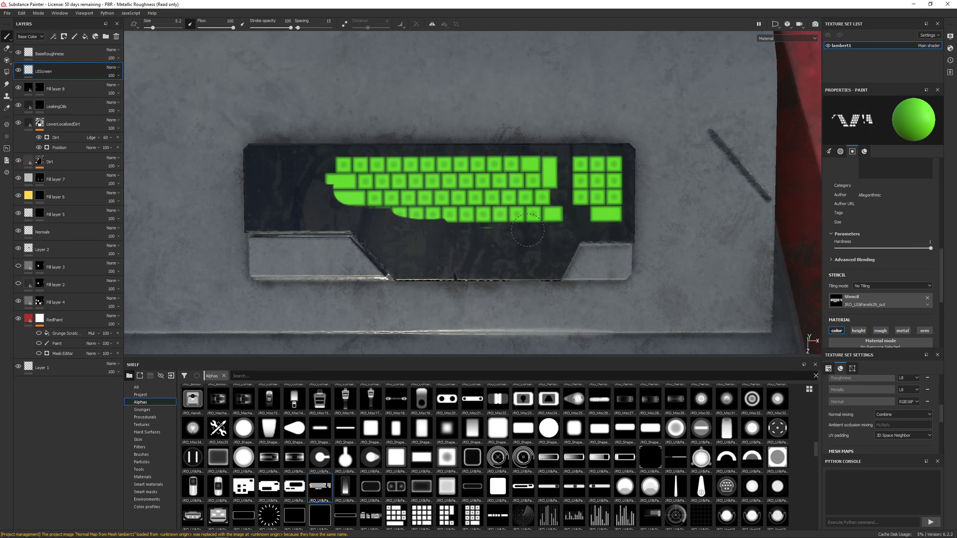
mouse_move(528, 230)
left_mouse_down()
mouse_move(343, 213)
mouse_move(322, 182)
mouse_move(341, 182)
left_mouse_up()
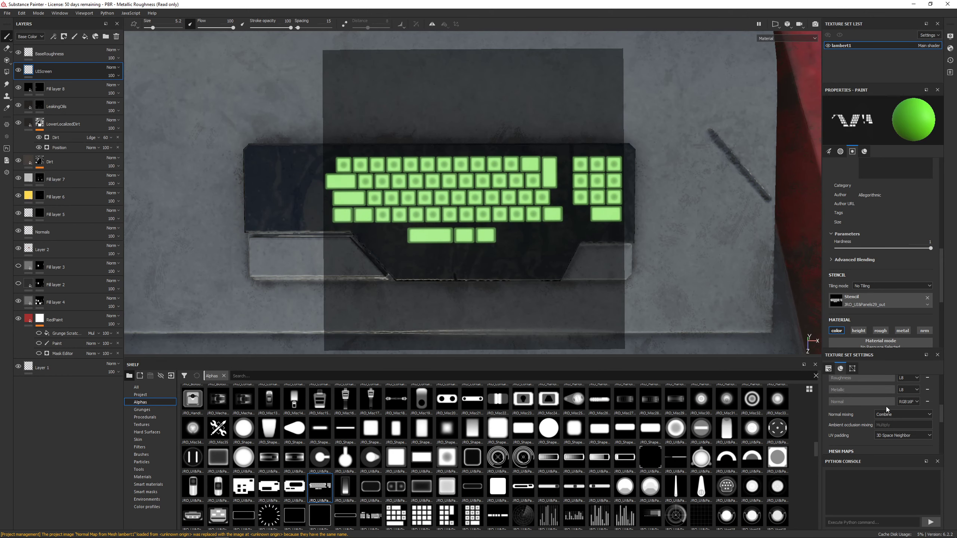
Switch the stencil back to the JRO_UI&Panels18_03 battery alpha and scale it down below the painted keyboard.
scroll(886, 407, "up", 5)
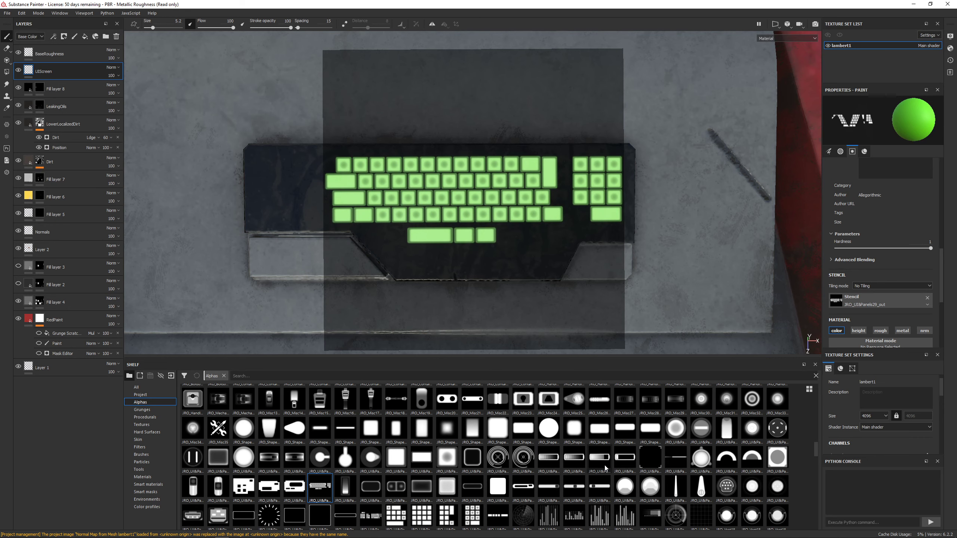
left_click_drag(606, 468, 857, 303)
key("s")
middle_click_drag(496, 213, 414, 214)
right_click_drag(414, 213, 370, 196)
middle_click_drag(370, 197, 455, 264)
mouse_move(455, 263)
right_mouse_down()
mouse_move(464, 272)
mouse_move(463, 261)
right_mouse_up()
middle_click_drag(463, 261, 516, 262)
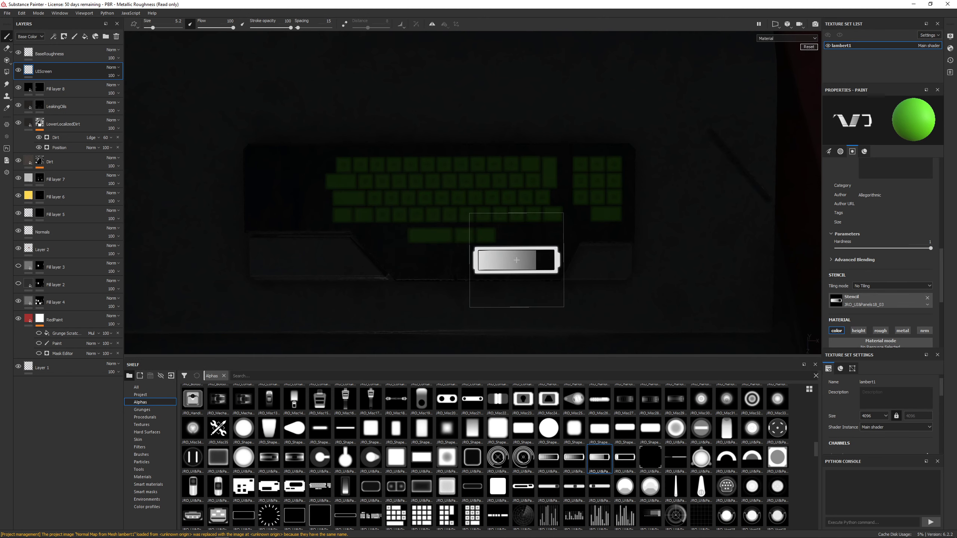
key("s")
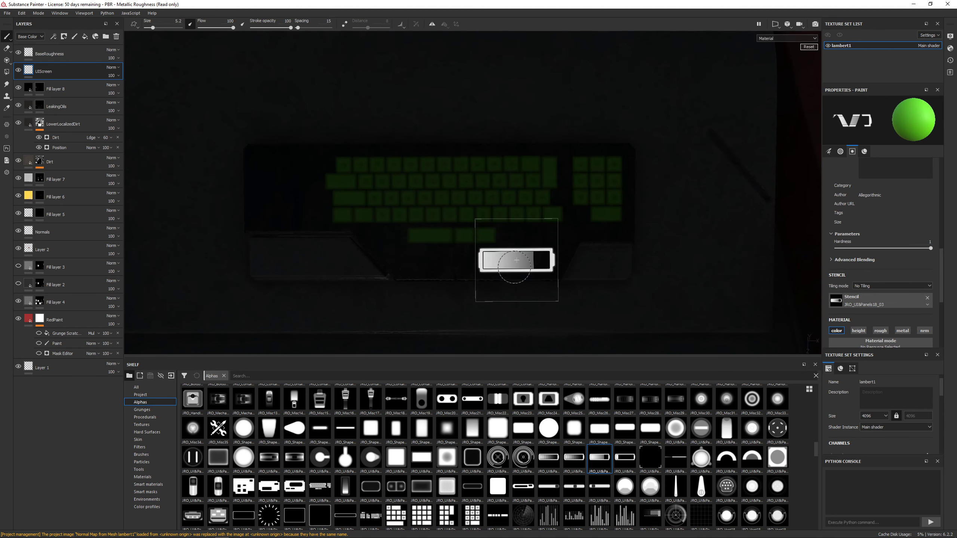
Move the battery stencil to the black screen's upper-left corner, make it smaller and paint the battery green.
right_click_drag(506, 260, 533, 297)
left_click_drag(608, 266, 518, 215)
right_click_drag(519, 214, 546, 240)
middle_click_drag(546, 239, 535, 214)
left_click_drag(535, 215, 600, 214)
right_click_drag(599, 215, 565, 217)
left_click_drag(566, 218, 587, 281)
right_click_drag(588, 281, 508, 238)
middle_click_drag(508, 238, 298, 199)
mouse_move(299, 199)
right_mouse_down()
mouse_move(275, 185)
mouse_move(287, 187)
right_mouse_up()
middle_click_drag(287, 186, 280, 169)
right_click_drag(280, 169, 275, 168)
middle_click_drag(275, 168, 275, 154)
left_click_drag(301, 155, 266, 168)
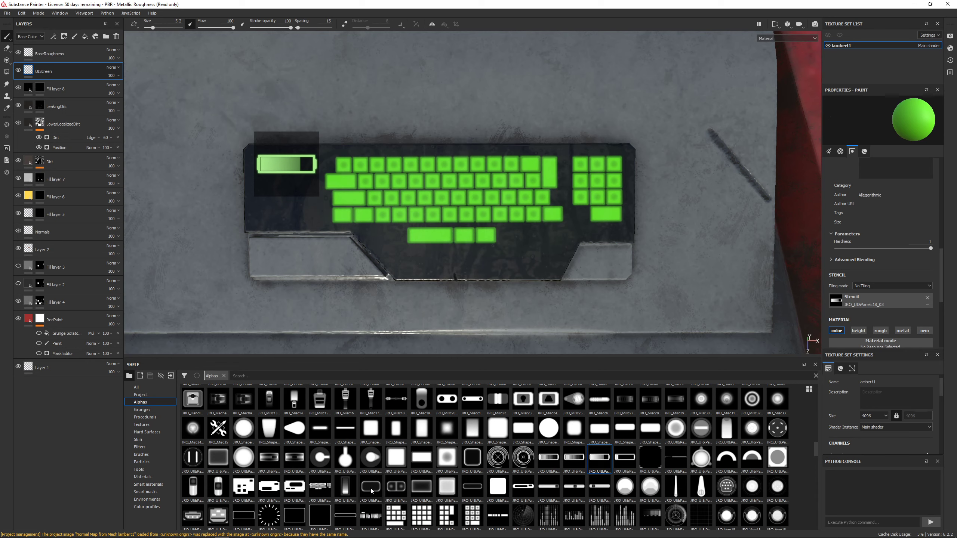
Examine the green keyboard and battery on the crate from a distance and from different angles.
scroll(686, 502, "down", 3)
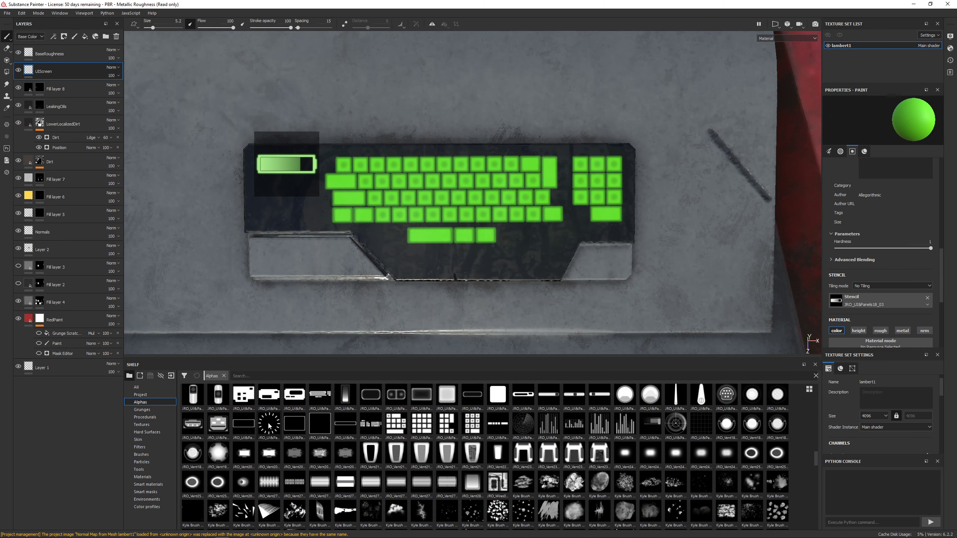
scroll(531, 268, "down", 8)
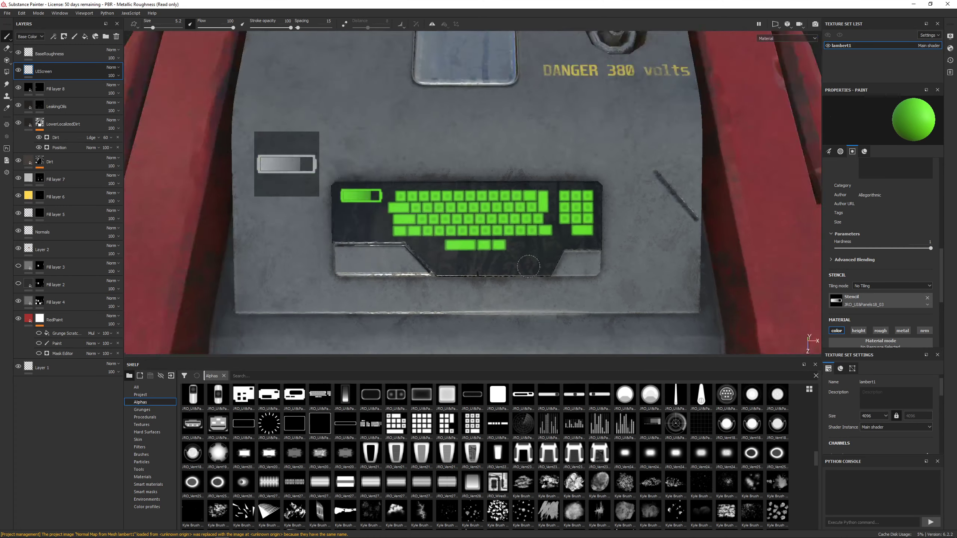
left_click_drag(531, 267, 493, 213, "alt")
scroll(495, 207, "up", 5)
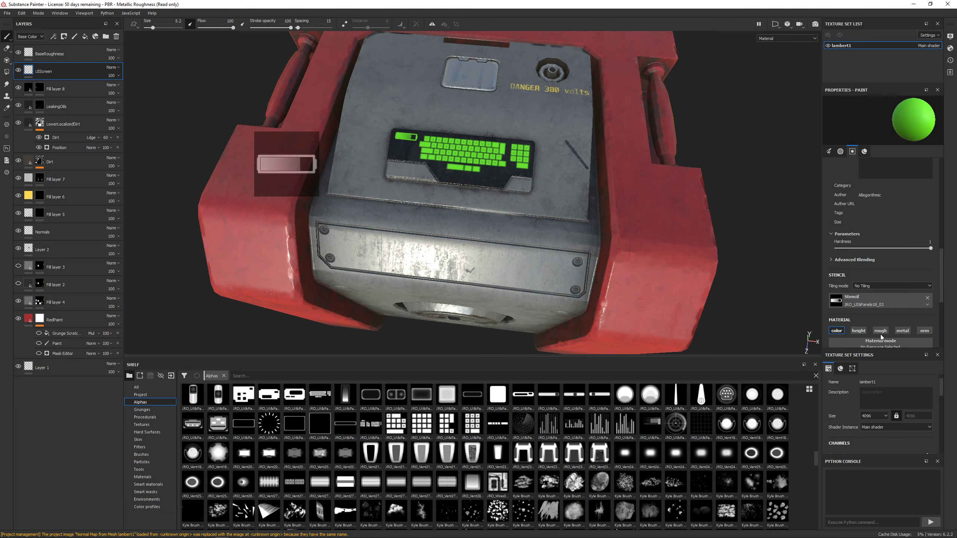
scroll(913, 338, "down", 1)
left_click_drag(540, 253, 527, 272, "alt")
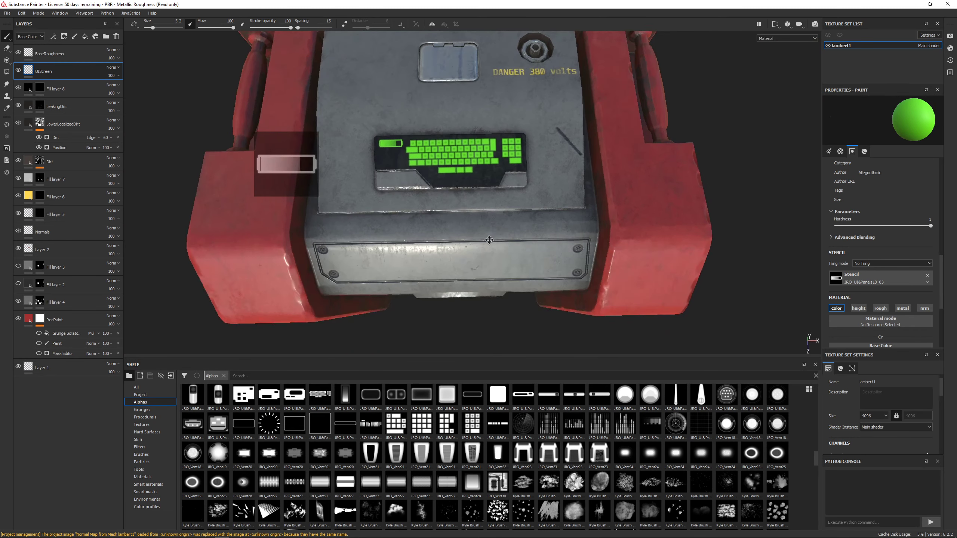
scroll(448, 207, "up", 4)
middle_click_drag(439, 182, 467, 245, "alt")
left_click_drag(468, 245, 479, 239, "alt")
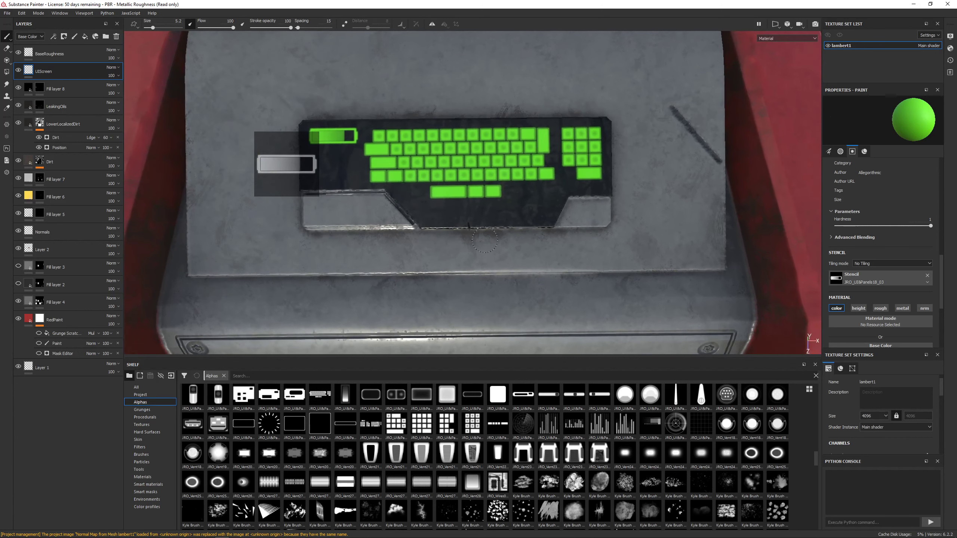
Undo the painted battery and keyboard, and remove the stencil from the brush.
key("ctrl+z")
key("ctrl+z")
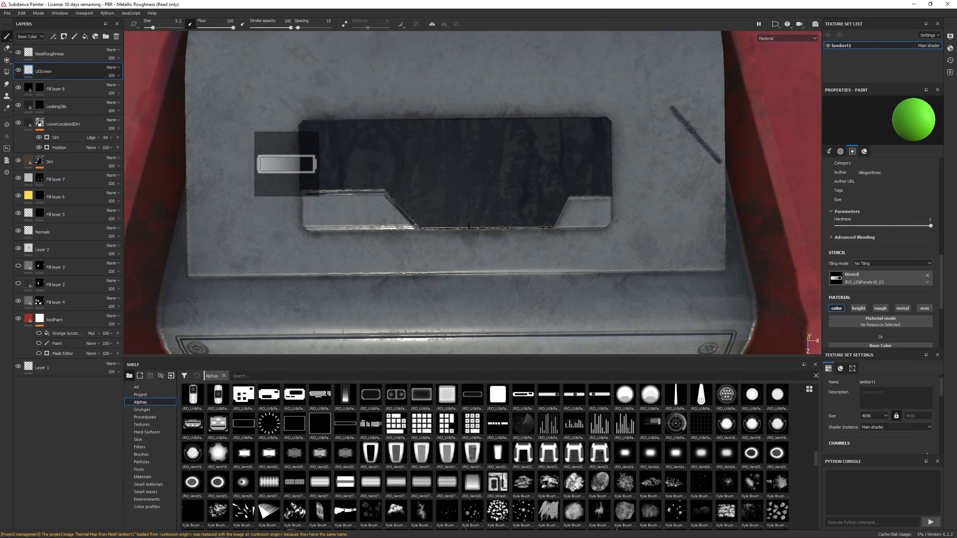
left_click(929, 276)
middle_click_drag(537, 209, 559, 231, "alt")
left_click_drag(559, 230, 545, 235, "alt")
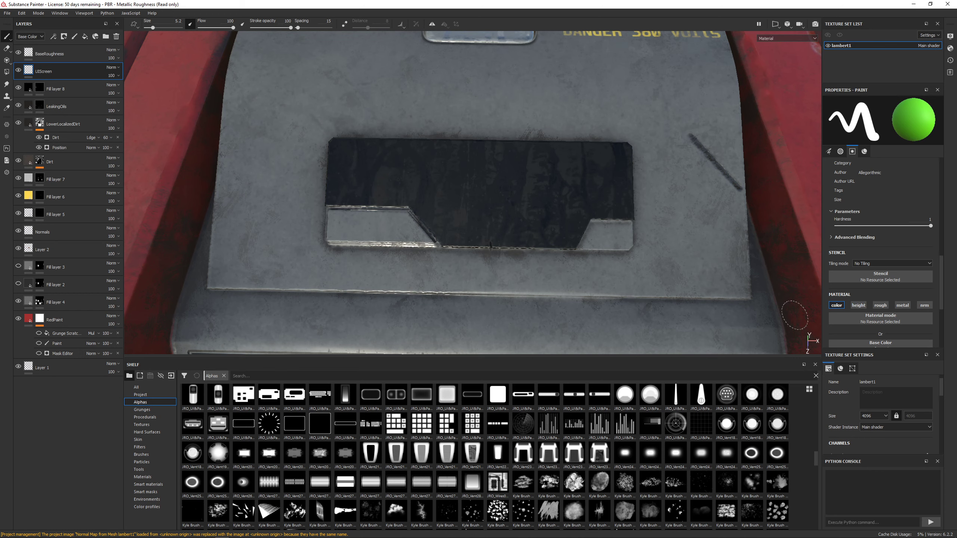
Add an Emissive channel to the texture set's channels.
scroll(886, 332, "up", 10)
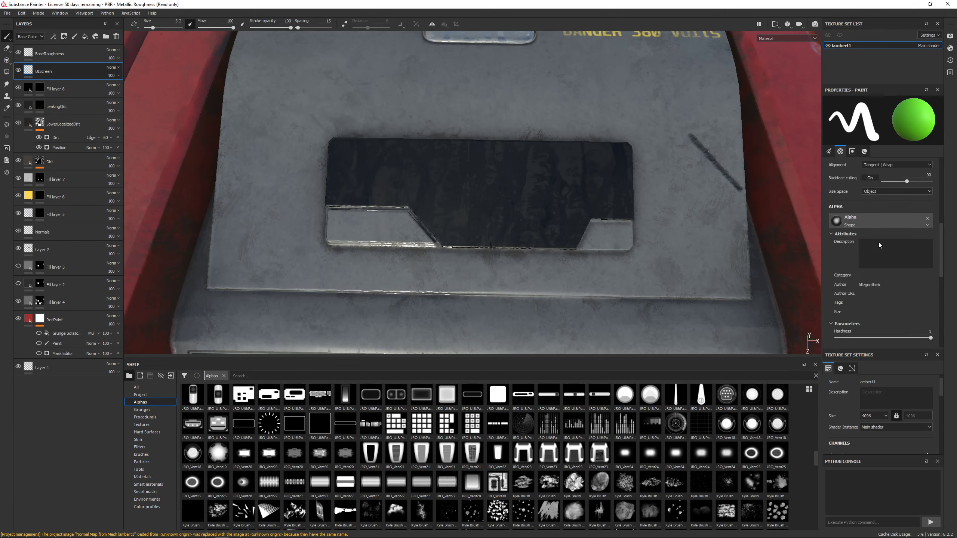
scroll(879, 245, "up", 3)
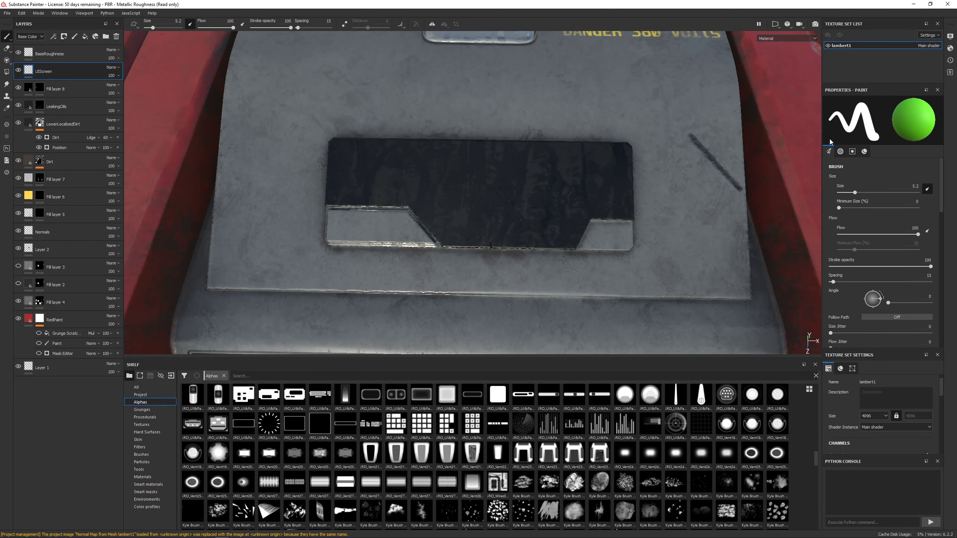
scroll(878, 245, "down", 4)
scroll(865, 415, "down", 4)
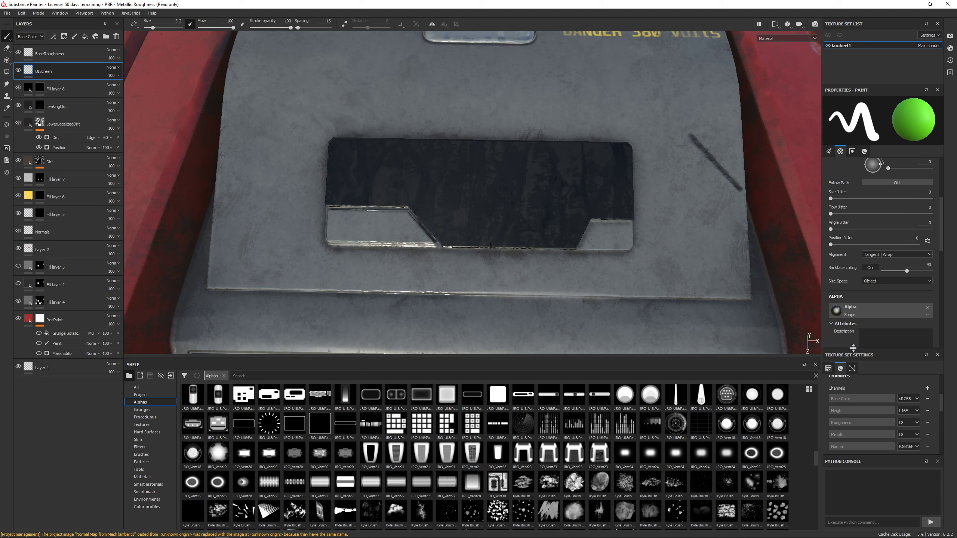
left_click_drag(853, 348, 853, 327)
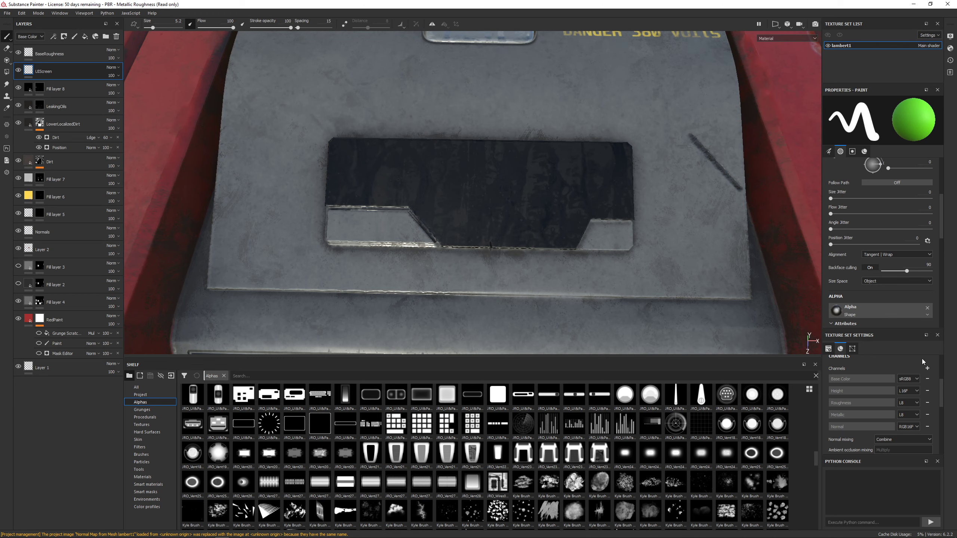
left_click(928, 369)
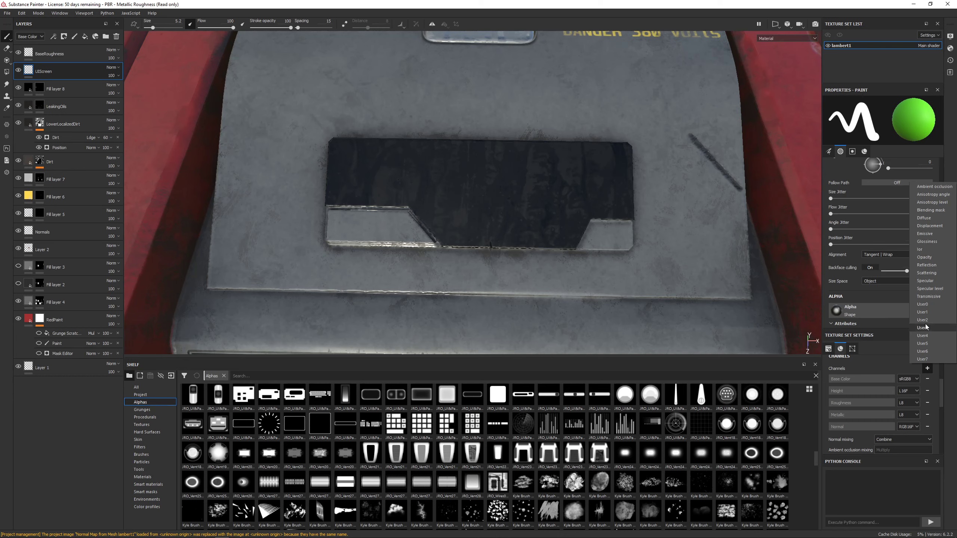
left_click(922, 235)
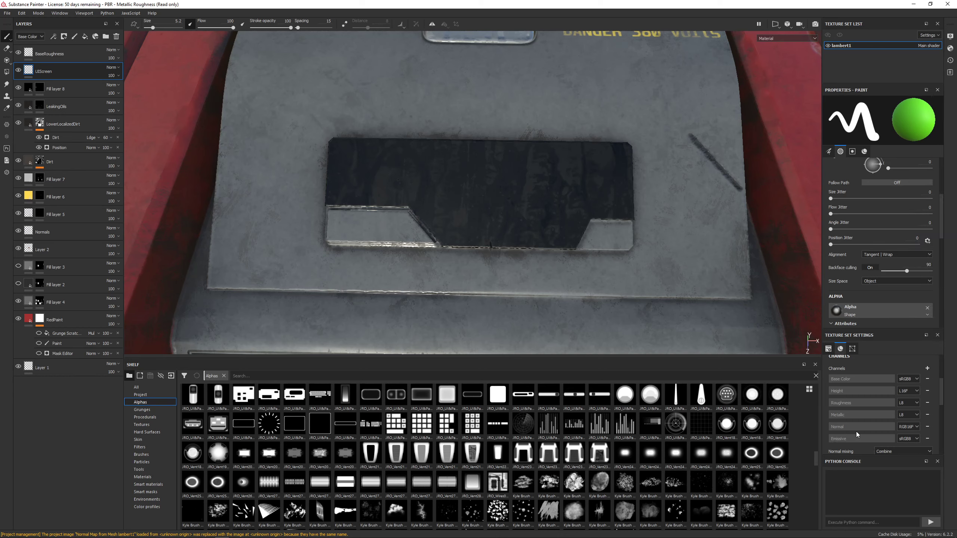
Enable the emissive channel alongside color for the paint brush and set its emissive color to bright yellow-green.
scroll(856, 238, "up", 4)
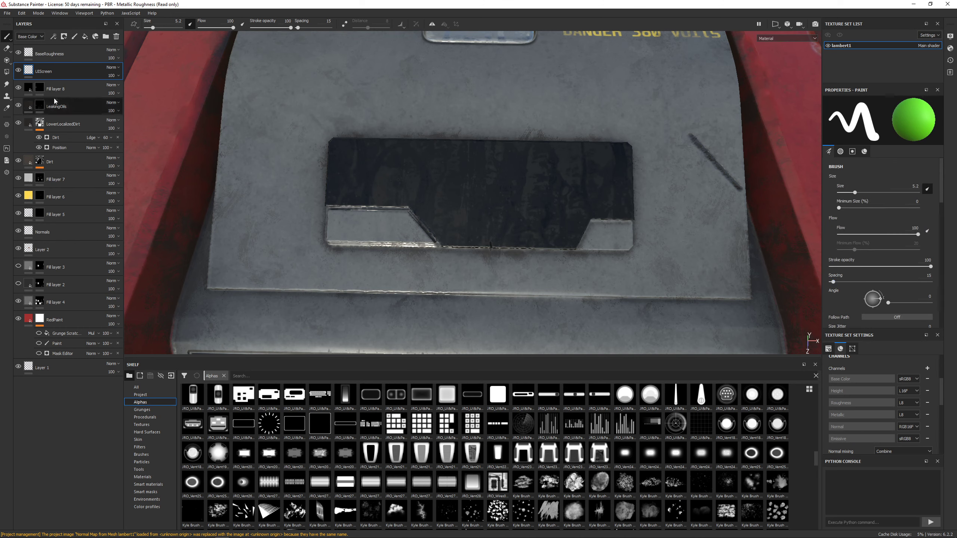
key("1")
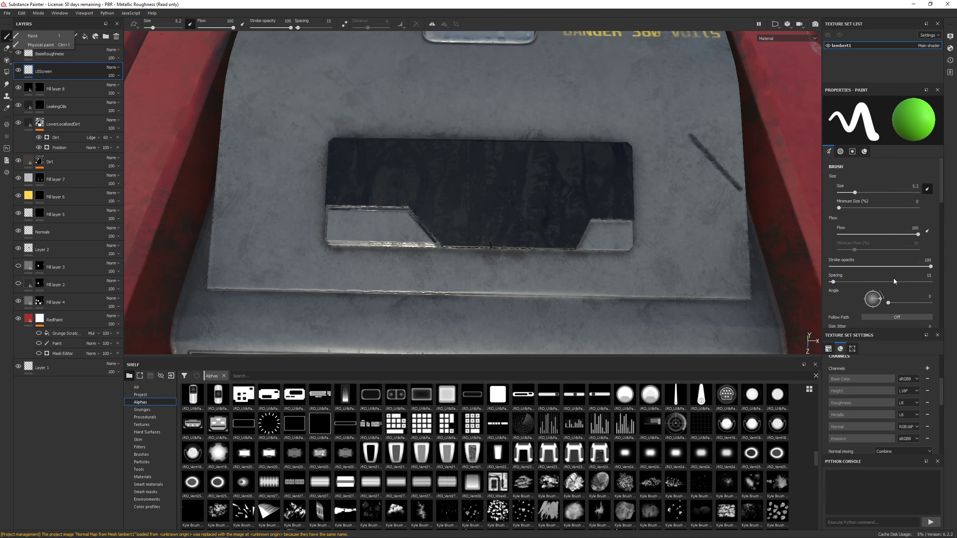
scroll(907, 264, "down", 10)
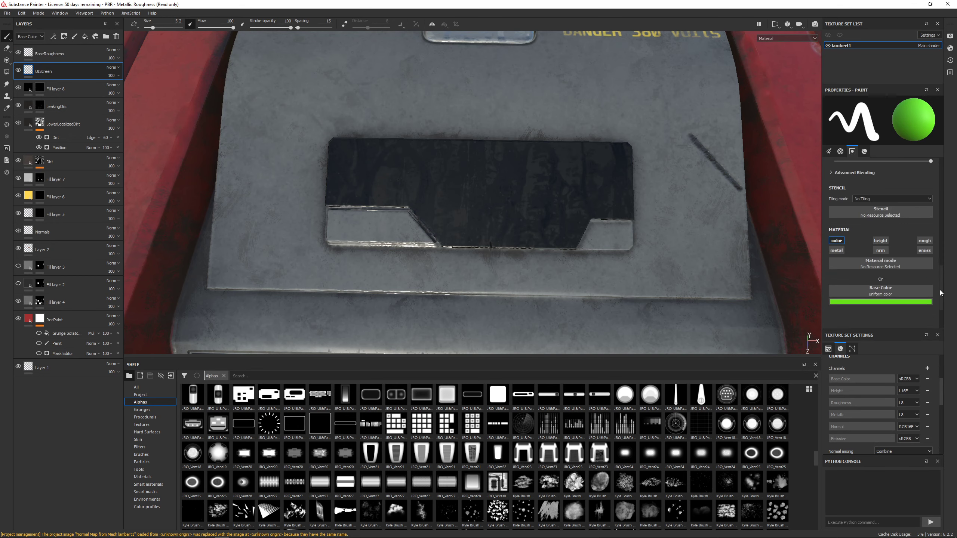
left_click(925, 254)
scroll(882, 318, "down", 2)
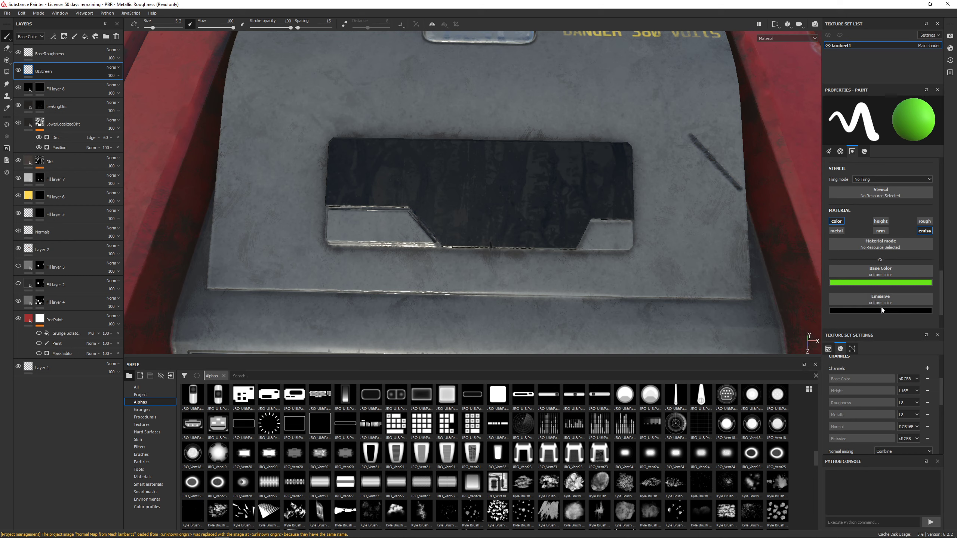
left_click(881, 311)
left_click_drag(918, 382, 913, 333)
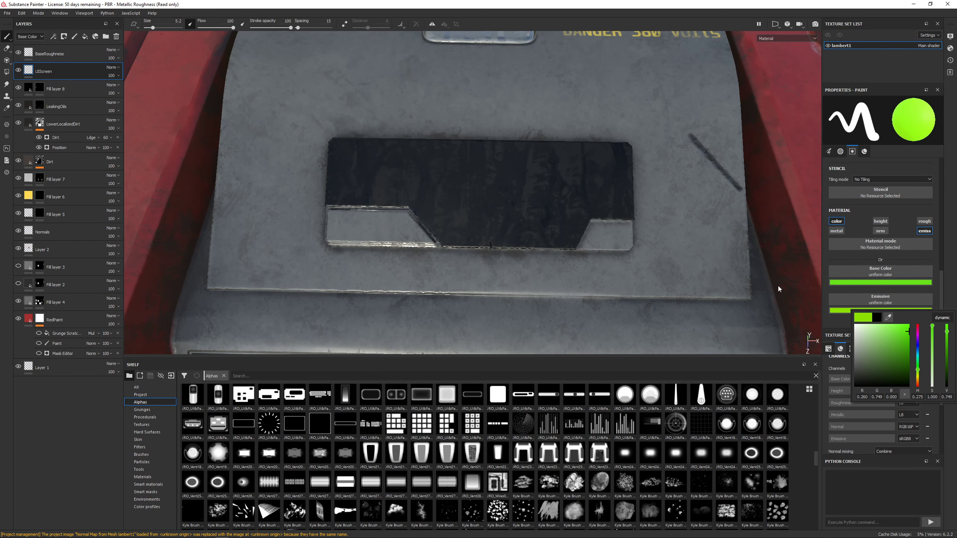
Try a freehand stroke with the green color and emissive brush on the black screen, and undo it.
middle_click_drag(599, 243, 626, 268, "alt")
left_click_drag(591, 248, 588, 251, "alt")
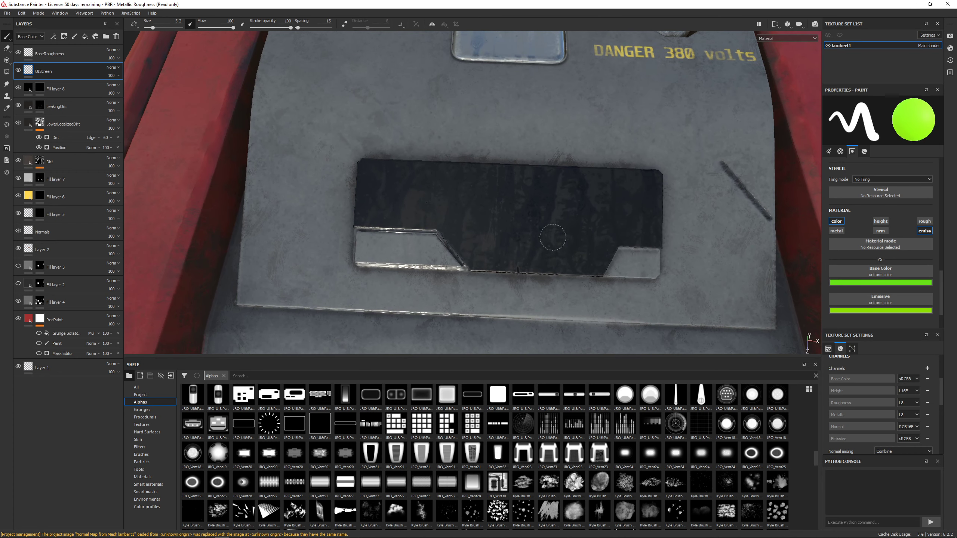
mouse_move(521, 232)
left_mouse_down()
mouse_move(603, 253)
mouse_move(573, 251)
left_mouse_up()
key("ctrl+z")
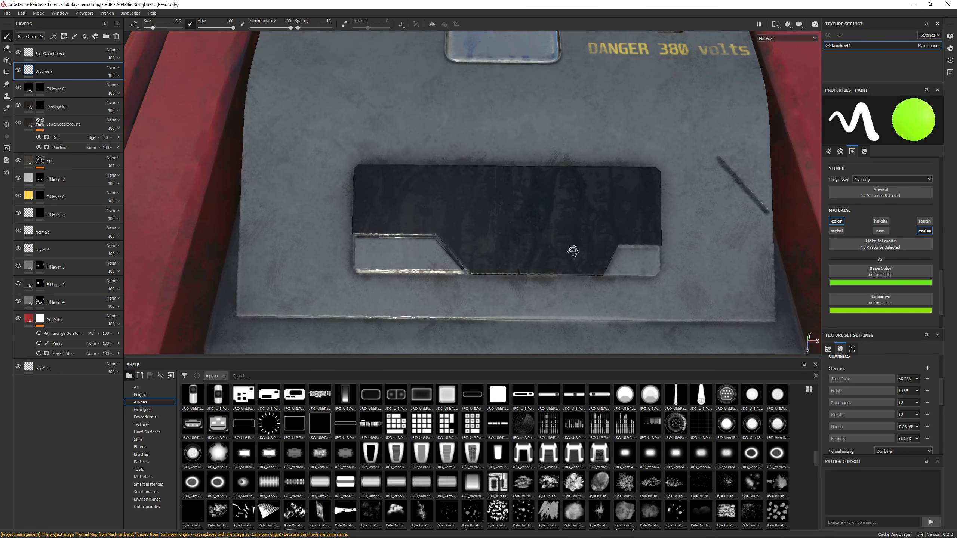
right_click_drag(573, 251, 570, 275, "alt")
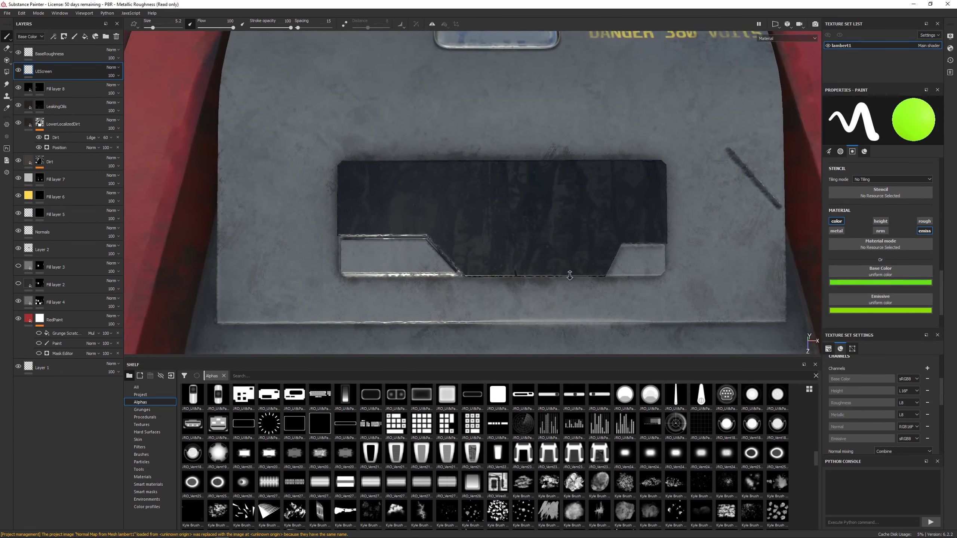
left_click_drag(570, 275, 589, 295, "alt")
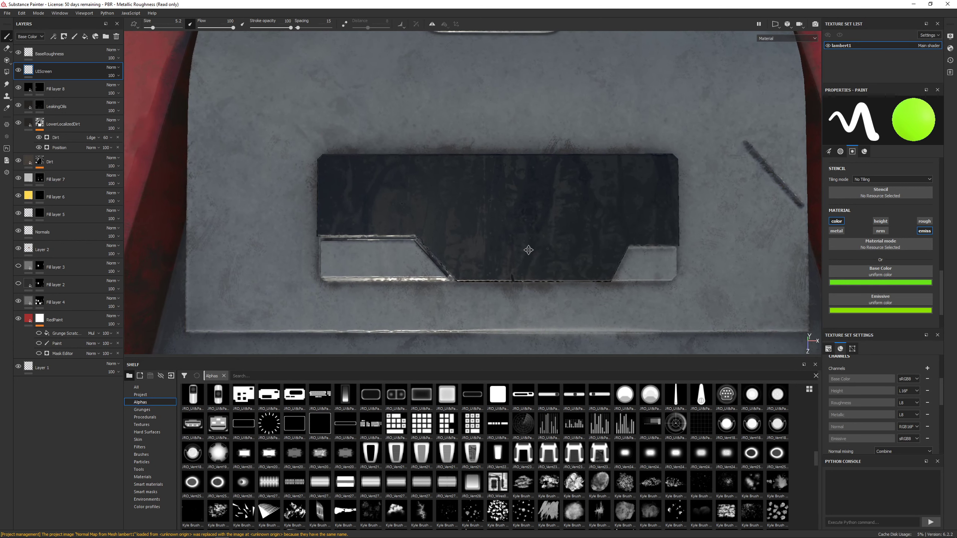
Load the keyboard-layout alpha as the paint brush's stencil.
scroll(879, 388, "up", 3)
scroll(878, 387, "up", 1)
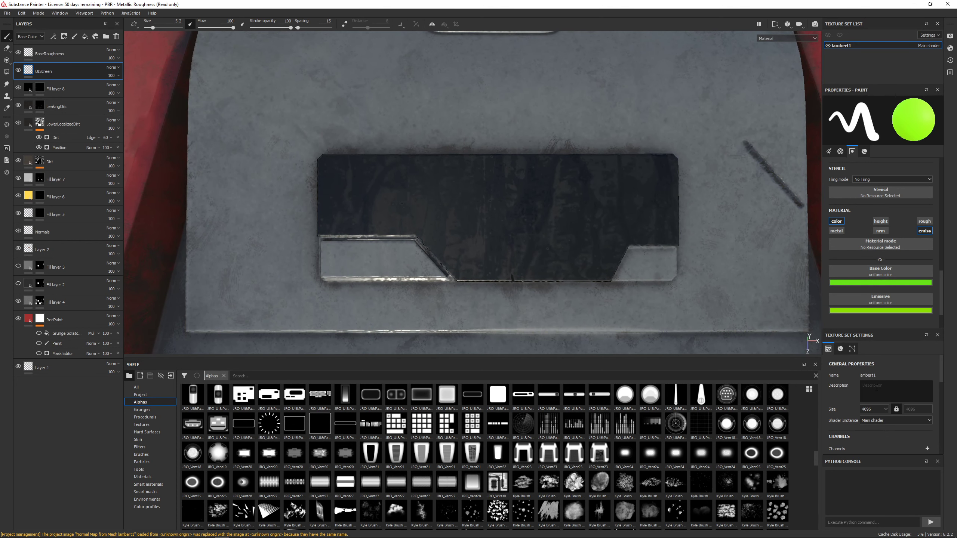
scroll(866, 292, "up", 2)
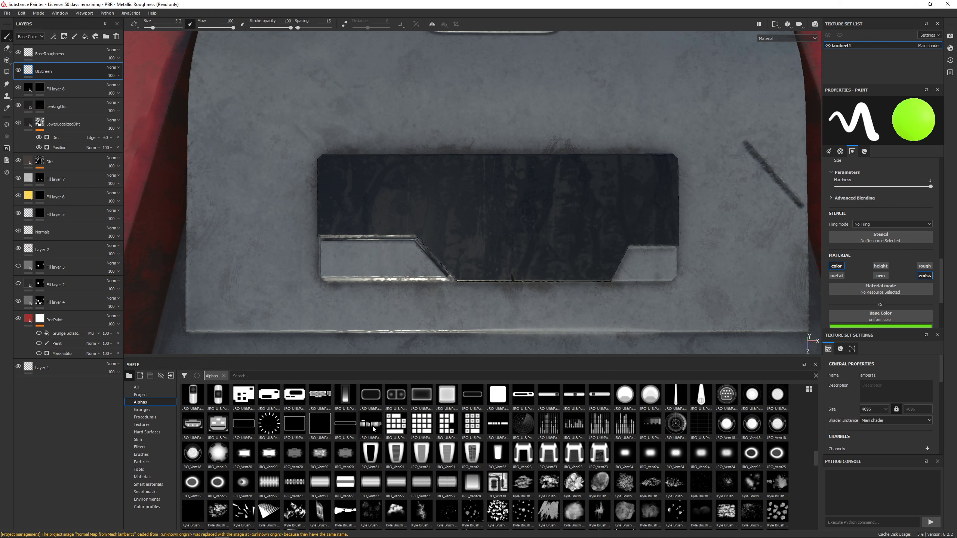
left_click_drag(372, 428, 880, 238)
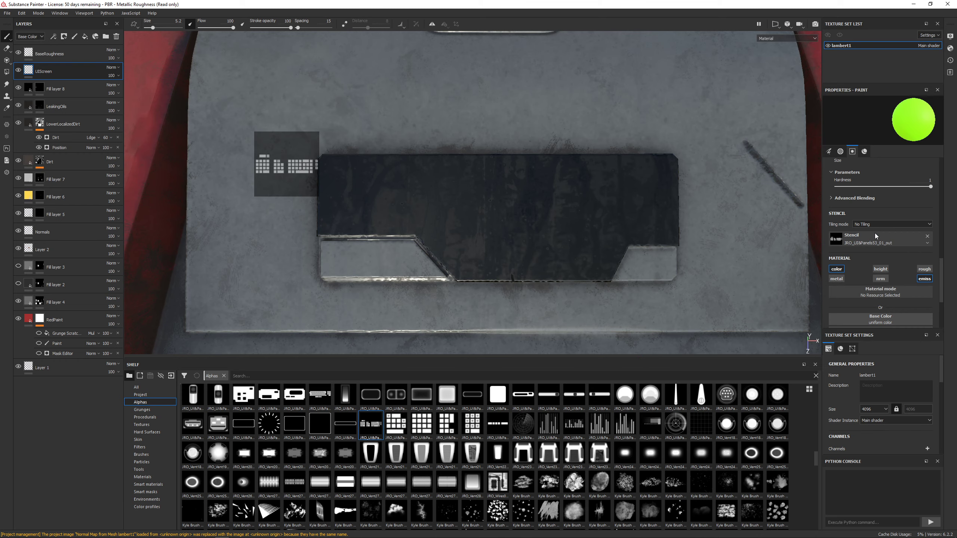
Enlarge the keyboard stencil over the black screen and paint all its keys in glowing green.
key("s")
right_click_drag(290, 165, 336, 188)
middle_click_drag(335, 188, 553, 209)
left_click_drag(612, 221, 411, 165)
right_click_drag(411, 165, 437, 181)
middle_click_drag(437, 181, 364, 182)
right_click_drag(439, 197, 438, 199)
middle_click_drag(439, 199, 452, 204)
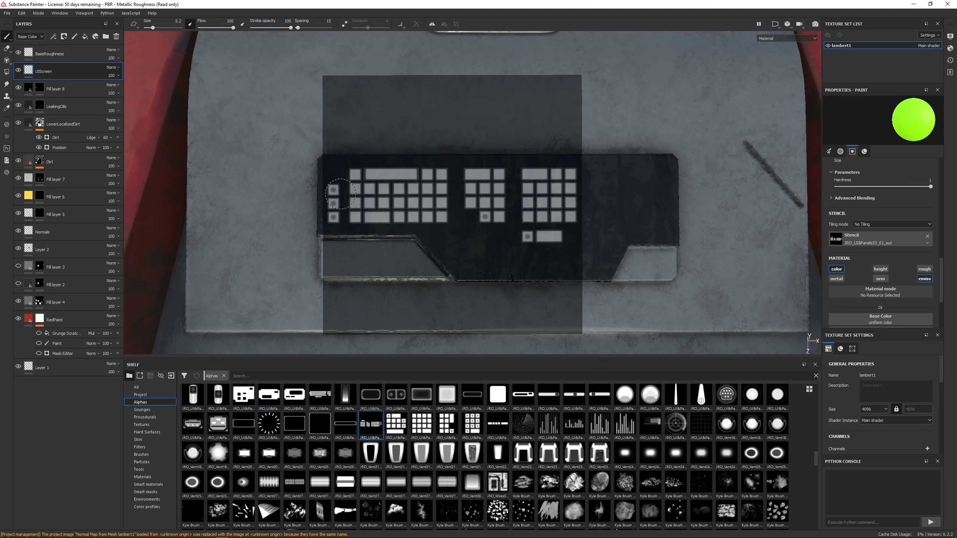
mouse_move(333, 190)
left_mouse_down()
mouse_move(444, 189)
mouse_move(332, 227)
mouse_move(488, 213)
mouse_move(479, 177)
mouse_move(498, 211)
mouse_move(515, 196)
mouse_move(543, 211)
mouse_move(572, 181)
left_mouse_up()
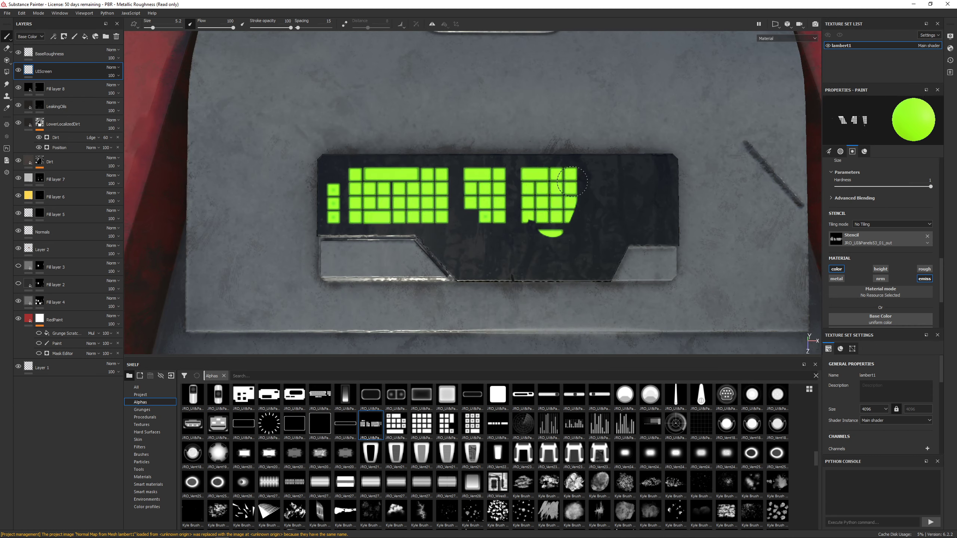
mouse_move(565, 238)
left_mouse_down()
mouse_move(527, 221)
mouse_move(535, 257)
left_mouse_up()
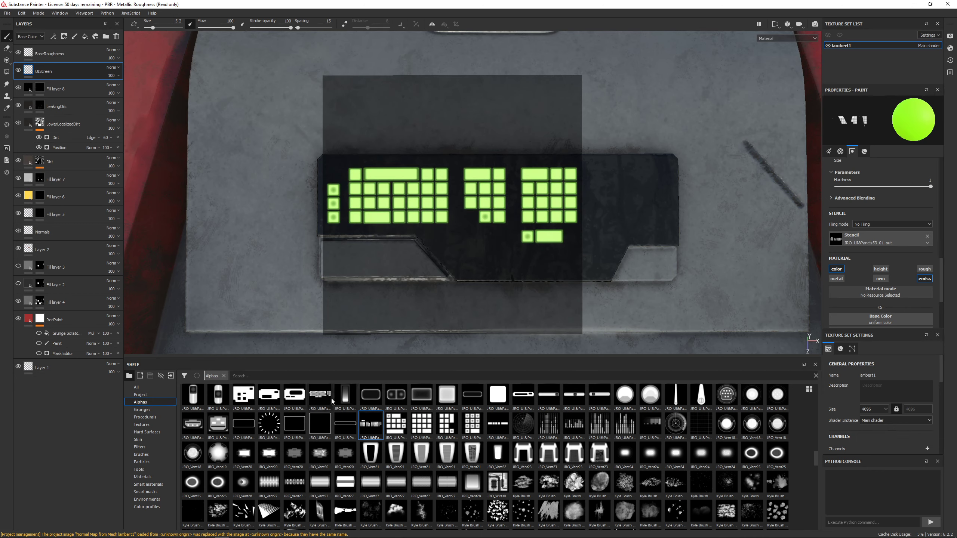
Load the Hexagon Border Corner alpha as the stencil and fit it beside the green keys, at the screen's empty end.
scroll(330, 408, "up", 3)
scroll(671, 444, "up", 3)
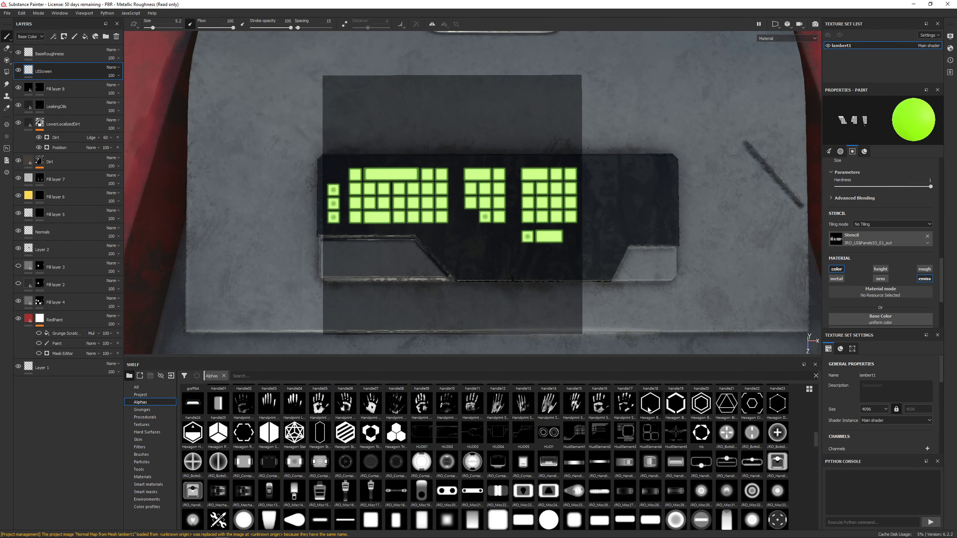
left_click_drag(859, 254, 858, 236)
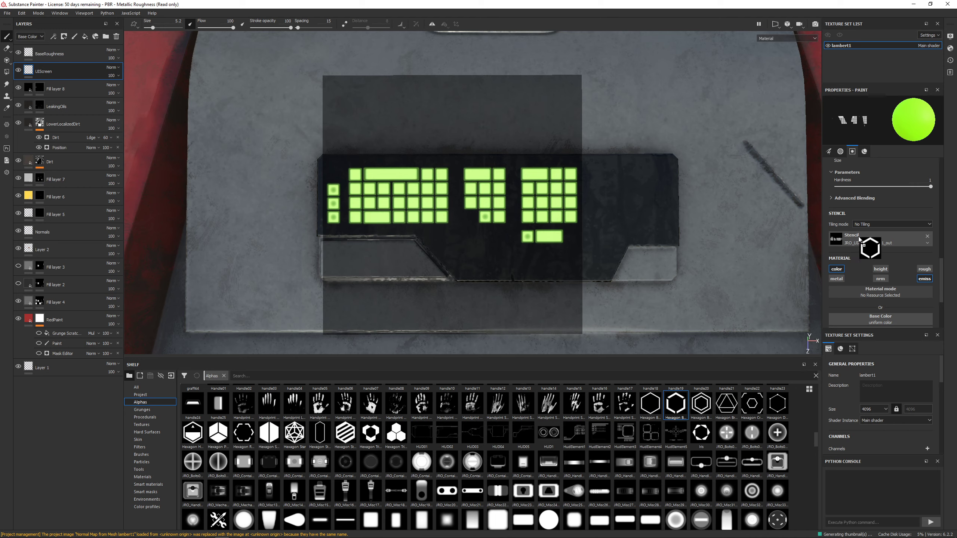
key("s")
right_click_drag(506, 218, 458, 207)
middle_click_drag(458, 206, 641, 201)
mouse_move(641, 202)
right_mouse_down()
mouse_move(628, 194)
mouse_move(627, 210)
right_mouse_up()
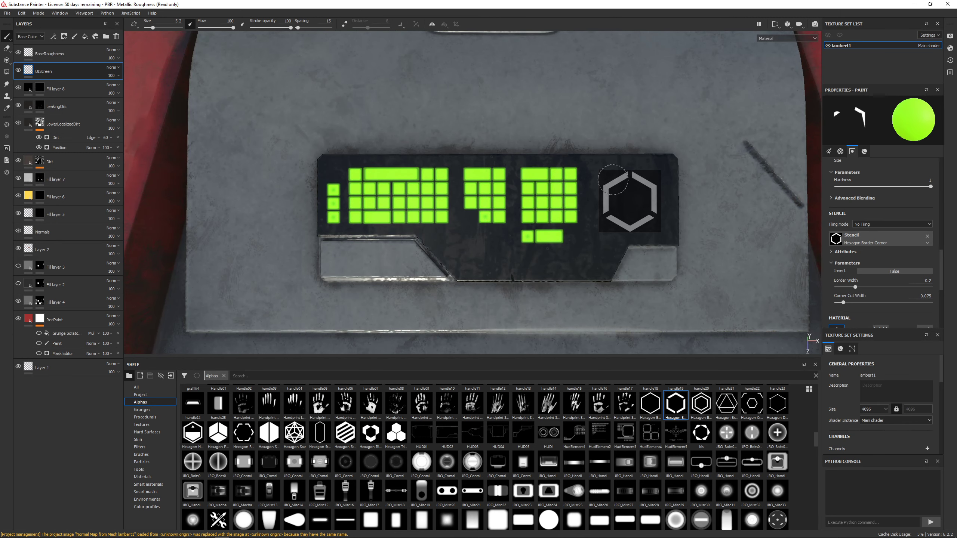
Try painting the hexagon border in green through the stencil, and undo it.
mouse_move(613, 180)
left_mouse_down()
mouse_move(620, 227)
mouse_move(653, 194)
left_mouse_up()
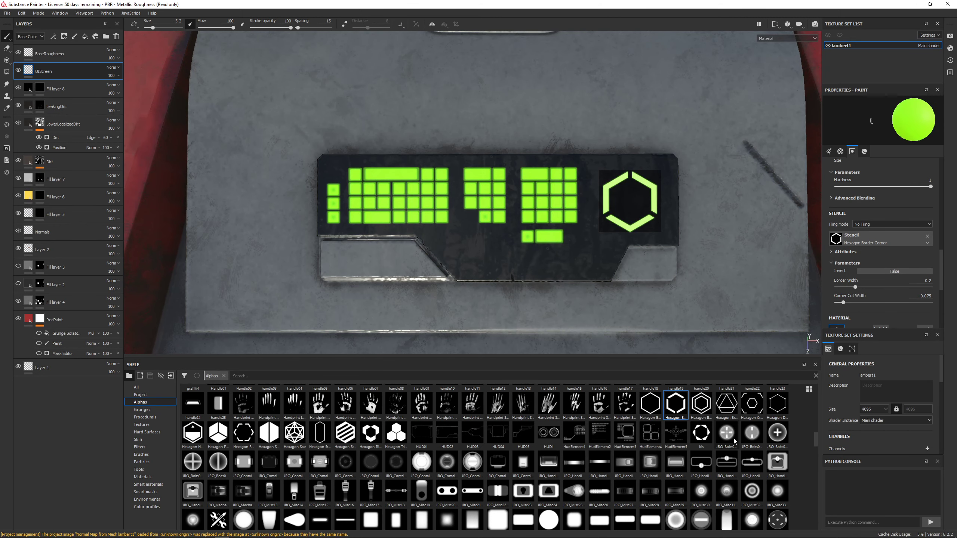
mouse_move(573, 284)
middle_mouse_down("alt")
mouse_move(581, 201)
mouse_move(548, 256)
mouse_move(603, 260)
middle_mouse_up("alt")
key("ctrl+z")
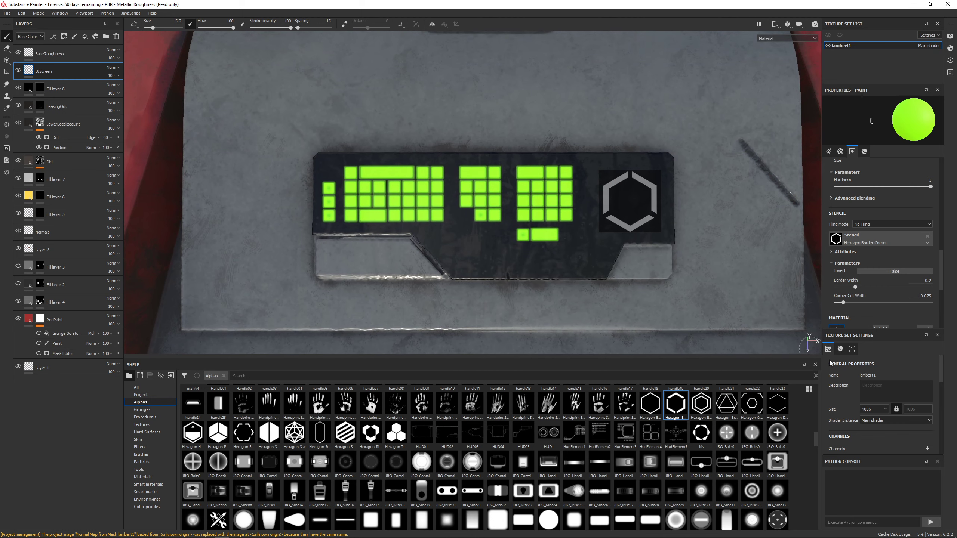
Change the brush's base color to orange and match its emissive color by sampling that orange.
scroll(881, 286, "up", 3)
scroll(883, 284, "down", 3)
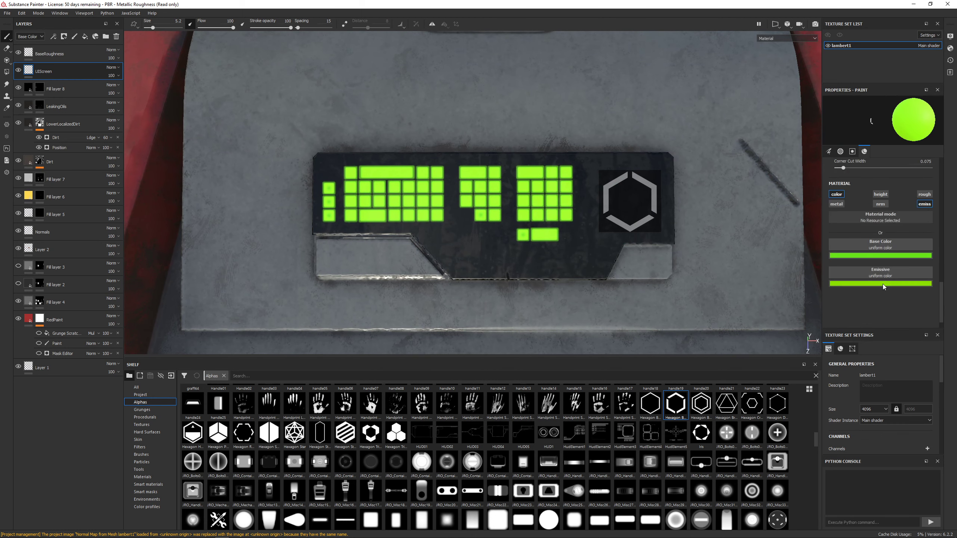
left_click(878, 256)
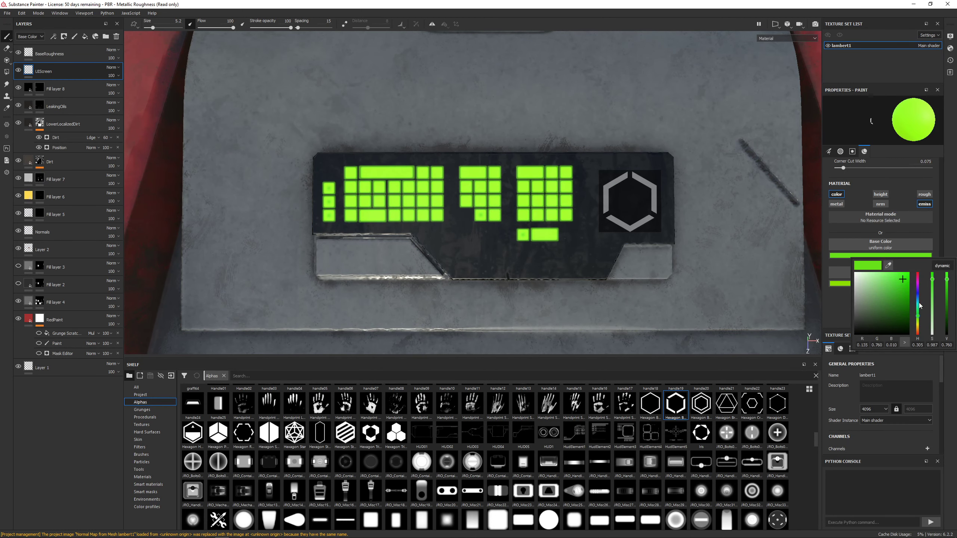
left_click_drag(919, 304, 922, 335)
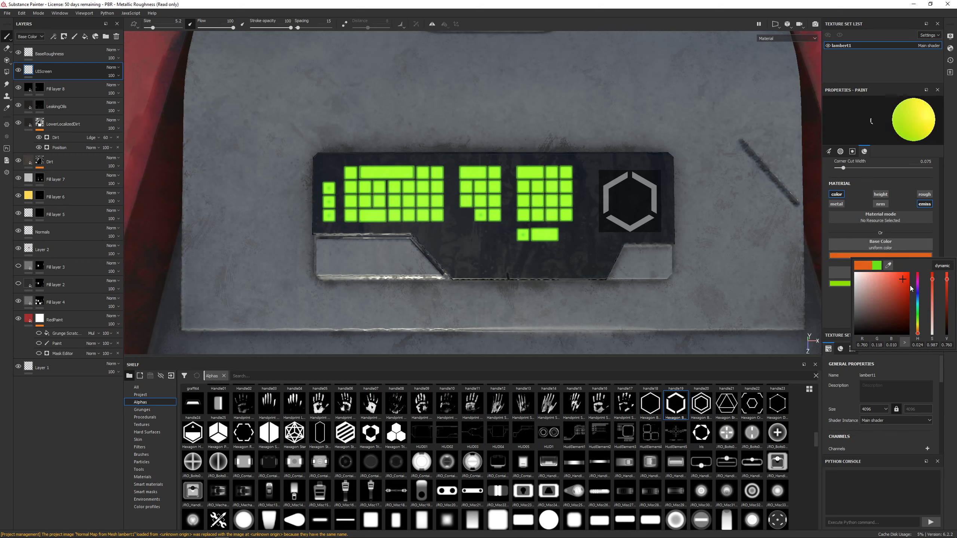
left_click(839, 284)
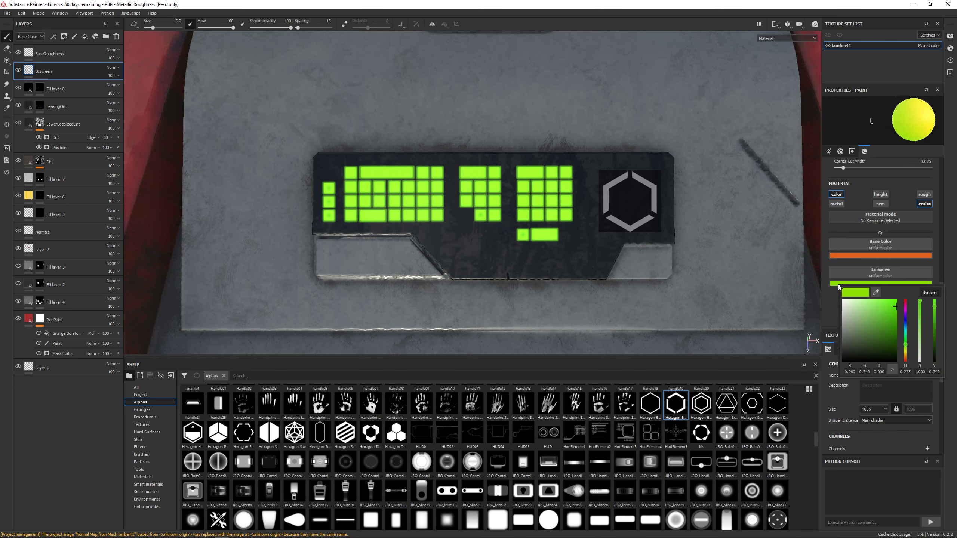
left_click(876, 293)
left_click(874, 255)
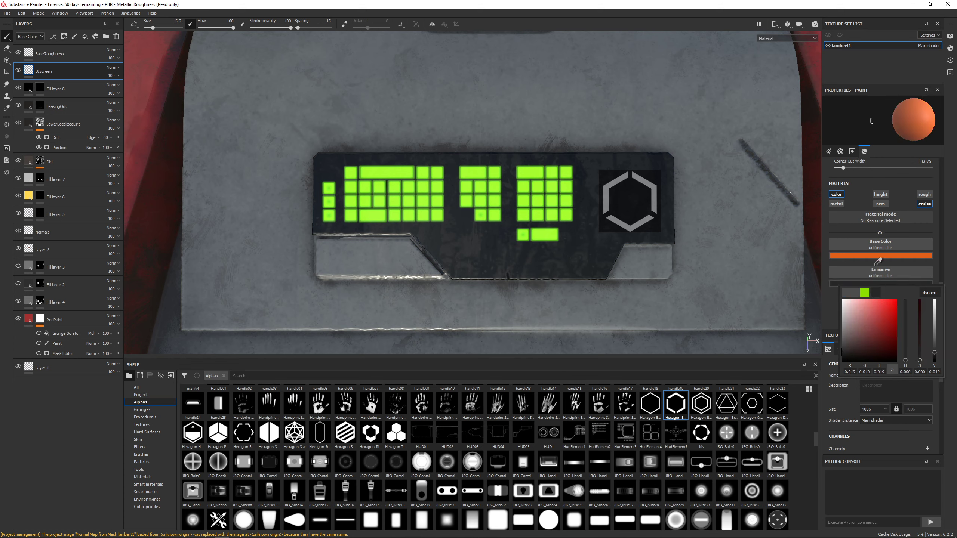
left_click(830, 313)
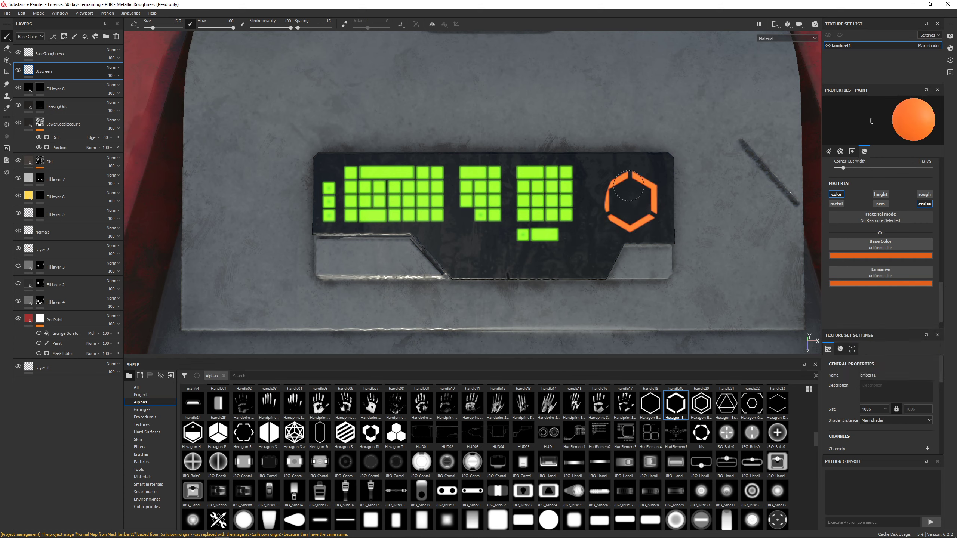
Undo the orange hexagon and load the HudElement4 alpha as the stencil instead.
key("ctrl+z")
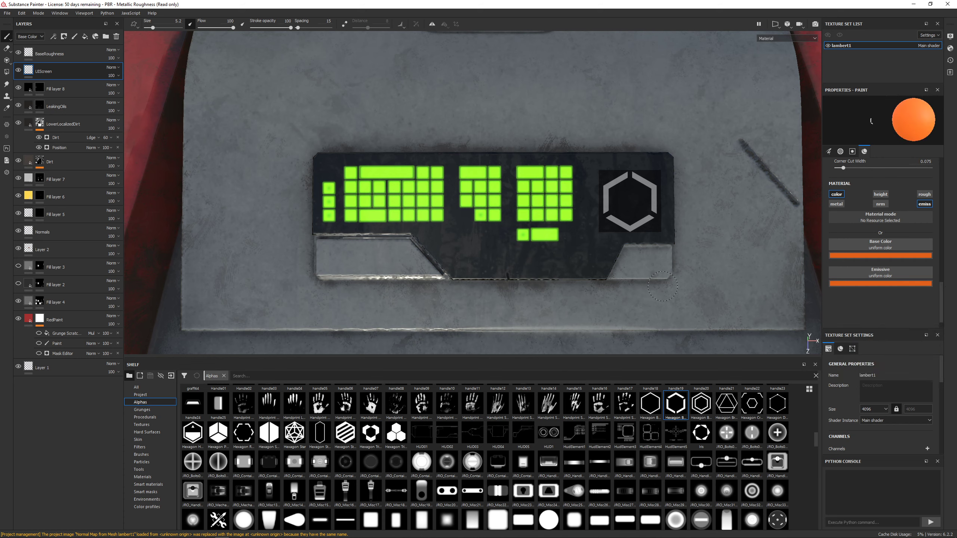
left_click(651, 434)
scroll(869, 303, "up", 3)
scroll(868, 303, "up", 3)
left_click_drag(653, 441, 874, 241)
Fit the HudElement4 stencil beside the green keys and paint its rounded squares in glowing orange.
key("s")
right_click_drag(639, 214, 648, 196)
mouse_move(648, 195)
left_mouse_down()
mouse_move(637, 186)
mouse_move(648, 220)
mouse_move(608, 223)
mouse_move(615, 216)
left_mouse_up()
Inspect the green and orange screen graphics on the whole crate from several angles.
right_click_drag(606, 242, 645, 280, "alt")
left_click_drag(646, 281, 565, 276, "alt")
right_click_drag(565, 275, 543, 260, "alt")
mouse_move(542, 260)
left_mouse_down("alt")
mouse_move(546, 237)
mouse_move(542, 264)
left_mouse_up("alt")
right_click_drag(542, 264, 530, 247, "alt")
middle_click_drag(530, 247, 520, 232, "alt")
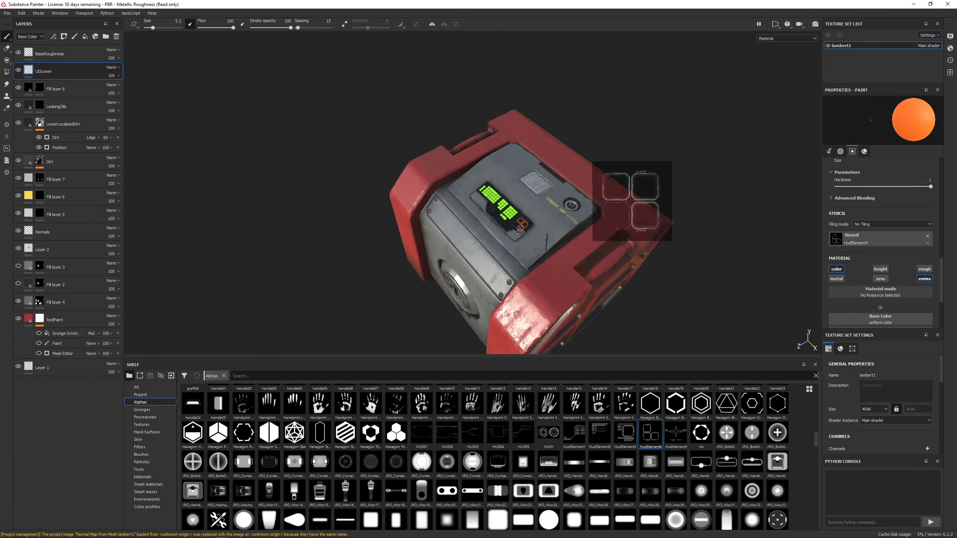
mouse_move(520, 232)
left_mouse_down("alt")
mouse_move(546, 231)
mouse_move(528, 225)
left_mouse_up("alt")
right_click_drag(527, 225, 565, 248, "alt")
left_click_drag(565, 247, 576, 245, "alt")
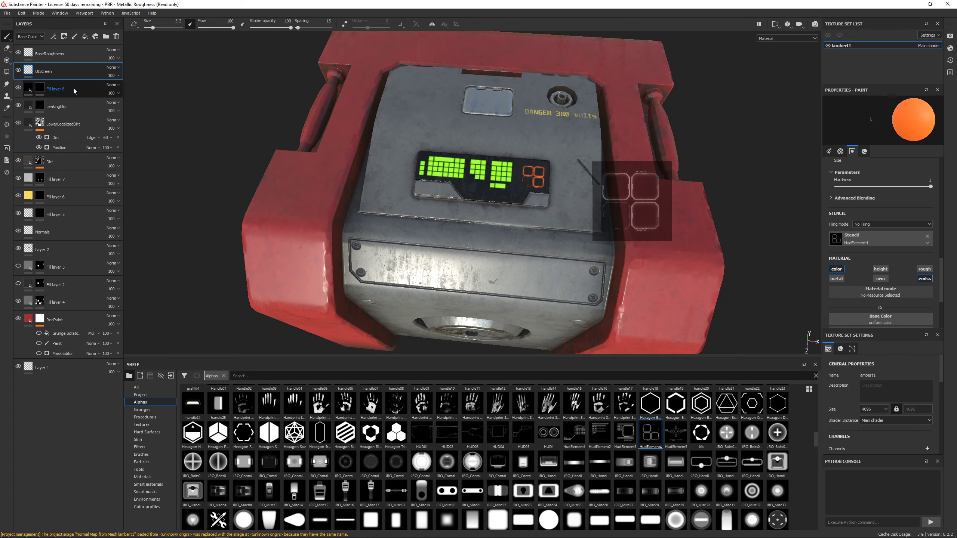
Move the LowerLocalizedDirt layer above the UIScreen layer and activate Polygon Fill on its mask.
left_click_drag(63, 124, 63, 64)
left_click(39, 71)
left_click(7, 72)
right_click_drag(491, 166, 531, 196, "alt")
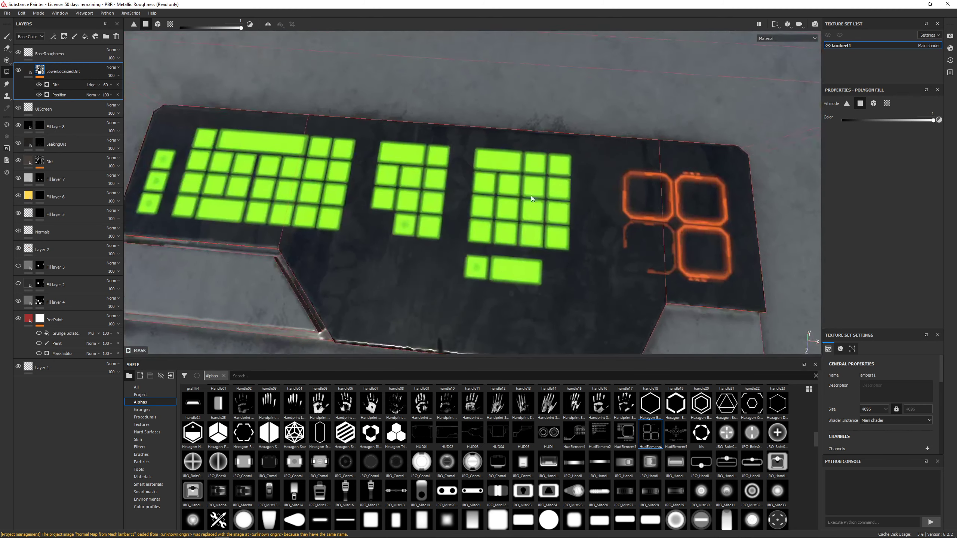
Toggle the LowerLocalizedDirt layer and Fill layer 8 off and on to check what each contributes to the screen.
left_click(18, 70)
left_click(17, 70)
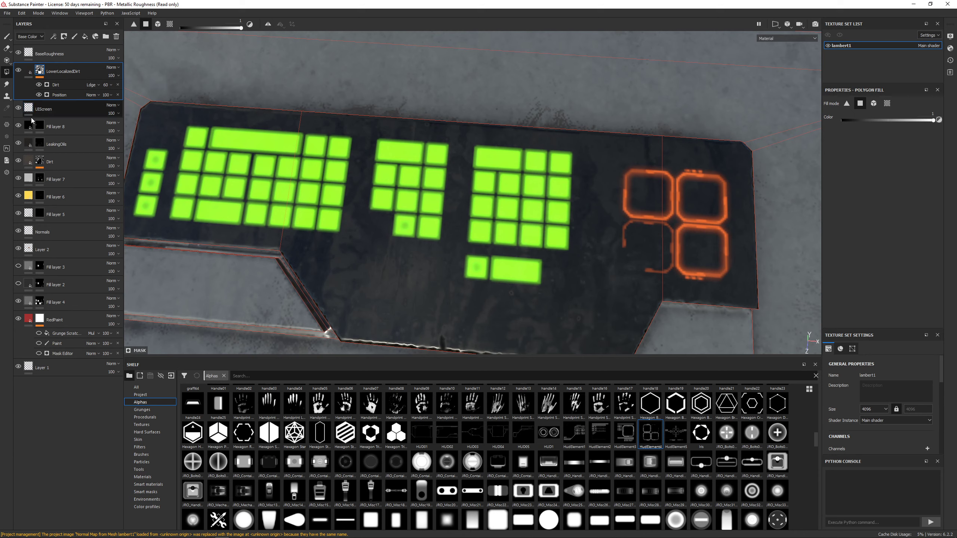
left_click(18, 126)
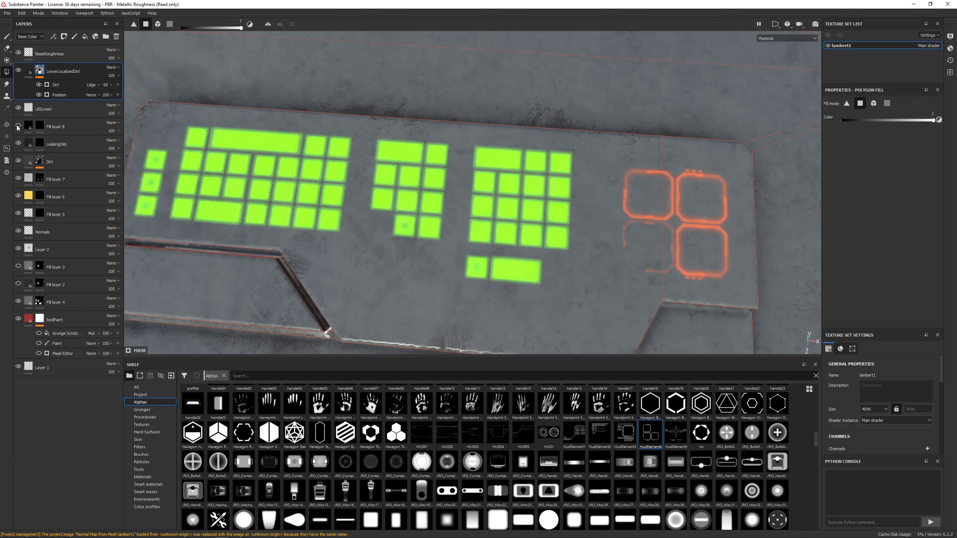
left_click(18, 126)
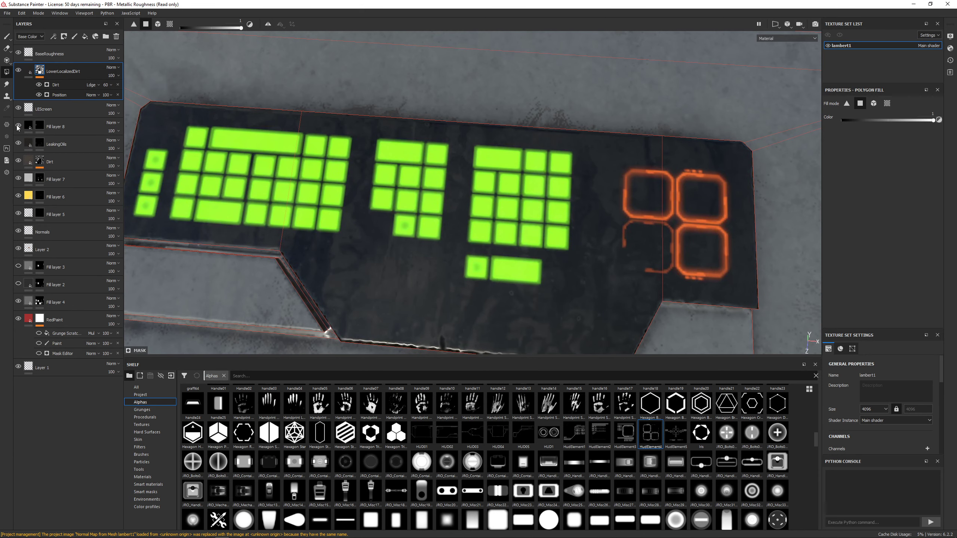
Check the Dirt layer's effect by toggling its visibility, and move it above the UIScreen layer.
left_click(18, 162)
left_click(18, 161)
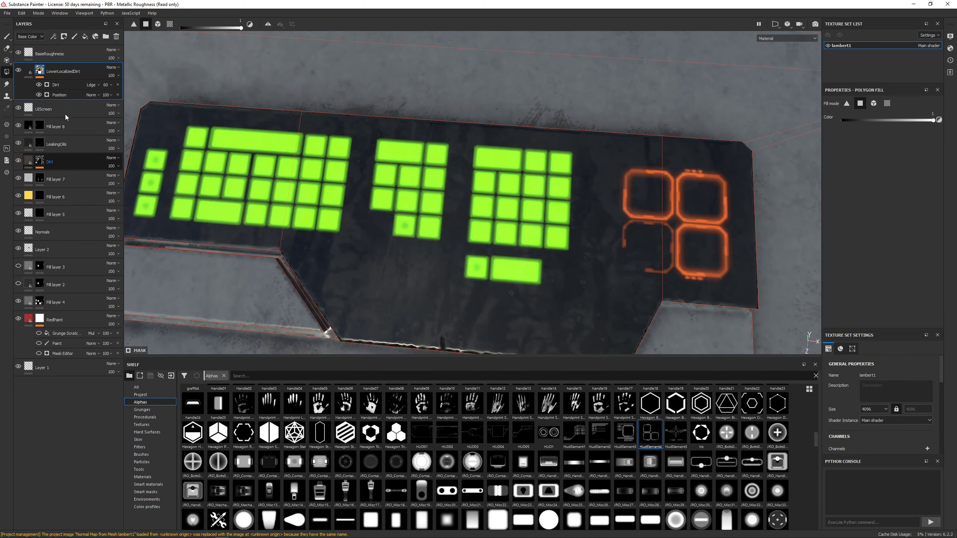
left_click_drag(65, 114, 57, 100)
Examine the dirt over the glowing screen graphics up close and from across the crate.
left_click_drag(343, 198, 553, 224, "alt")
scroll(553, 256, "up", 3)
scroll(552, 266, "down", 5)
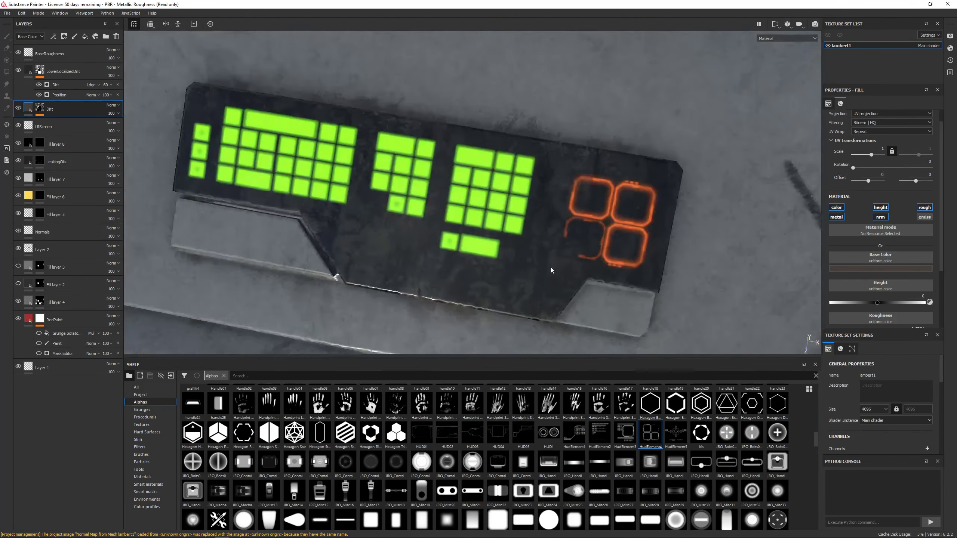
scroll(551, 270, "down", 8)
left_click_drag(551, 270, 385, 246, "alt")
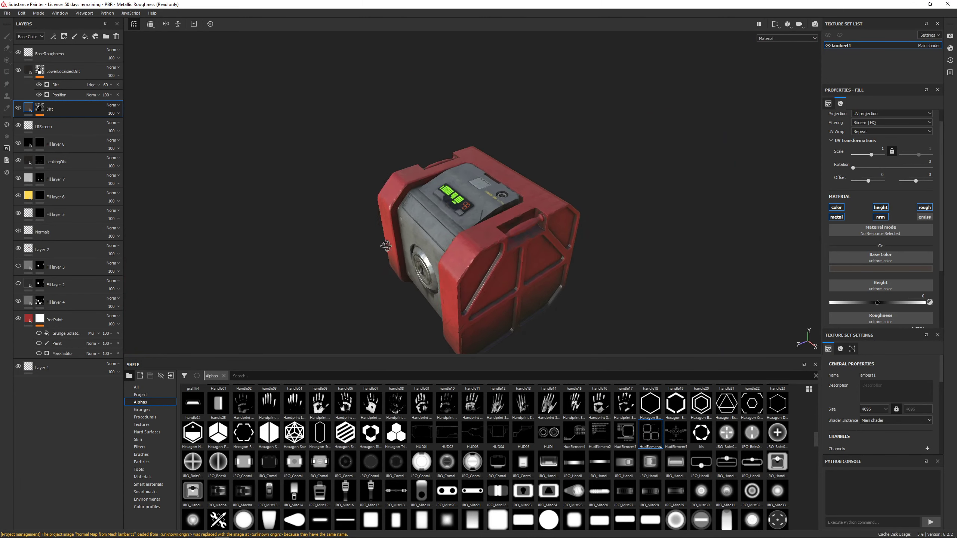
scroll(386, 246, "up", 10)
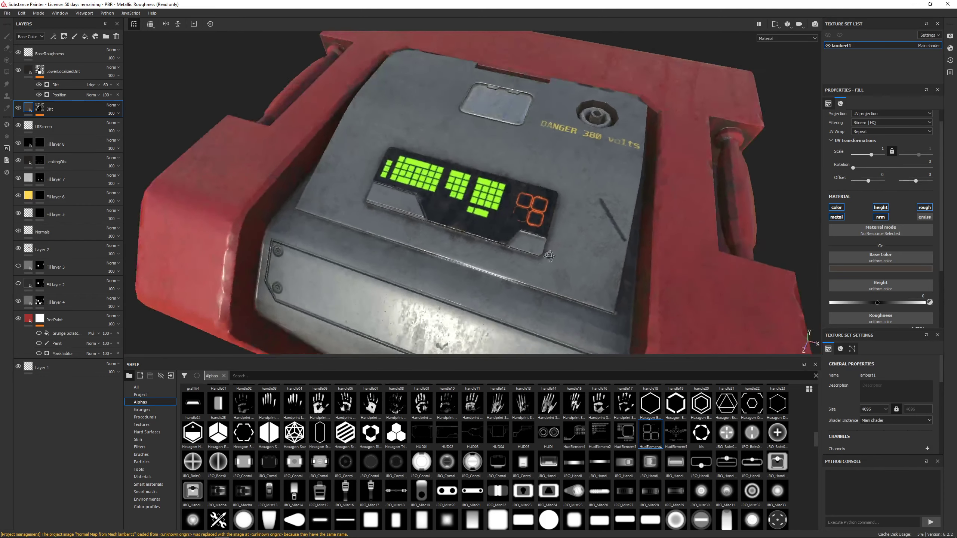
scroll(549, 256, "up", 5)
left_click_drag(547, 251, 526, 213, "alt")
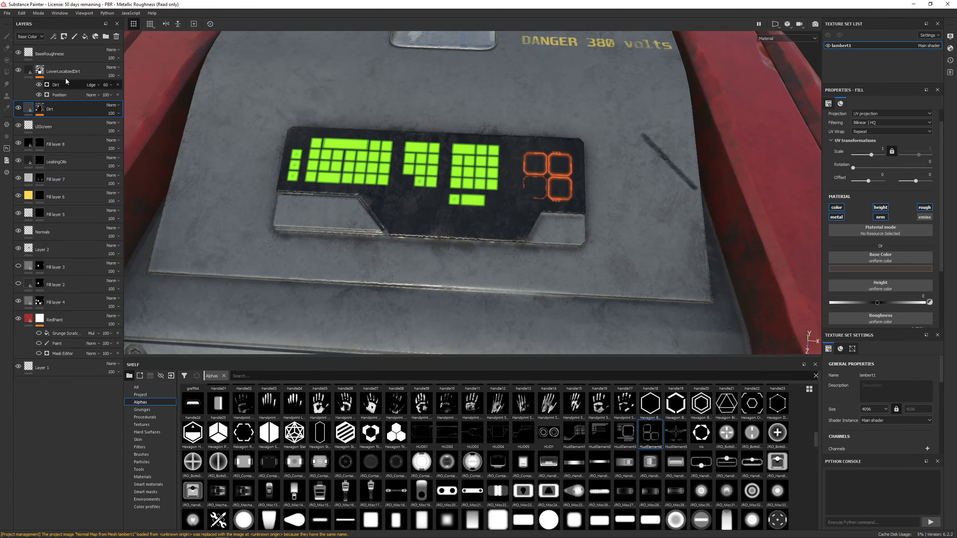
Hide the UIScreen layer and add a fill layer above it with a bright red base color.
left_click(15, 131)
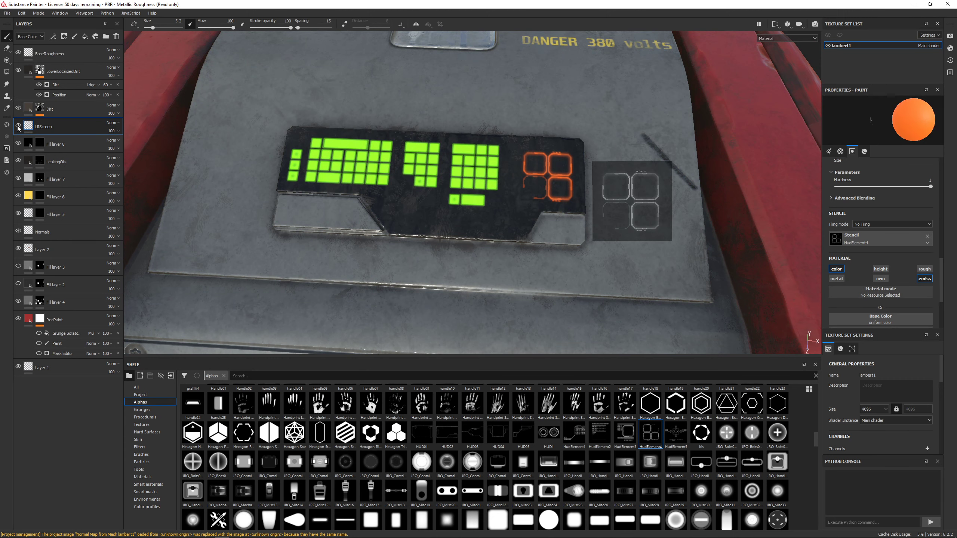
left_click(18, 126)
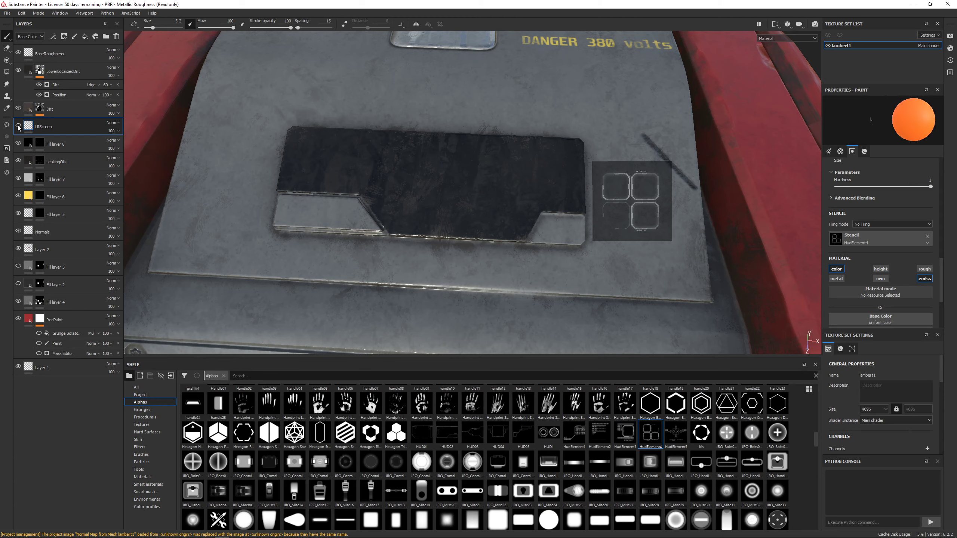
left_click(85, 37)
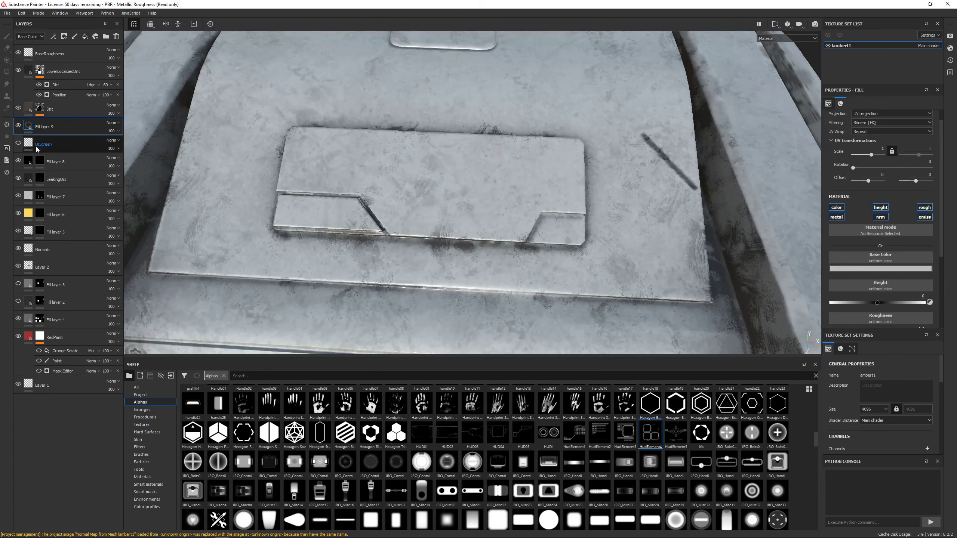
left_click(877, 270)
left_click(908, 288)
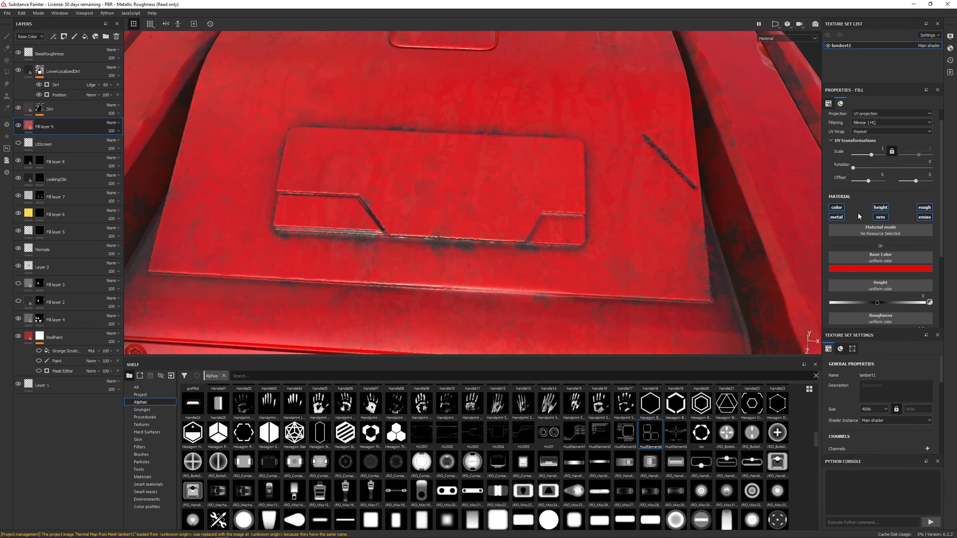
Turn off the height, roughness, normal and metallic channels of the red fill layer, keeping color and emissive.
left_click(875, 210)
left_click(924, 208)
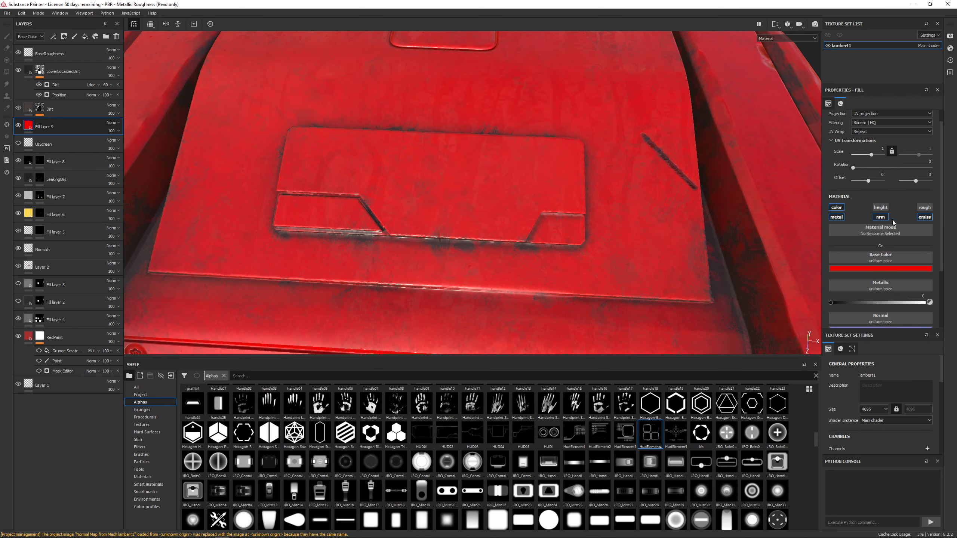
left_click(880, 217)
left_click(836, 217)
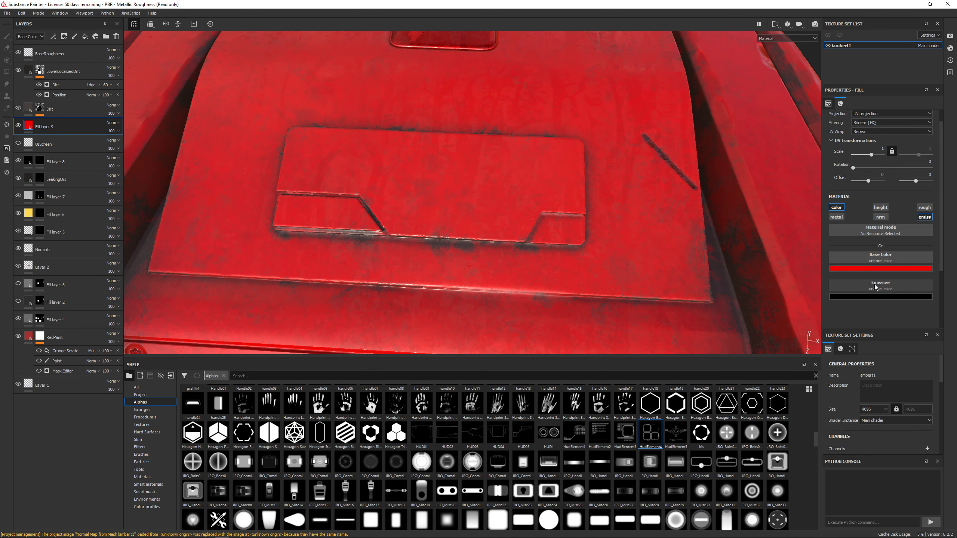
Set the red fill layer's emissive color to bright red and add a black mask to it.
left_click(873, 297)
left_click_drag(898, 336, 904, 320)
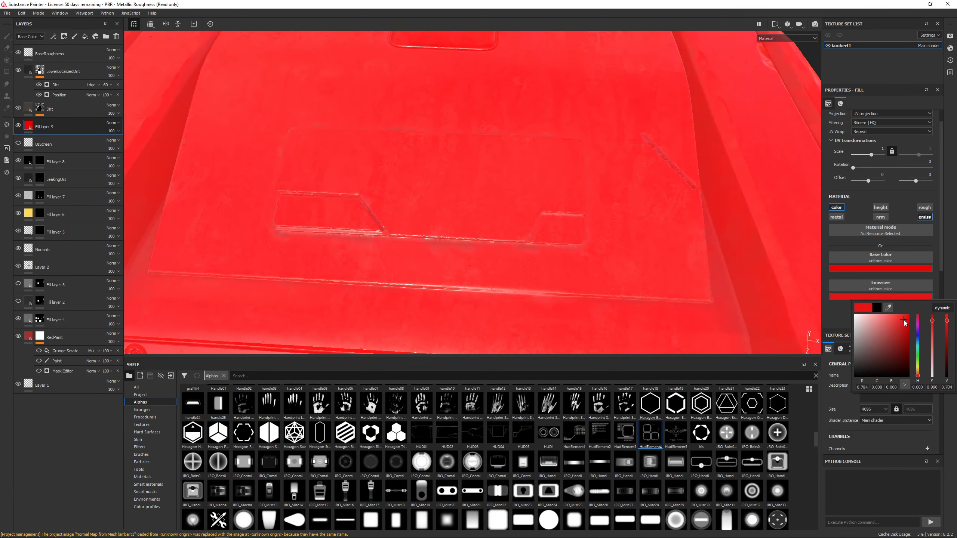
left_click_drag(467, 161, 470, 172, "alt")
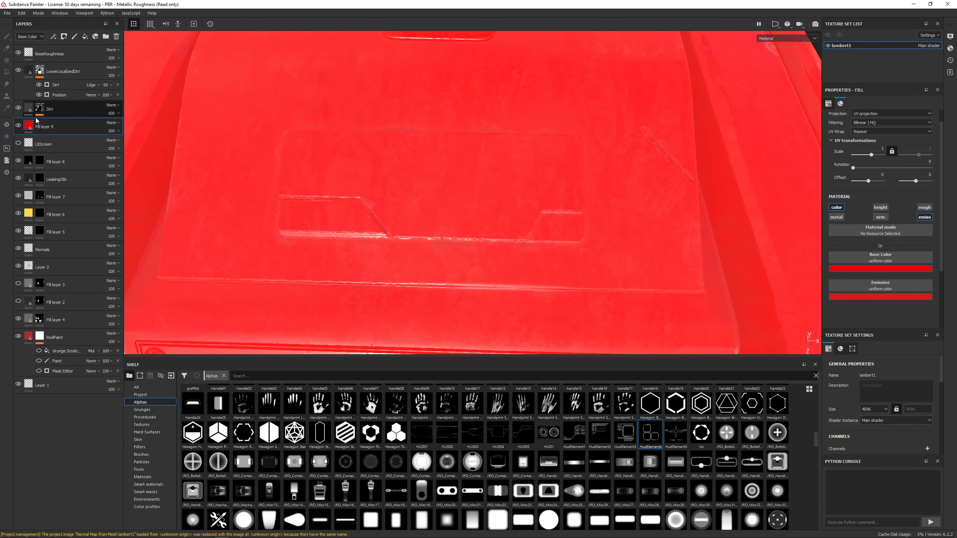
right_click(71, 129)
left_click(97, 143)
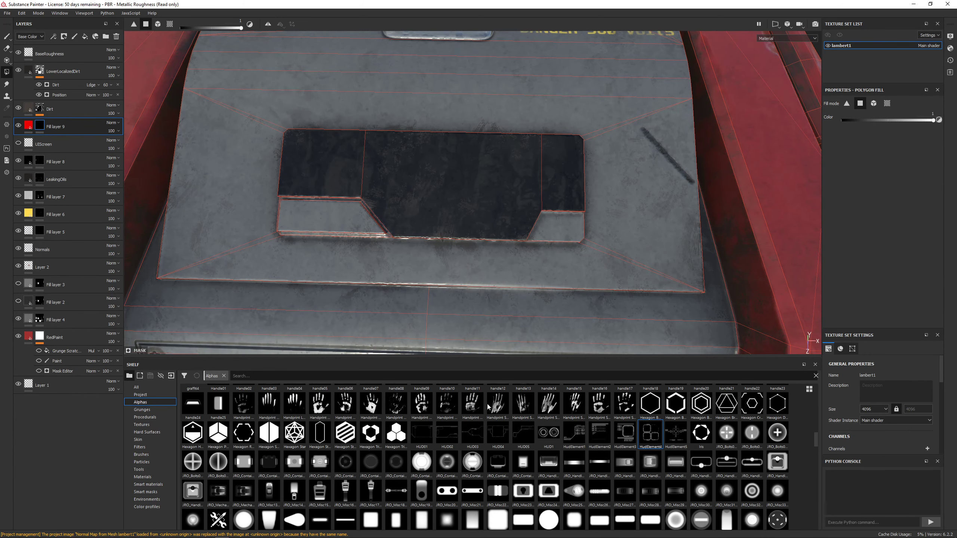
Switch to the Paint tool on the fill layer's mask and load the HudElement2 alpha as its stencil.
left_click(6, 61)
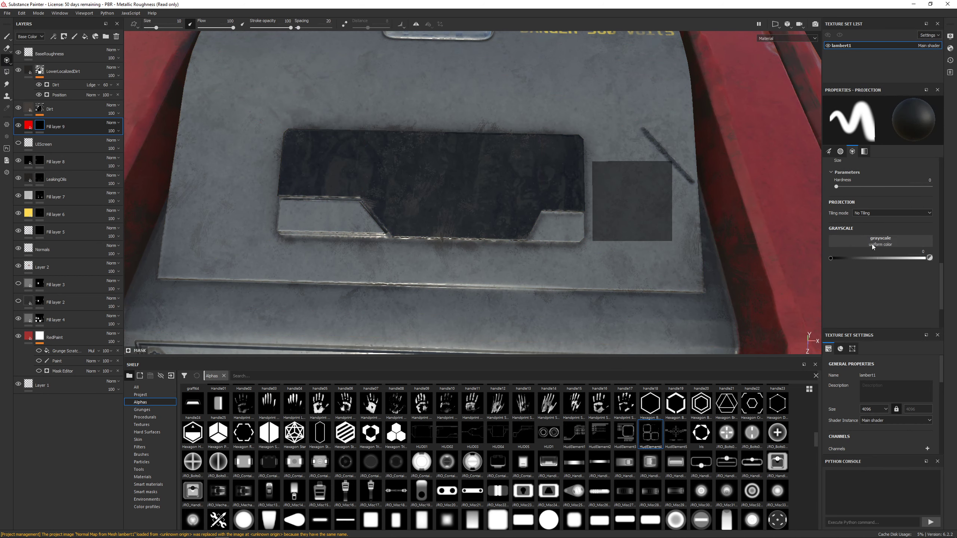
left_click(6, 37)
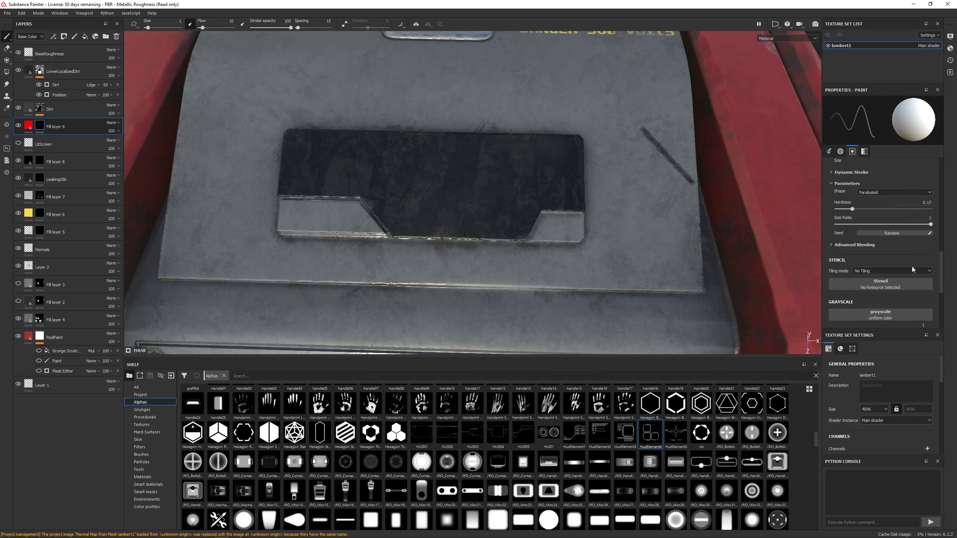
left_click(861, 260)
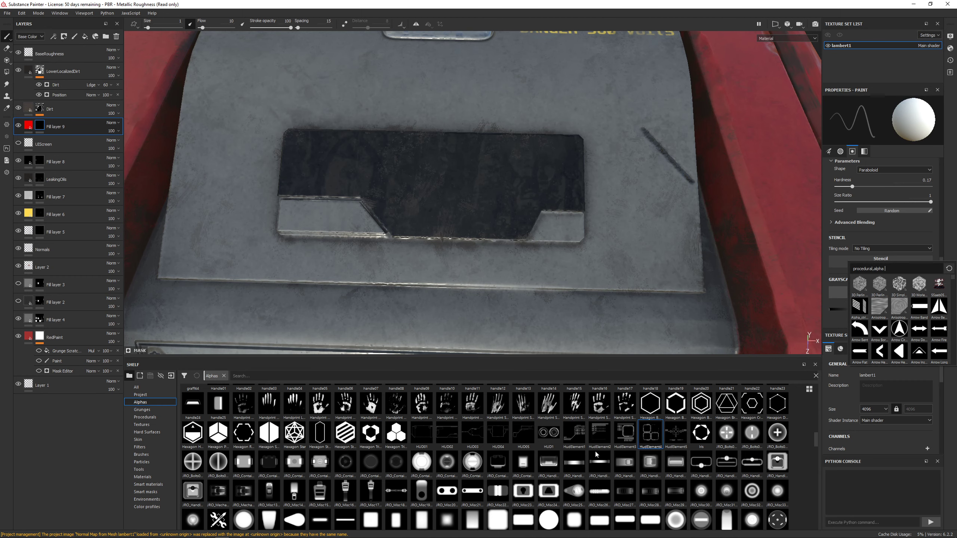
left_click_drag(598, 437, 861, 262)
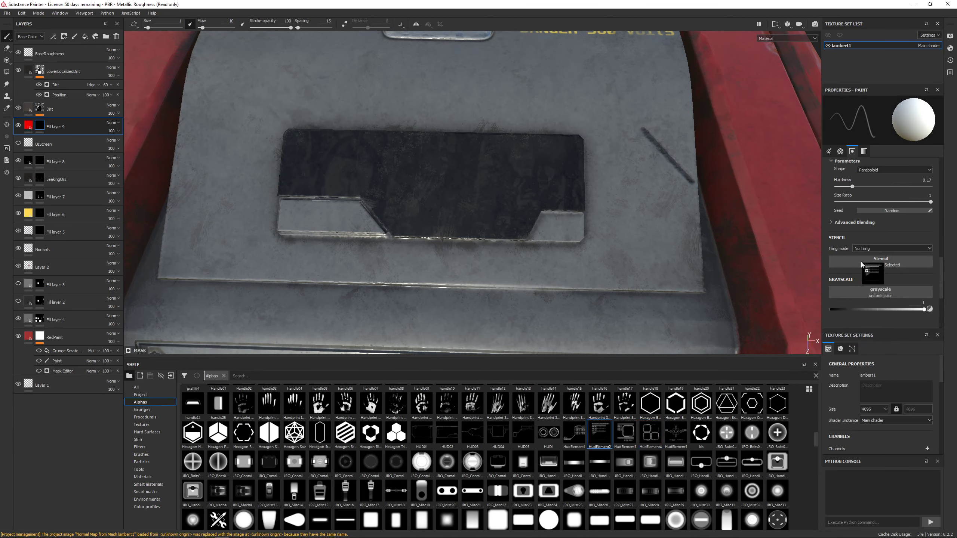
Rotate the HudElement2 stencil upright, enlarge it and place it over the middle of the dark screen panel.
key("s")
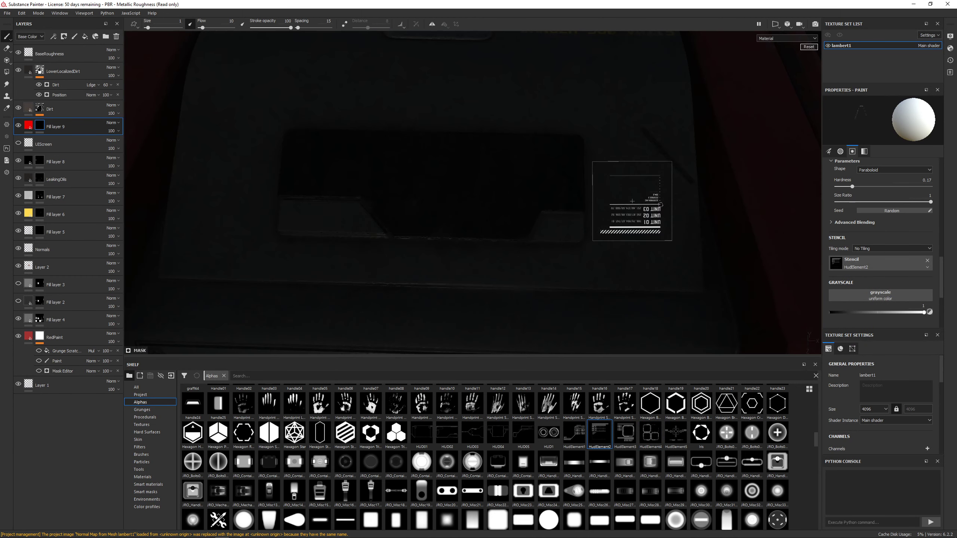
middle_click_drag(642, 216, 502, 210)
right_click_drag(503, 211, 519, 220)
left_click_drag(520, 220, 400, 135)
right_click_drag(500, 166, 471, 168)
middle_click_drag(471, 168, 404, 171)
right_click_drag(404, 172, 406, 165)
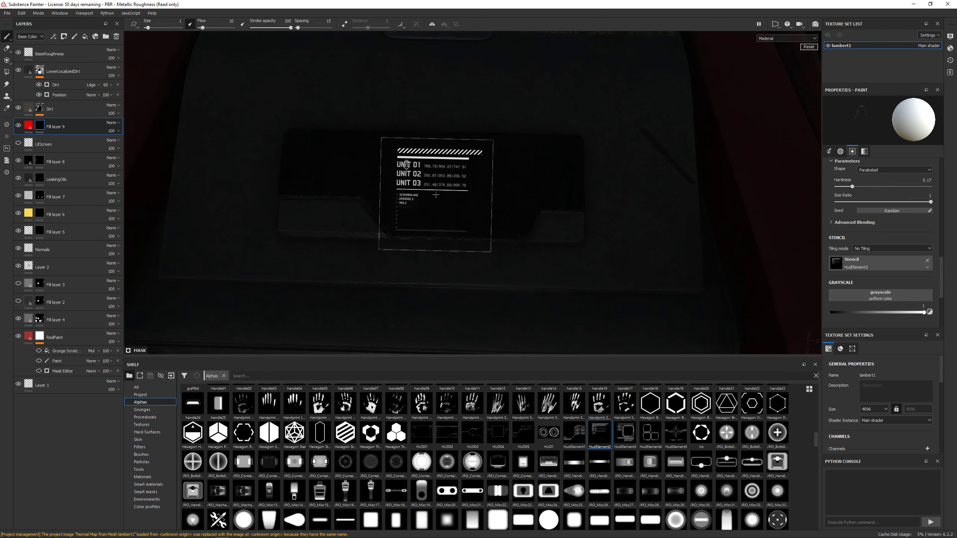
middle_click_drag(412, 164, 430, 166)
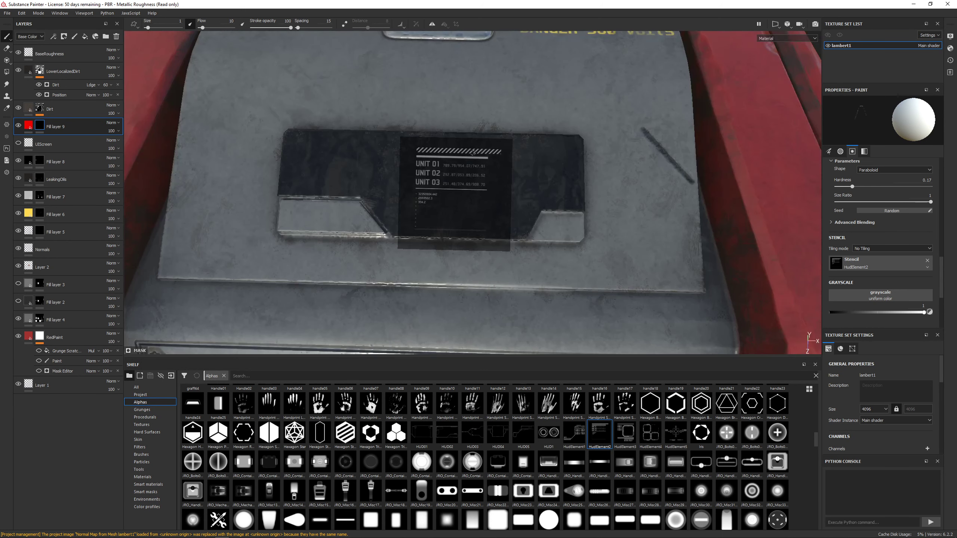
Enlarge the brush to 10.25 and paint the unit readout graphics into the mask through the stencil with grayscale at 1.
key("s")
right_click_drag(485, 159, 505, 159, "ctrl")
mouse_move(485, 158)
left_mouse_down()
mouse_move(445, 166)
mouse_move(459, 192)
left_mouse_up()
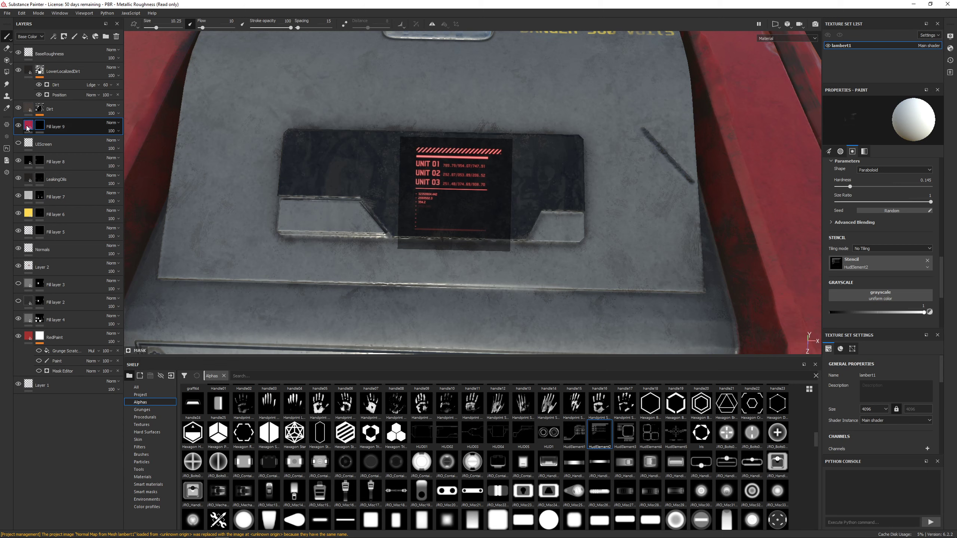
mouse_move(36, 127)
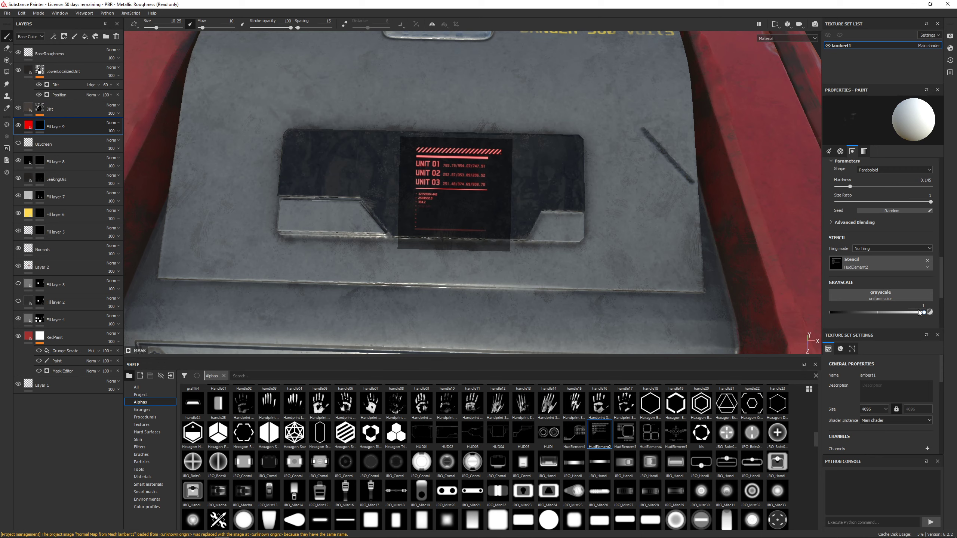
mouse_move(923, 312)
left_mouse_down()
mouse_move(916, 313)
mouse_move(932, 314)
left_mouse_up()
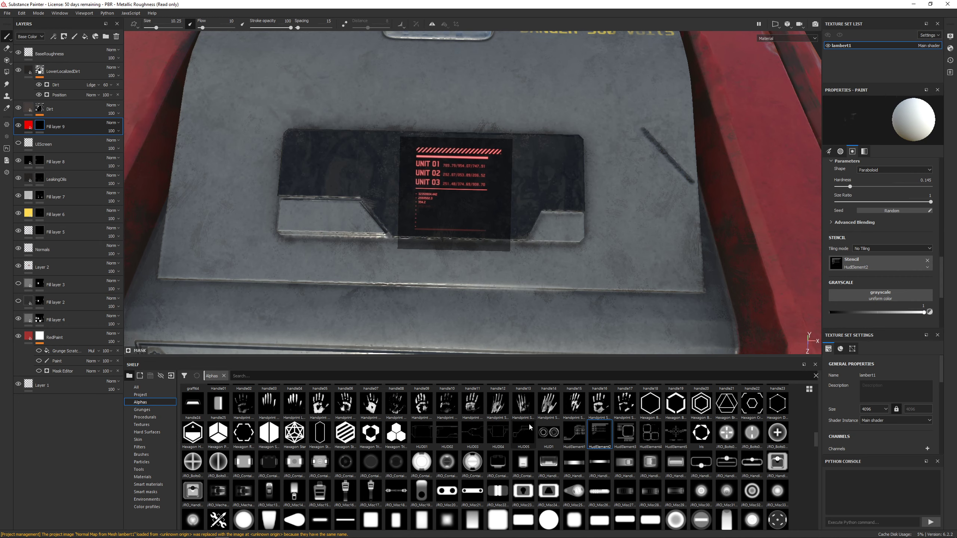
Load the HUD1 alpha as the stencil and paint one of its circular dials onto the upper-left part of the screen panel.
left_click_drag(544, 436, 867, 266)
key("s")
middle_click_drag(487, 226, 302, 171)
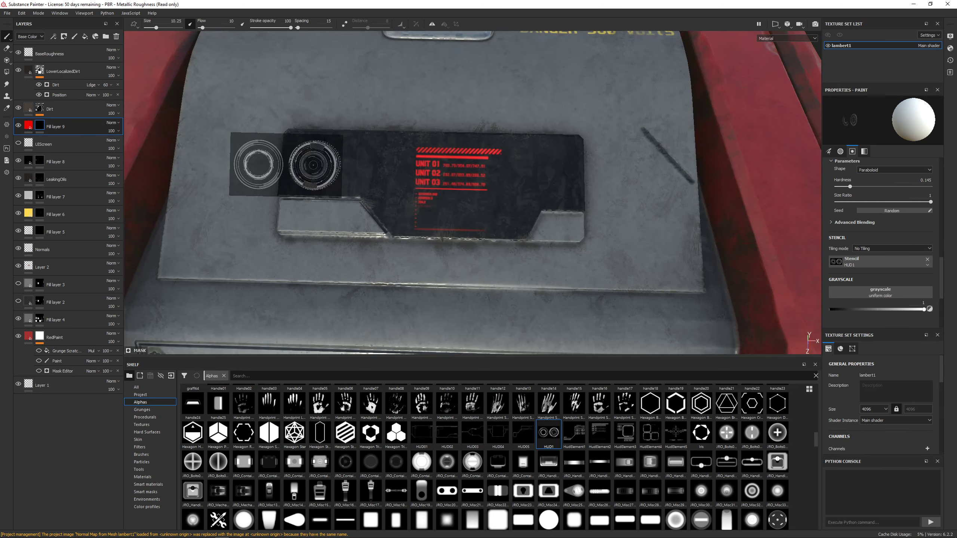
left_click(312, 162)
left_click_drag(313, 160, 317, 174)
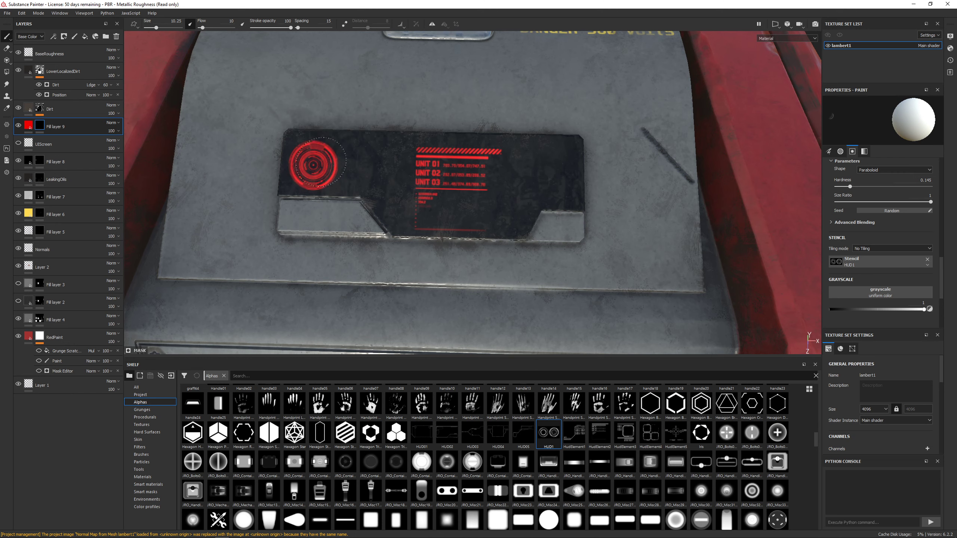
left_click_drag(317, 169, 318, 172)
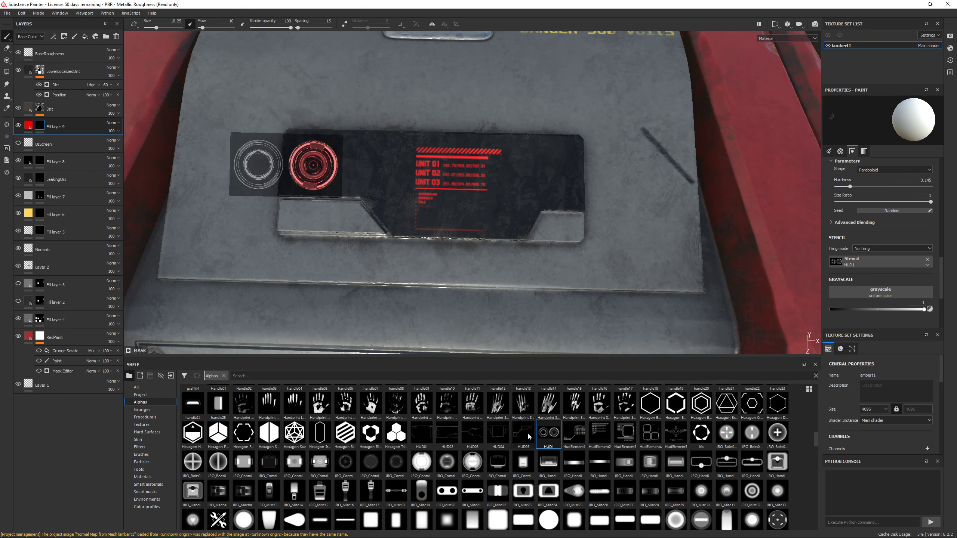
Load the HUD02 alpha as the stencil, enlarge it around the unit readout, paint its frame graphics into the mask and clear the stencil.
left_click_drag(447, 436, 839, 263)
key("s")
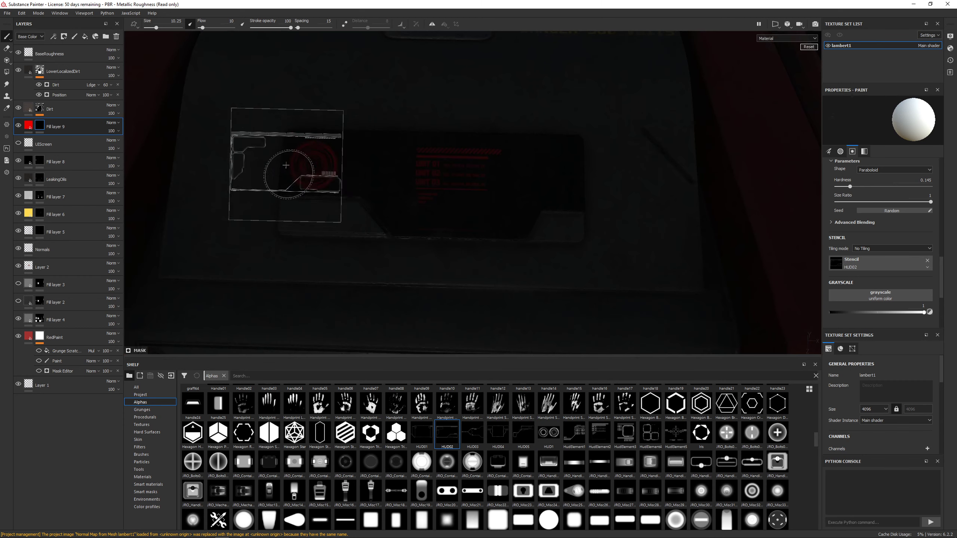
middle_click_drag(287, 167, 420, 183)
right_click_drag(420, 183, 446, 195)
middle_click_drag(469, 197, 490, 214)
right_click_drag(490, 213, 488, 209)
middle_click_drag(488, 208, 490, 194)
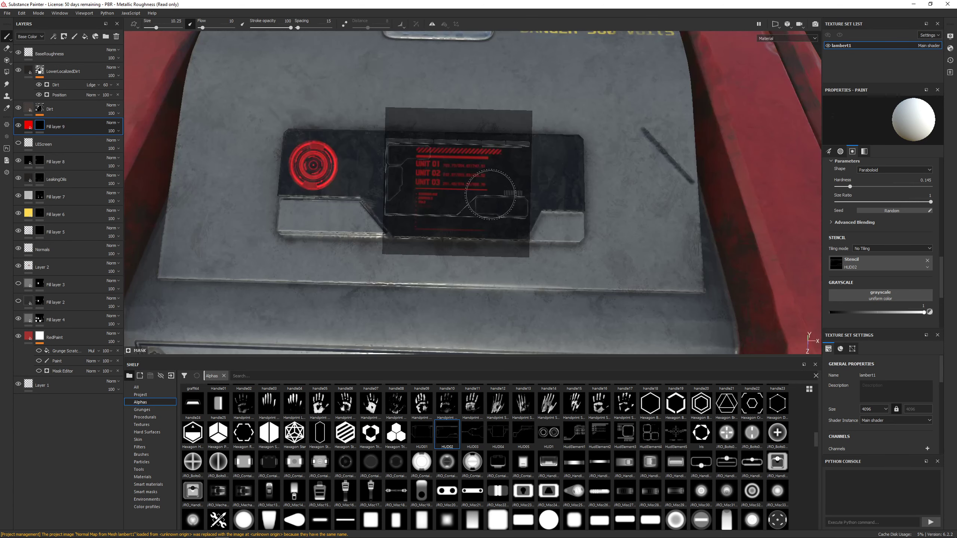
mouse_move(405, 189)
left_mouse_down()
mouse_move(409, 159)
mouse_move(498, 157)
left_mouse_up()
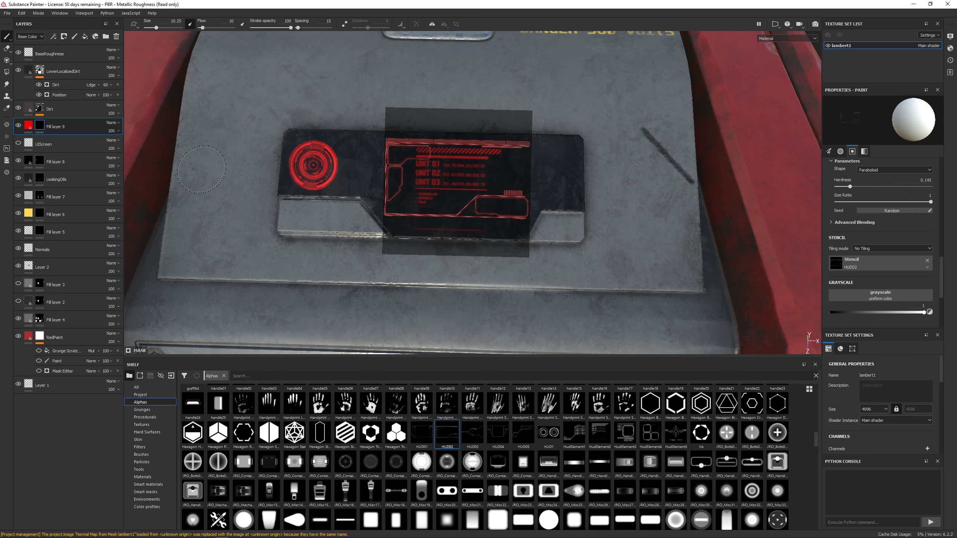
left_click(928, 261)
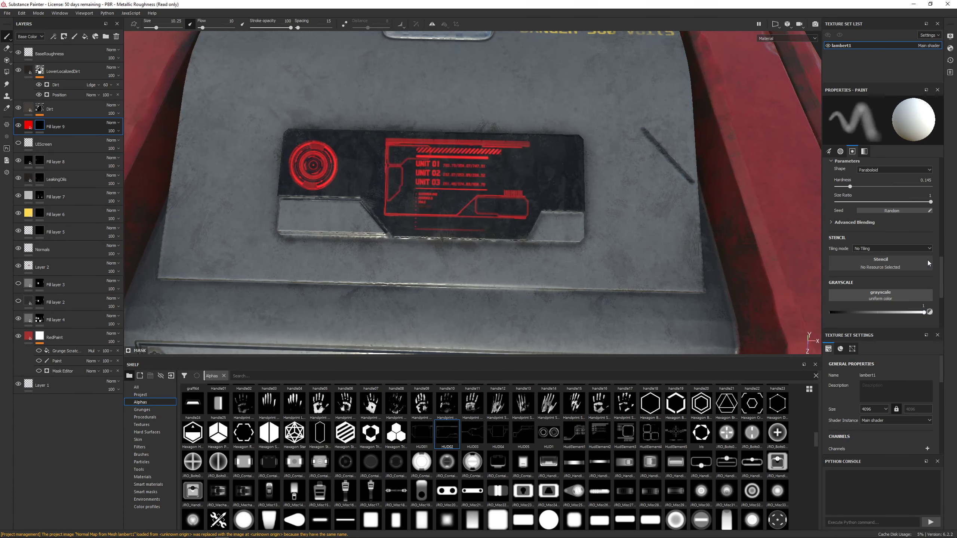
Recolor the screen graphics fill layer with a dark teal emissive color and a brighter teal base color.
left_click_drag(490, 188, 372, 230, "alt")
scroll(387, 234, "down", 3)
left_click(26, 128)
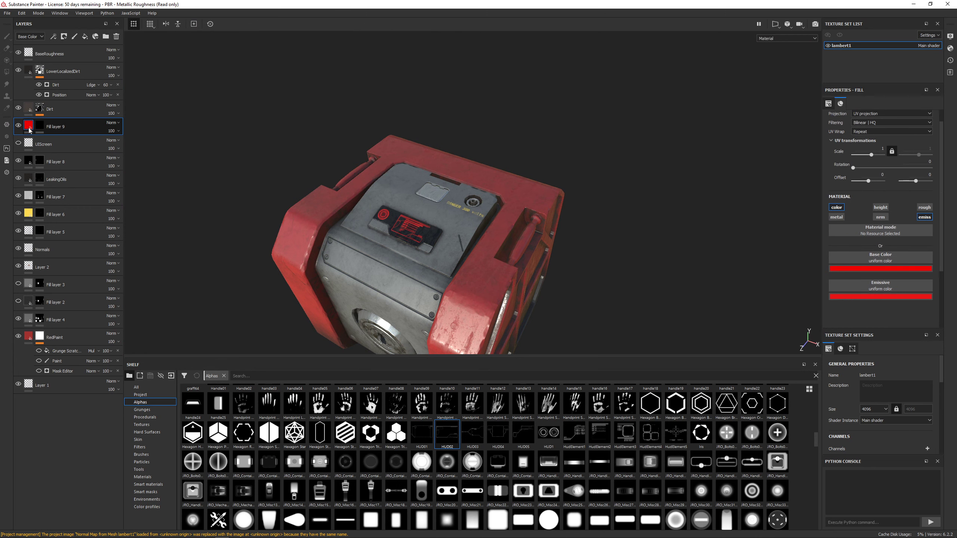
left_click(877, 296)
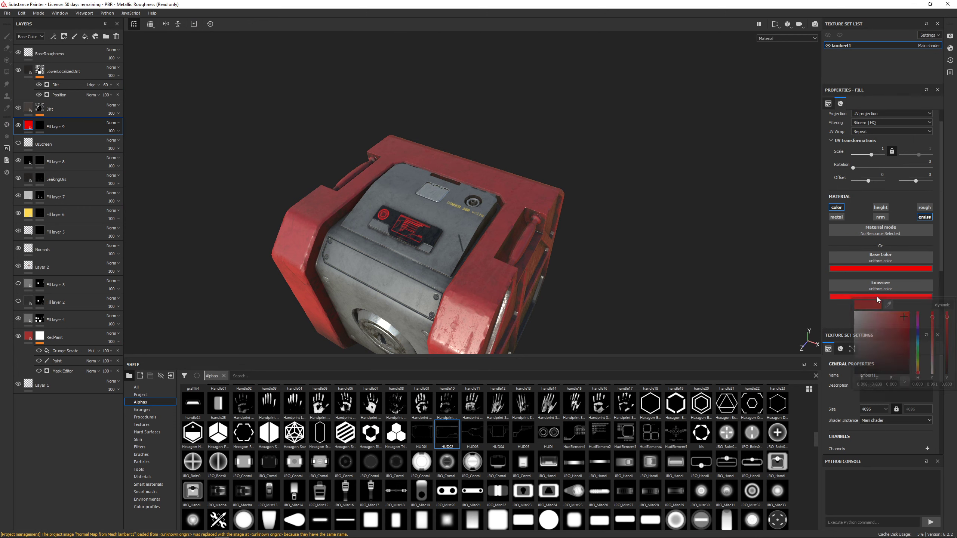
left_click_drag(899, 330, 920, 346)
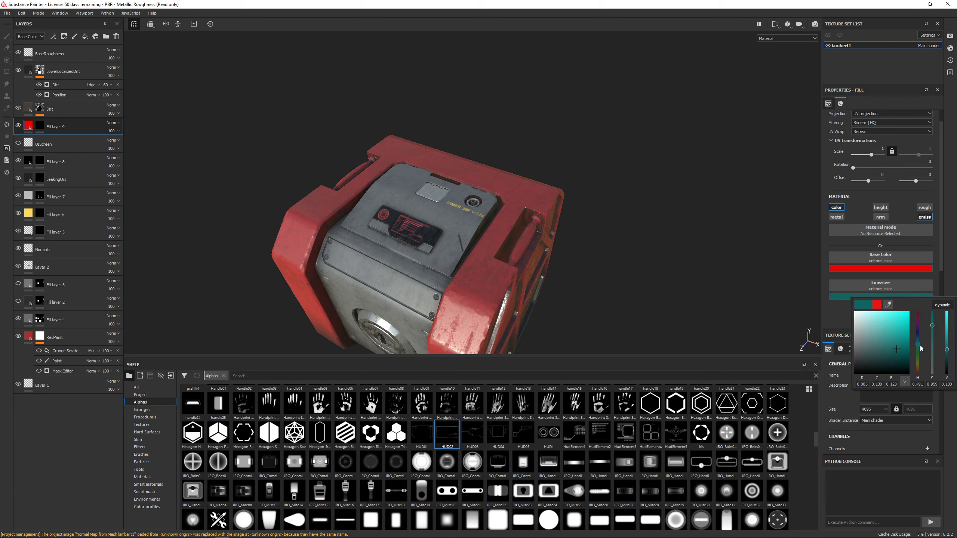
left_click(853, 268)
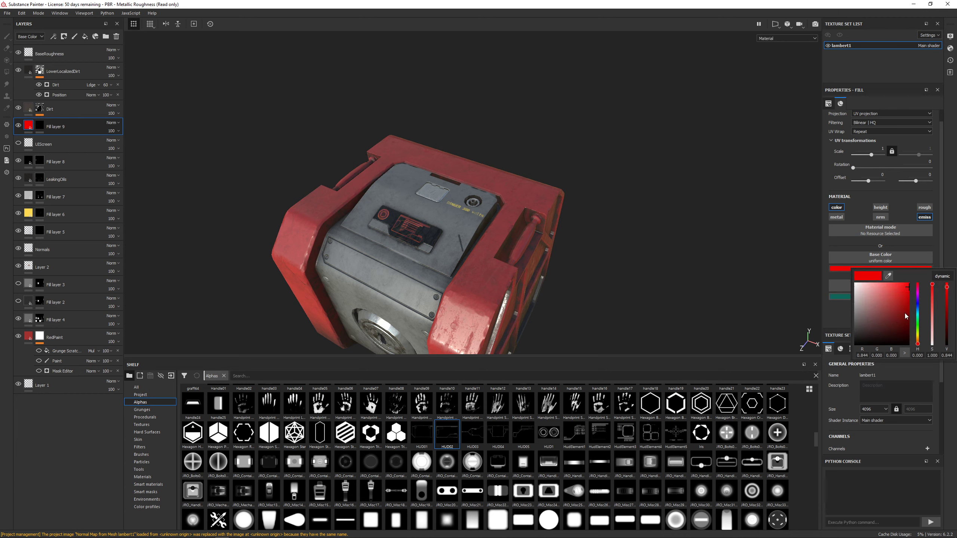
mouse_move(920, 326)
left_mouse_down()
mouse_move(920, 303)
mouse_move(920, 319)
left_mouse_up()
left_click(891, 306)
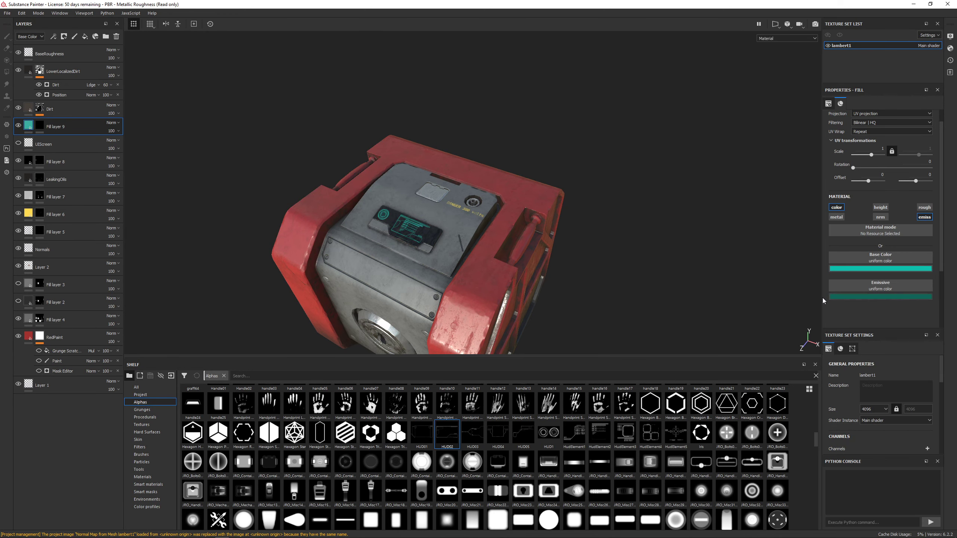
Examine the teal screen graphics on the crate's lid from several angles and distances.
left_click_drag(429, 252, 419, 278, "alt")
scroll(422, 267, "down", 2)
scroll(416, 245, "up", 6)
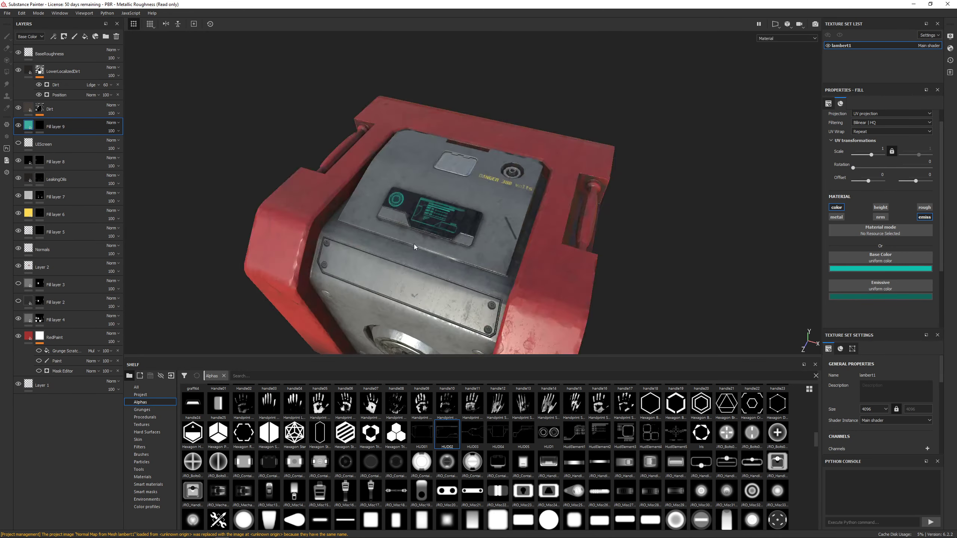
left_click_drag(414, 245, 422, 223, "alt")
scroll(452, 233, "down", 3)
left_click_drag(474, 258, 458, 236, "alt")
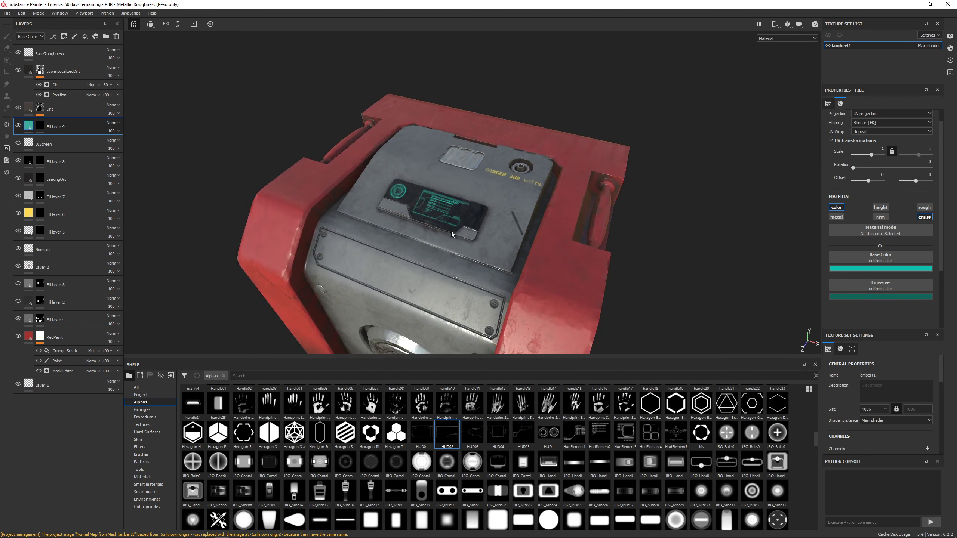
scroll(458, 236, "up", 4)
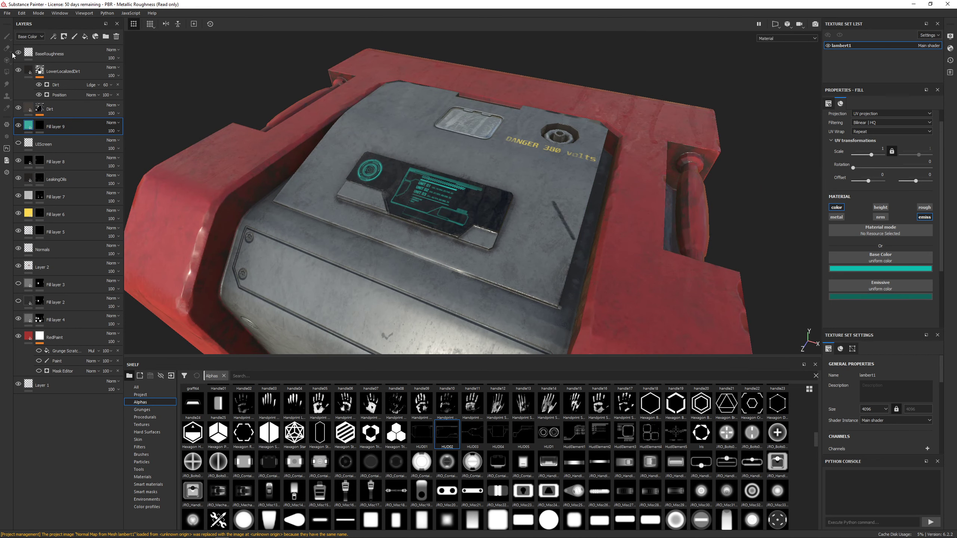
Compare the teal graphics with the UIScreen layer's graphics by toggling that layer's visibility, leaving it hidden.
left_click(18, 143)
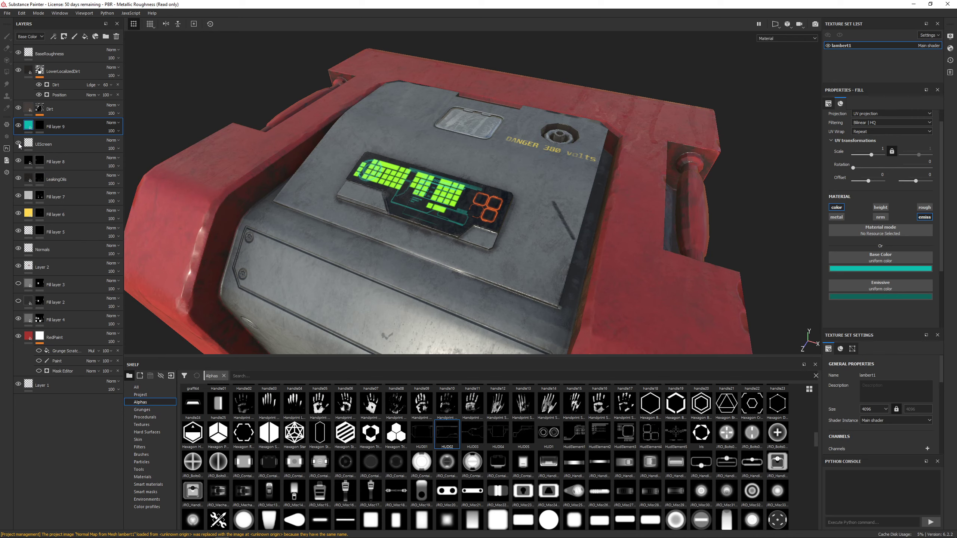
left_click(18, 143)
left_click(18, 143)
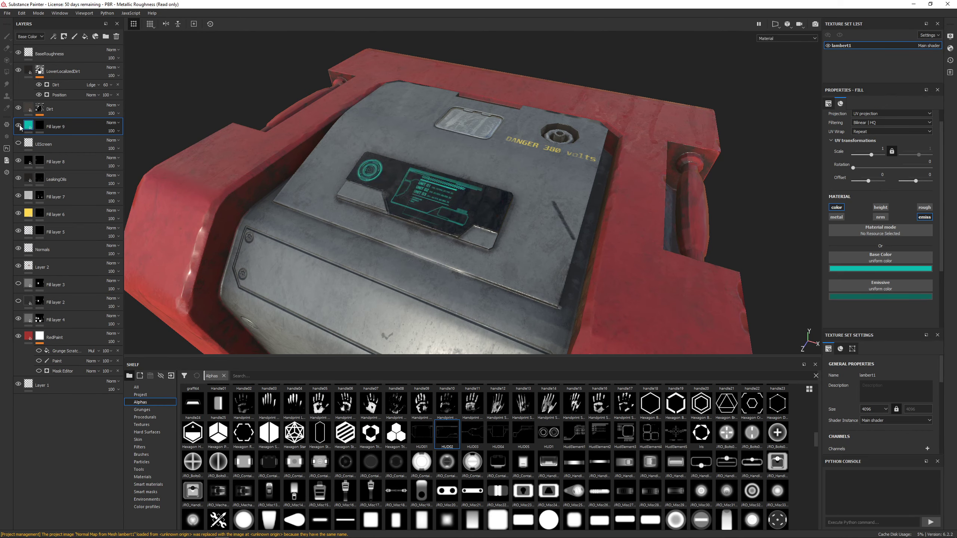
Examine the finished crate as a whole, including the screen panel and the front lock, from above and head-on.
left_click_drag(416, 212, 388, 226, "alt")
scroll(434, 223, "up", 3)
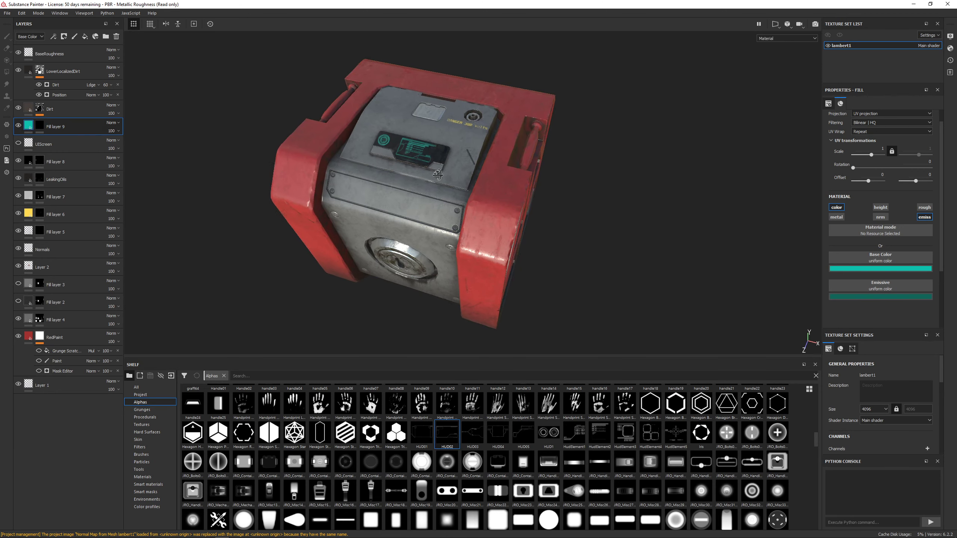
middle_click_drag(424, 162, 444, 209, "alt")
scroll(444, 209, "down", 5)
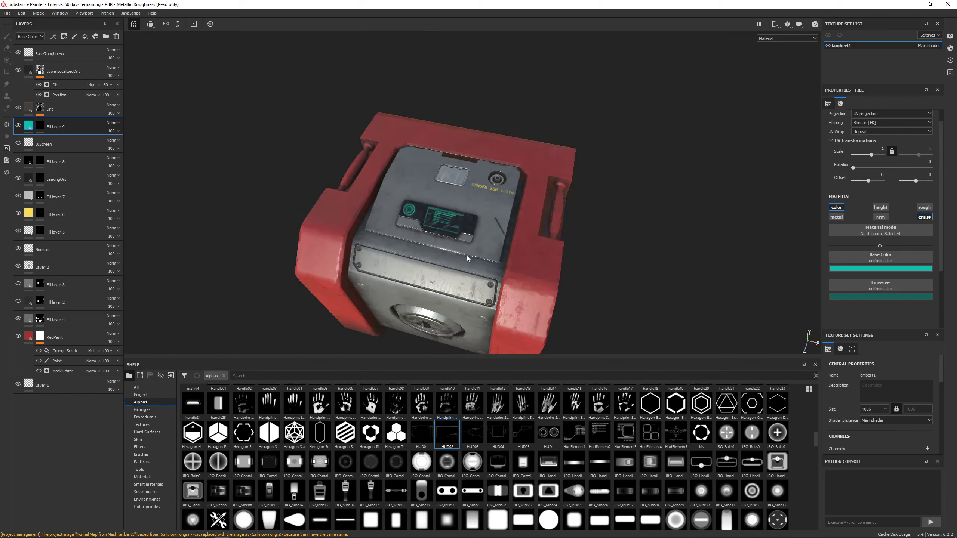
left_click_drag(467, 258, 479, 191, "alt")
left_click_drag(411, 226, 418, 188, "alt")
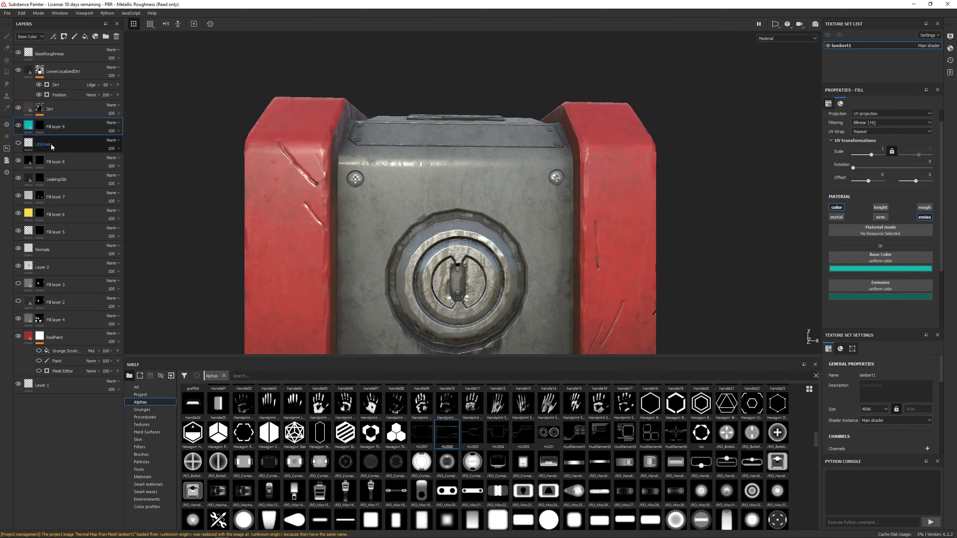
left_click(19, 213)
middle_click_drag(243, 265, 181, 220, "alt")
left_click_drag(181, 221, 175, 294, "alt")
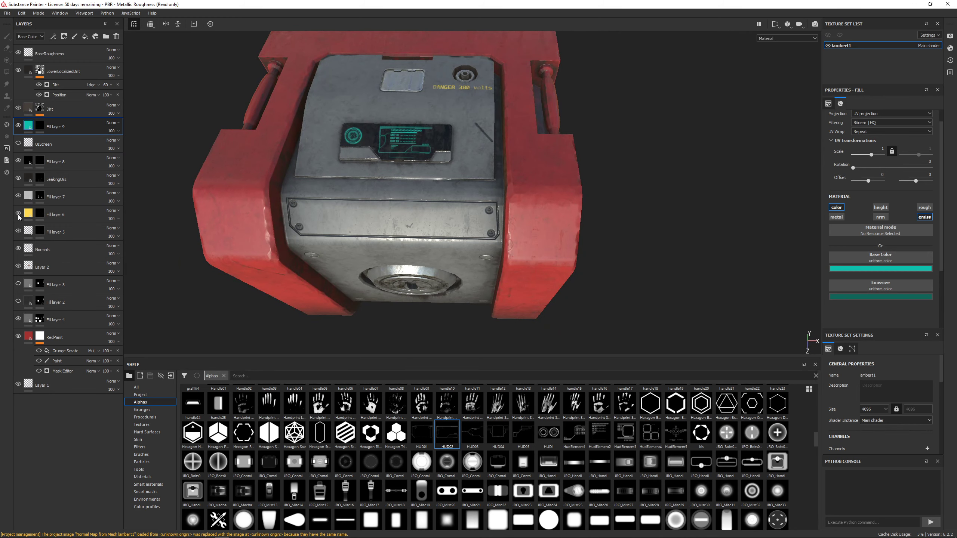
left_click_drag(455, 89, 371, 183, "alt")
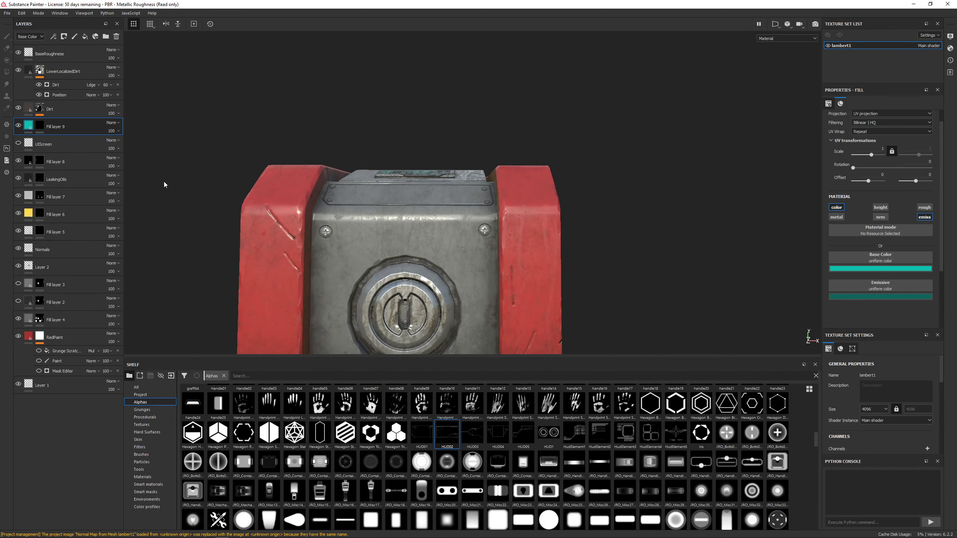
Add a light grey fill layer above the yellow fill layer, name it WhiteText and give it a black mask.
left_click(76, 216)
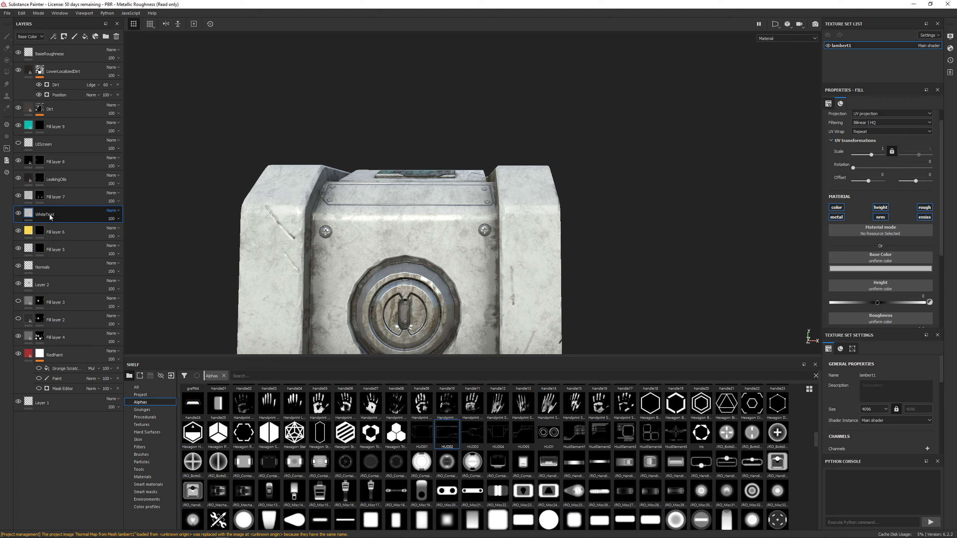
key("Return")
left_click_drag(626, 231, 433, 175, "alt")
right_click(71, 216)
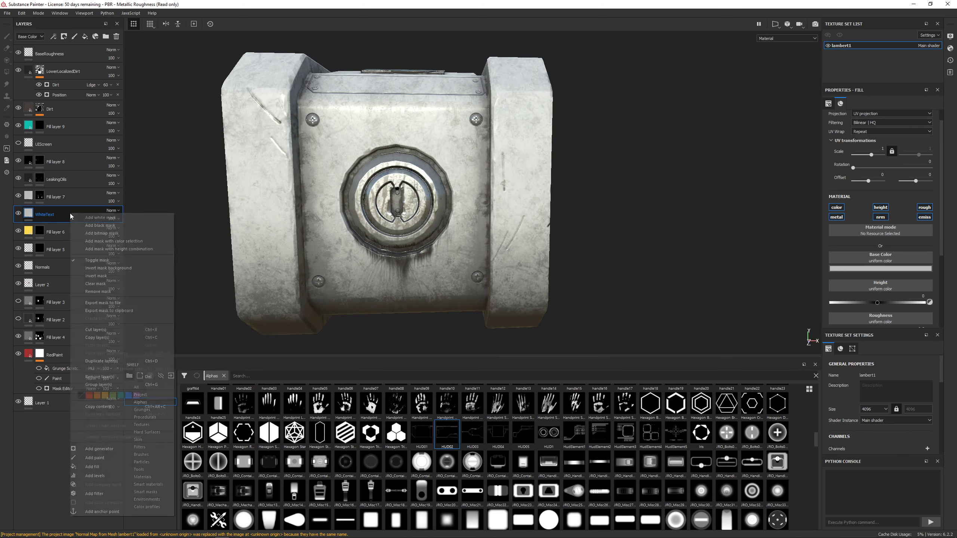
left_click(97, 228)
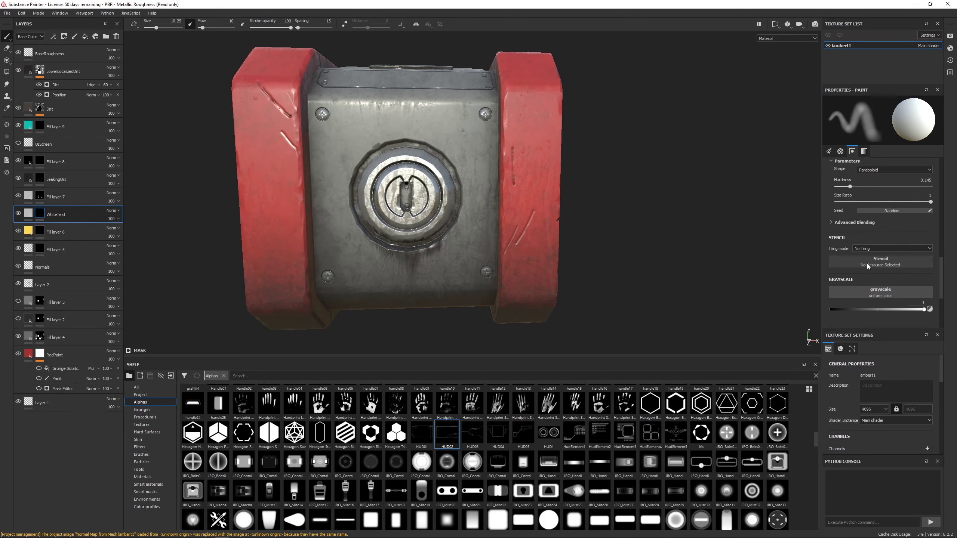
Look through the alpha library for a text or decal graphic to stamp onto the WhiteText layer's mask.
scroll(441, 459, "down", 3)
scroll(440, 459, "down", 3)
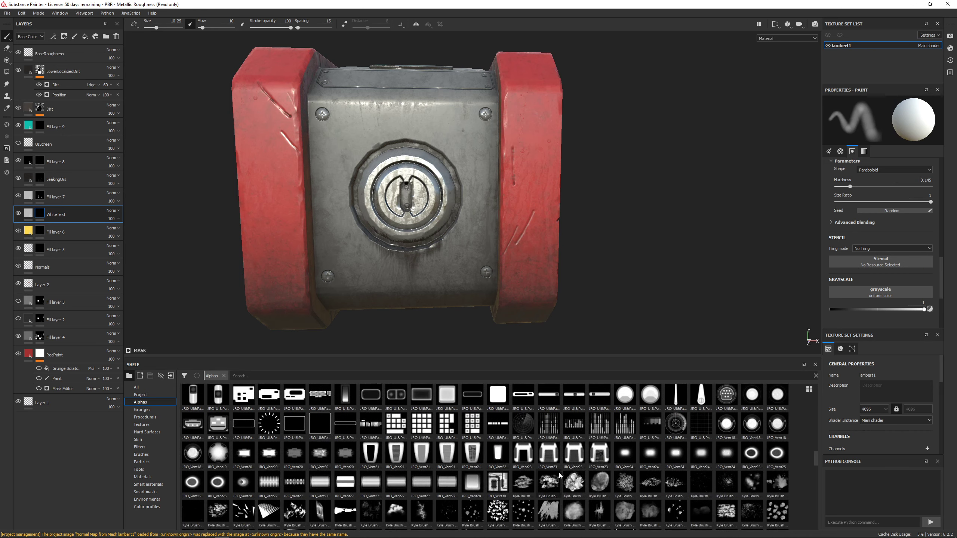
scroll(662, 466, "down", 3)
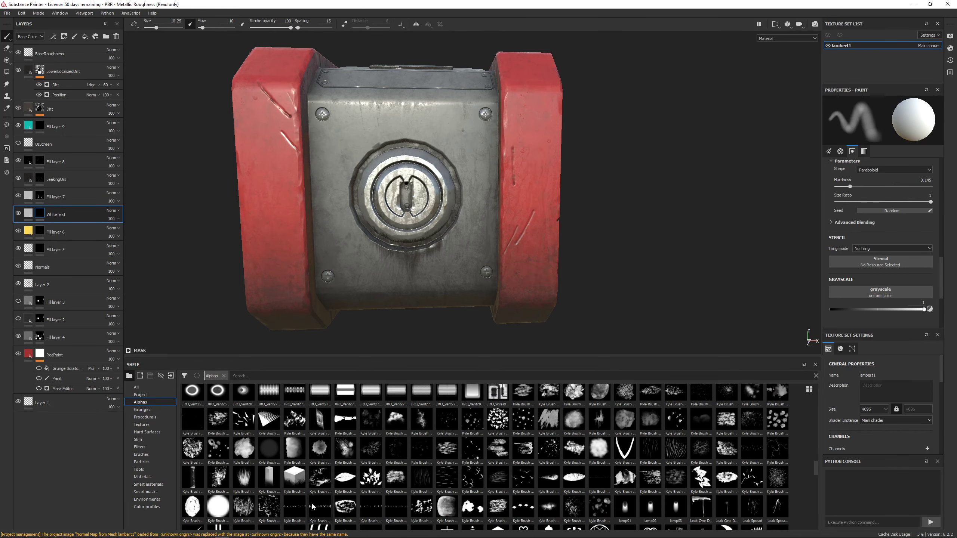
scroll(324, 497, "down", 10)
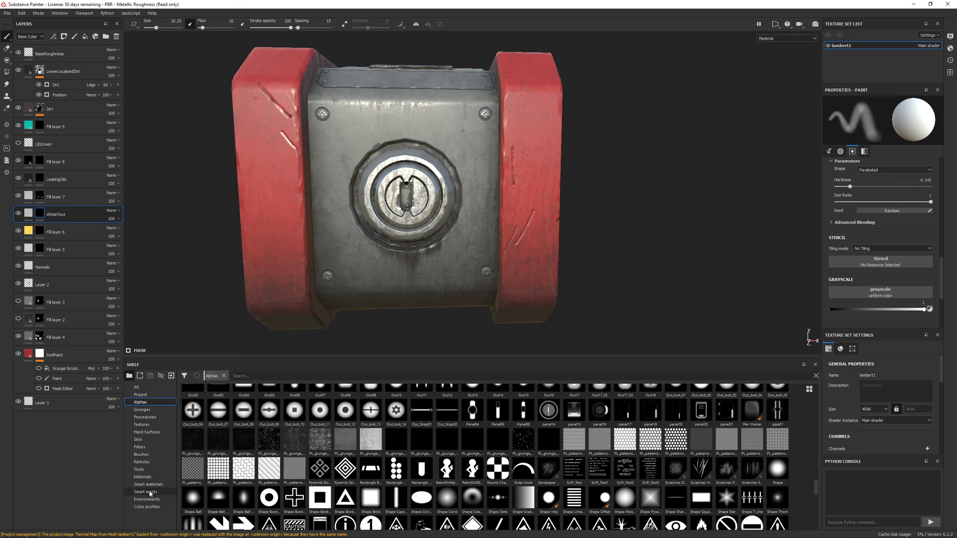
key("alt+Tab")
left_click(491, 189)
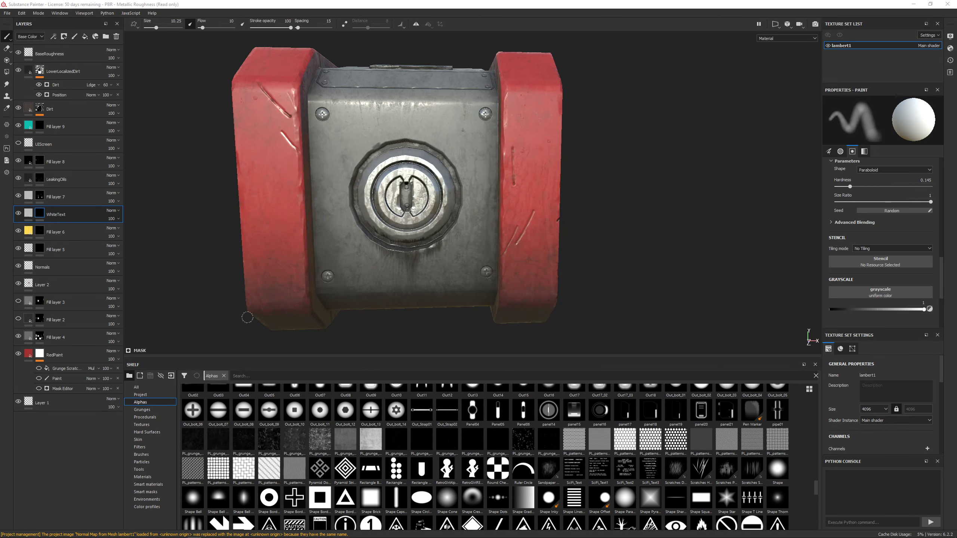